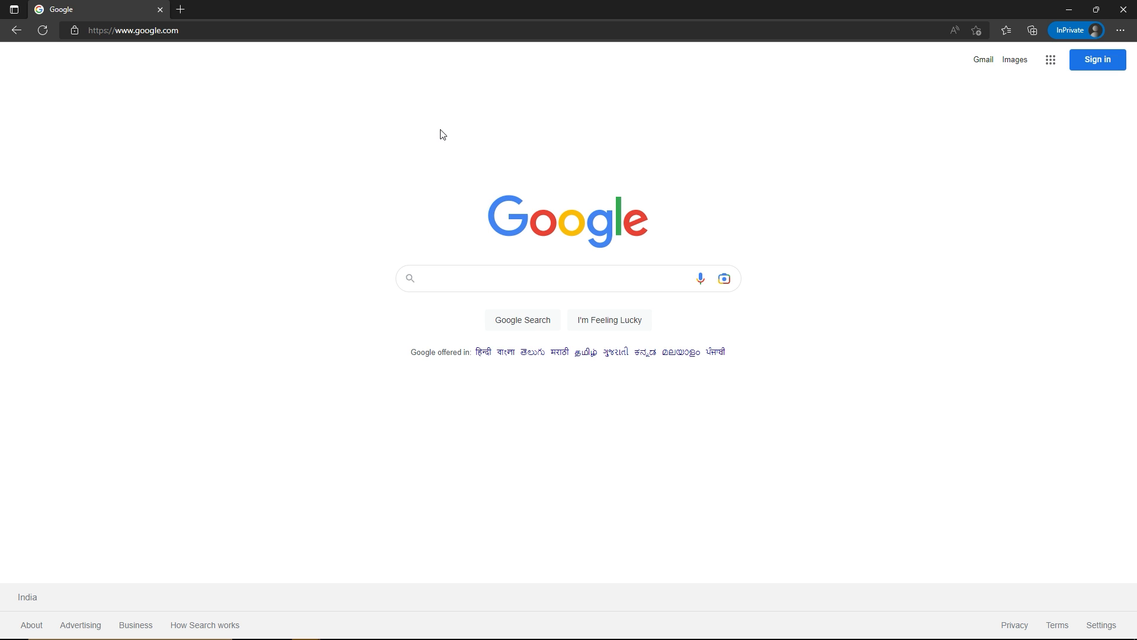
Open the web hosting offer page at ranasvfx.com/gd
left_click(194, 31)
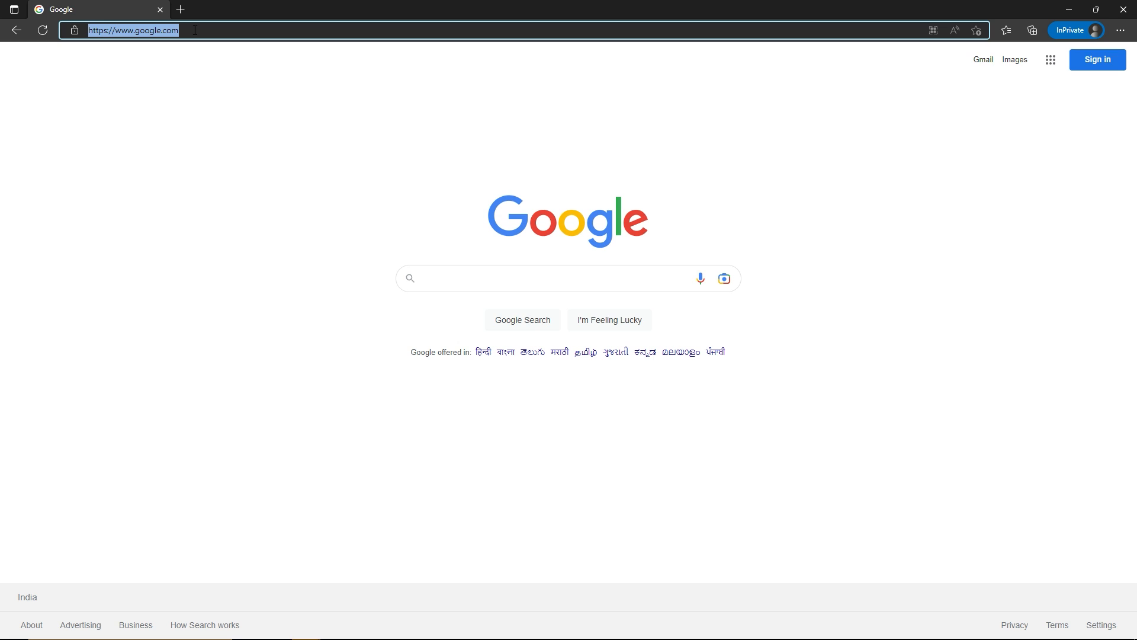
type("ranasvfx.com")
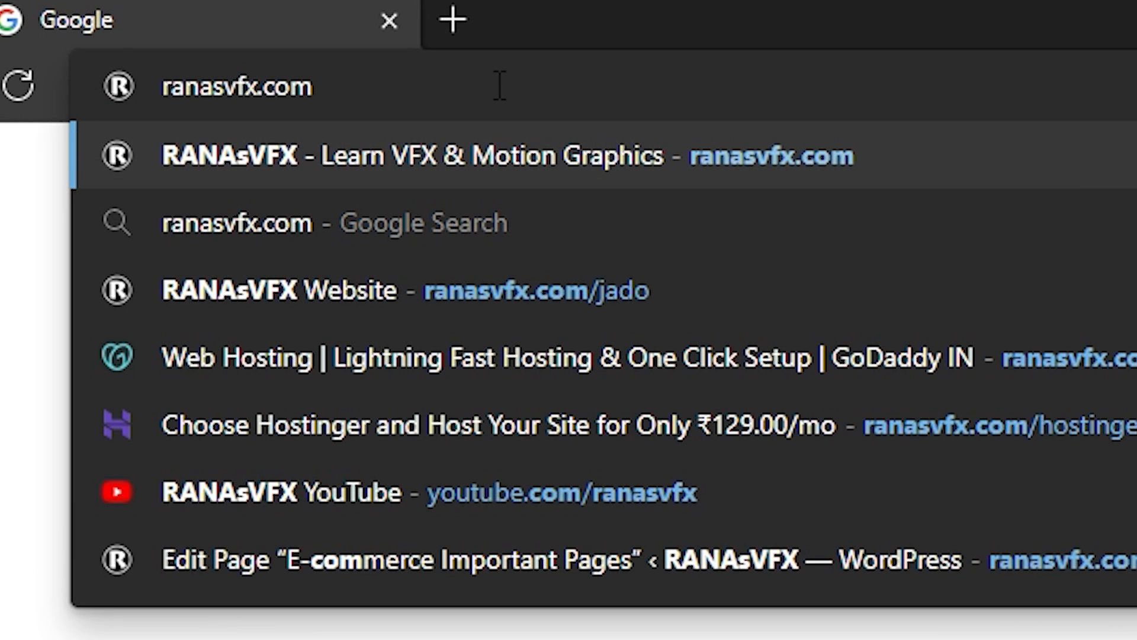
type("/gd")
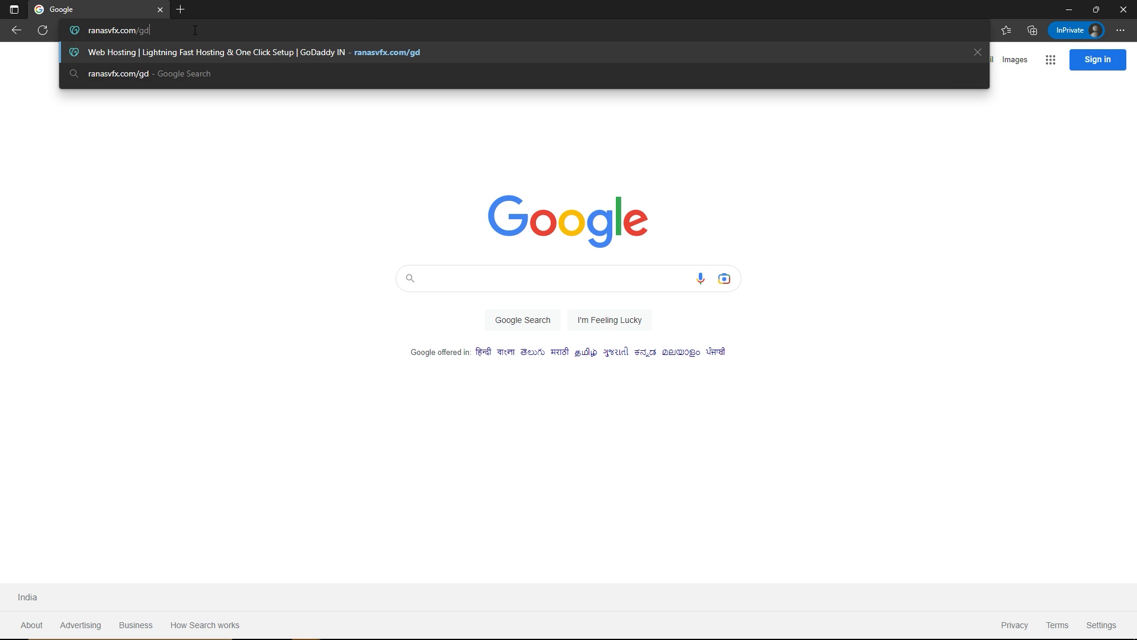
key("Return")
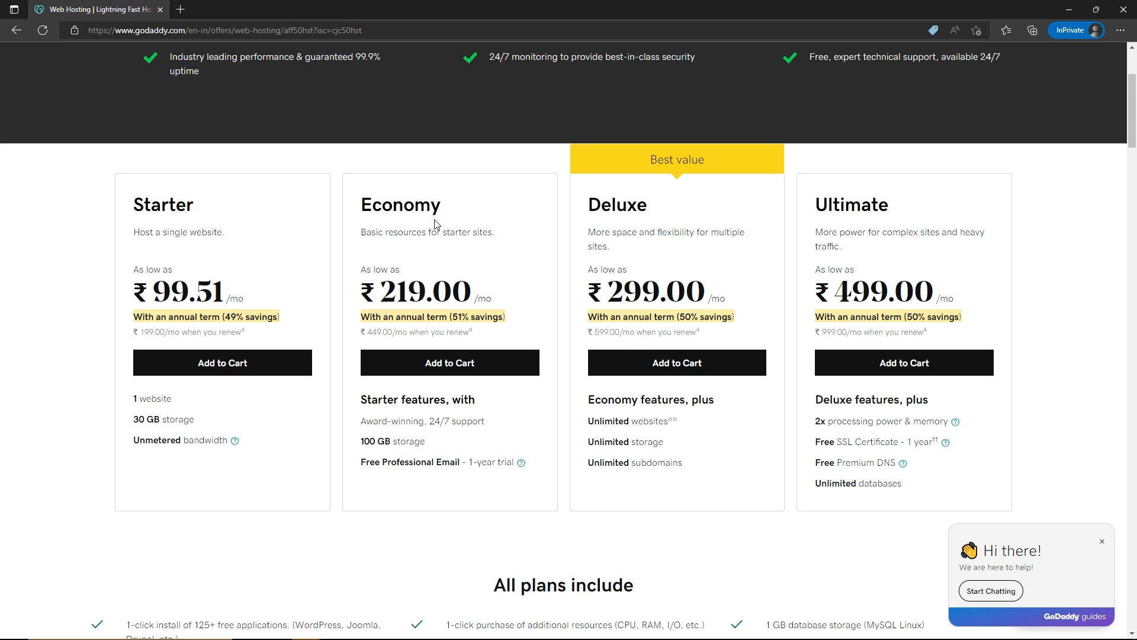
Compare the Economy, Deluxe and Ultimate hosting plans and add the Deluxe plan to the cart
left_click_drag(363, 200, 465, 219)
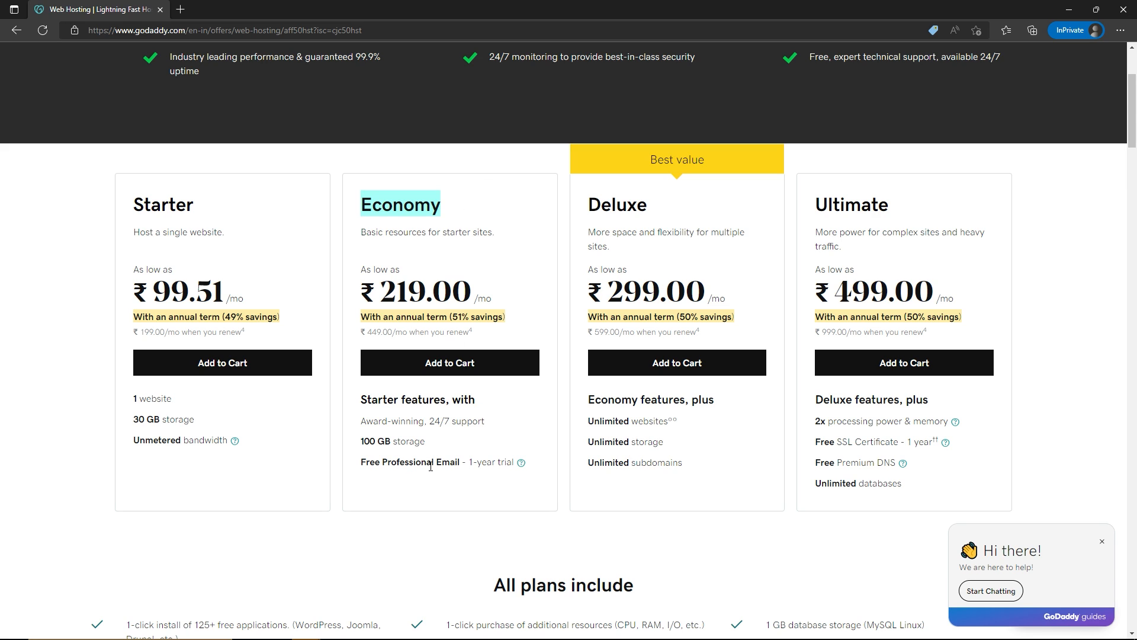
left_click(475, 463)
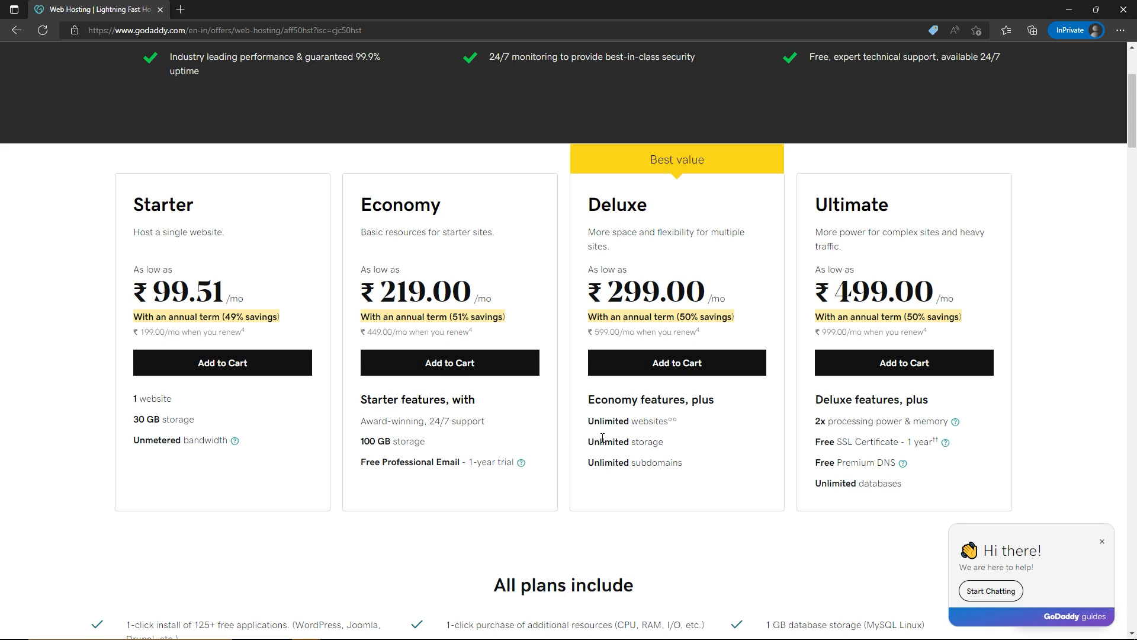
left_click_drag(599, 420, 648, 426)
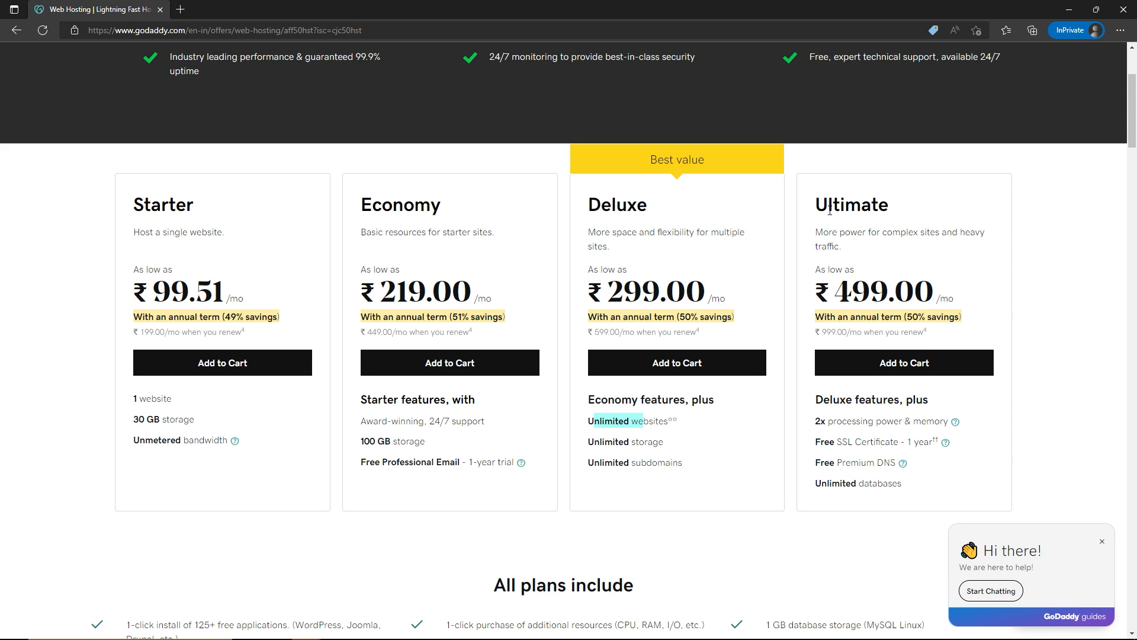
left_click_drag(827, 213, 903, 202)
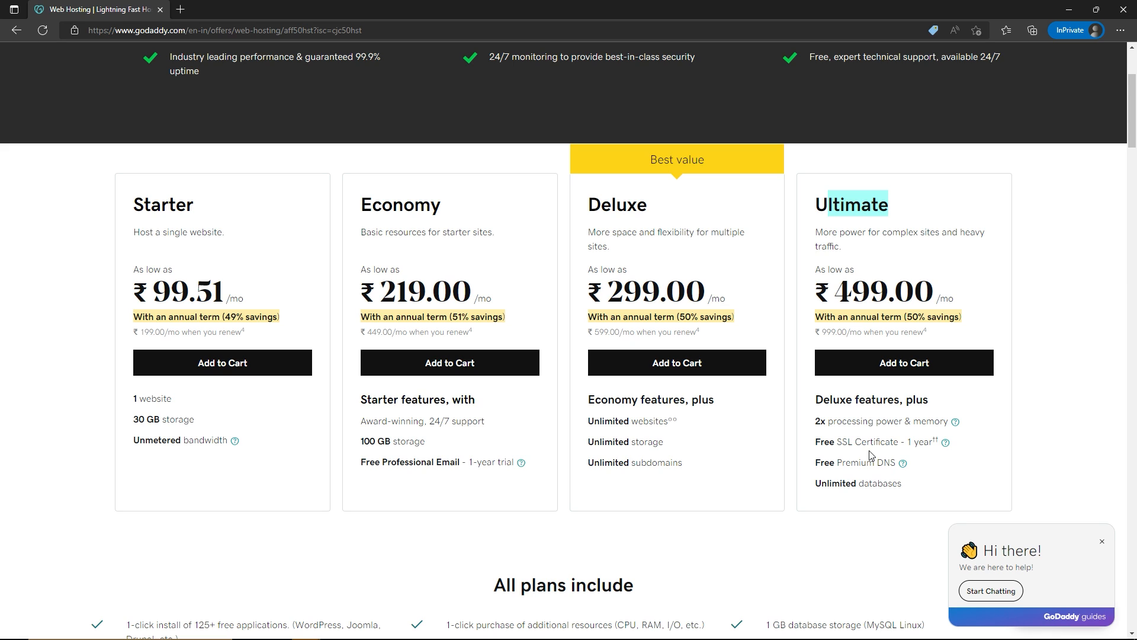
left_click(683, 367)
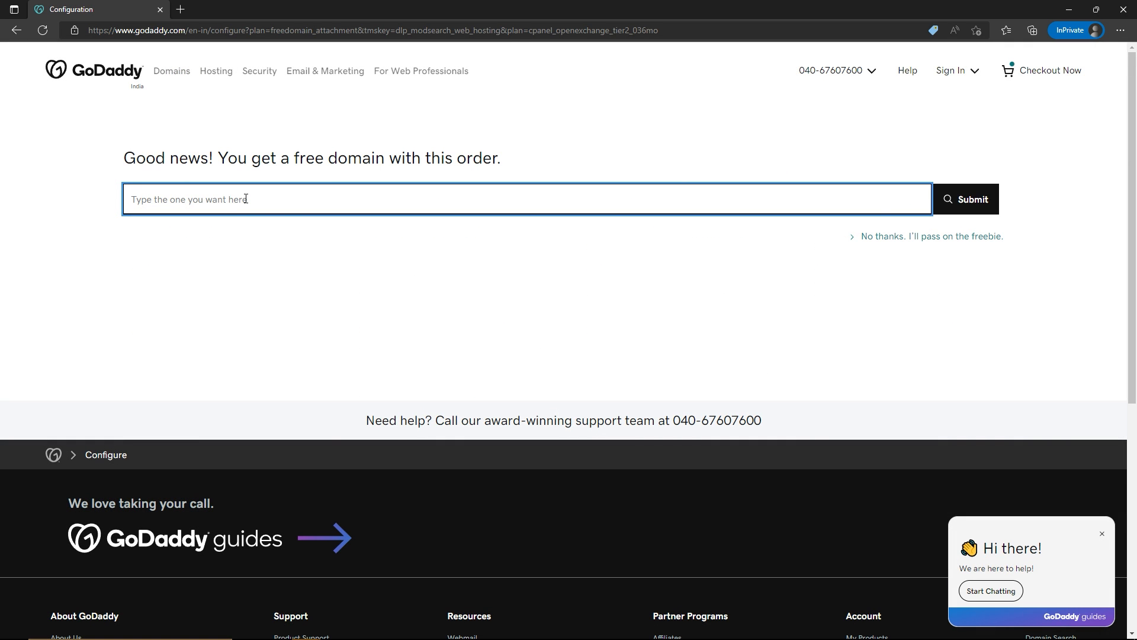
Search for the free domain sellmybookz and select sellmybookz.com for the order
type("sellmybookz")
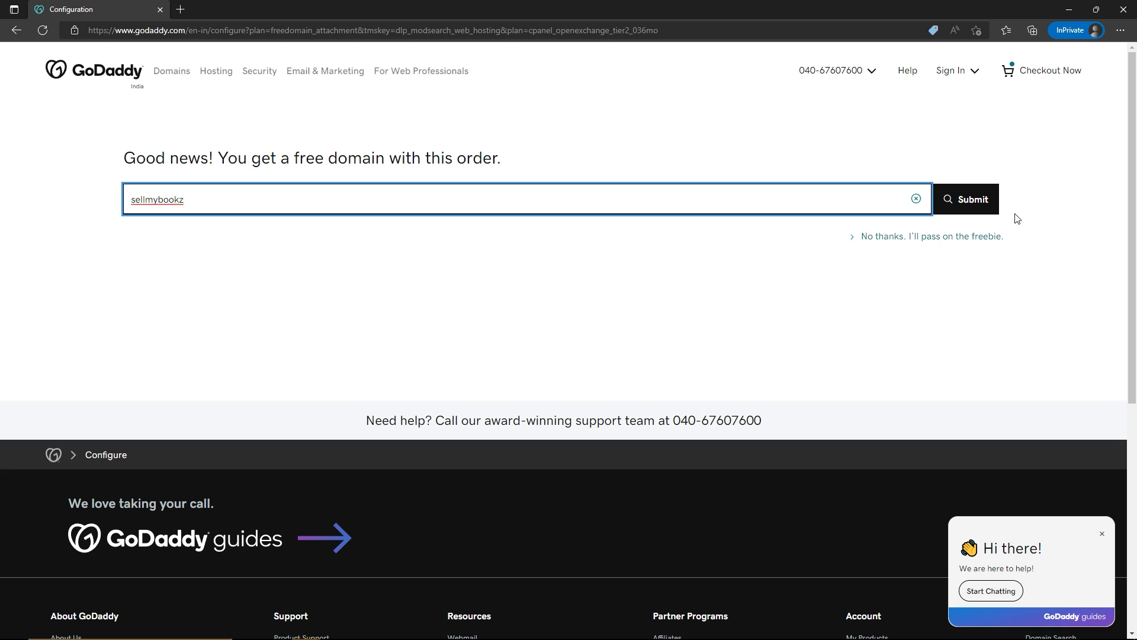
left_click(988, 199)
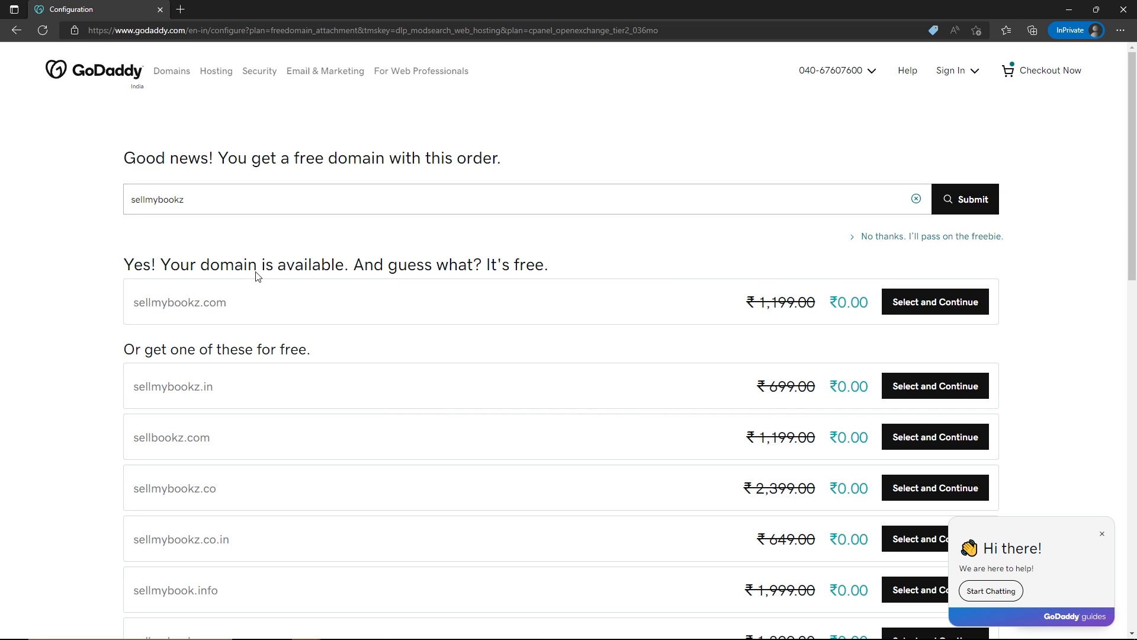
left_click_drag(181, 265, 344, 273)
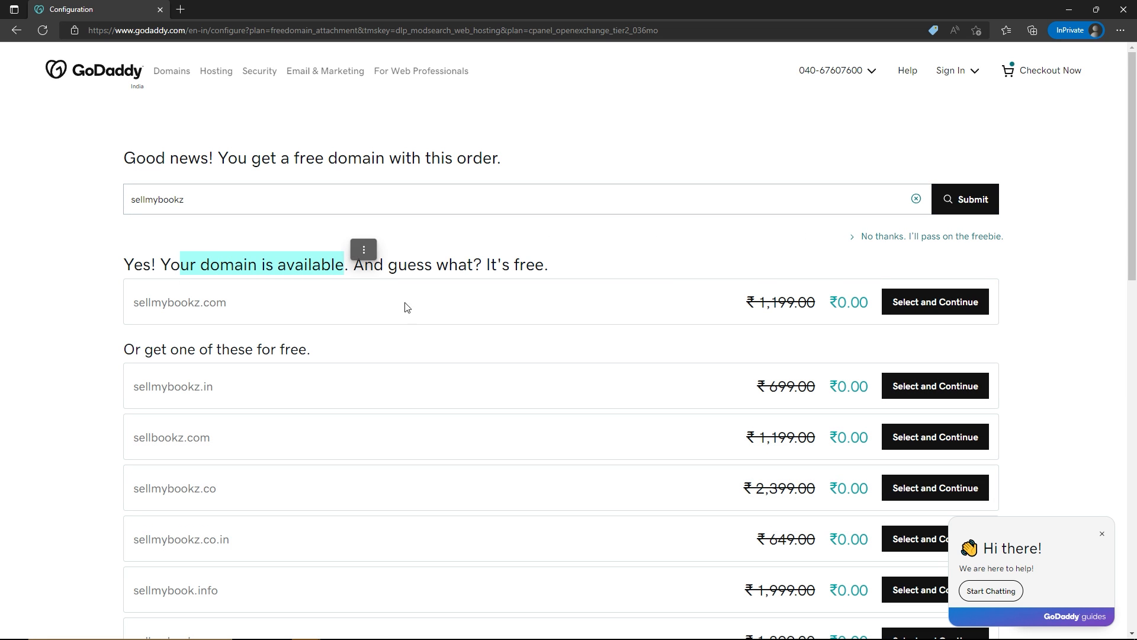
left_click(976, 307)
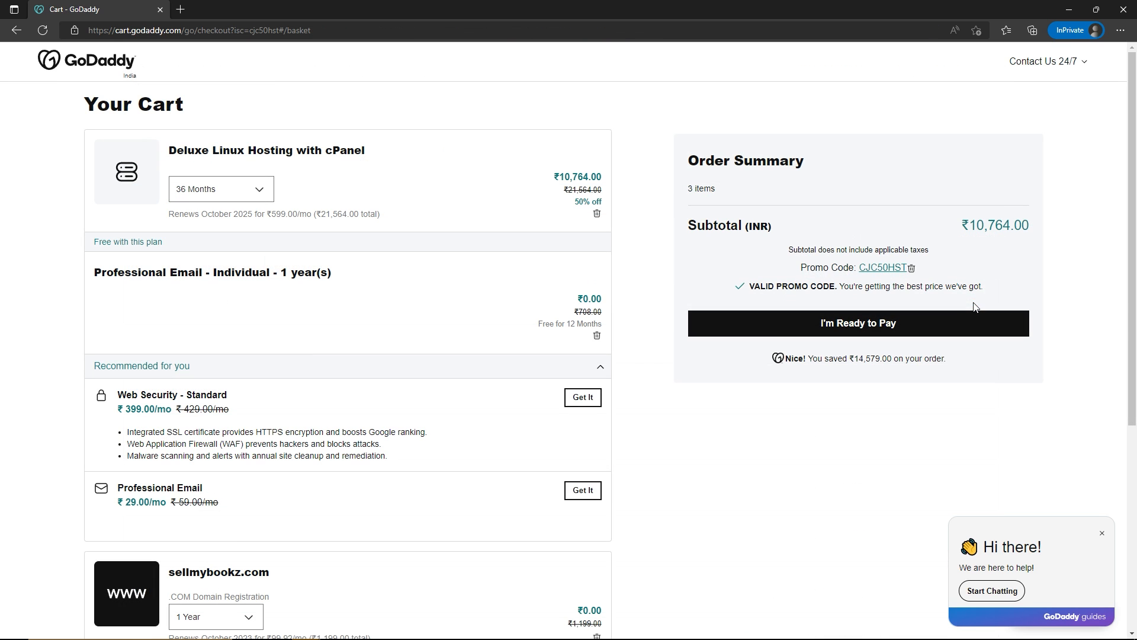
Set the Deluxe Linux Hosting term to 12 Months, review the cart and proceed to checkout
left_click(236, 197)
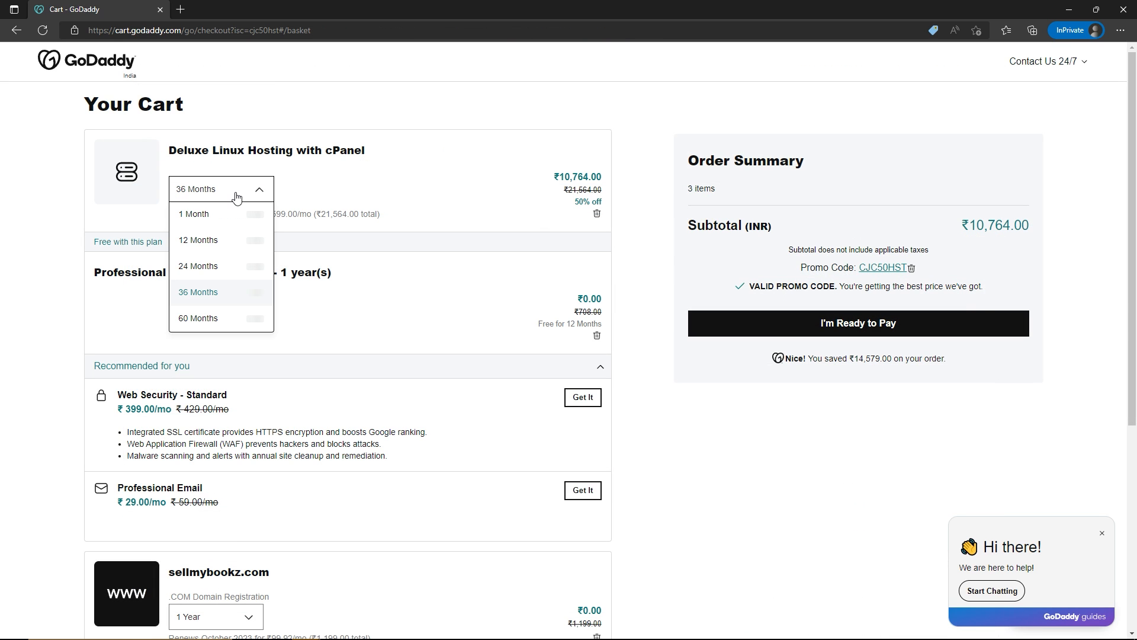
left_click(209, 245)
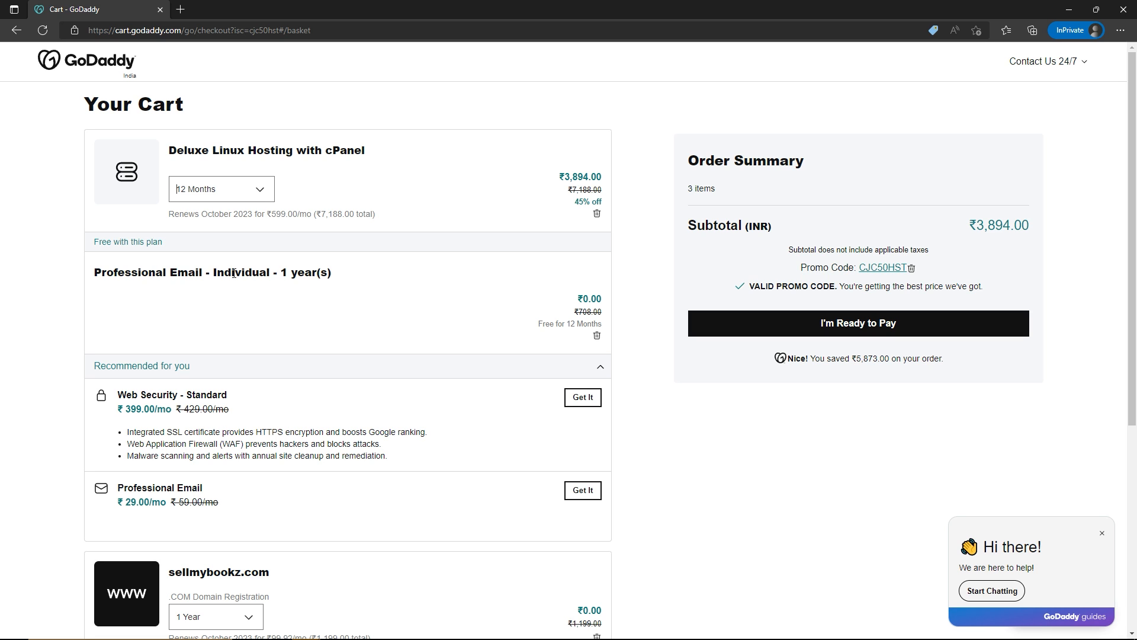
scroll(305, 284, "down", 3)
scroll(304, 290, "up", 3)
left_click(811, 336)
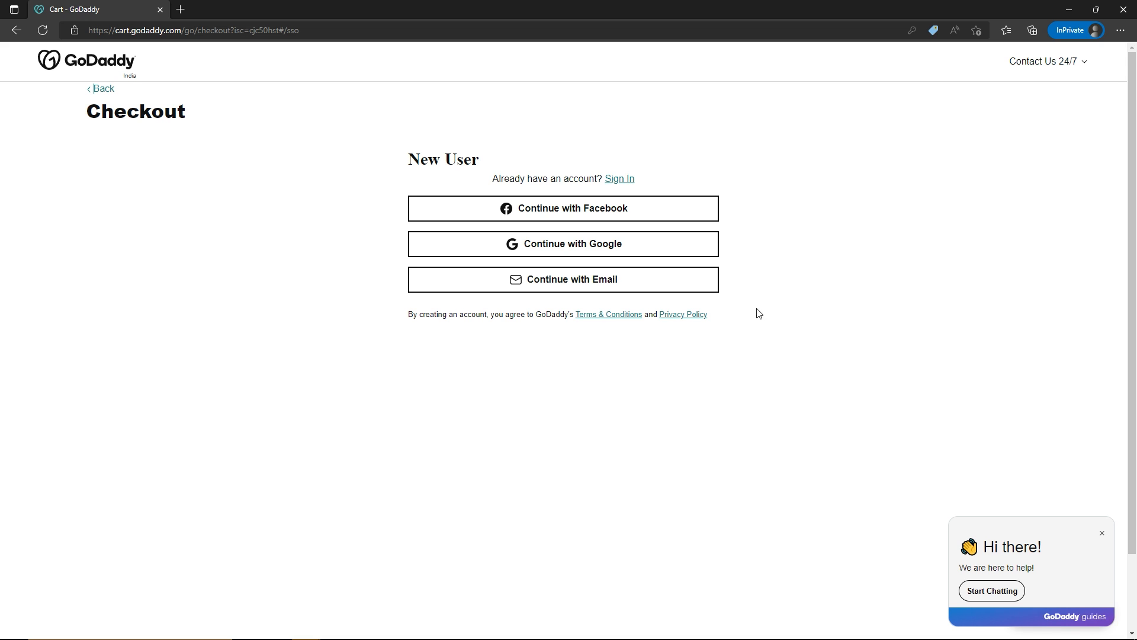
Create a new account with e-mail sign-up, entering the e-mail address, a username without the mail domain, and the account password
left_click(620, 286)
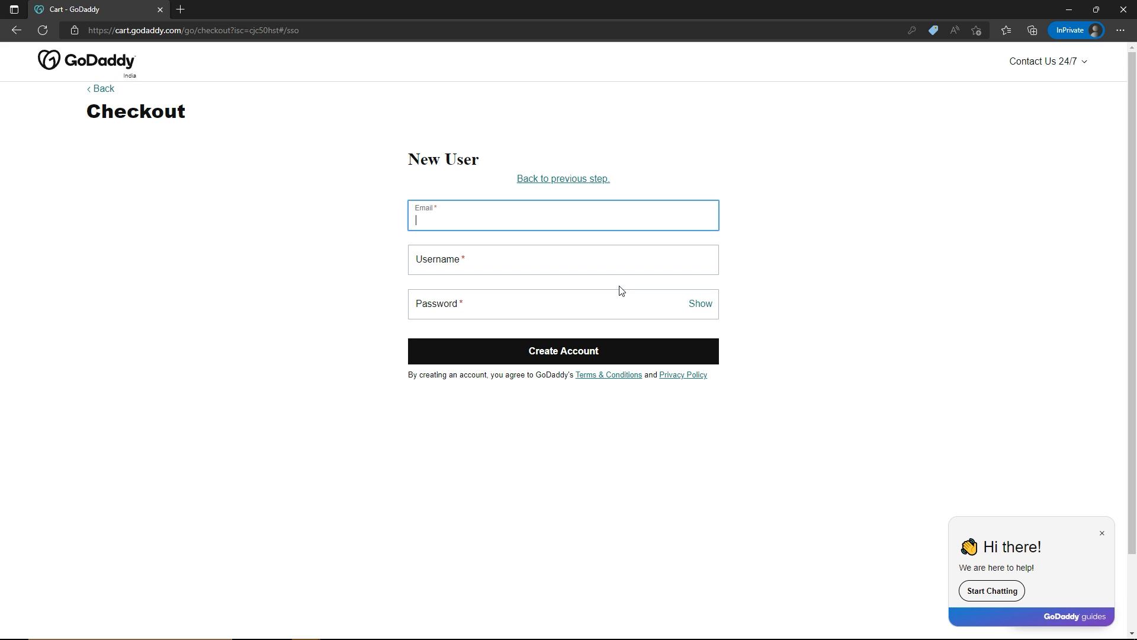
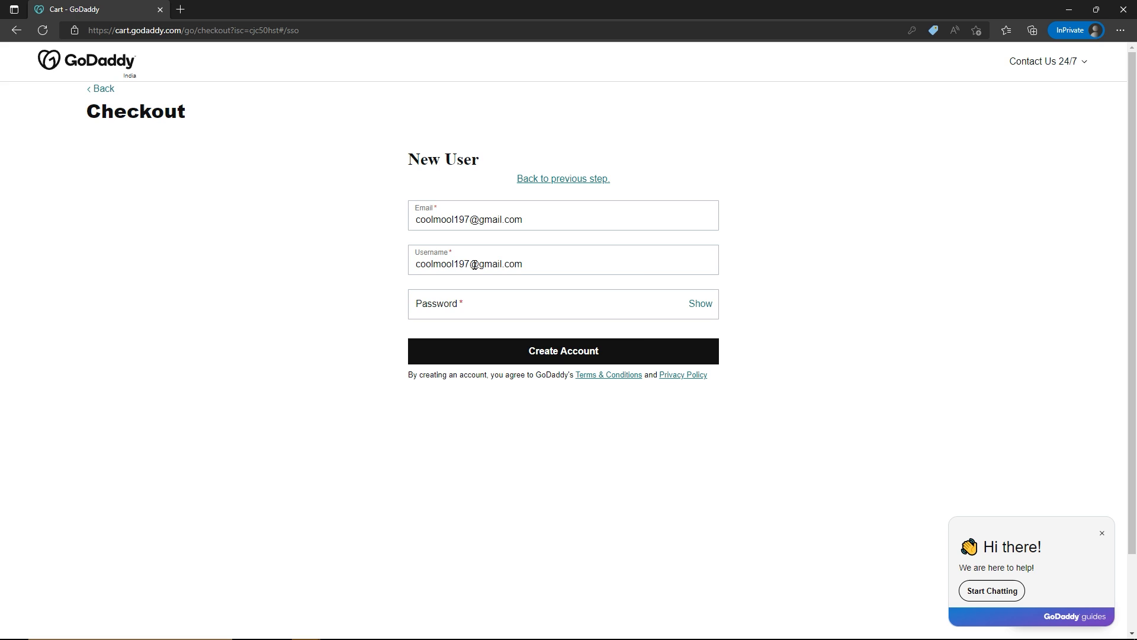
left_click_drag(470, 264, 507, 267)
key("BackSpace")
left_click(519, 308)
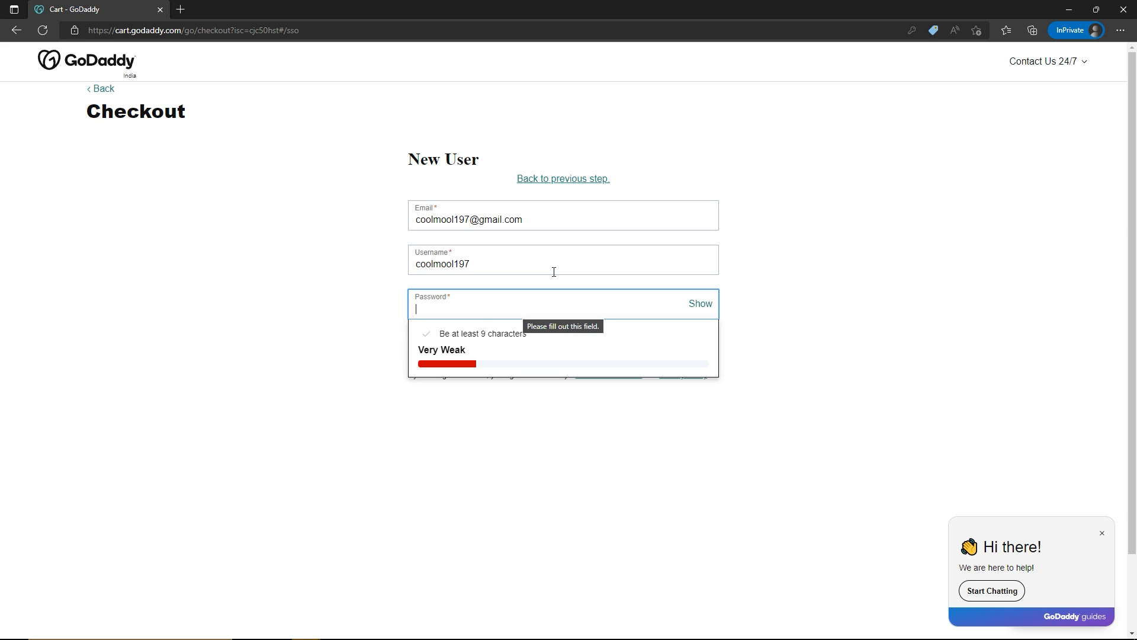
key("ctrl+v")
left_click(556, 359)
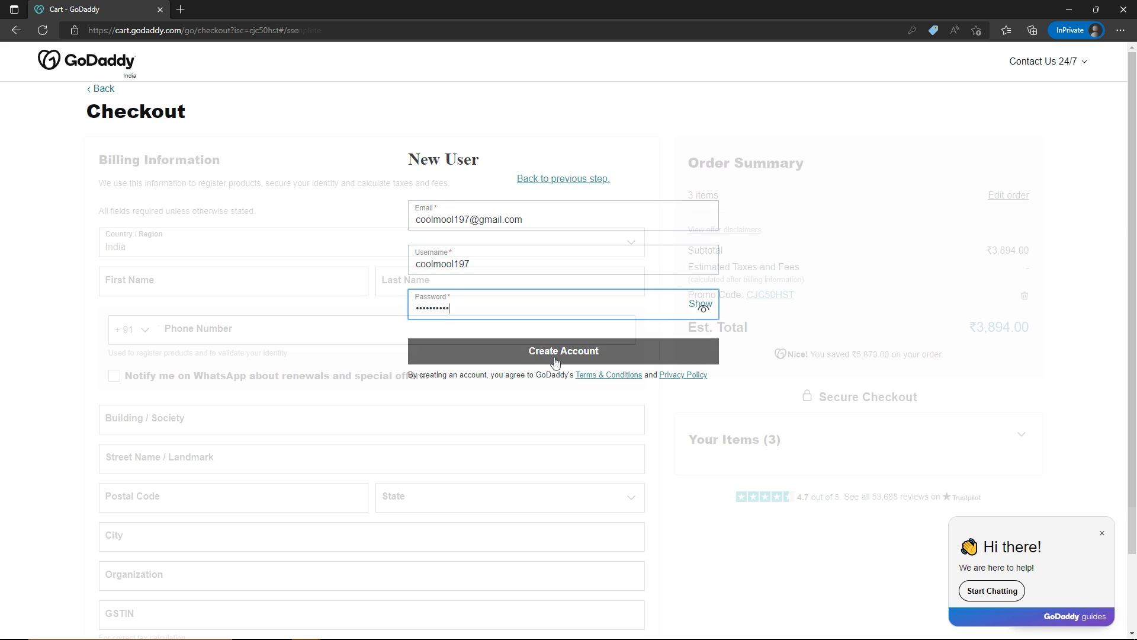
Fill in the billing information with the customer's name, phone and address details and save it
scroll(556, 362, "down", 2)
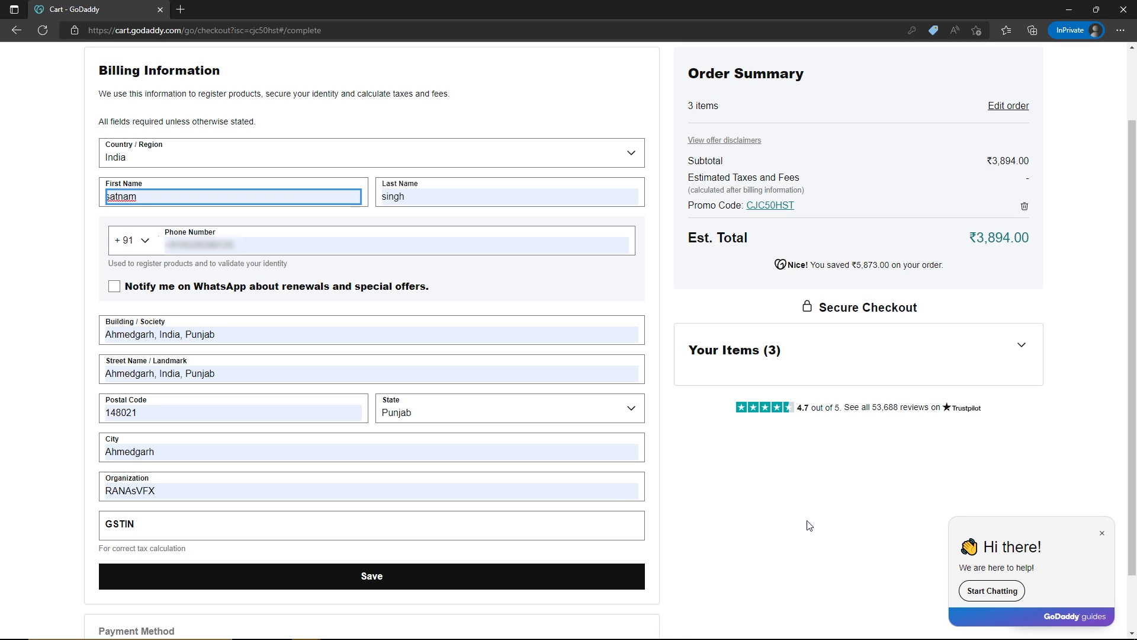
left_click(379, 576)
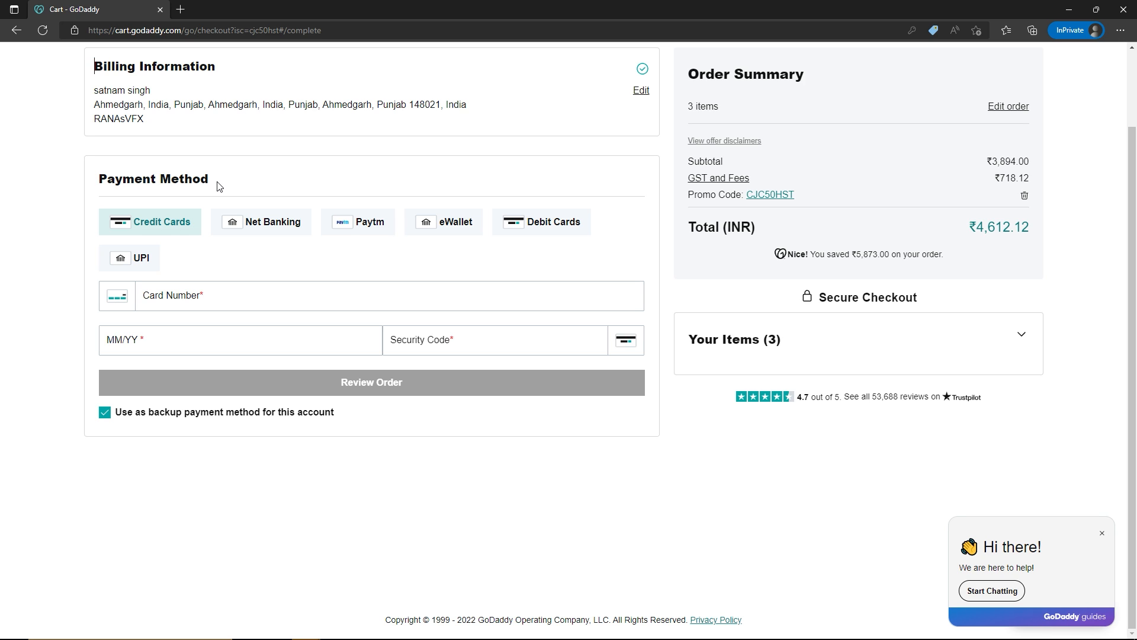
Choose UPI as the payment method with the customer's virtual payment address, review the order and complete the purchase
left_click(141, 263)
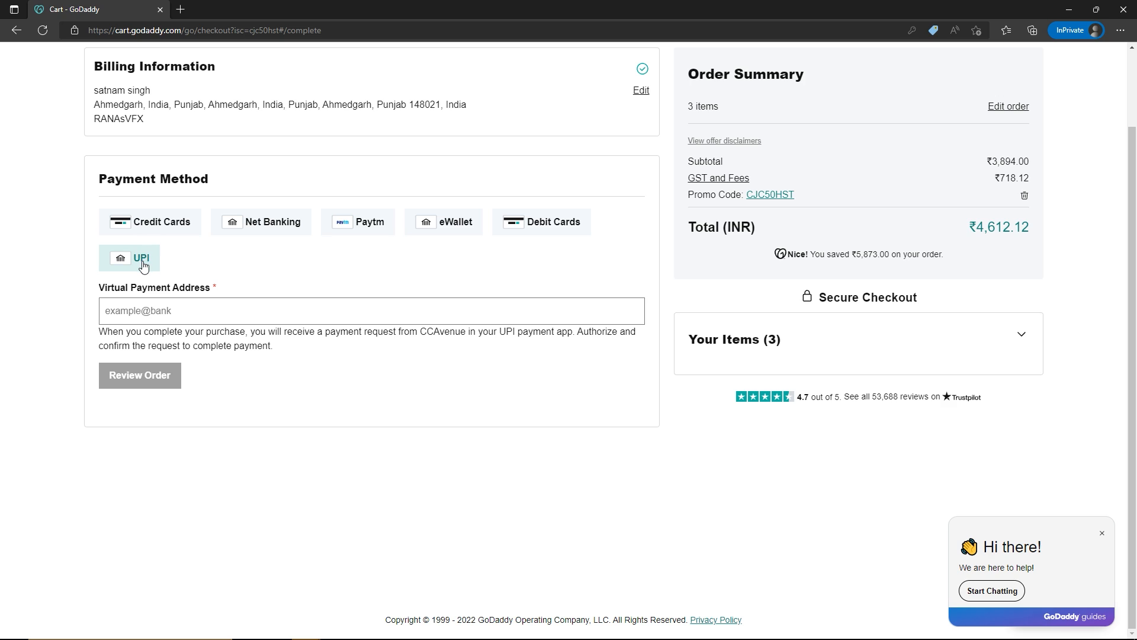
left_click(146, 312)
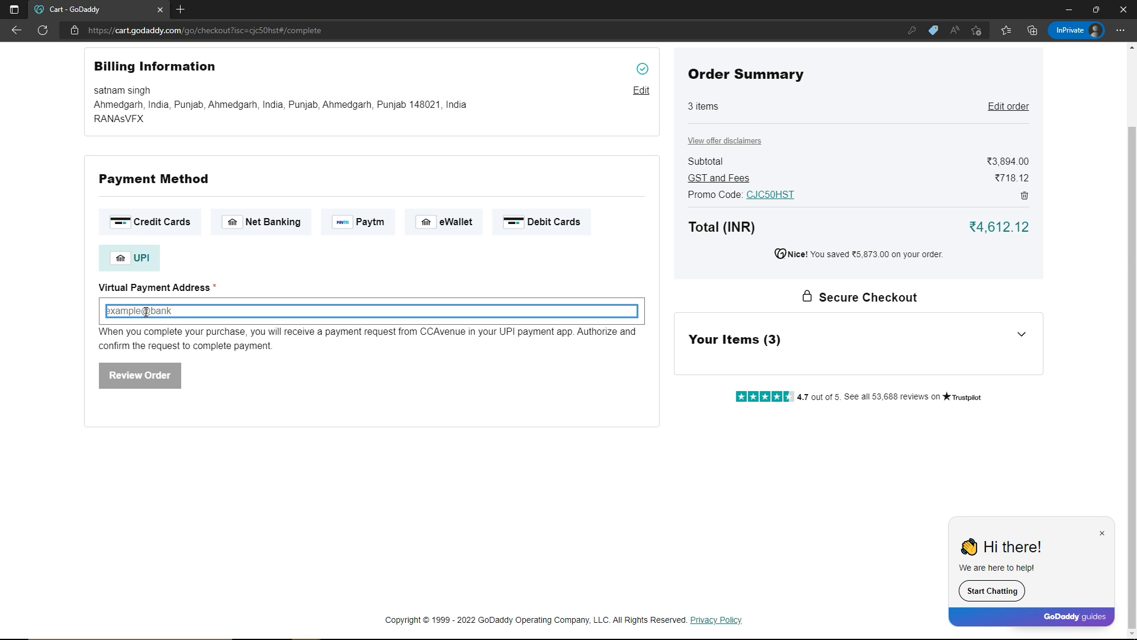
key("ctrl+v")
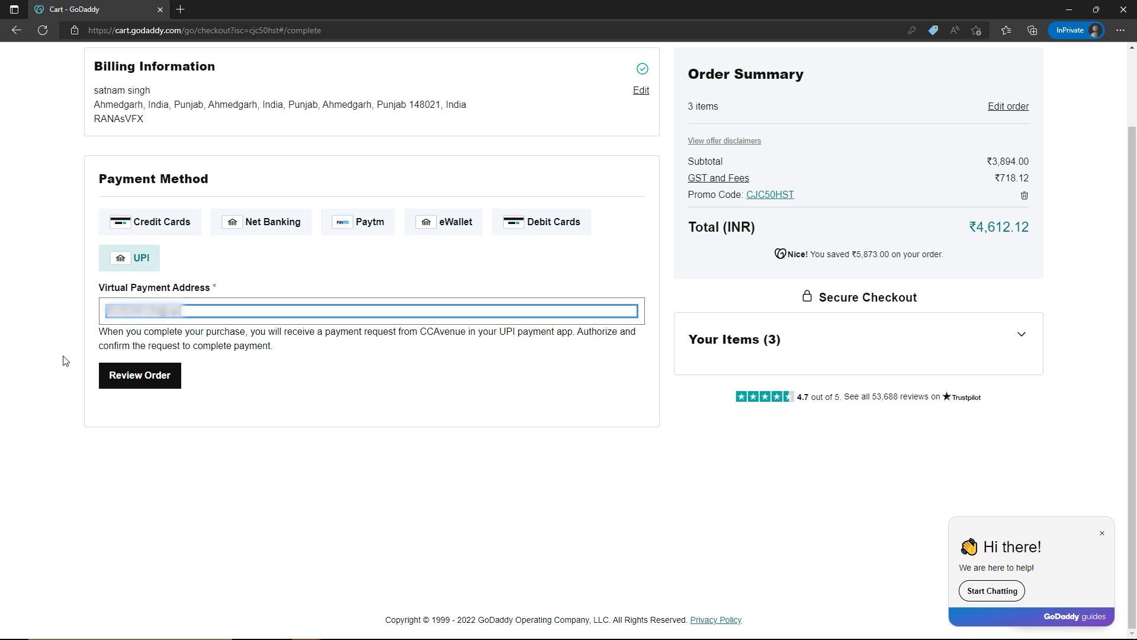
left_click(149, 375)
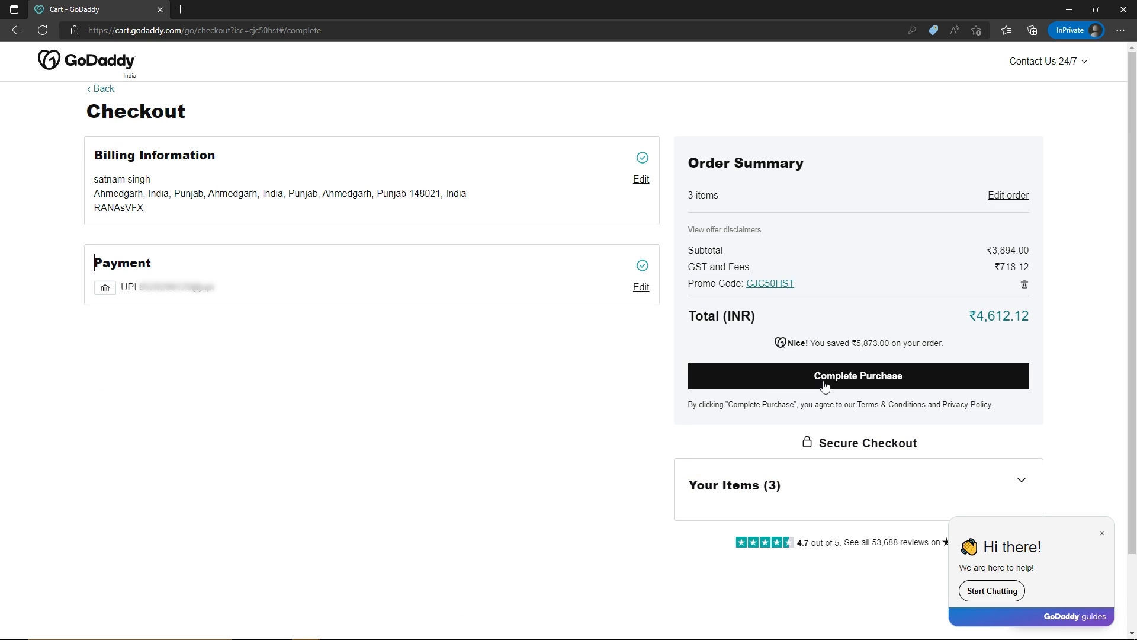
left_click(873, 375)
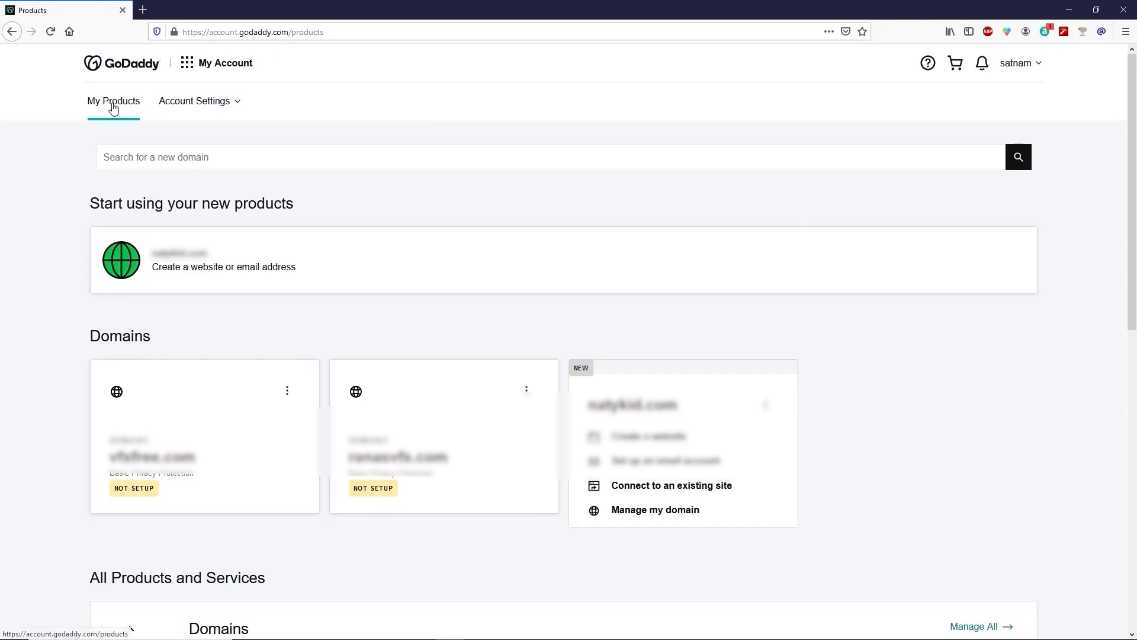
Go to the account's product list, open the web hosting management and start setting up the Economy cPanel hosting
left_click(1040, 67)
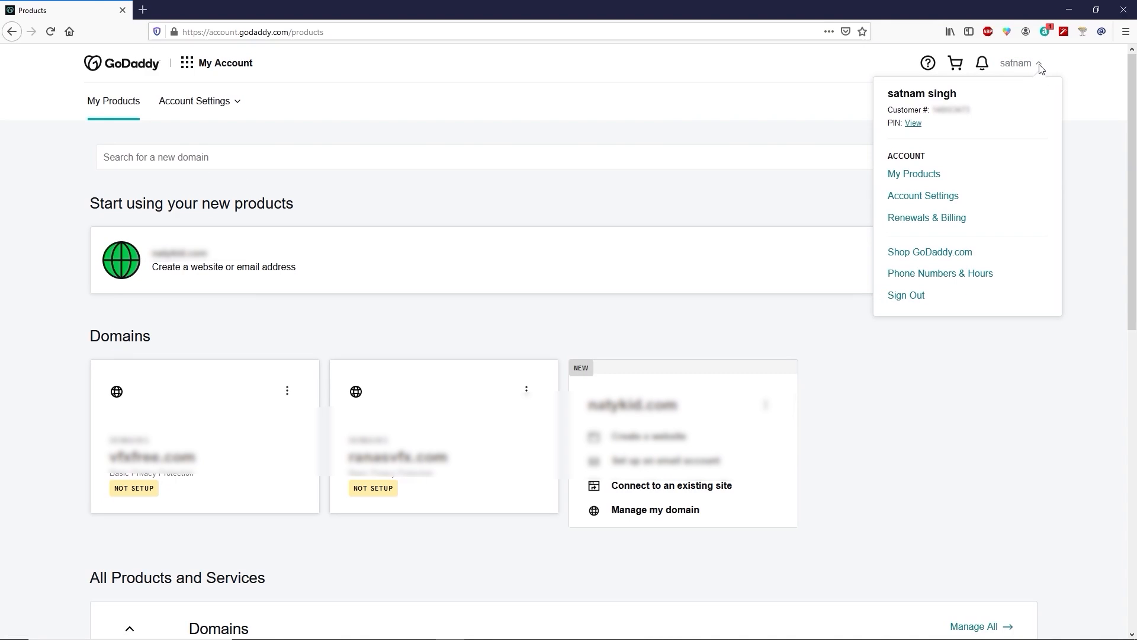
left_click(912, 175)
scroll(739, 331, "down", 3)
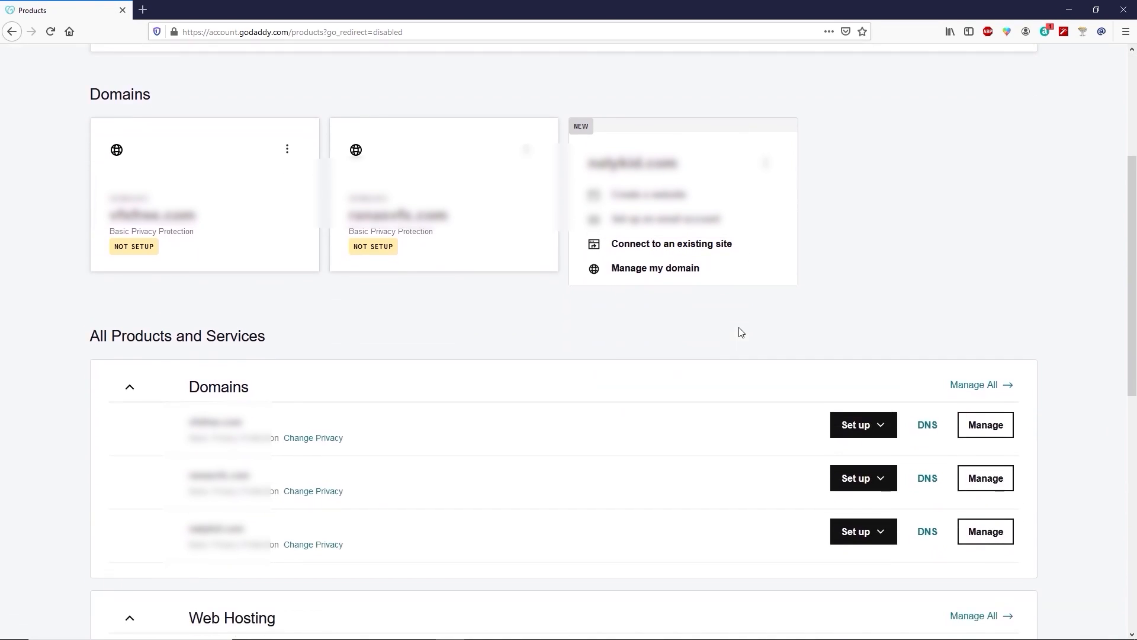
scroll(740, 331, "down", 6)
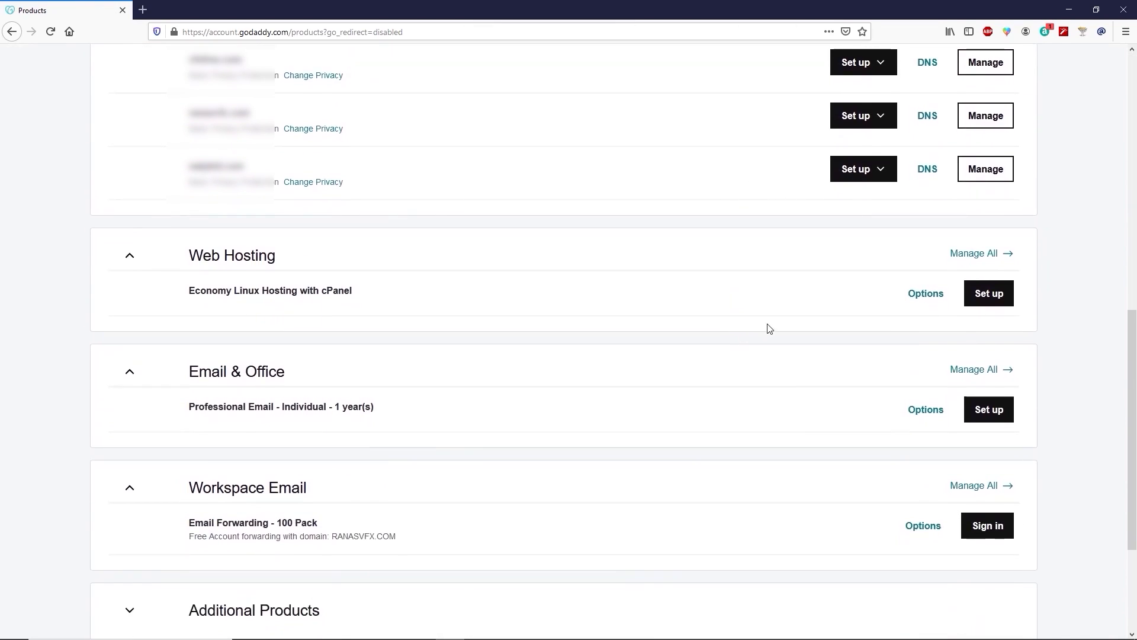
left_click(1002, 256)
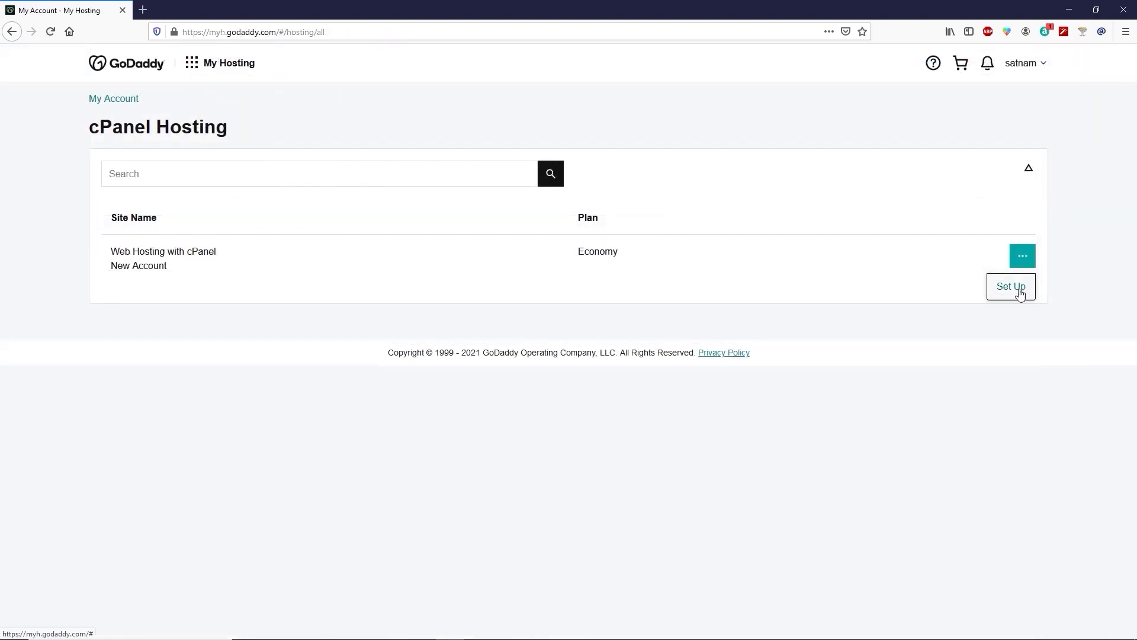
left_click(1011, 287)
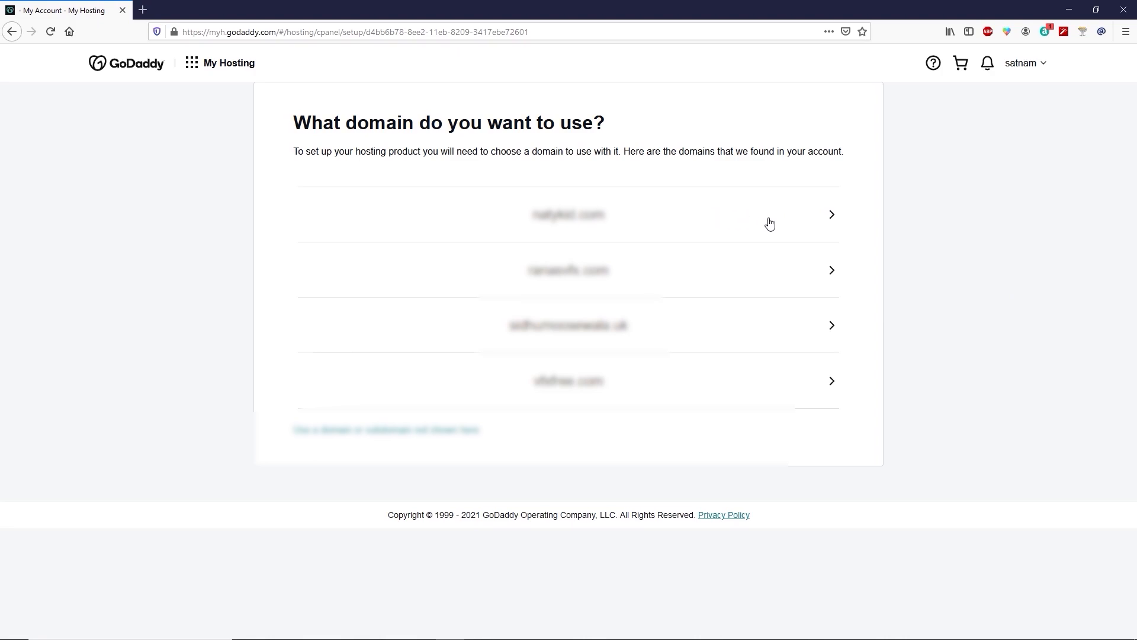
Use the first listed domain for the hosting, choose the Asia data center and agree to create a WordPress website
left_click(815, 222)
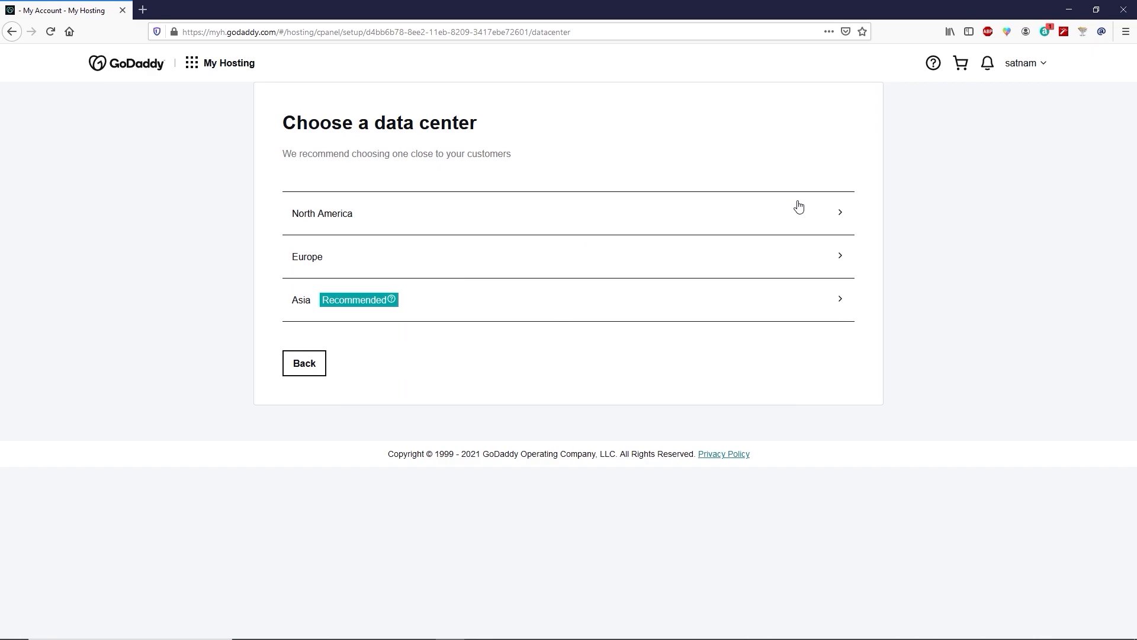
left_click(558, 310)
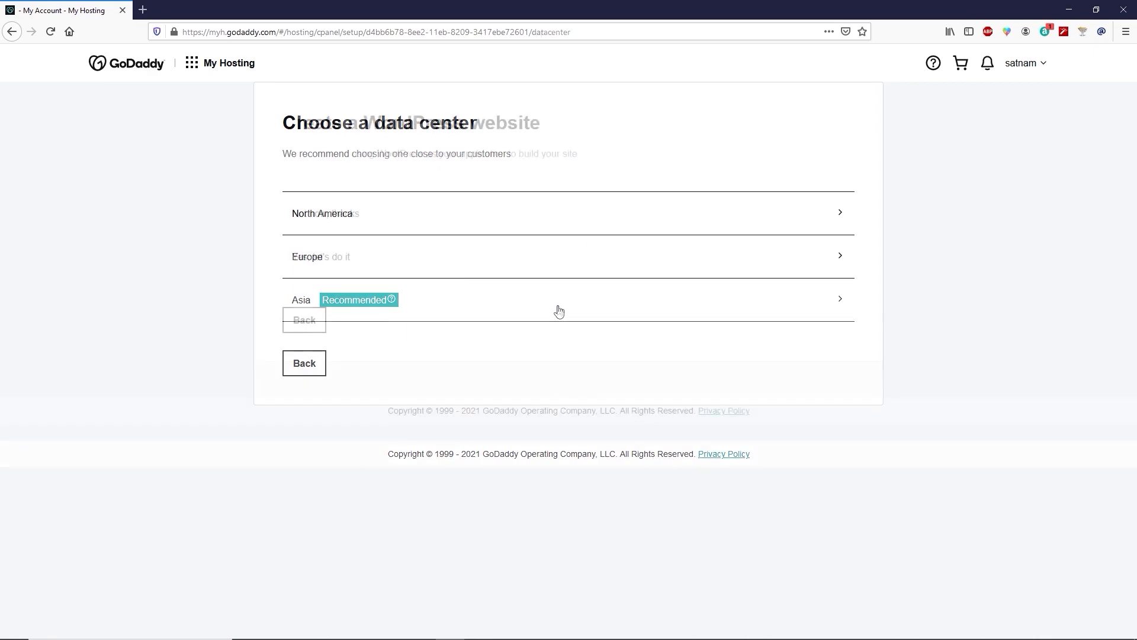
left_click(489, 264)
Set up the WordPress admin account with its username, new password and password confirmation, and continue
left_click_drag(349, 221, 262, 214)
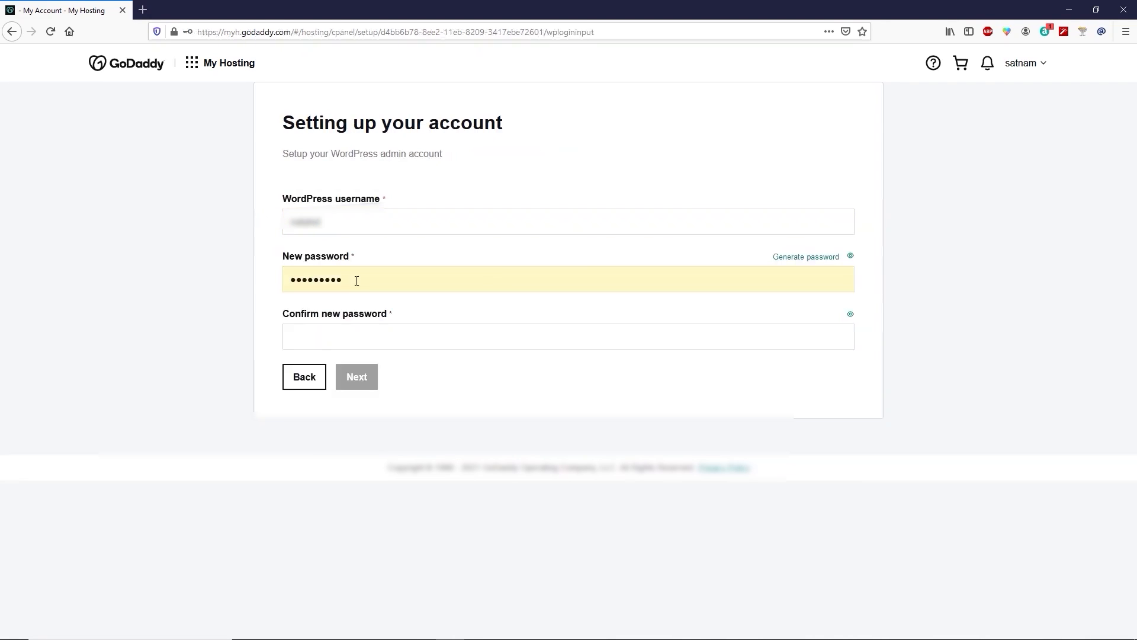
left_click_drag(356, 279, 280, 279)
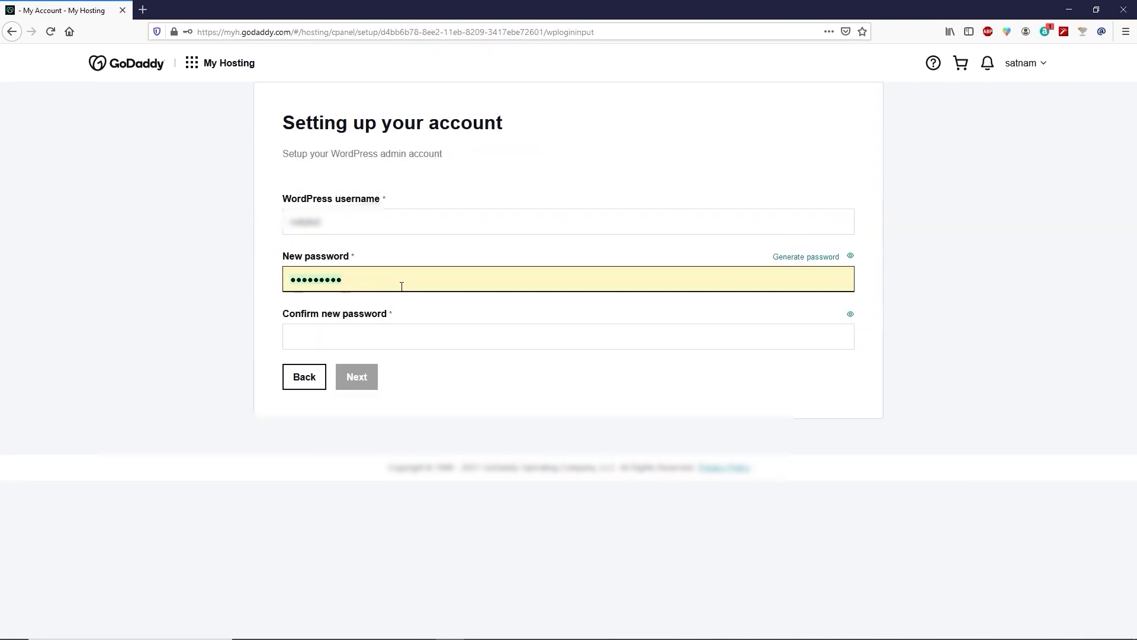
left_click(315, 334)
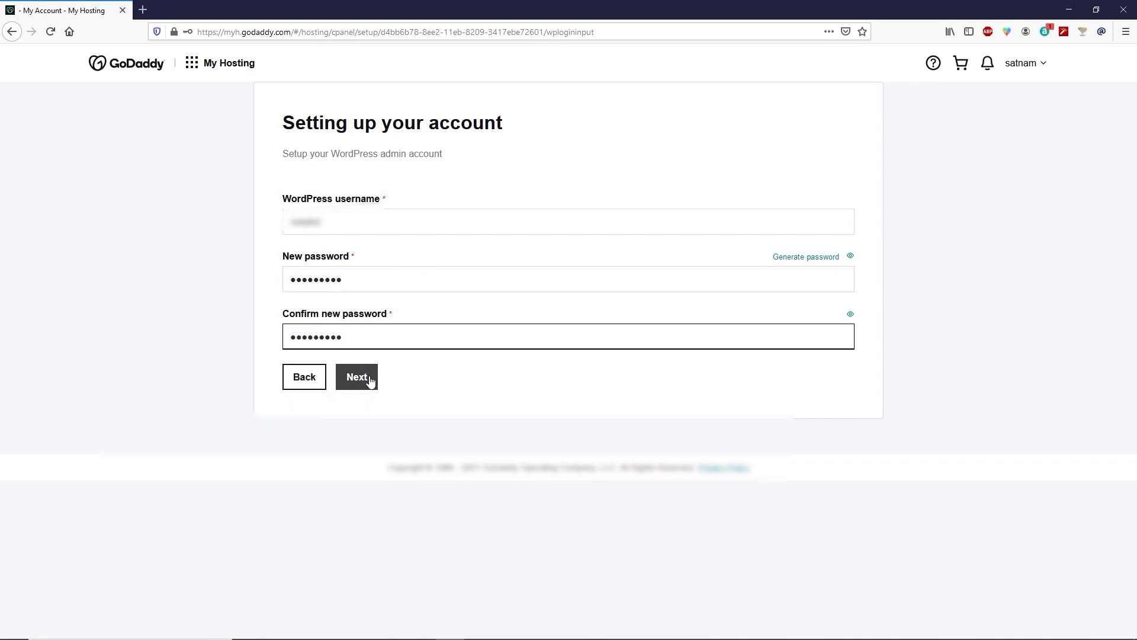
left_click(358, 377)
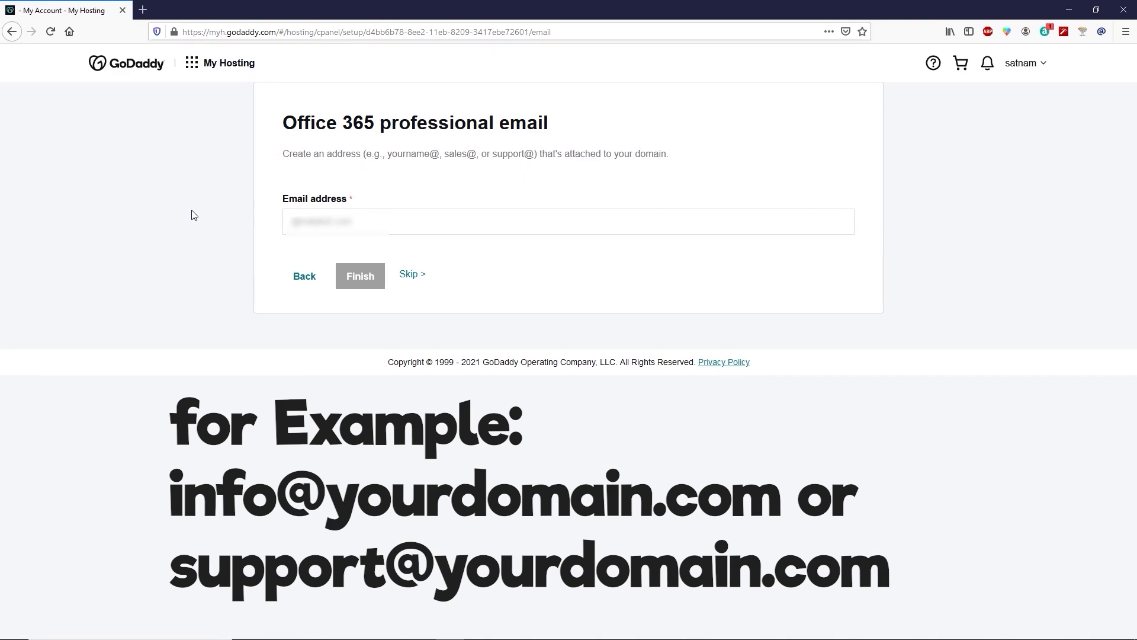
Finish the Office 365 professional email setup, go to the hosting dashboard and decline the Customer Experience Improvement Program
left_click(359, 276)
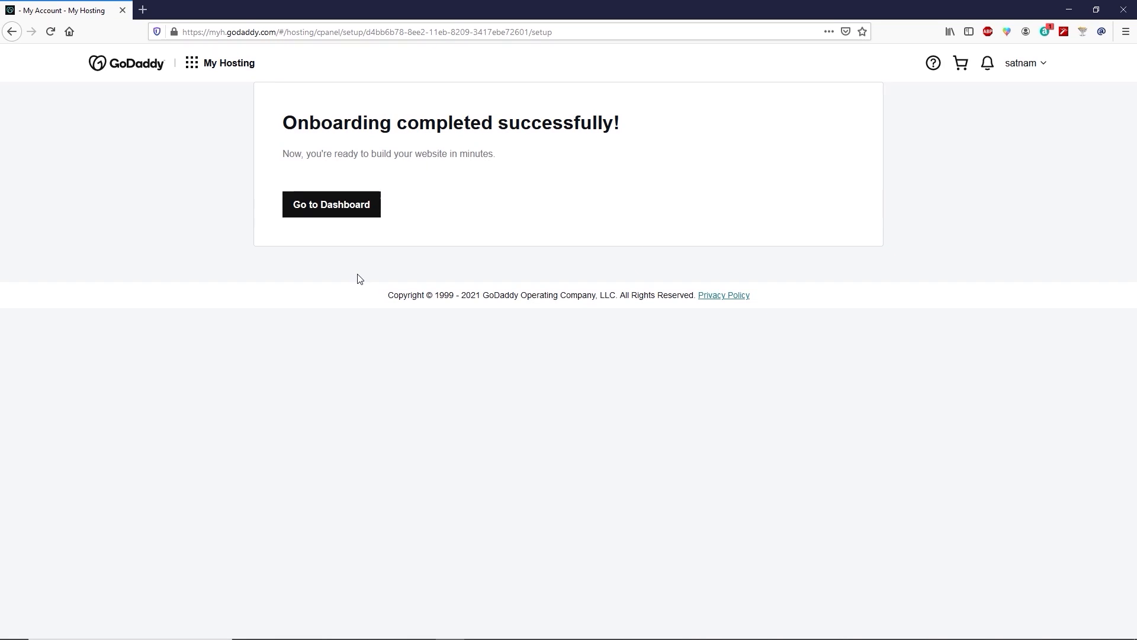
left_click(353, 215)
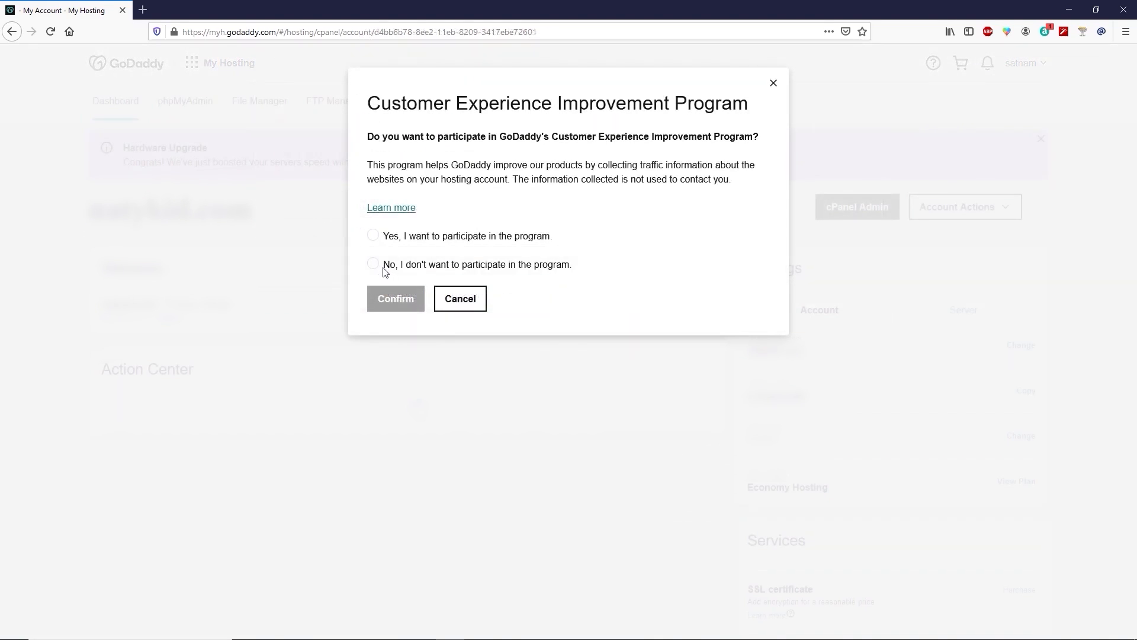
left_click(375, 265)
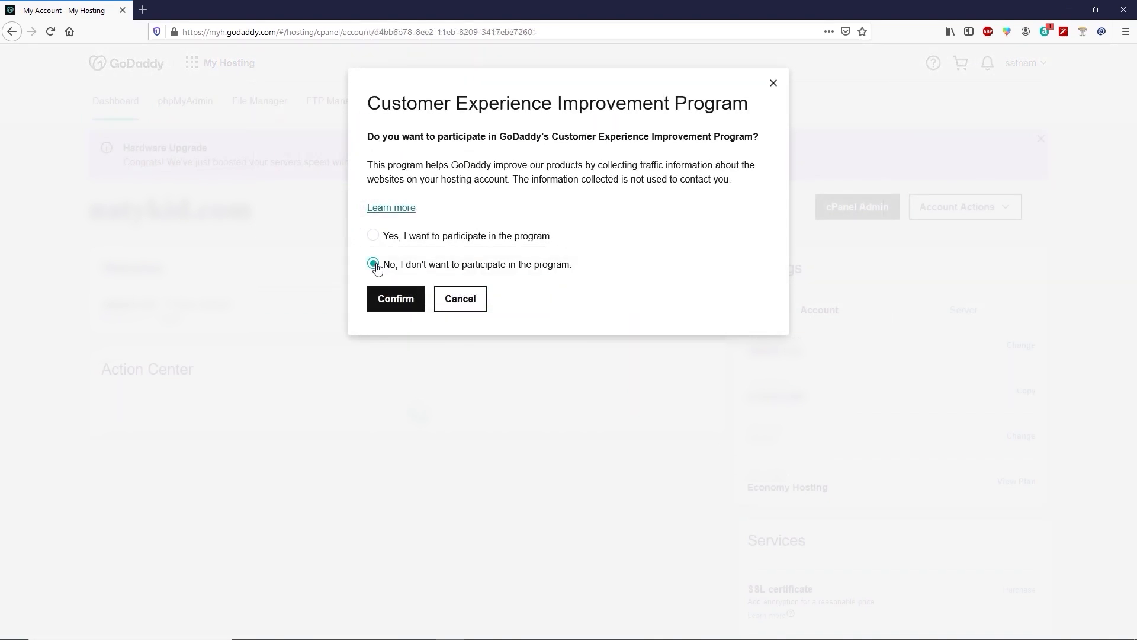
left_click(386, 305)
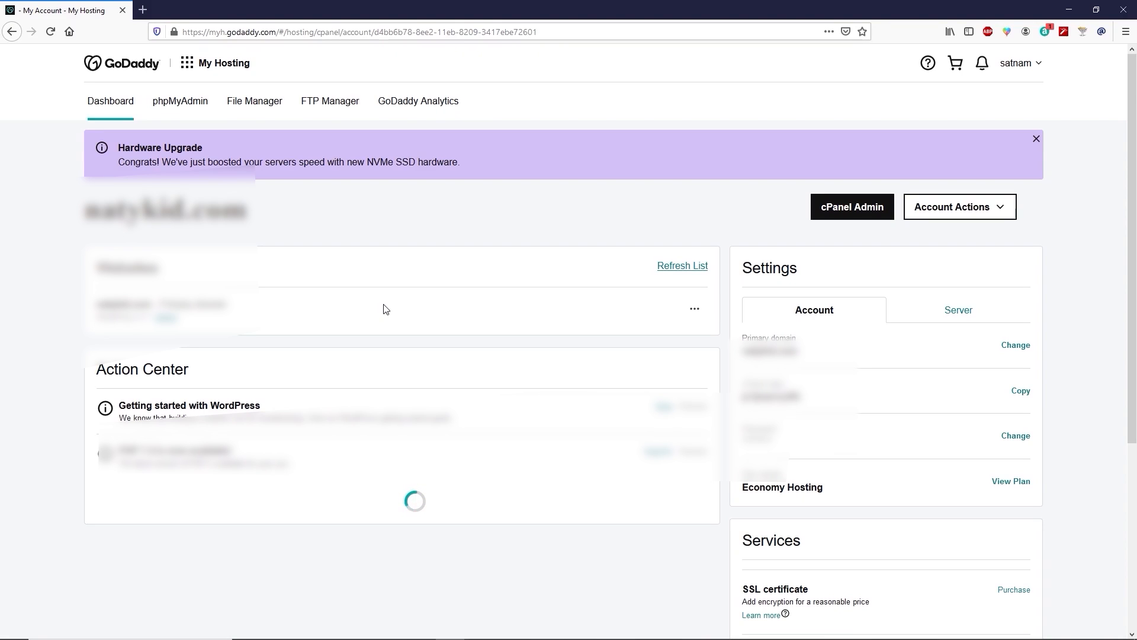
Open the WordPress site setup for the new website, choose default WordPress instead of a template and confirm leaving the template selector
left_click(166, 320)
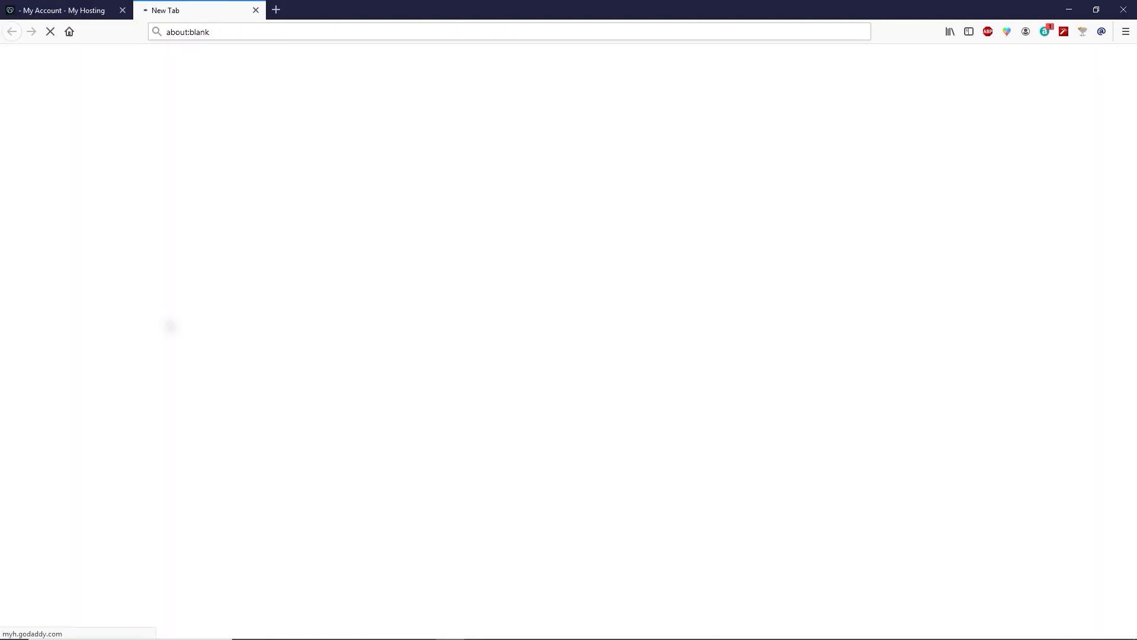
scroll(226, 317, "down", 5)
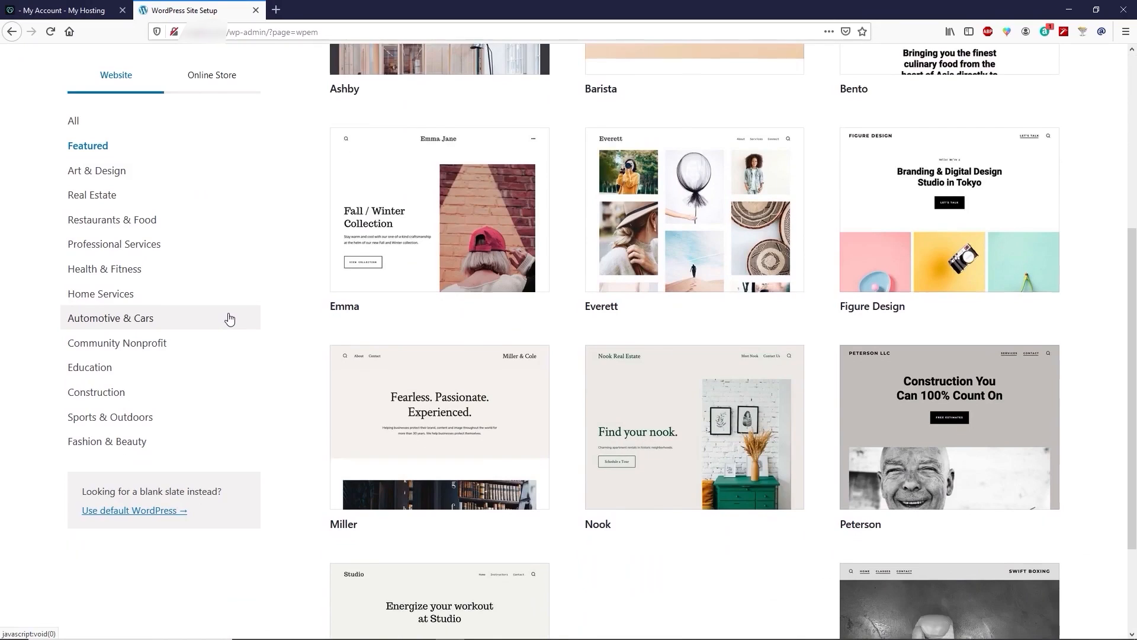
scroll(230, 319, "down", 1)
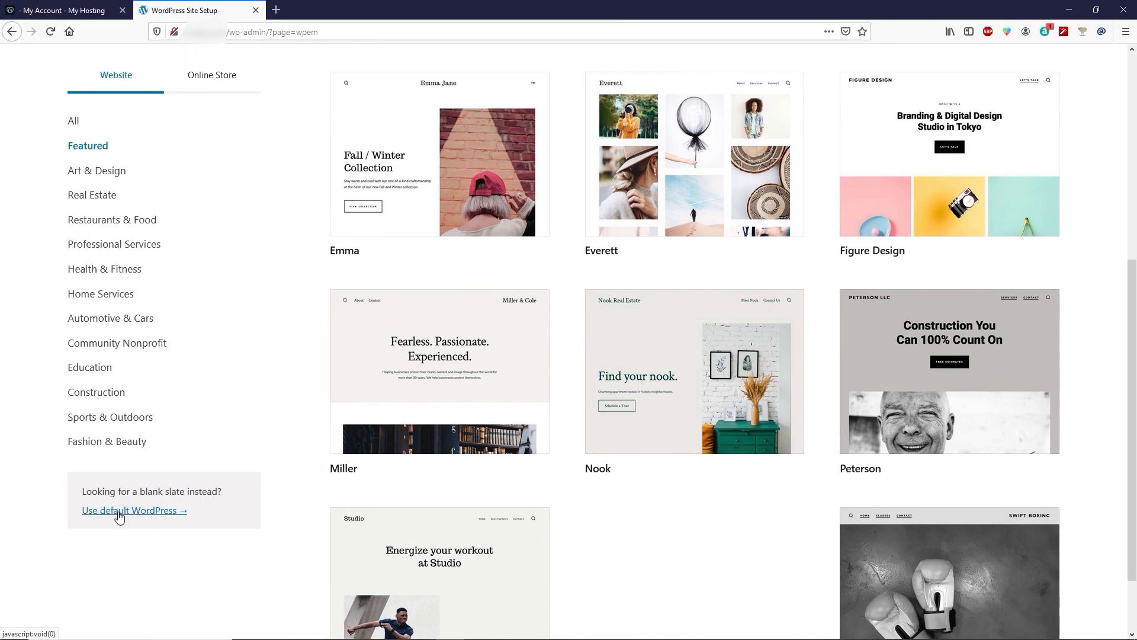
left_click(148, 513)
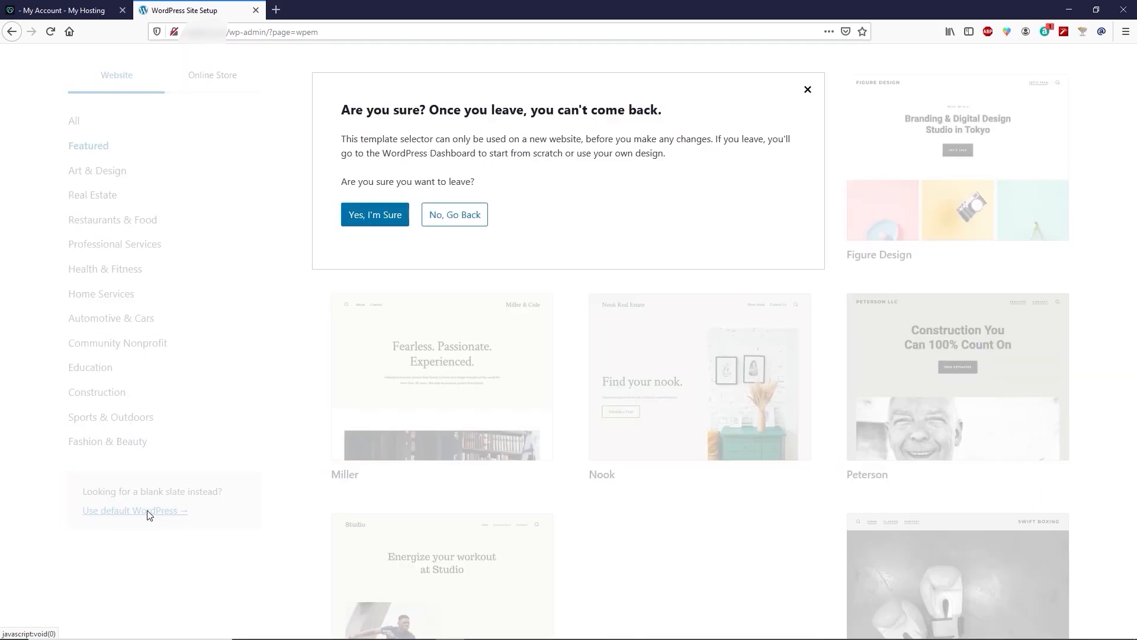
left_click(381, 225)
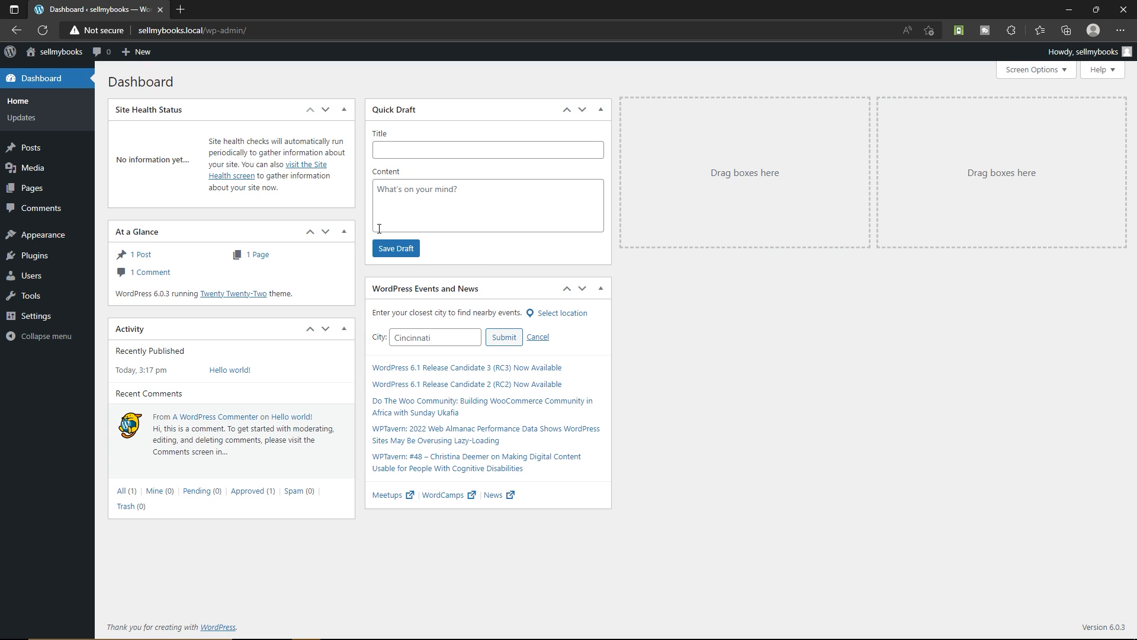
Open the sellmybooks site in a new tab and look over its default home page
mouse_move(55, 58)
right_click(37, 74)
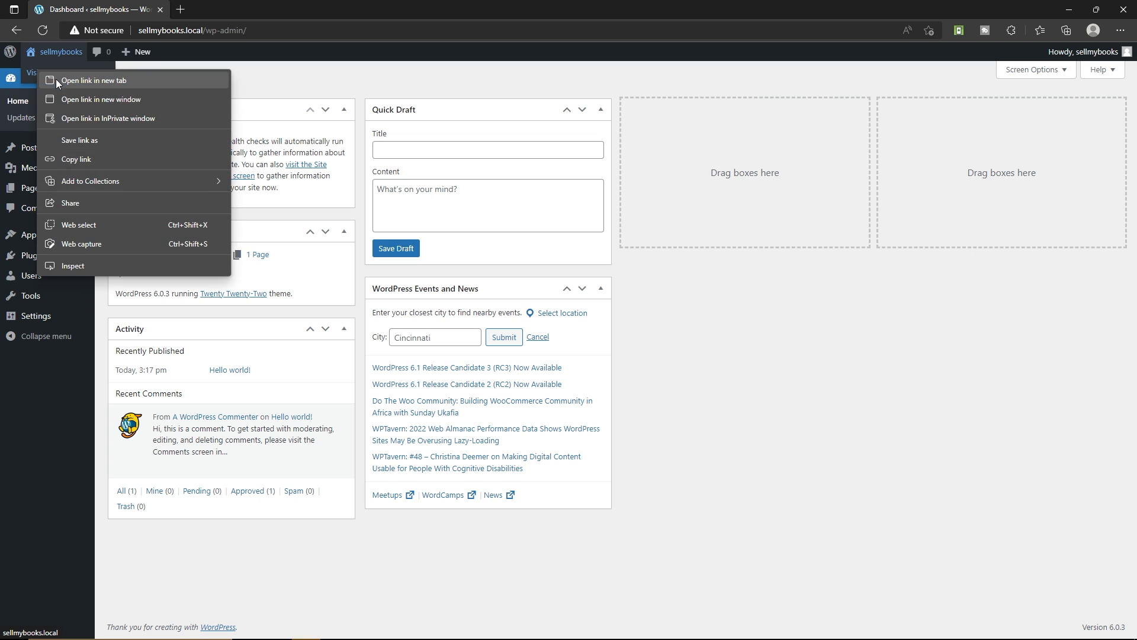
left_click(55, 80)
left_click(216, 7)
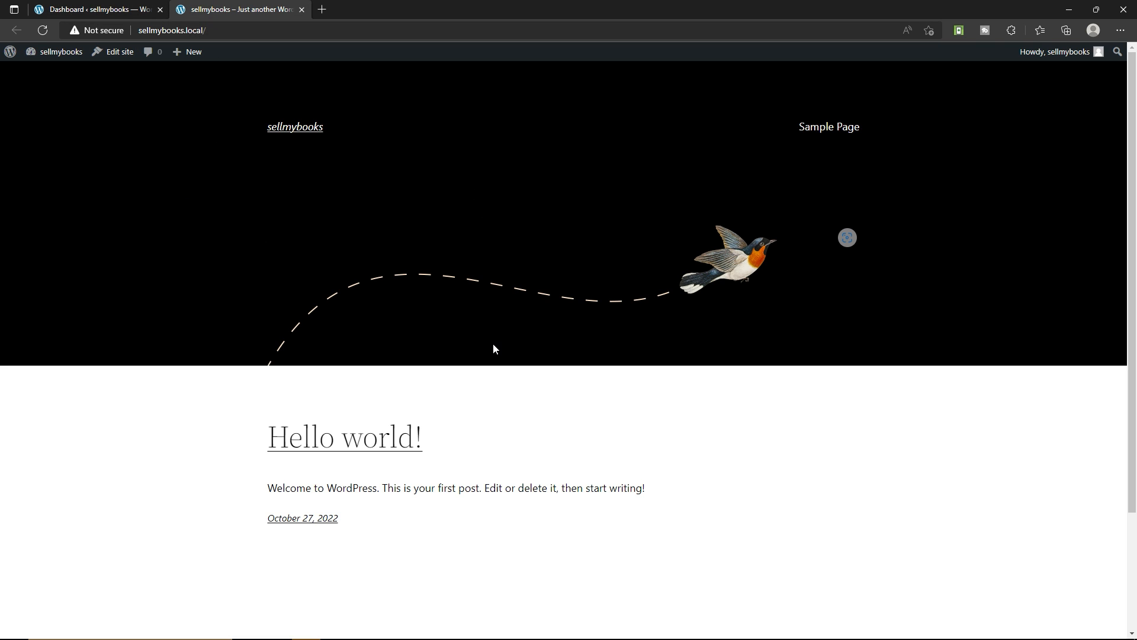
scroll(687, 373, "down", 3)
scroll(705, 372, "up", 3)
Examine the "Hello world!" post's title and welcome text on the home page, and close the site tab
left_click_drag(268, 437, 456, 460)
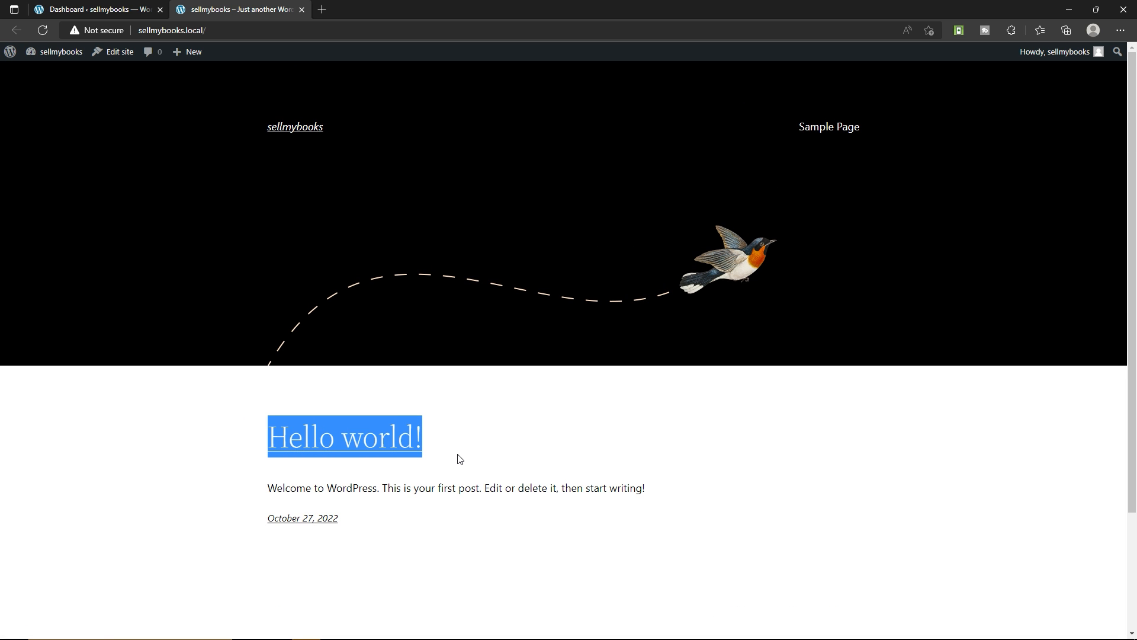
left_click(451, 489)
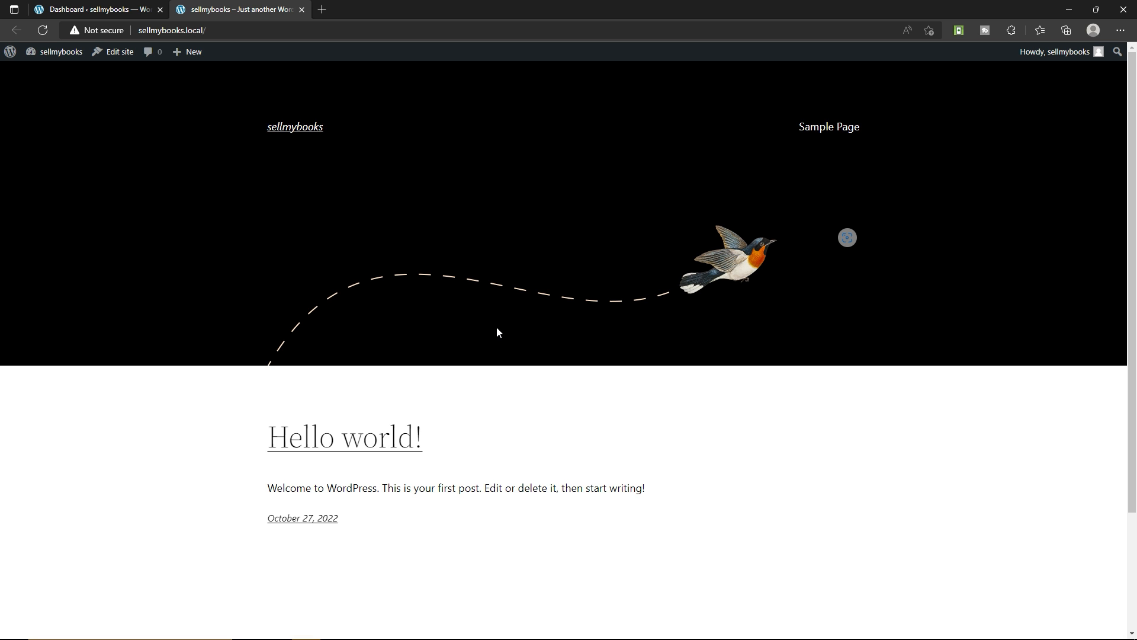
left_click_drag(268, 488, 383, 491)
left_click(383, 489)
left_click(384, 491)
scroll(492, 300, "down", 3)
scroll(490, 393, "up", 3)
left_click(301, 10)
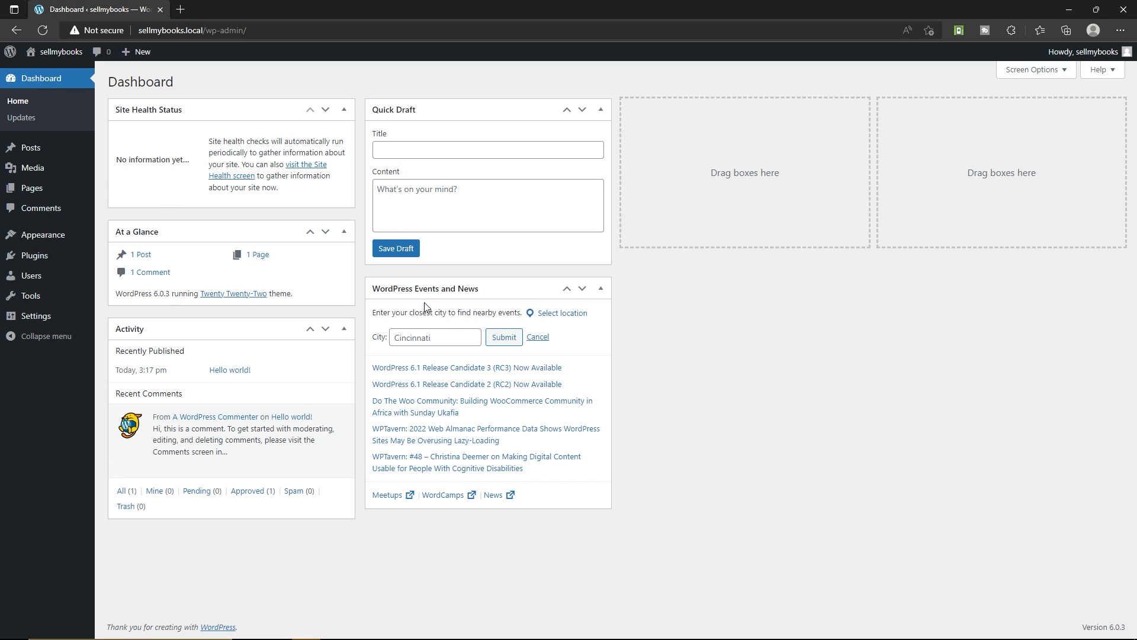
Reopen the live site from the dashboard in a new tab, view the whole home page and close the tab
right_click(48, 57)
left_click(68, 82)
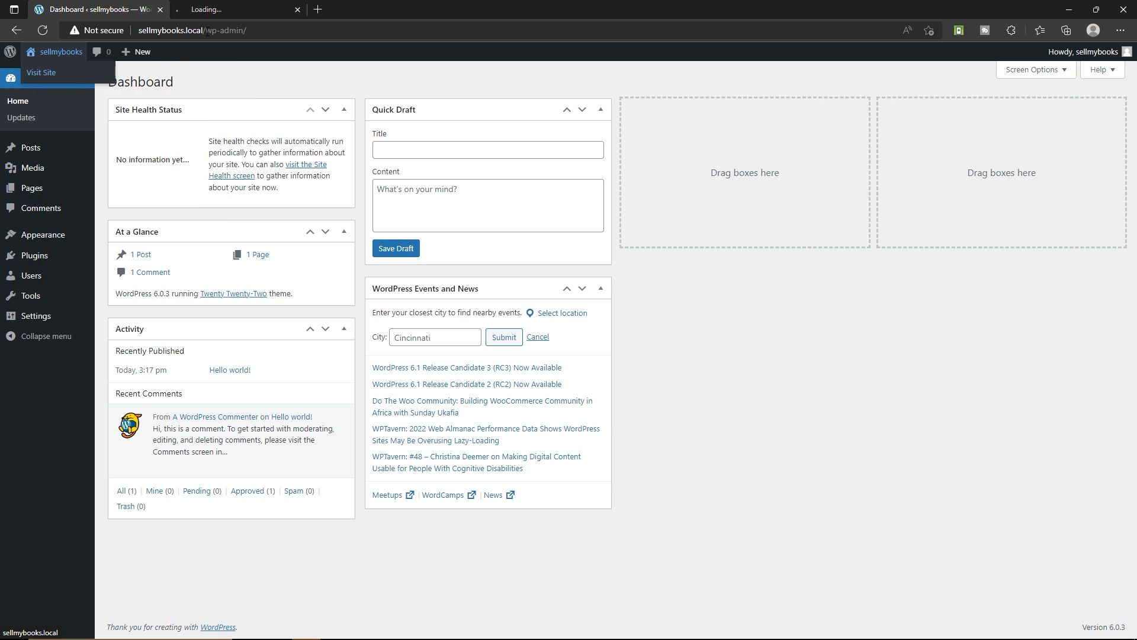
left_click(215, 8)
scroll(339, 218, "down", 3)
scroll(460, 289, "up", 3)
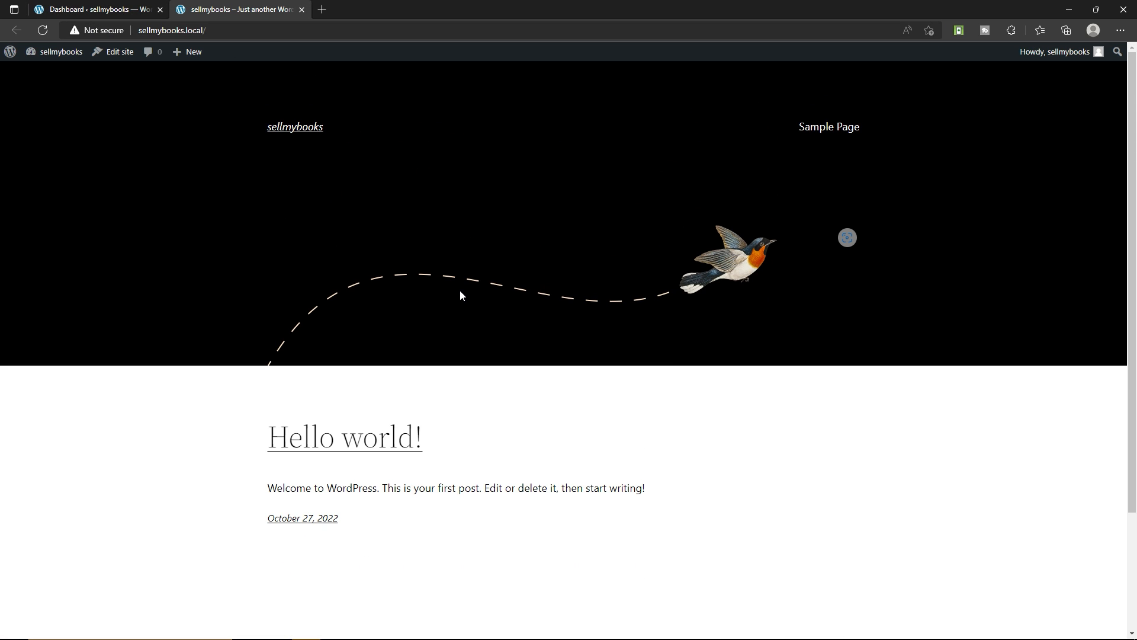
key("ctrl+w")
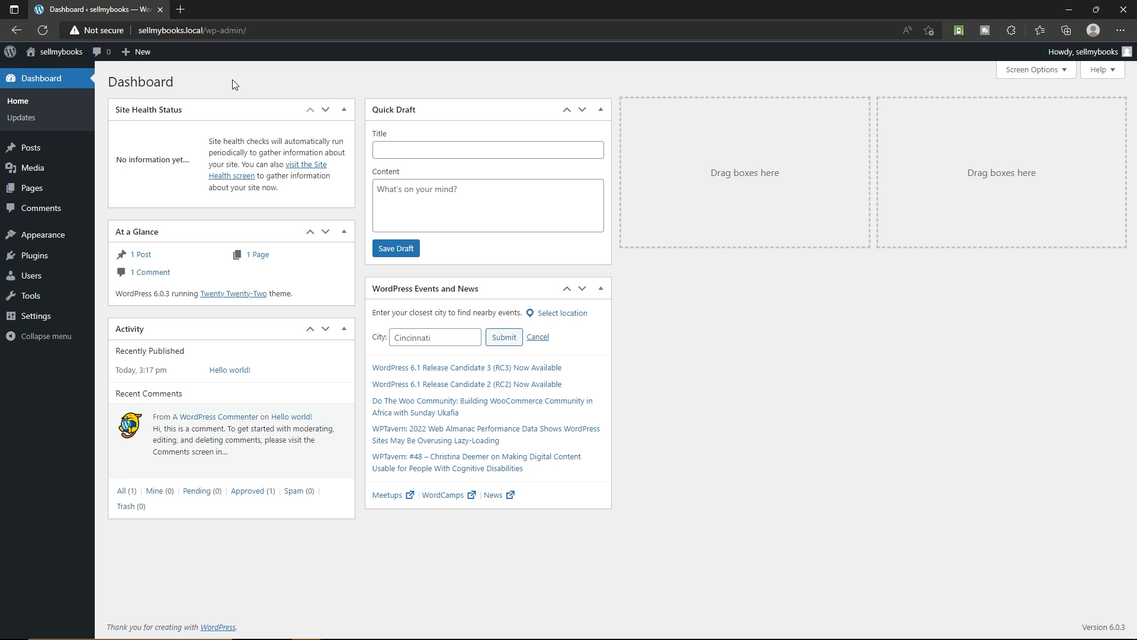
Open the site's General Settings and check the site title
mouse_move(51, 54)
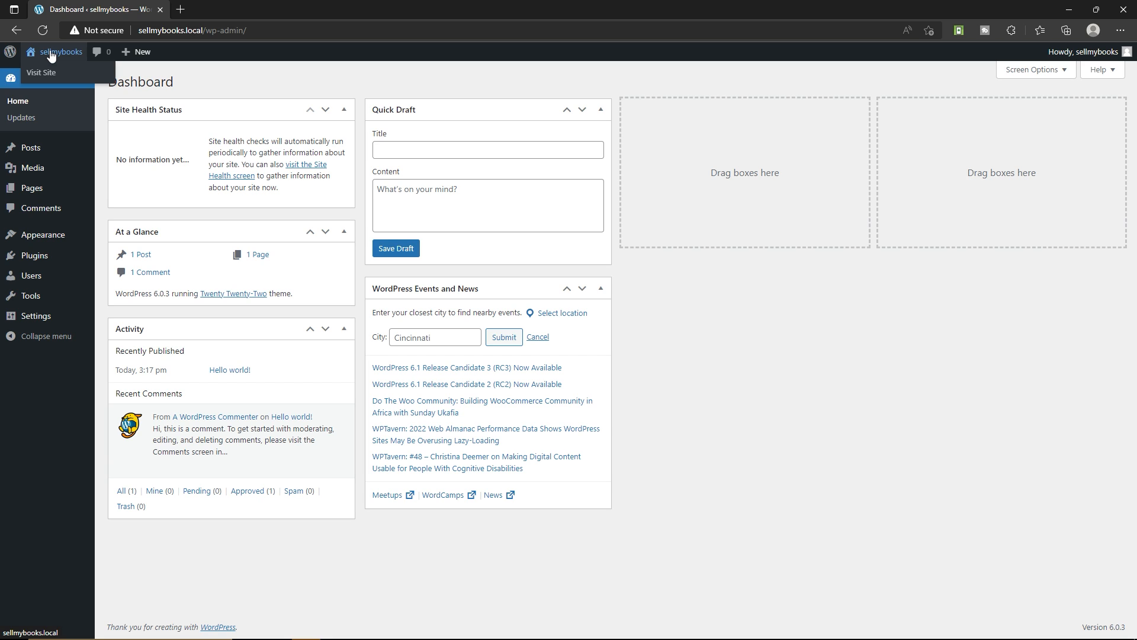
mouse_move(15, 320)
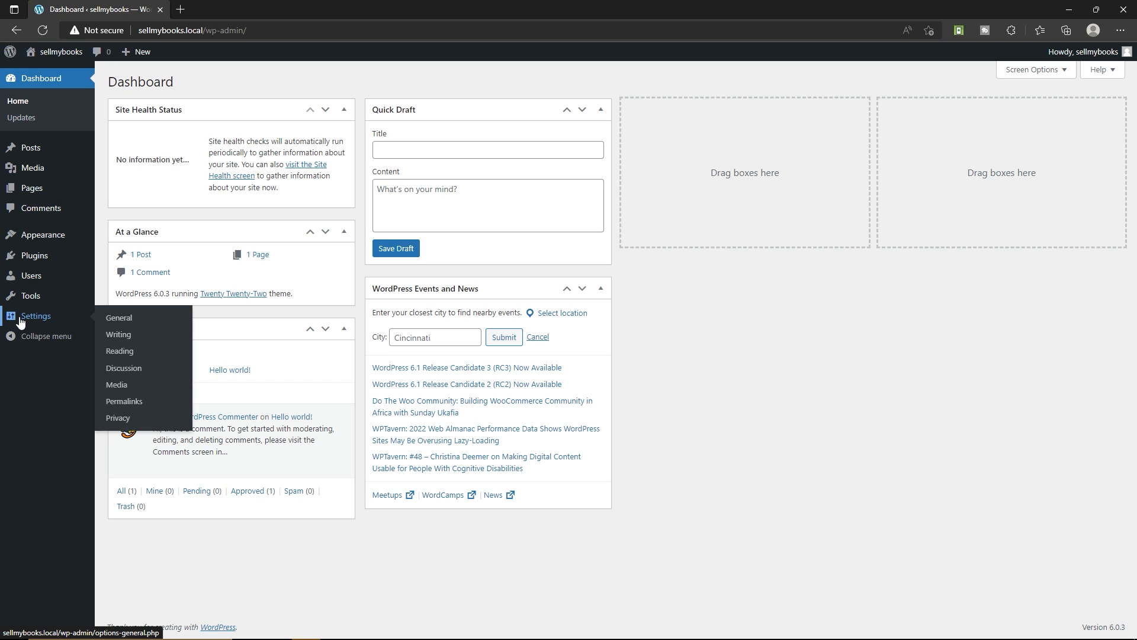
left_click(142, 318)
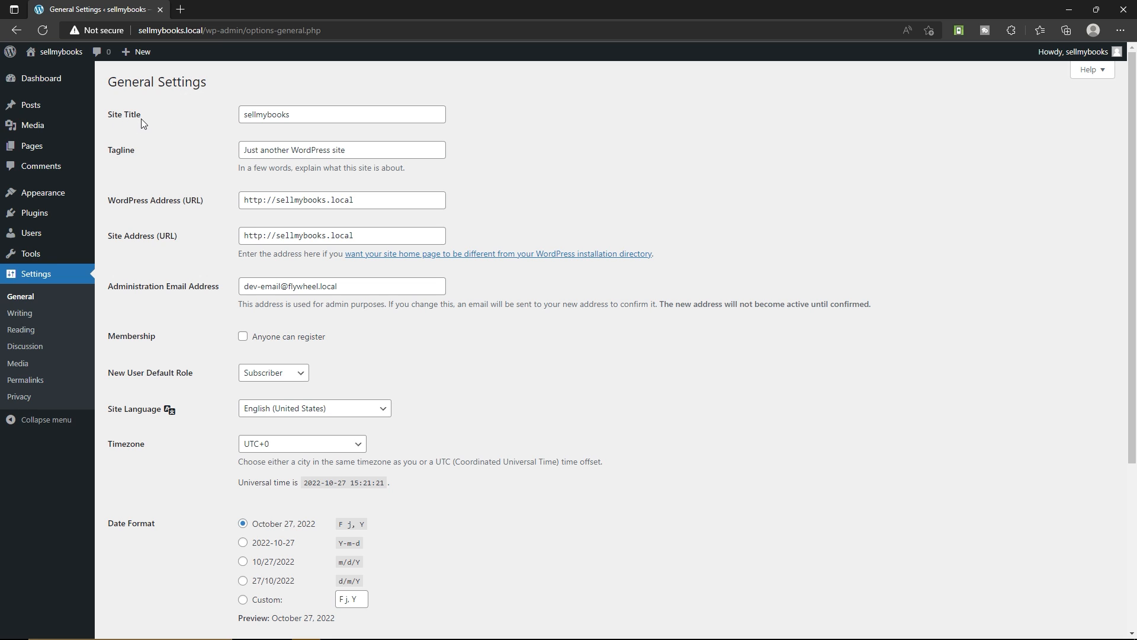
left_click(308, 115)
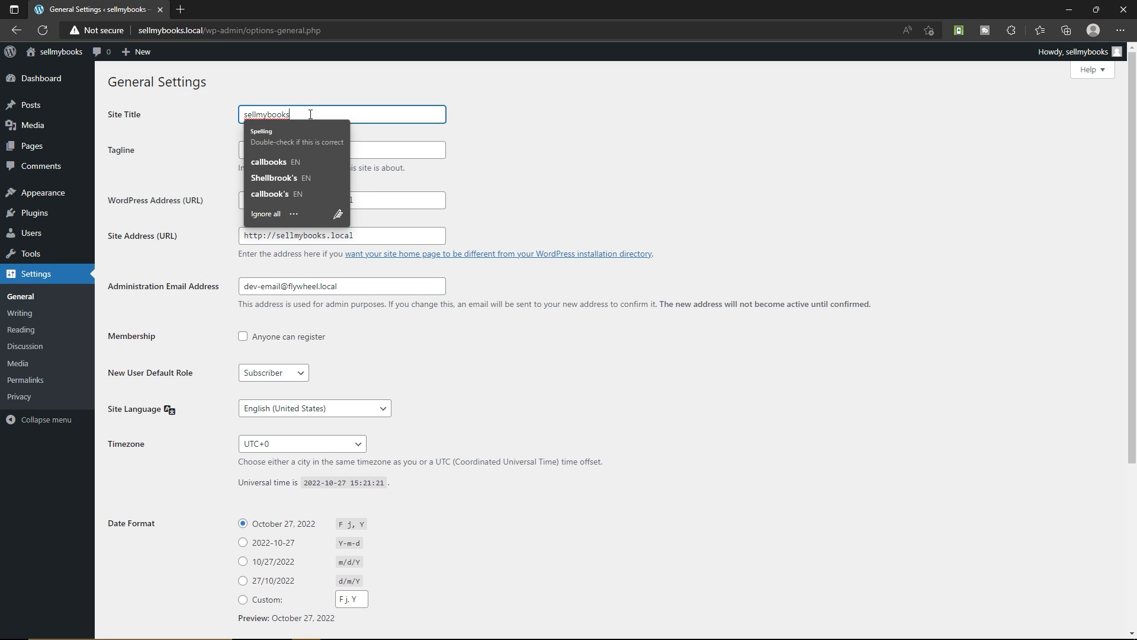
left_click(474, 118)
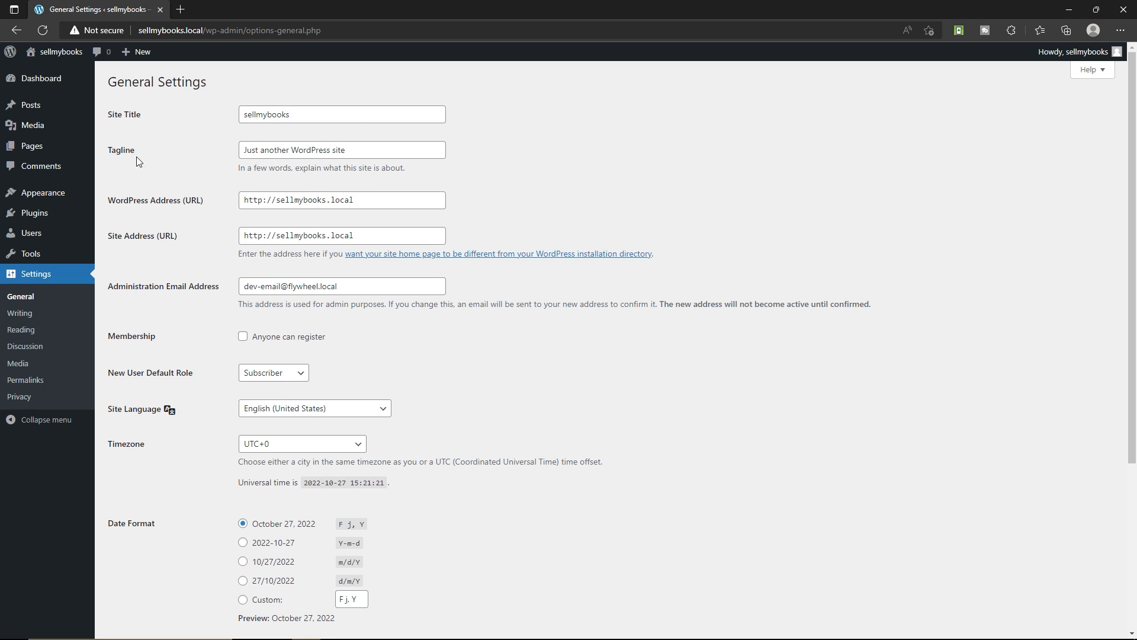
Set the site tagline to "Buy New Books Everday"
triple_click(341, 152)
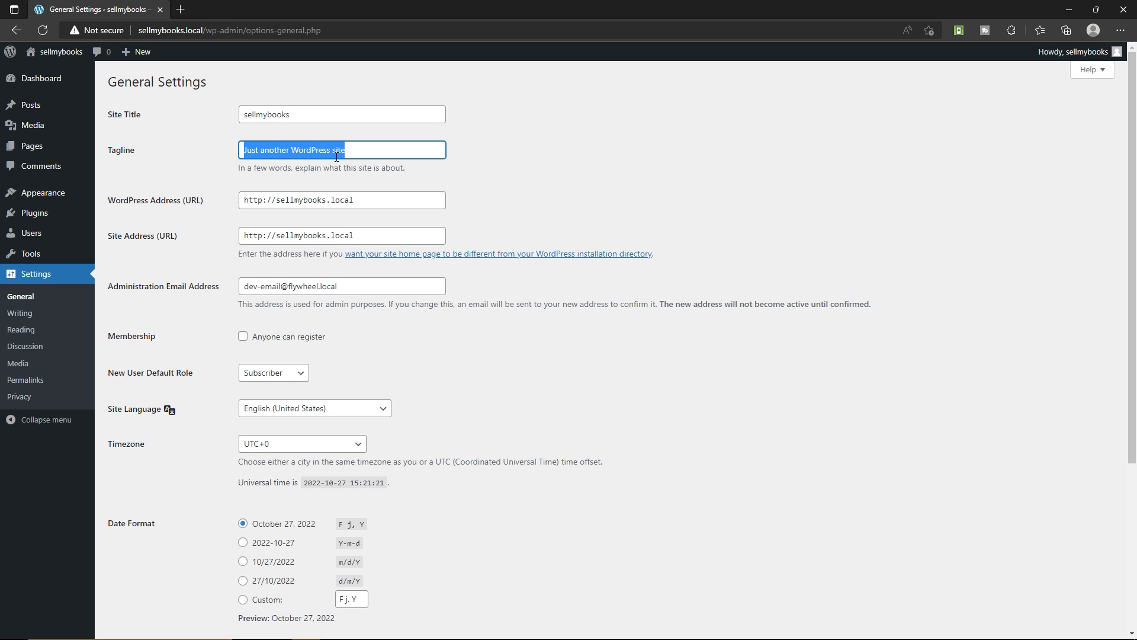
type("Buy new Books Everday")
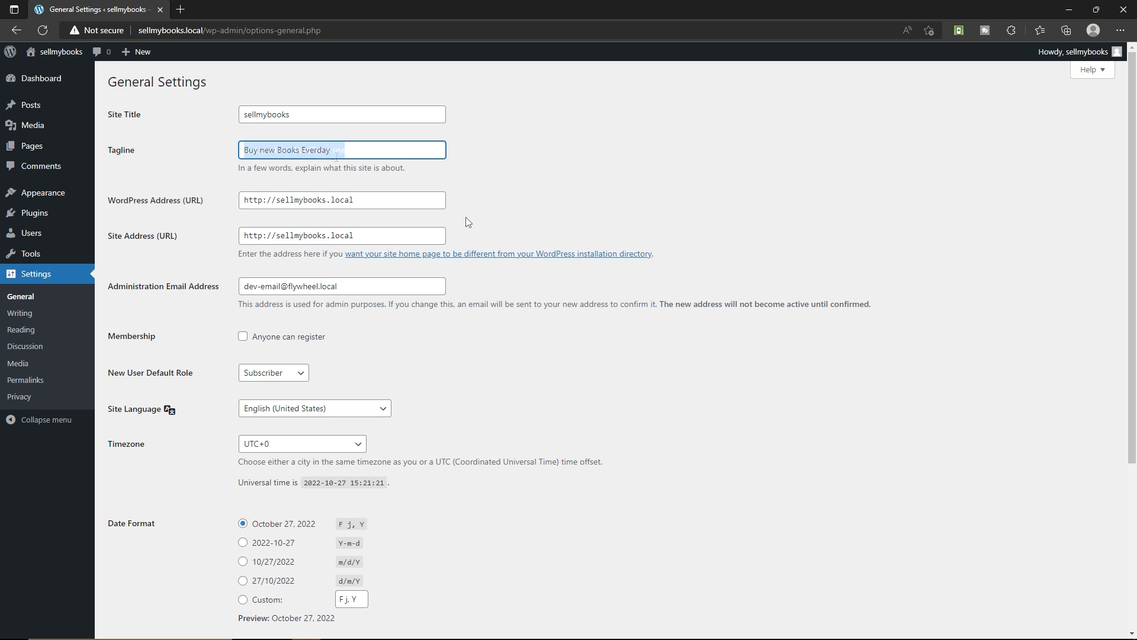
left_click(264, 149)
key("BackSpace")
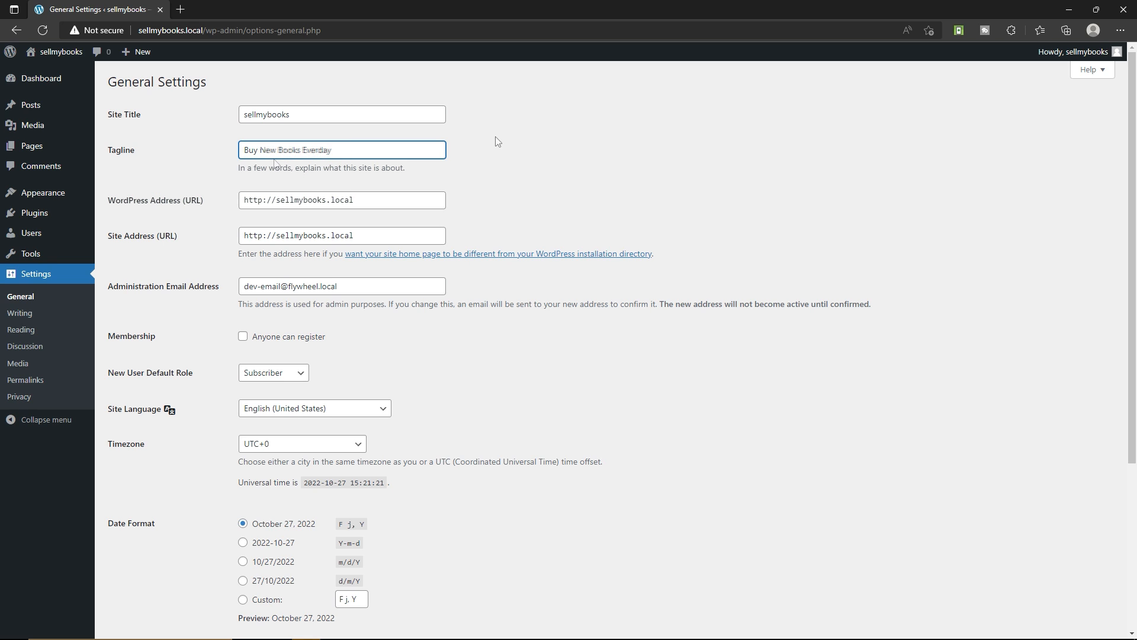
type("New Books Everday")
Review the administration email address, allow anyone to register and choose Subscriber as the new user default role
scroll(157, 213, "down", 3)
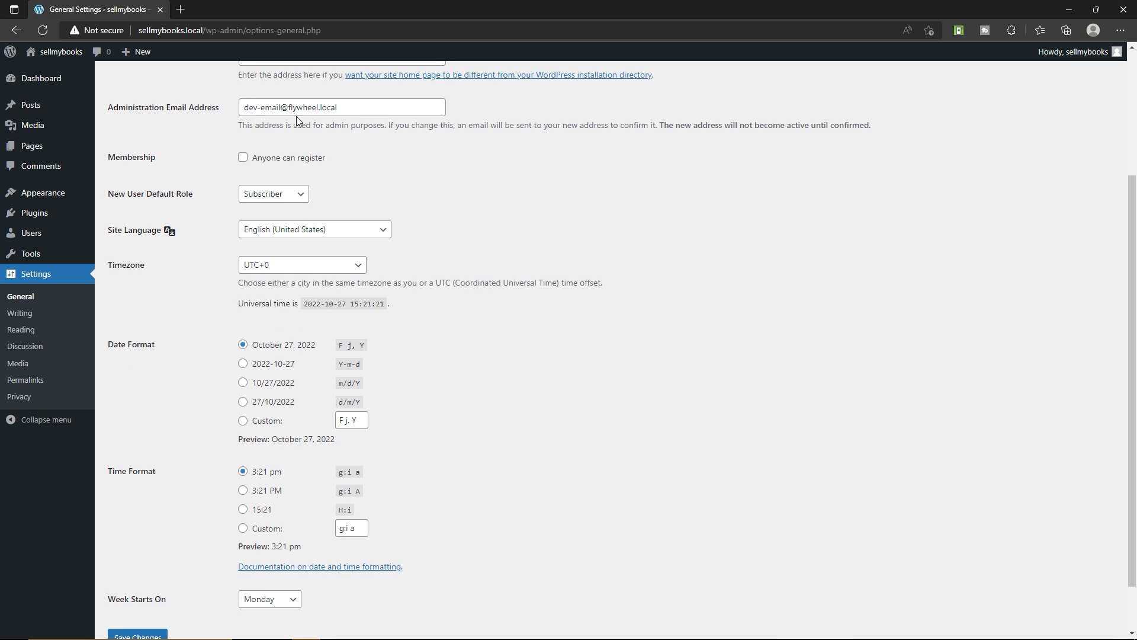
left_click_drag(347, 109, 215, 108)
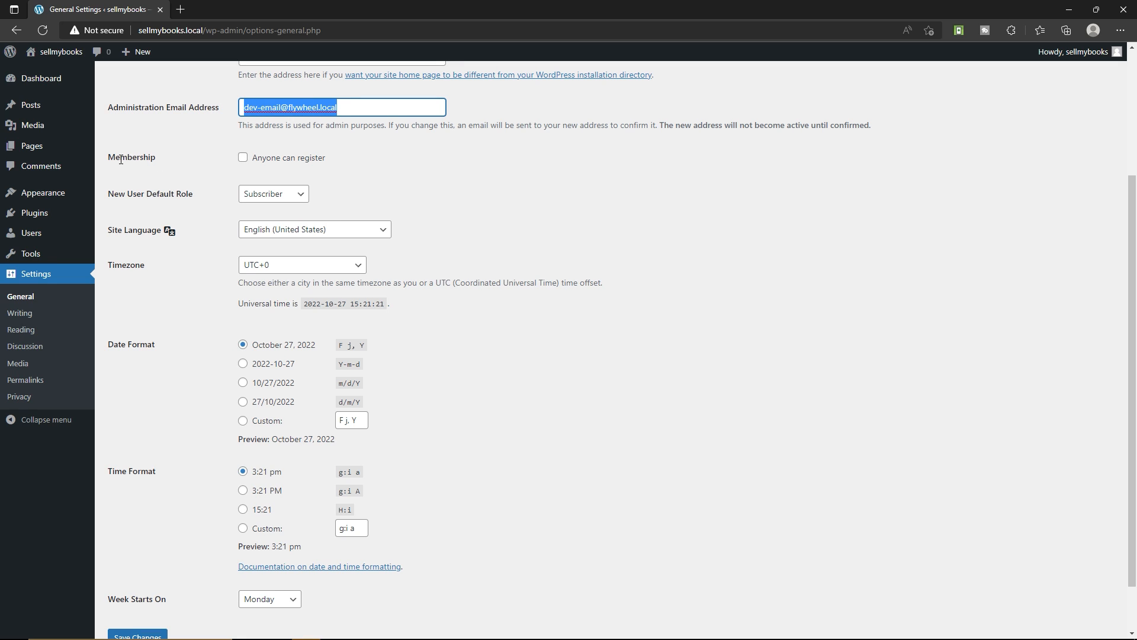
left_click(283, 159)
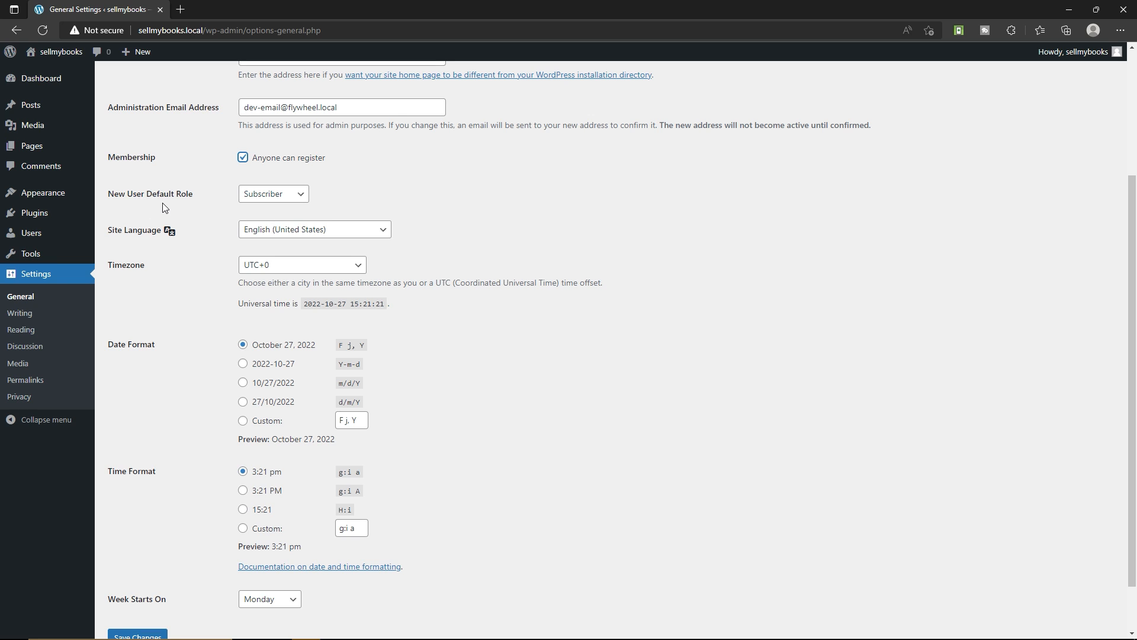
left_click(292, 200)
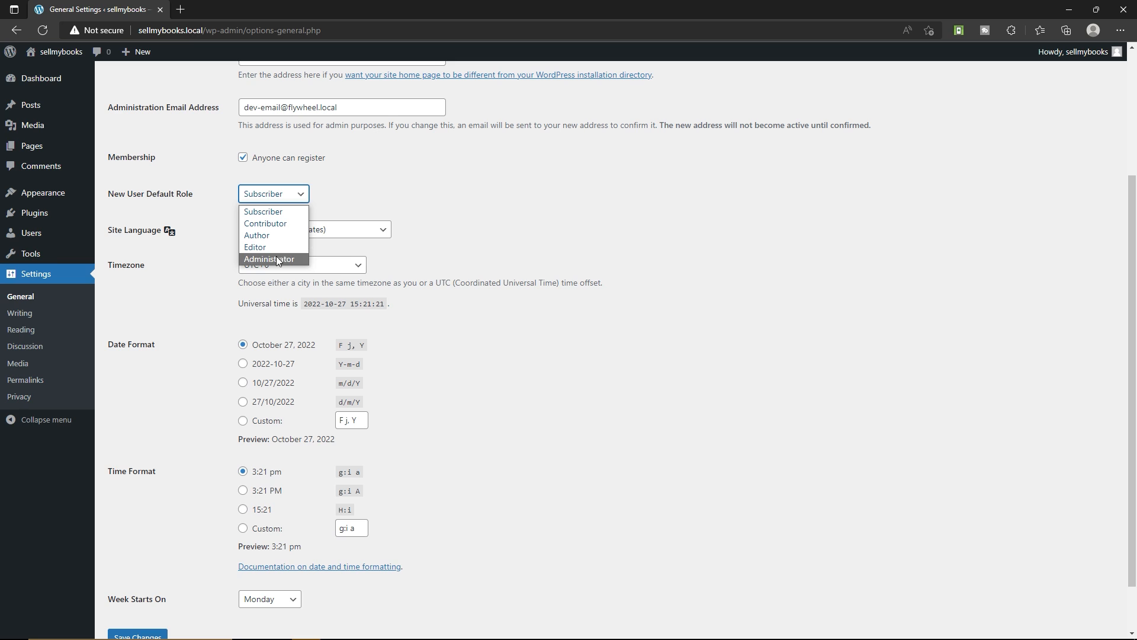
left_click(278, 212)
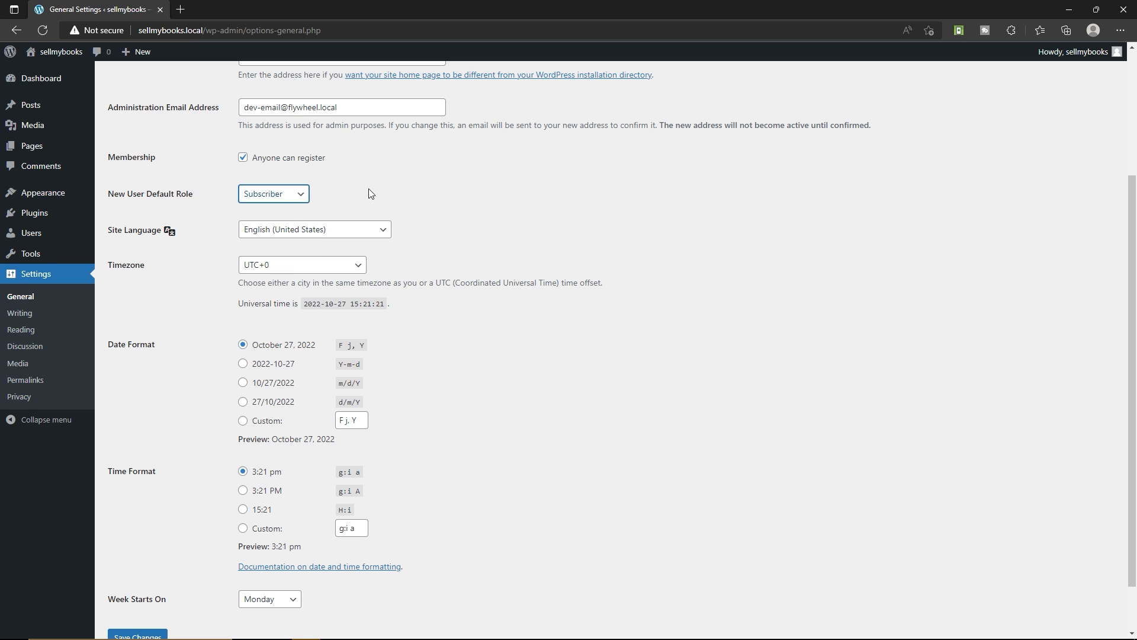
scroll(372, 188, "down", 1)
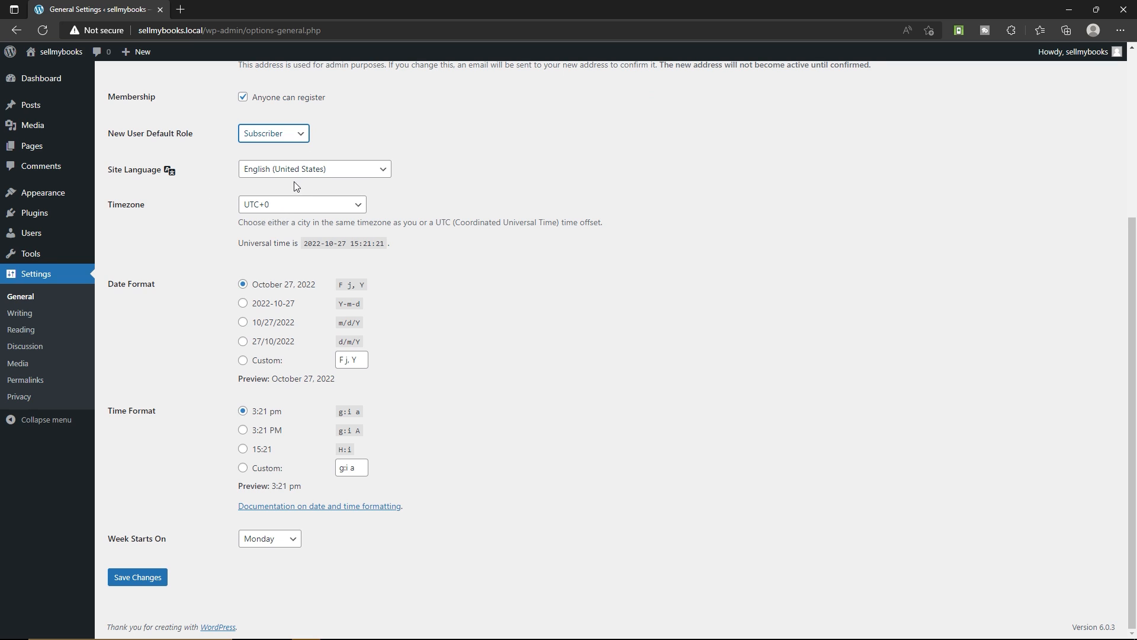
Set the site timezone to UTC+5:30
left_click(287, 207)
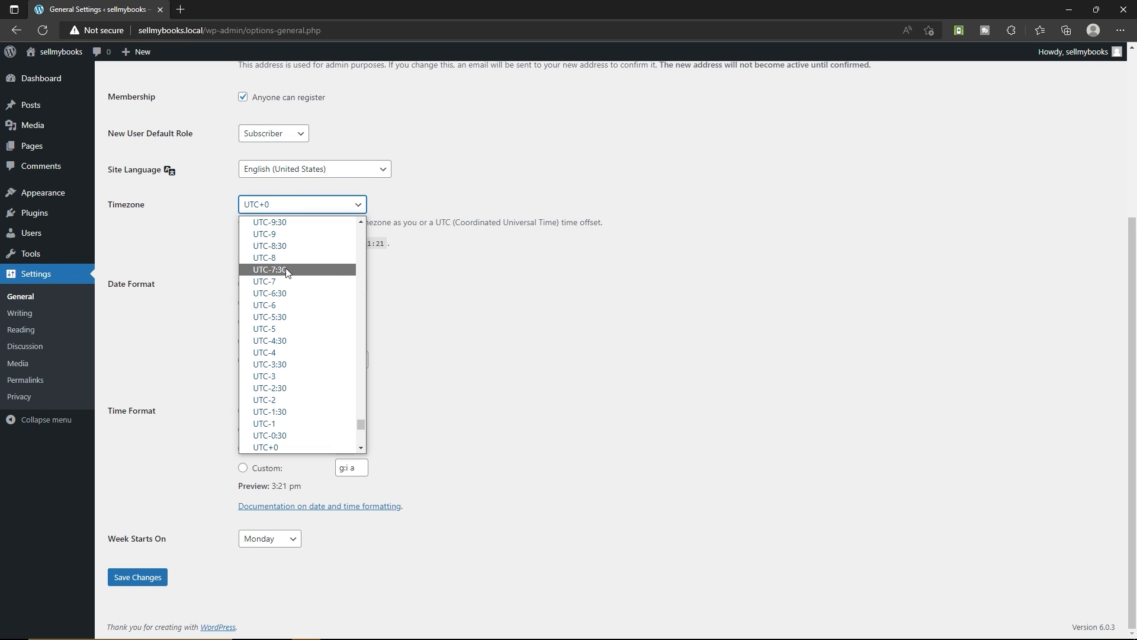
scroll(284, 323, "down", 3)
scroll(285, 337, "down", 2)
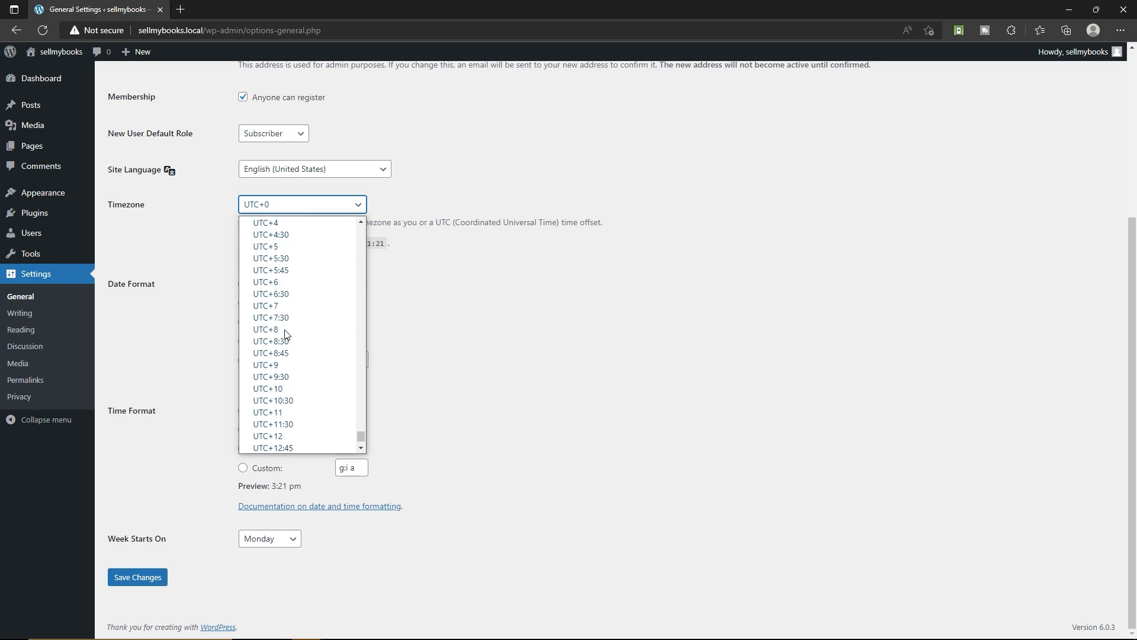
left_click(294, 300)
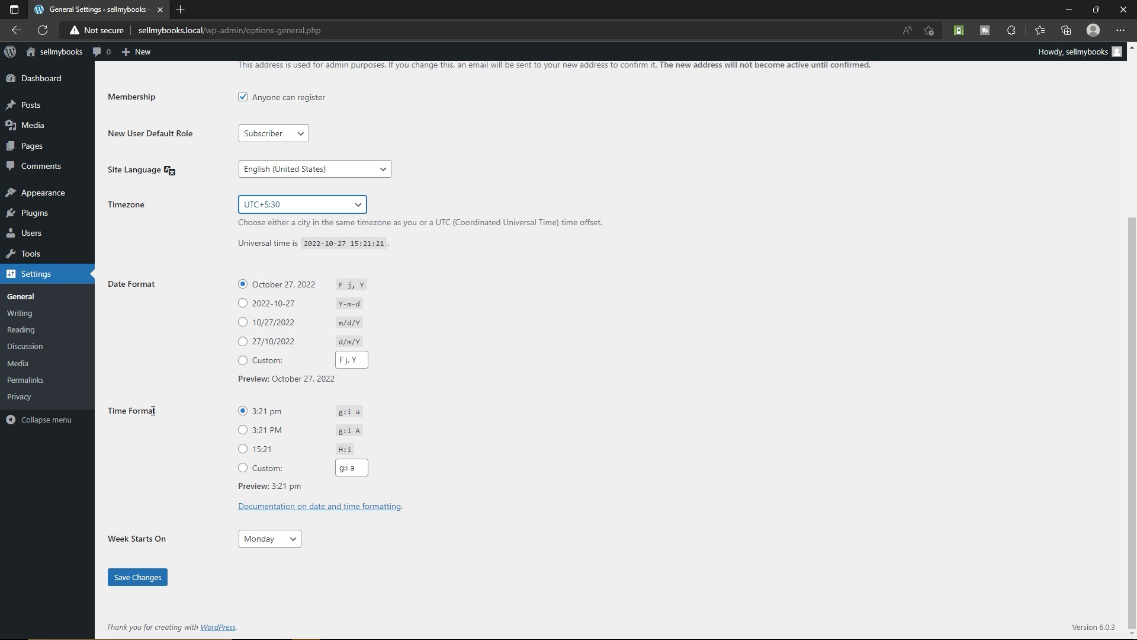
Choose the d/m/Y date format, check the week start options and save the general settings
left_click(243, 341)
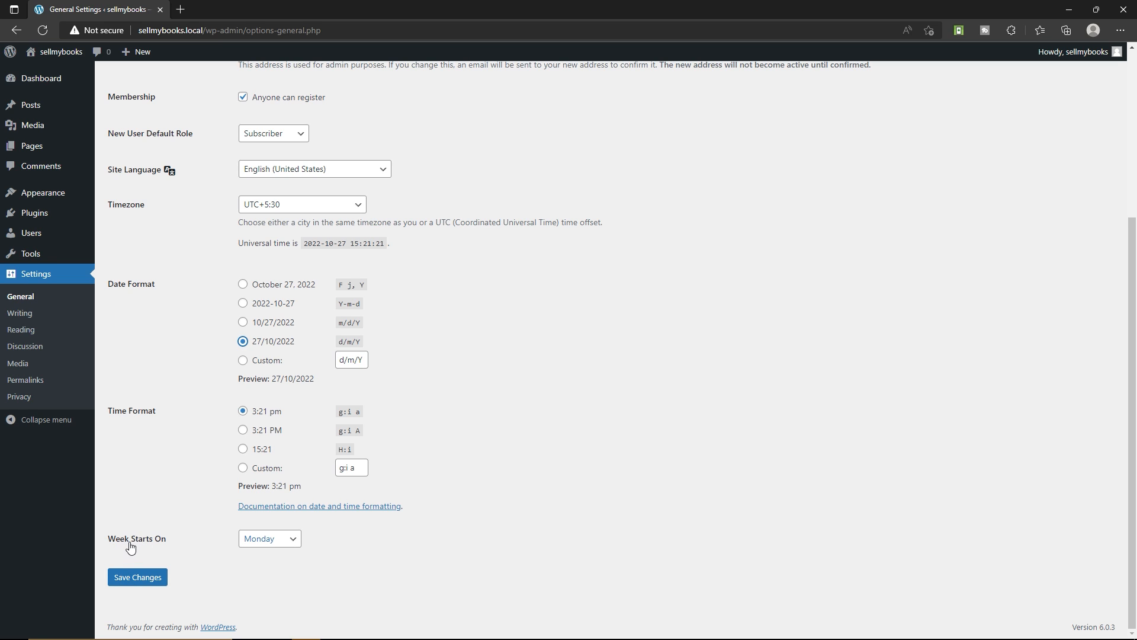
left_click(275, 546)
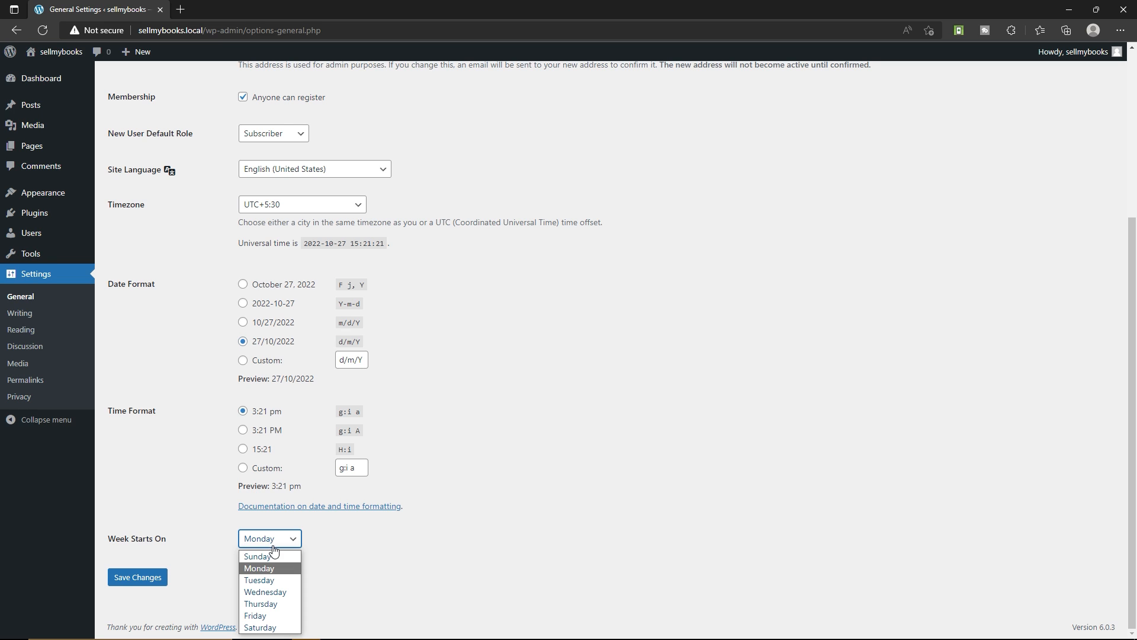
left_click(396, 539)
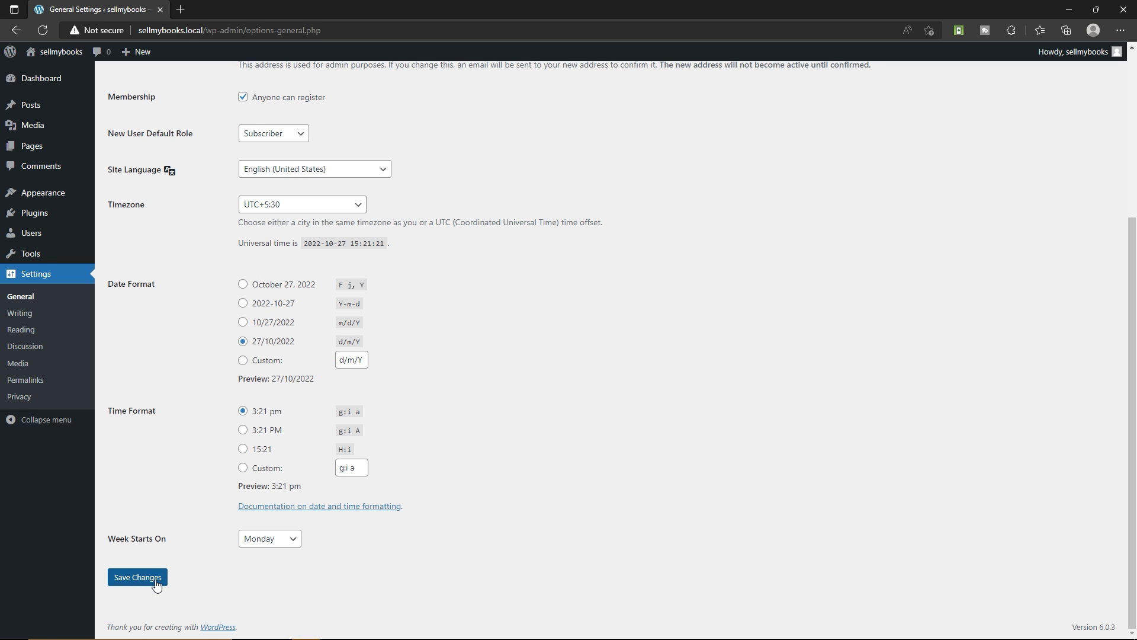
left_click(138, 577)
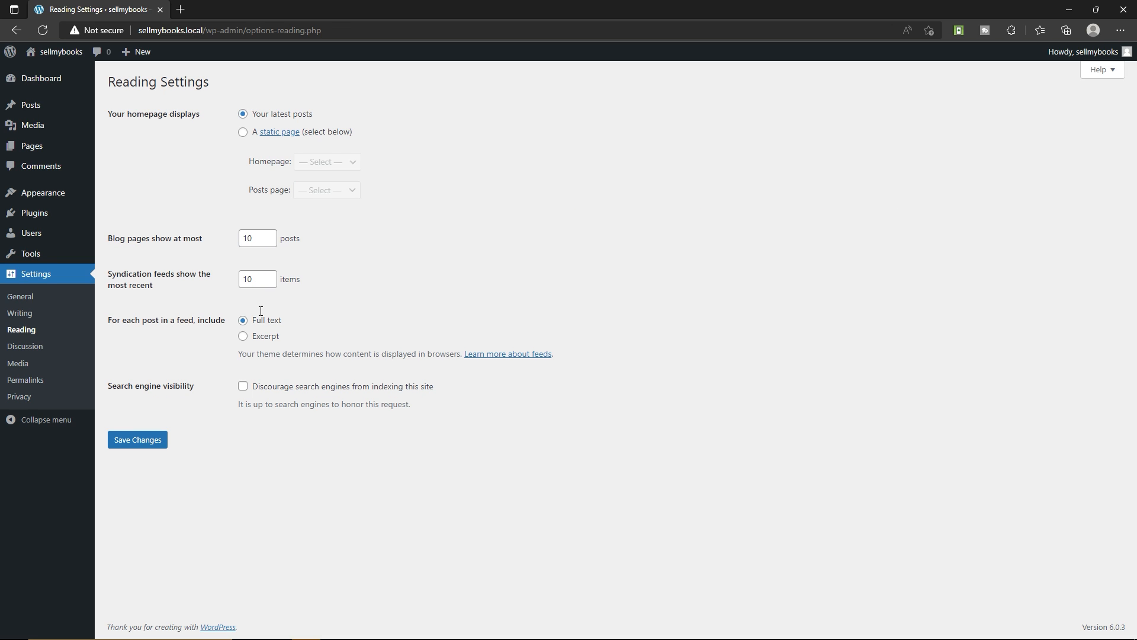
Try a static page homepage in the reading settings, using Sample Page as both the homepage and the posts page
left_click(251, 136)
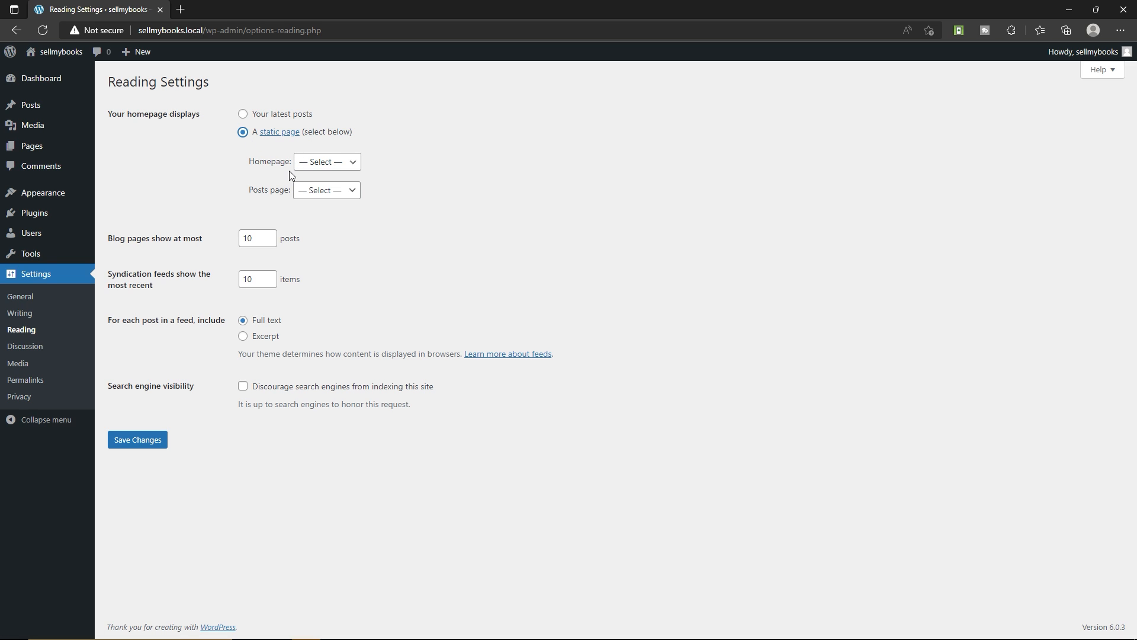
left_click(319, 164)
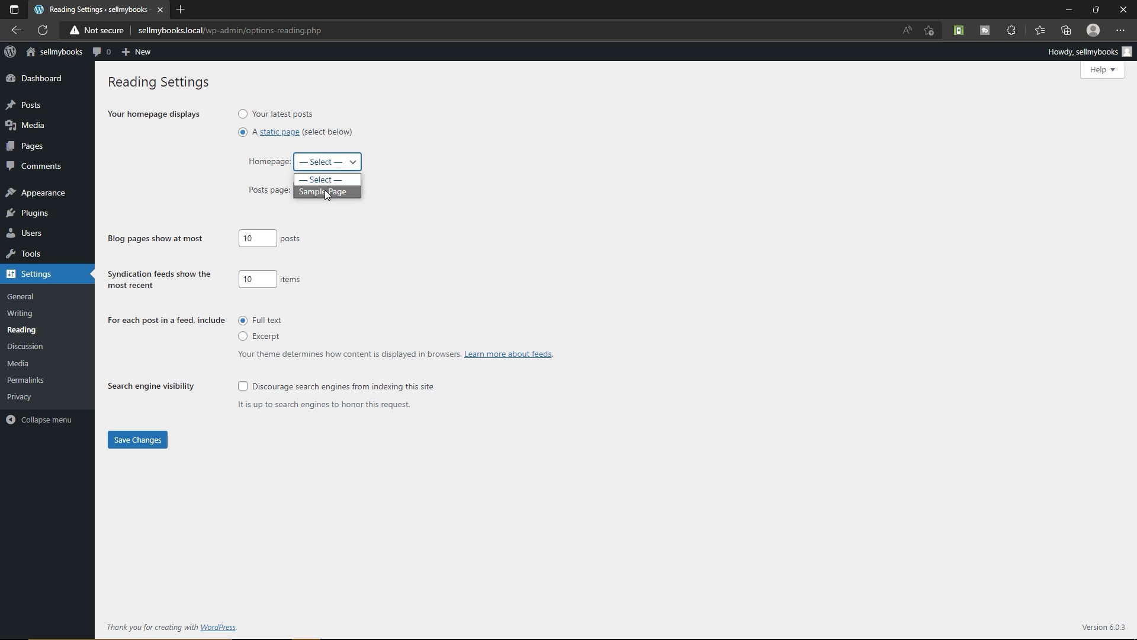
left_click(325, 191)
left_click(329, 190)
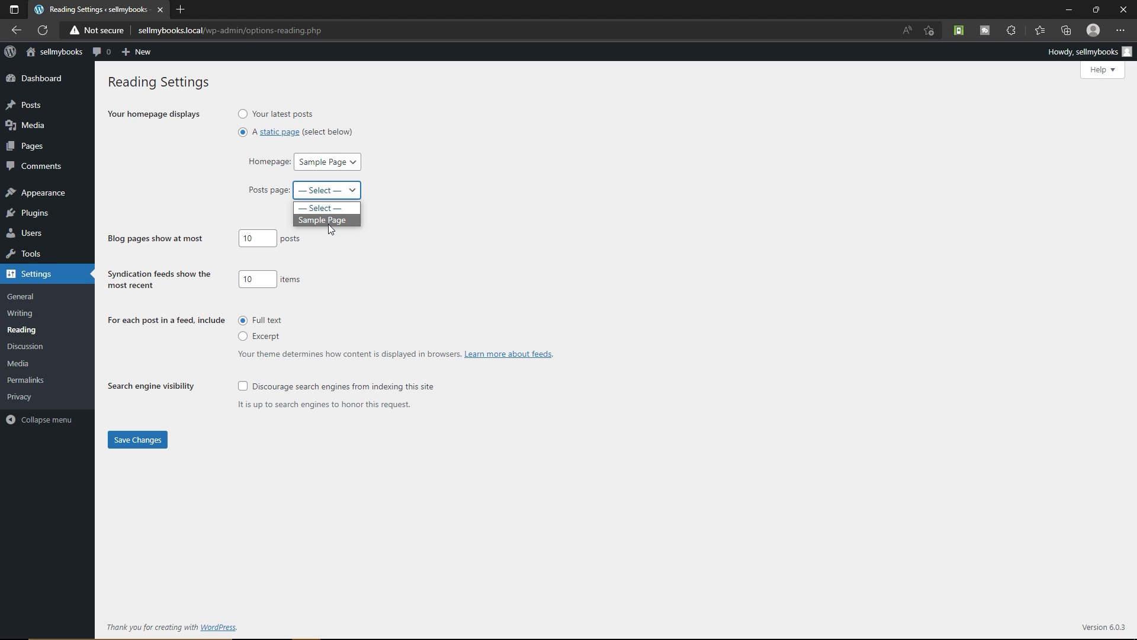
left_click(330, 222)
Set the homepage to display your latest posts and save the reading settings
left_click(243, 115)
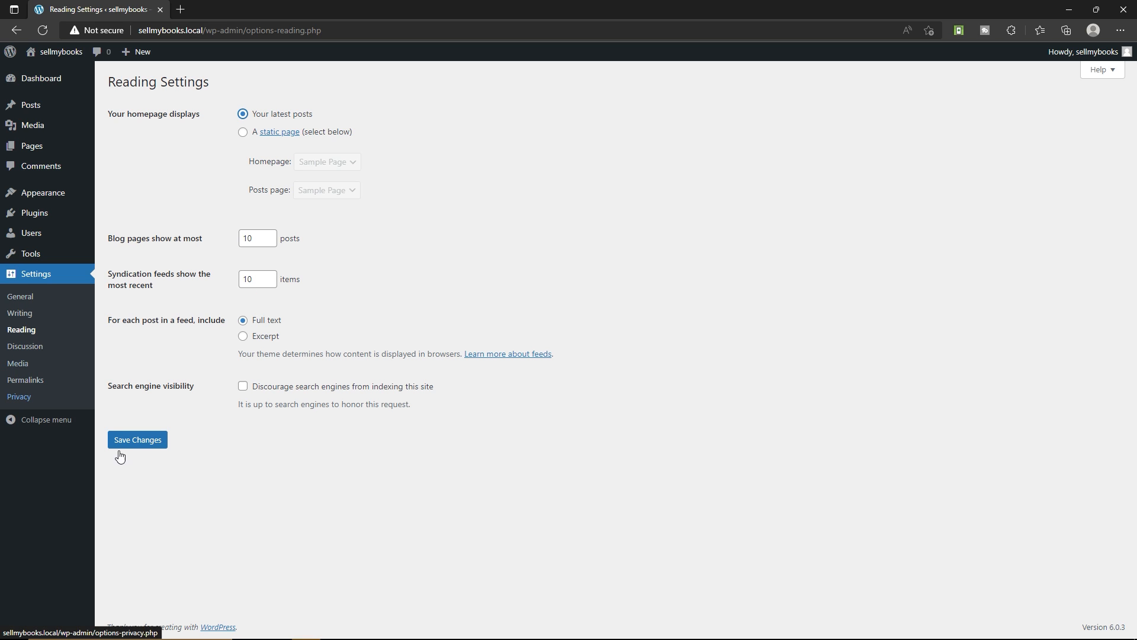
left_click(143, 441)
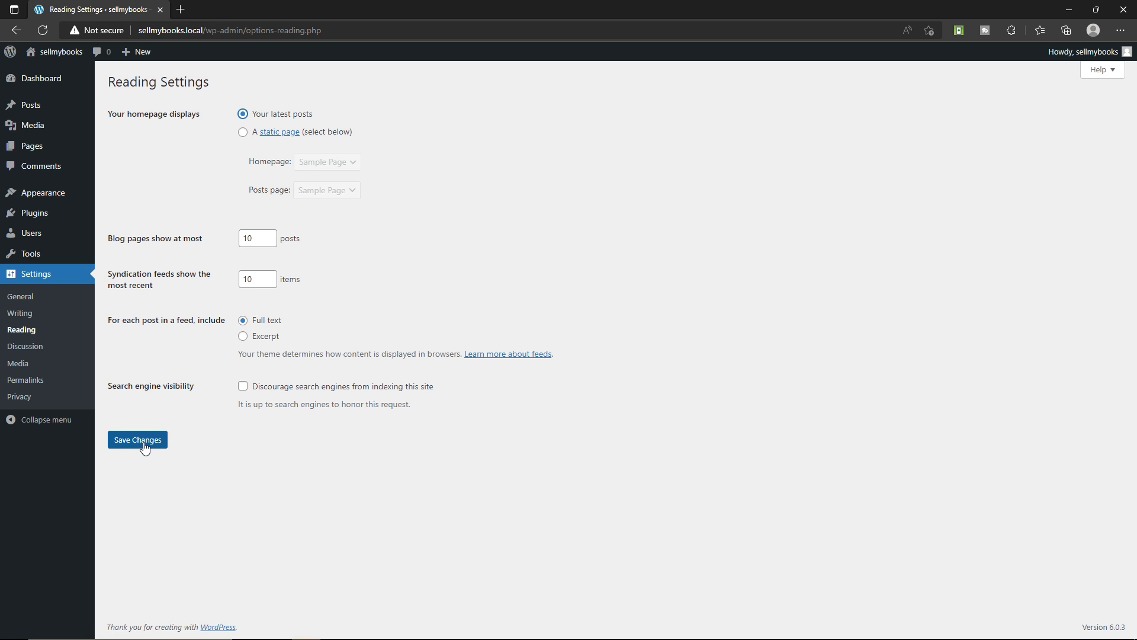
Require users to be registered and logged in to comment, and save the discussion settings
left_click(35, 353)
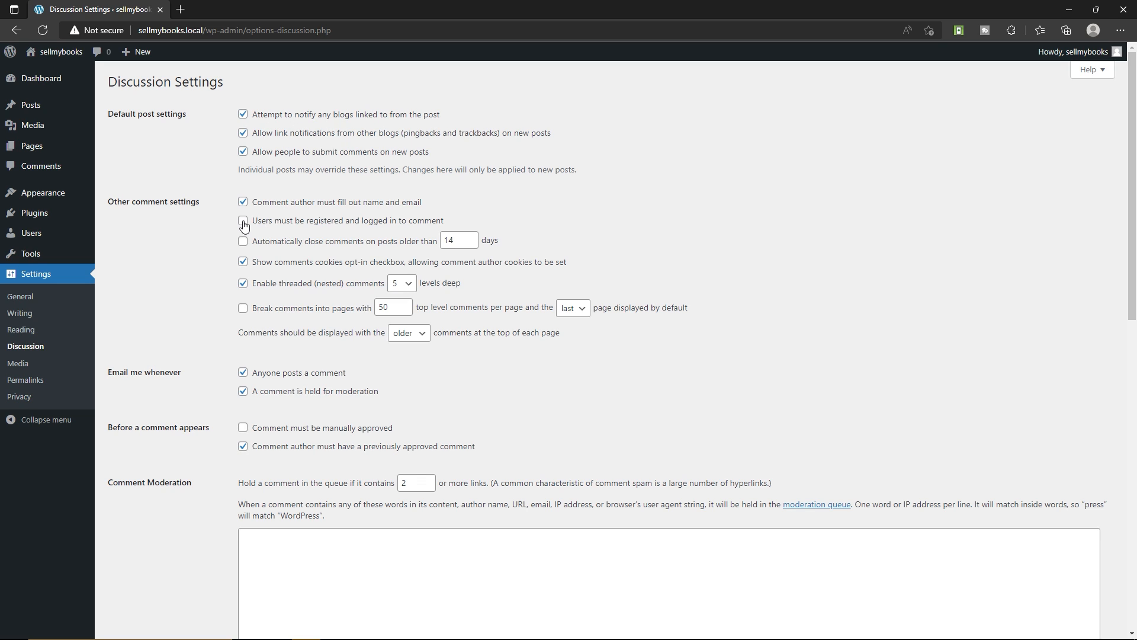
left_click(265, 222)
scroll(352, 369, "down", 10)
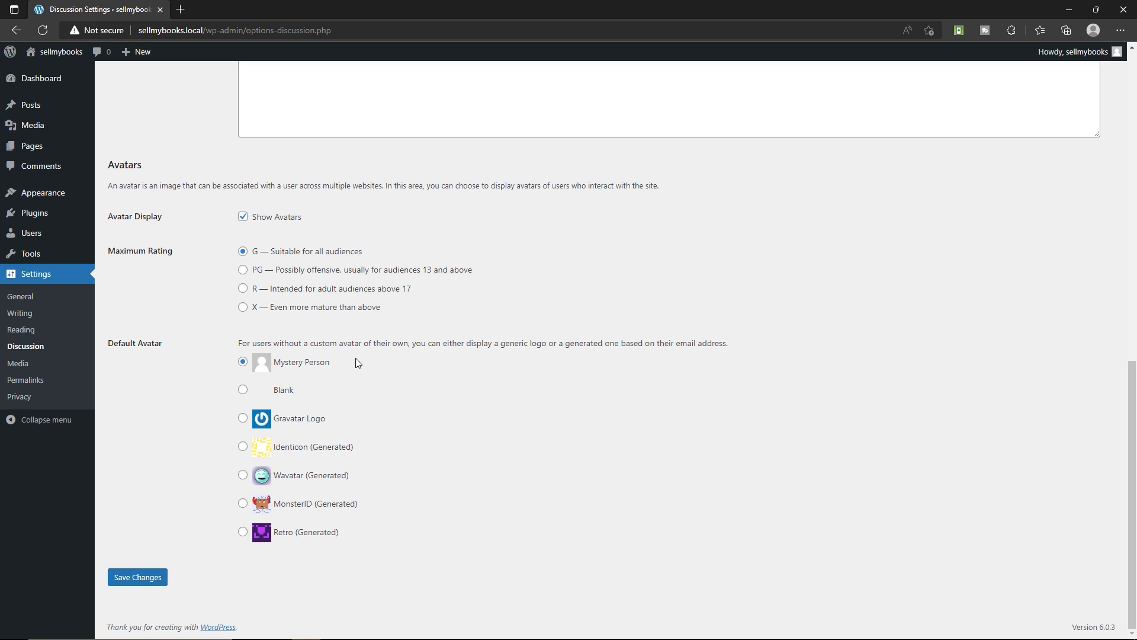
left_click(135, 577)
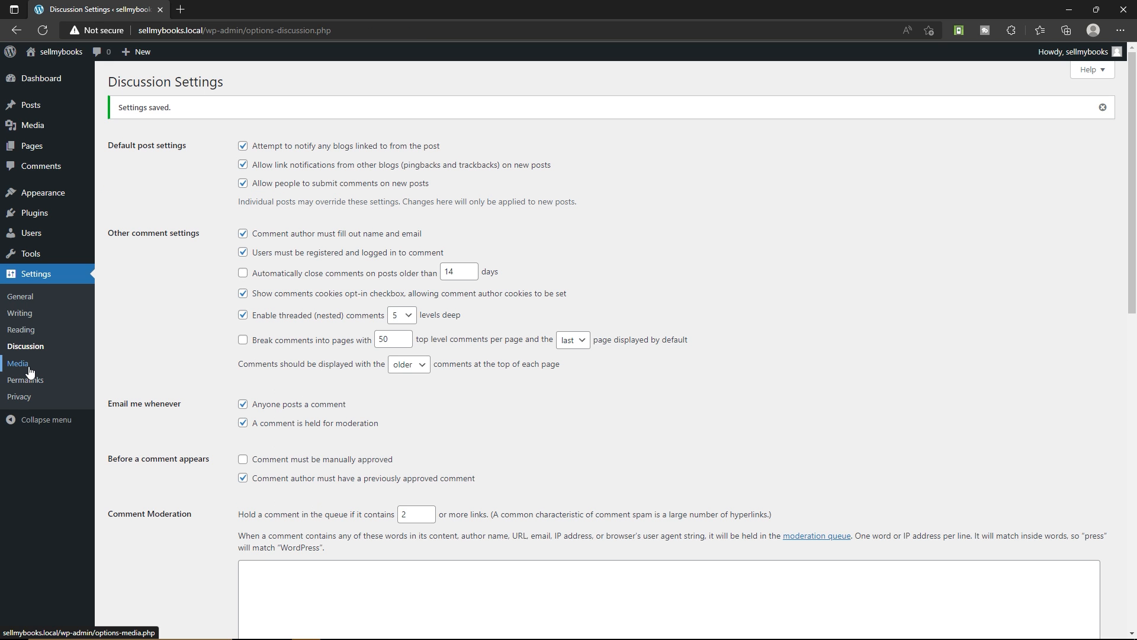
Open the Media settings and review the thumbnail, medium and large image sizes
left_click(18, 363)
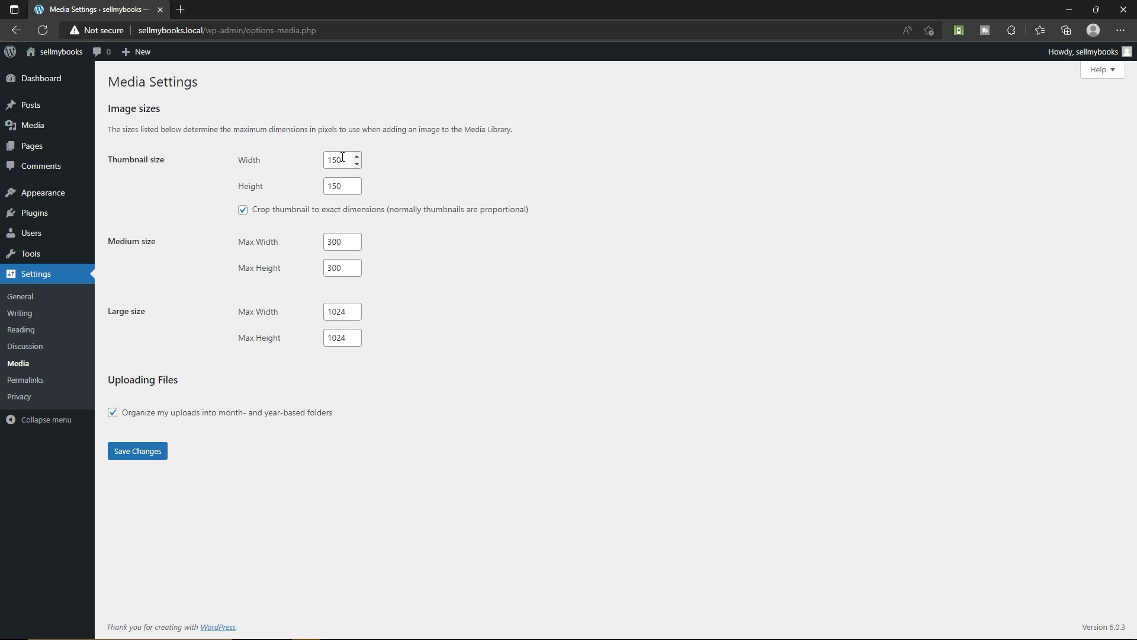
Compare the Plain permalink structure with the others, choose Post name and save the permalink settings
left_click(35, 382)
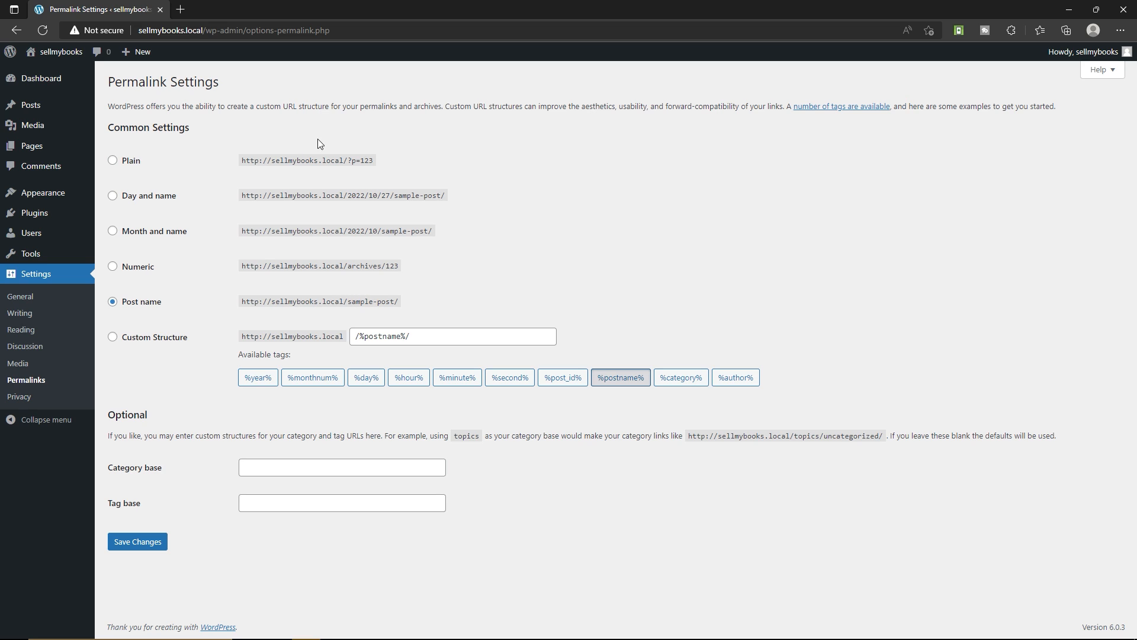
left_click(129, 160)
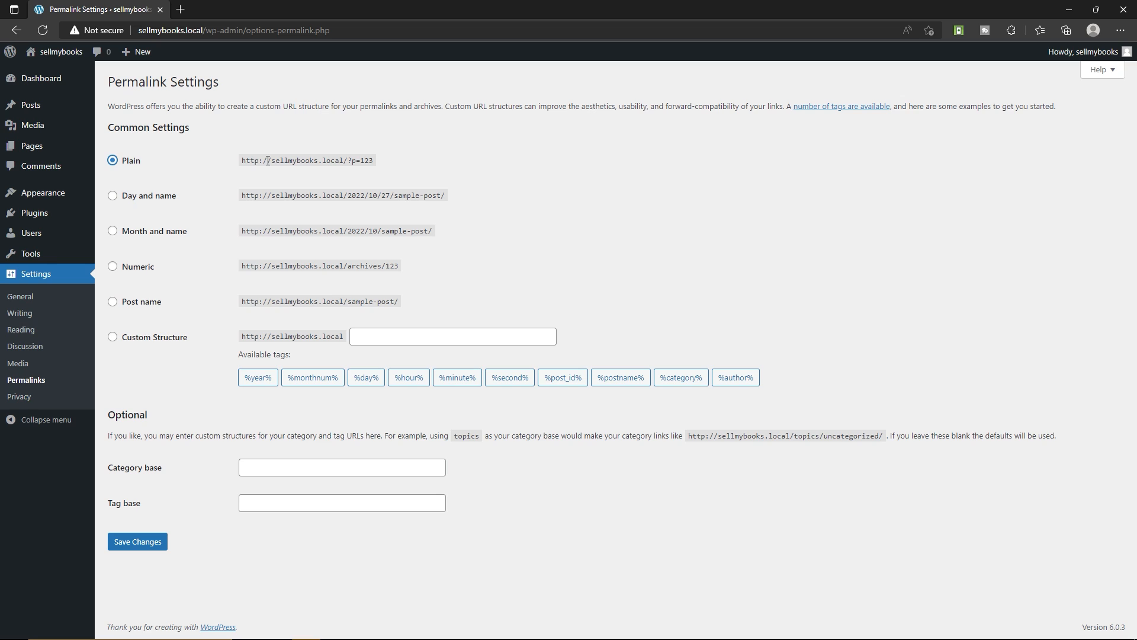
left_click_drag(240, 161, 385, 161)
left_click(149, 305)
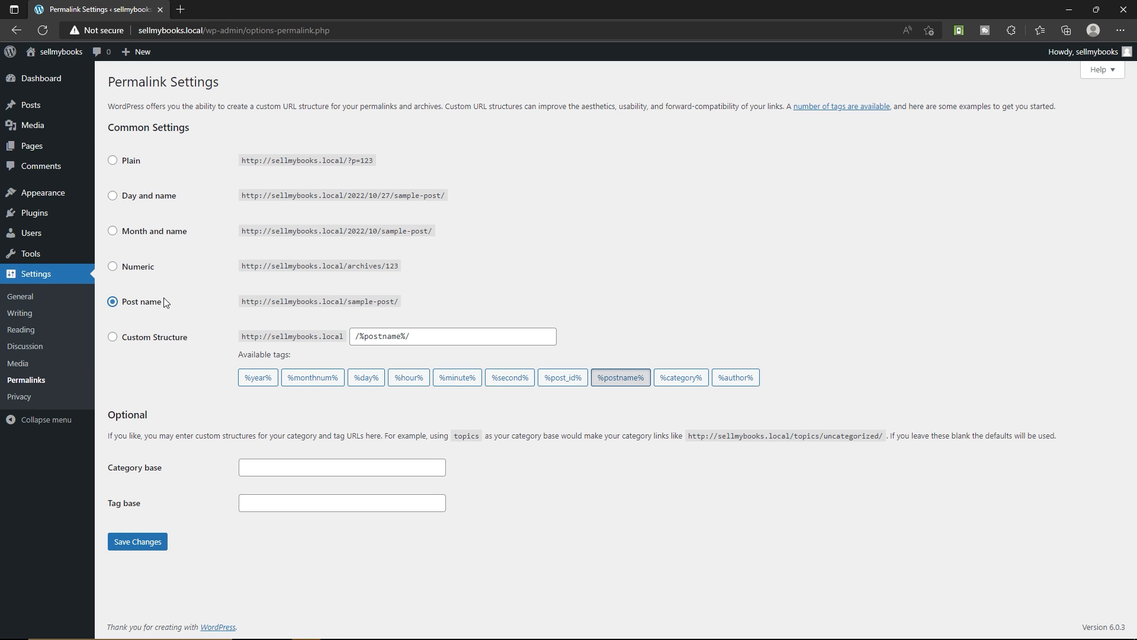
left_click(155, 544)
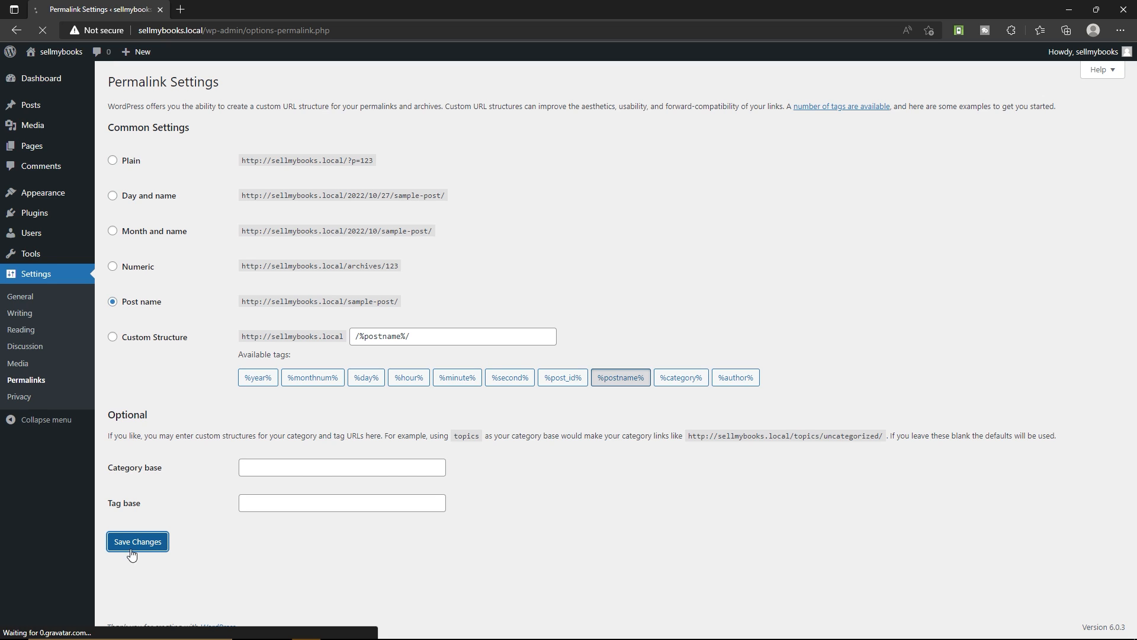
Open the Privacy settings and select Privacy Policy as the privacy policy page
left_click(19, 396)
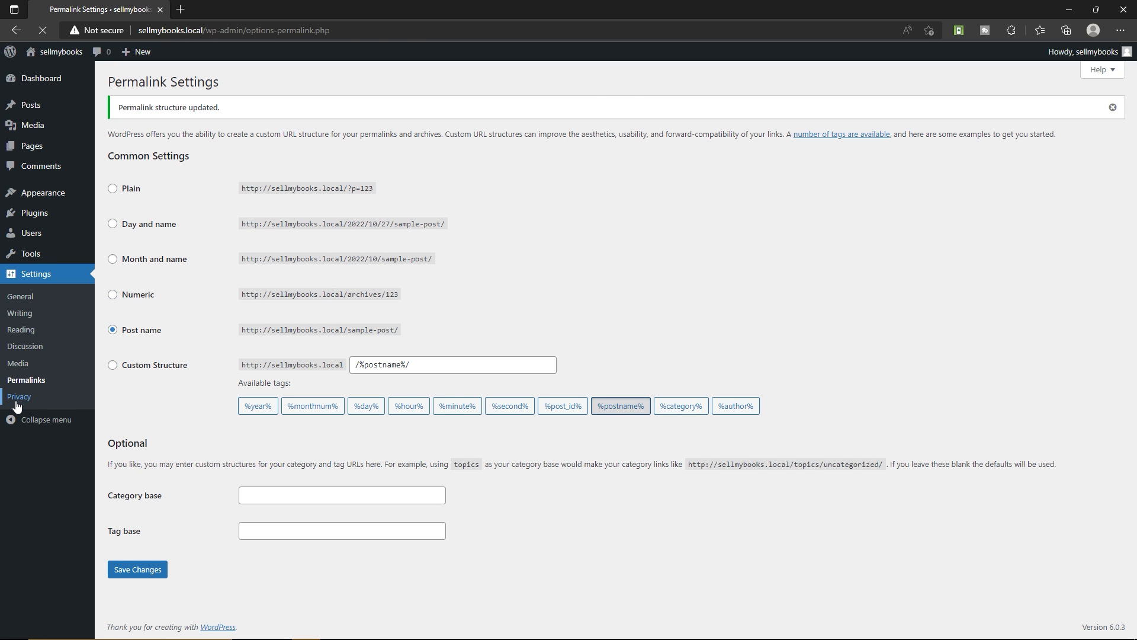
left_click(566, 392)
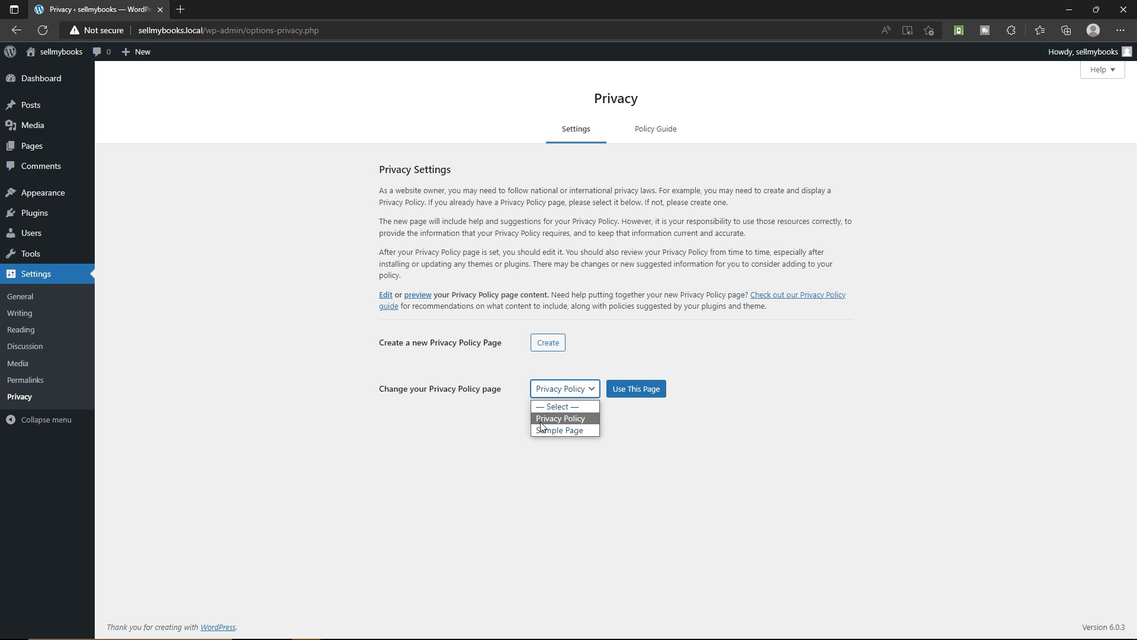
left_click(569, 418)
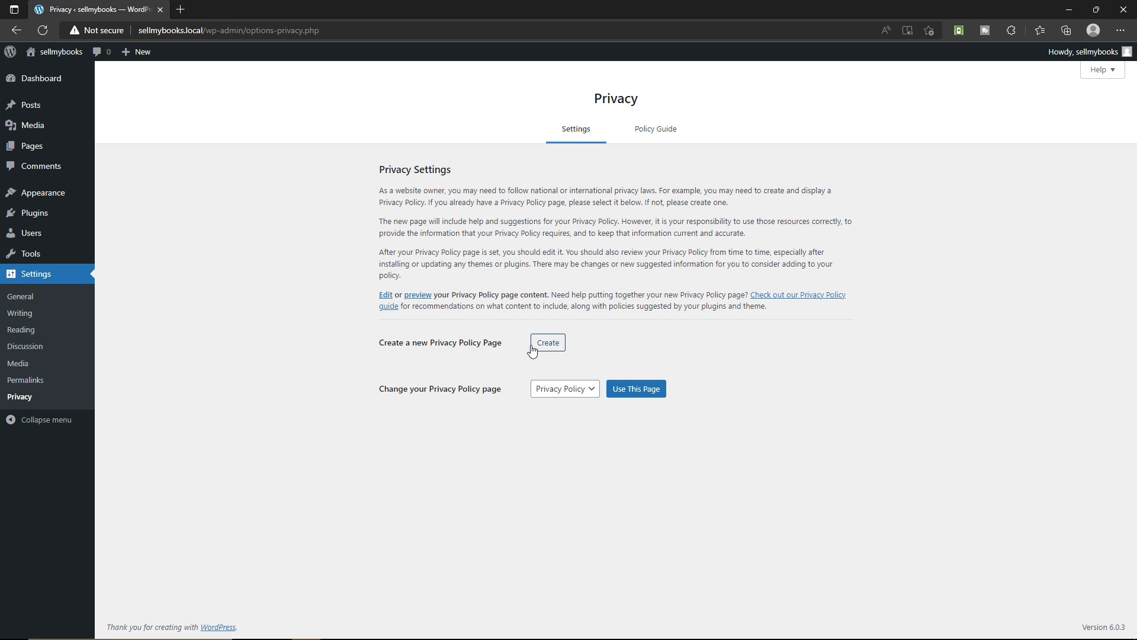
Open the new page editor in another tab, dismiss the welcome guide, examine the title and content areas, and discard the page
mouse_move(49, 147)
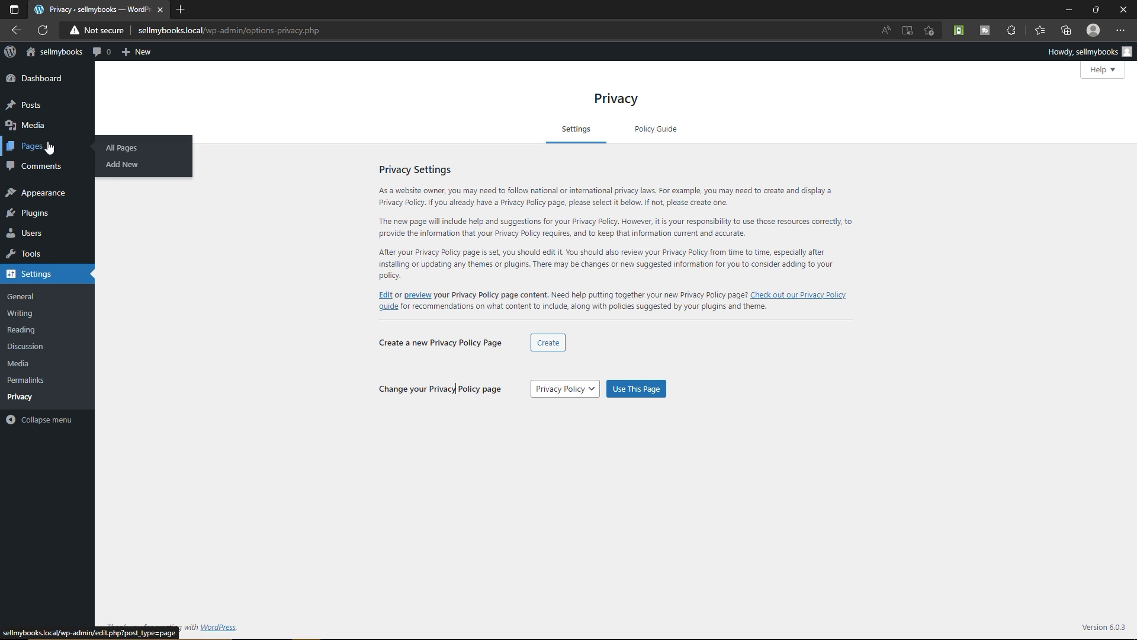
right_click(123, 172)
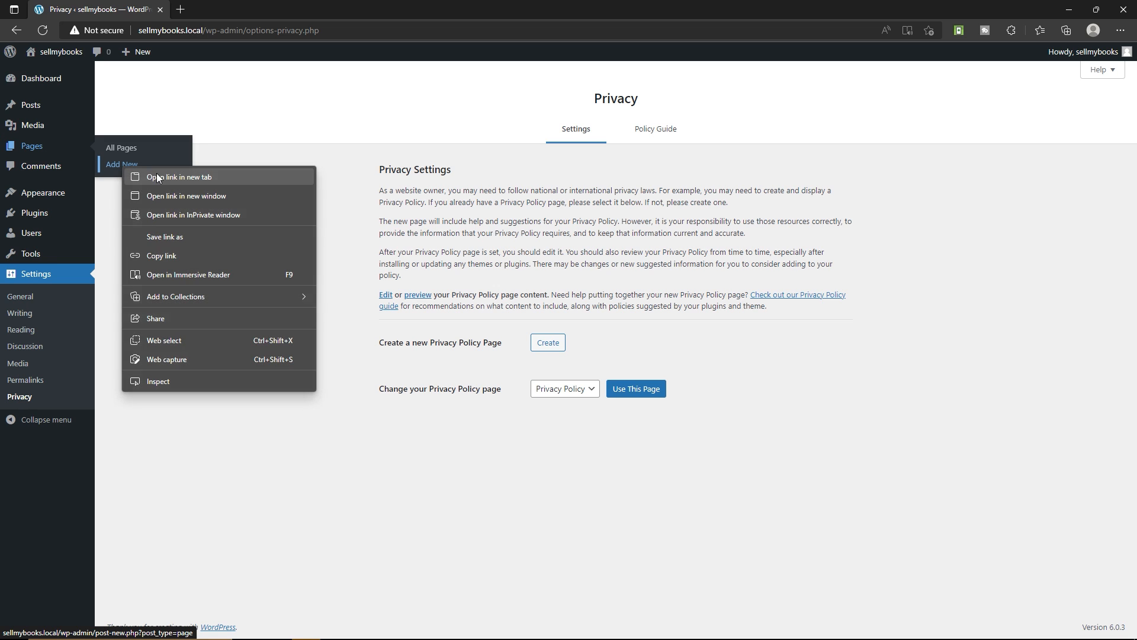
left_click(159, 174)
left_click(239, 4)
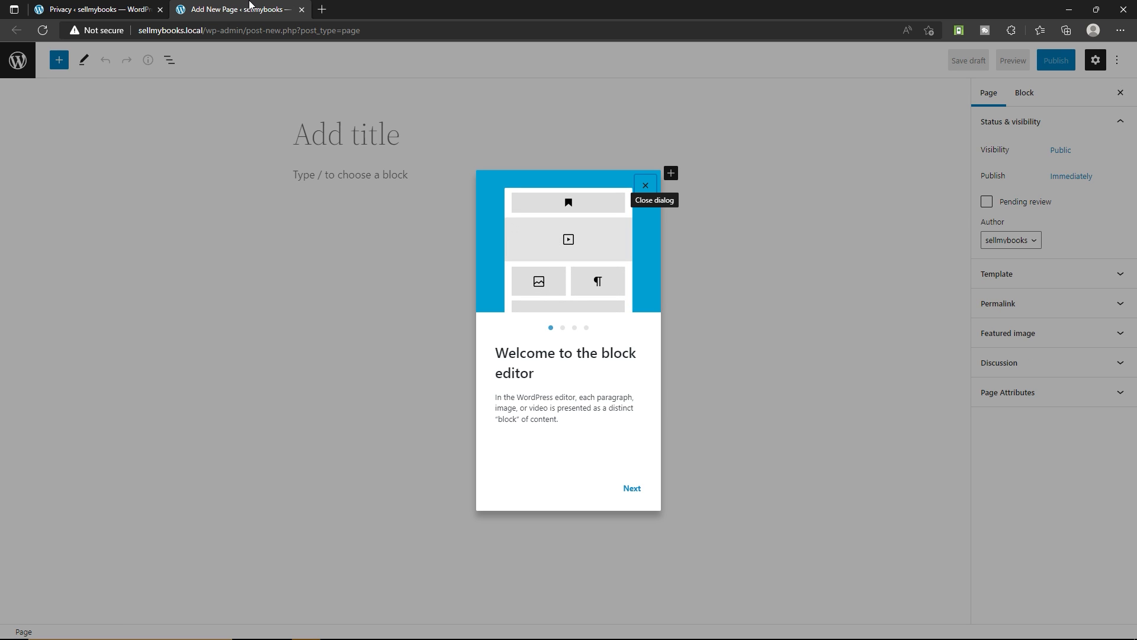
left_click(646, 185)
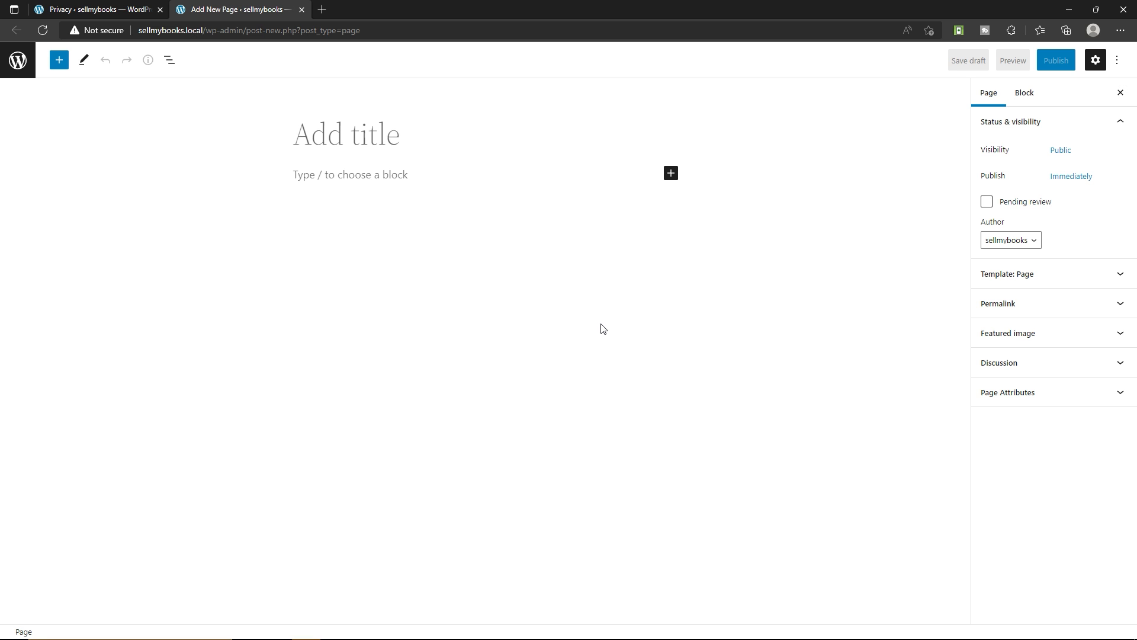
left_click(366, 139)
left_click(347, 174)
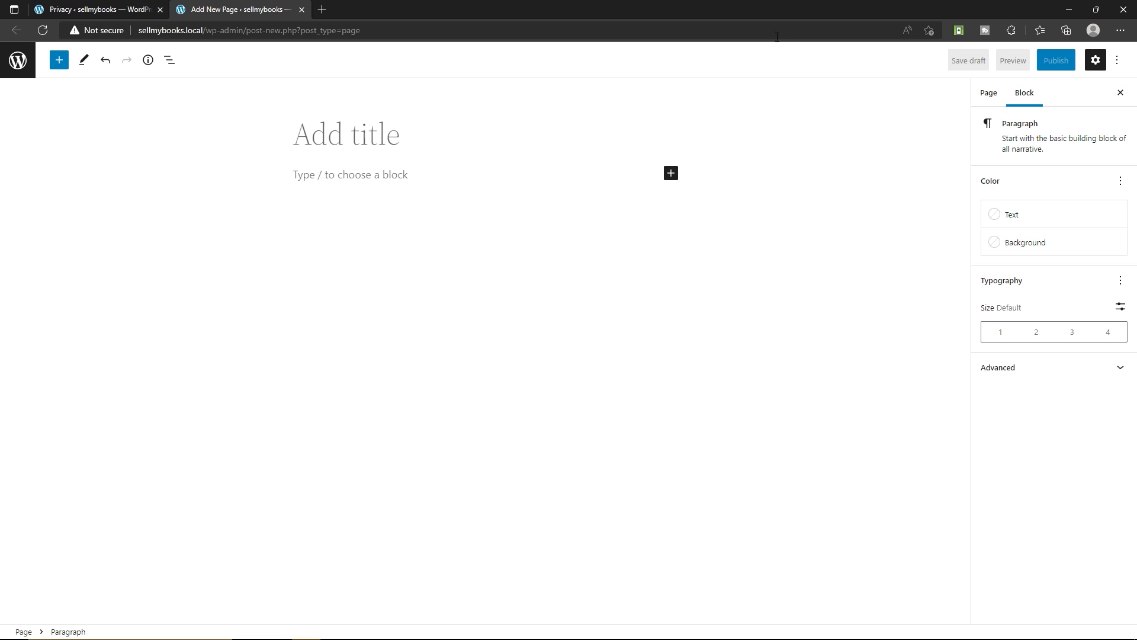
left_click(302, 10)
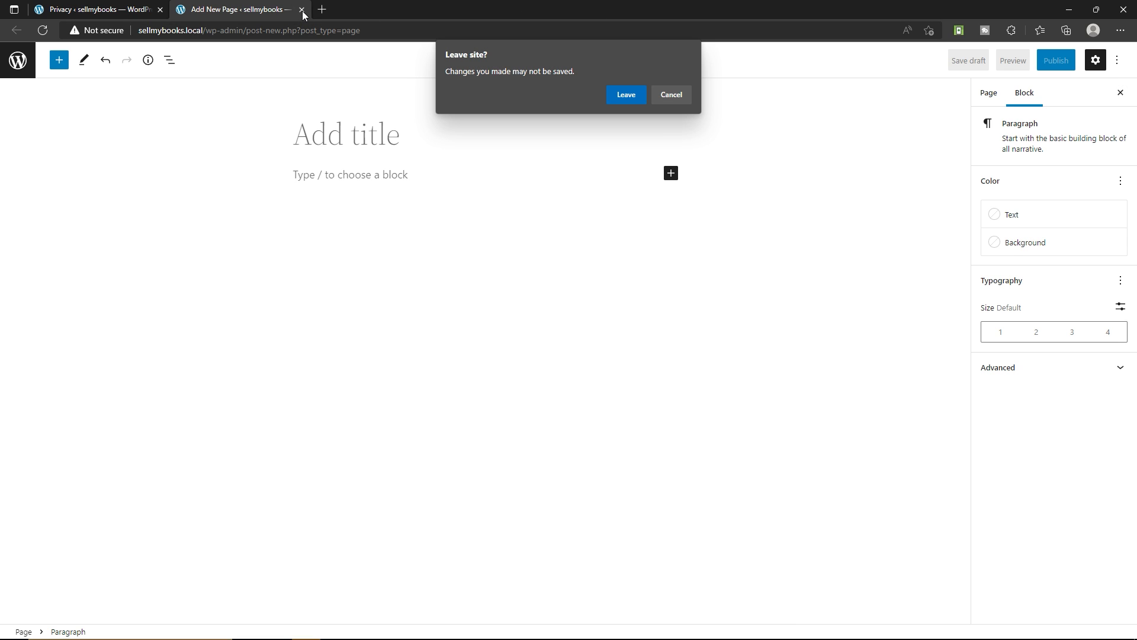
left_click(620, 95)
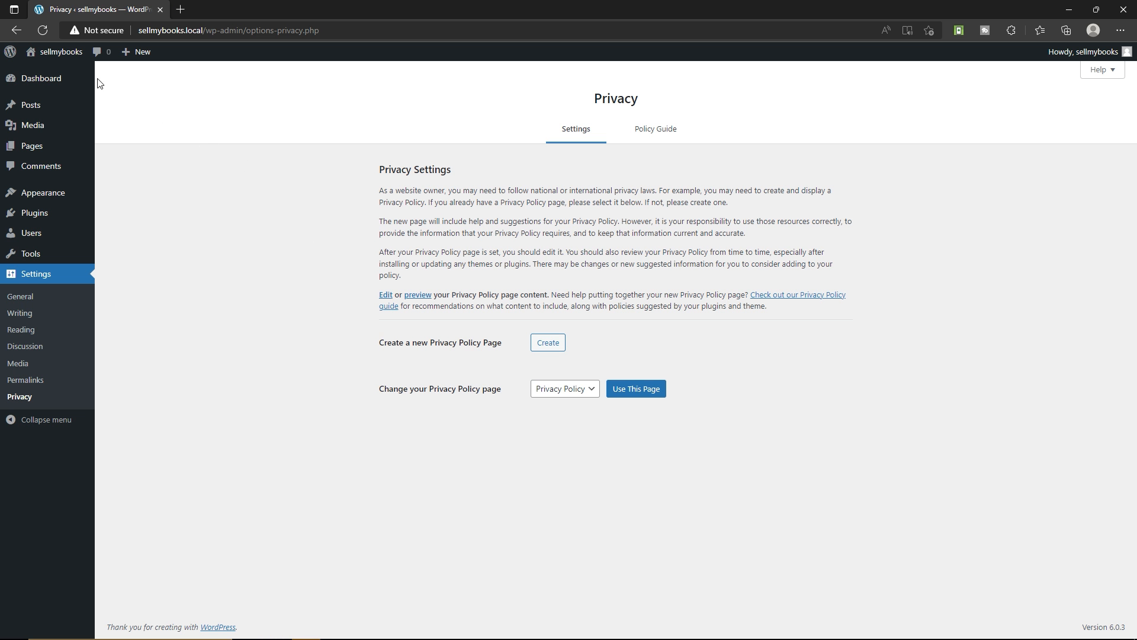
Recheck the available choices for the privacy policy page, keeping Privacy Policy selected
left_click(563, 390)
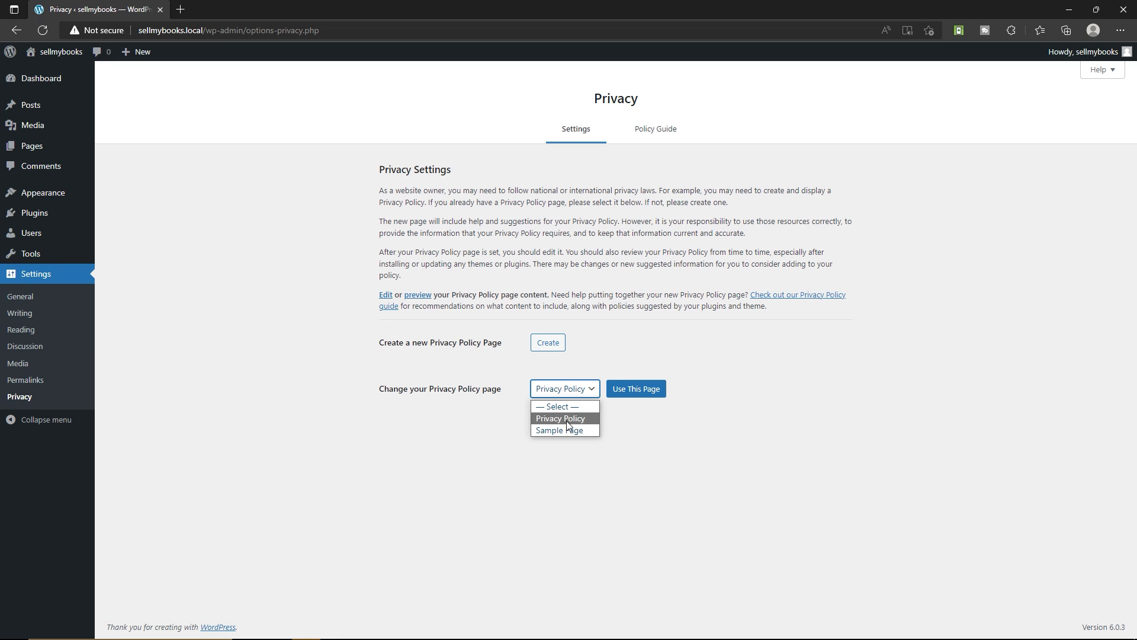
left_click(541, 418)
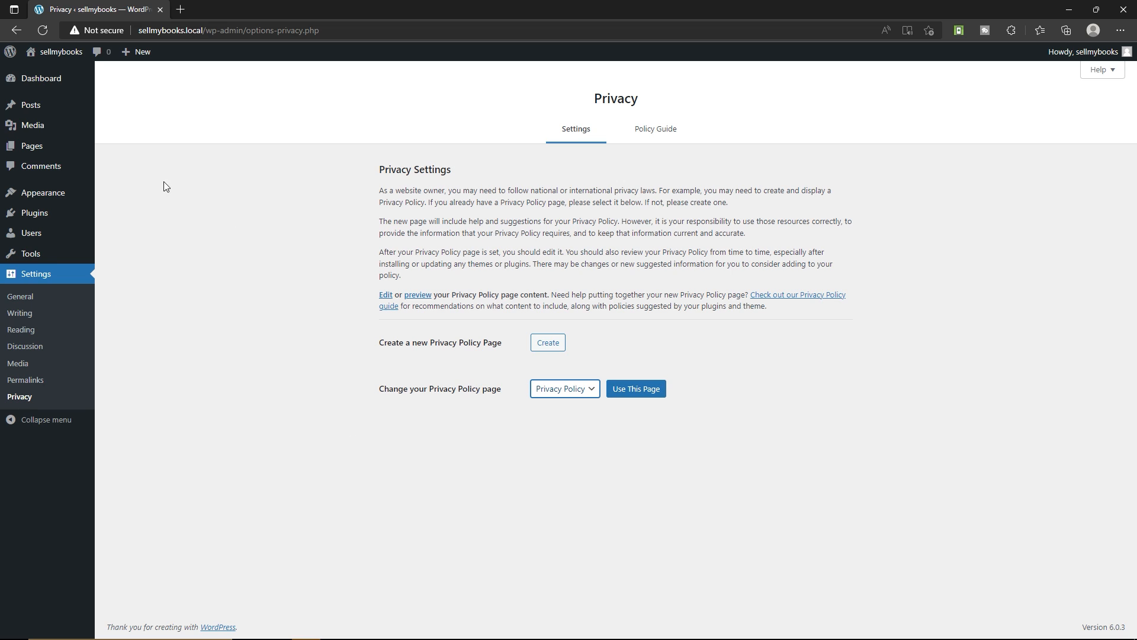
Return to the dashboard and open the list of installed themes
left_click(53, 78)
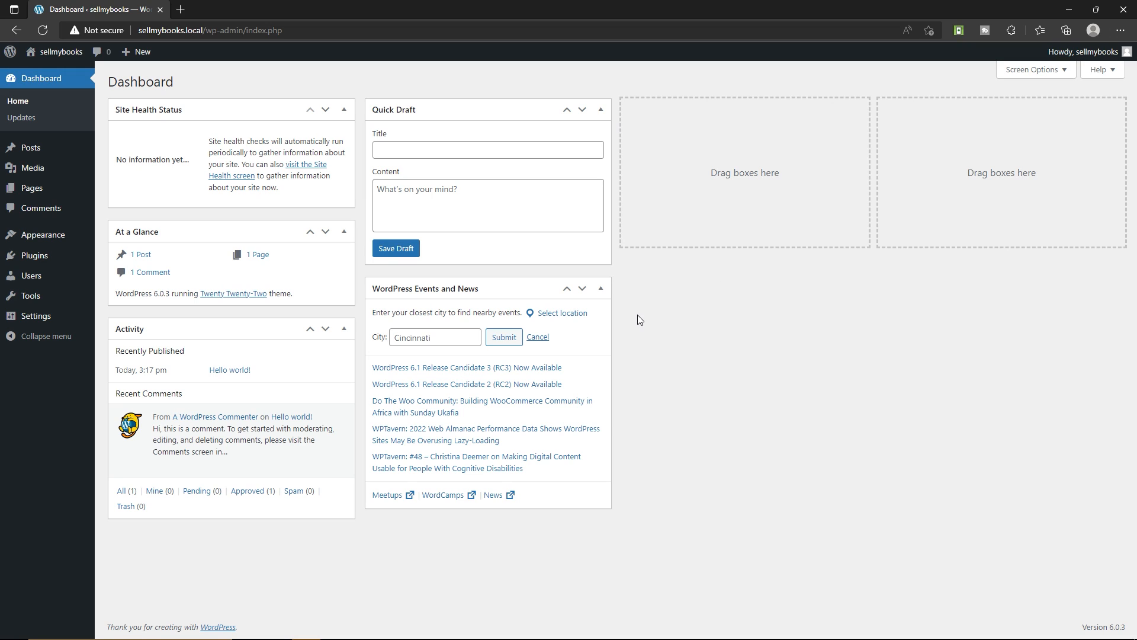
mouse_move(35, 236)
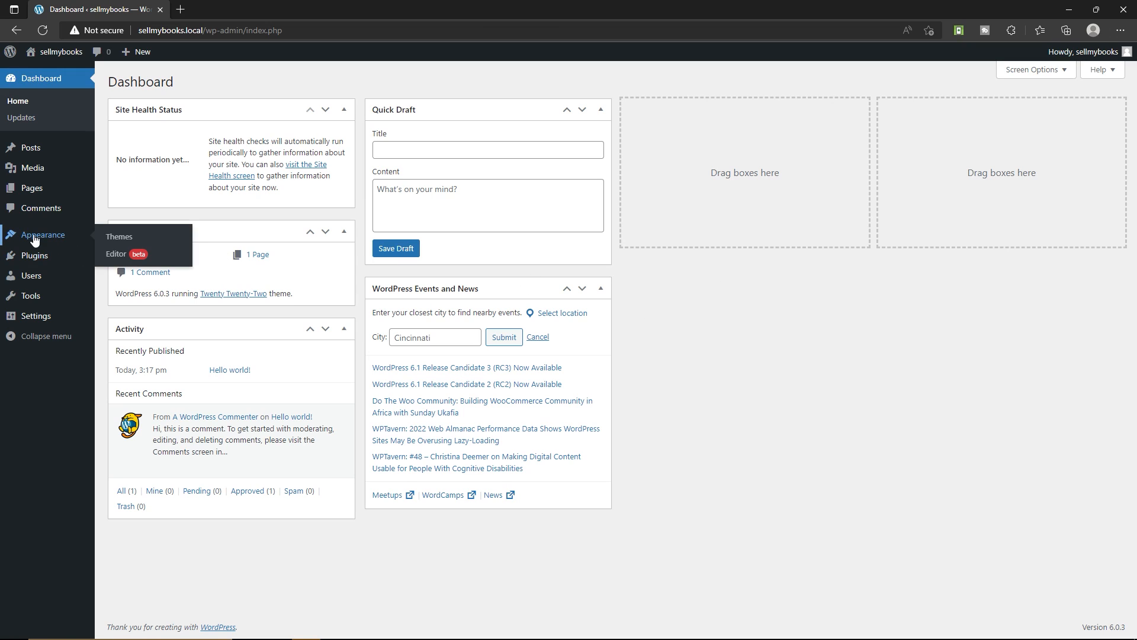
left_click(140, 237)
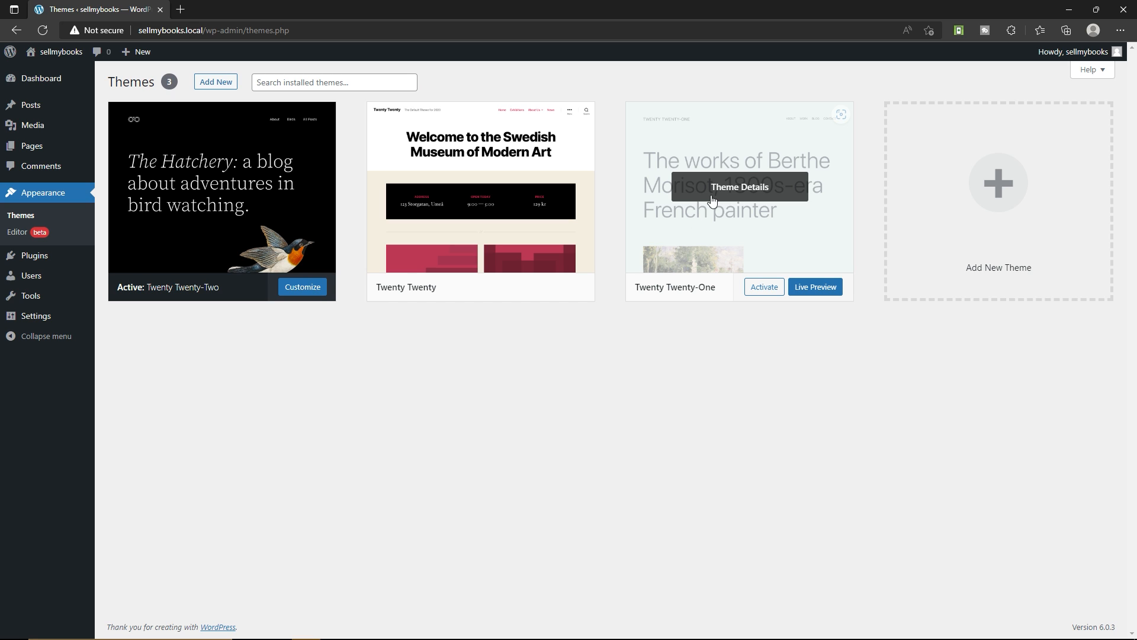
Open the page for adding new themes and show its form for uploading a theme in .zip format
left_click(218, 84)
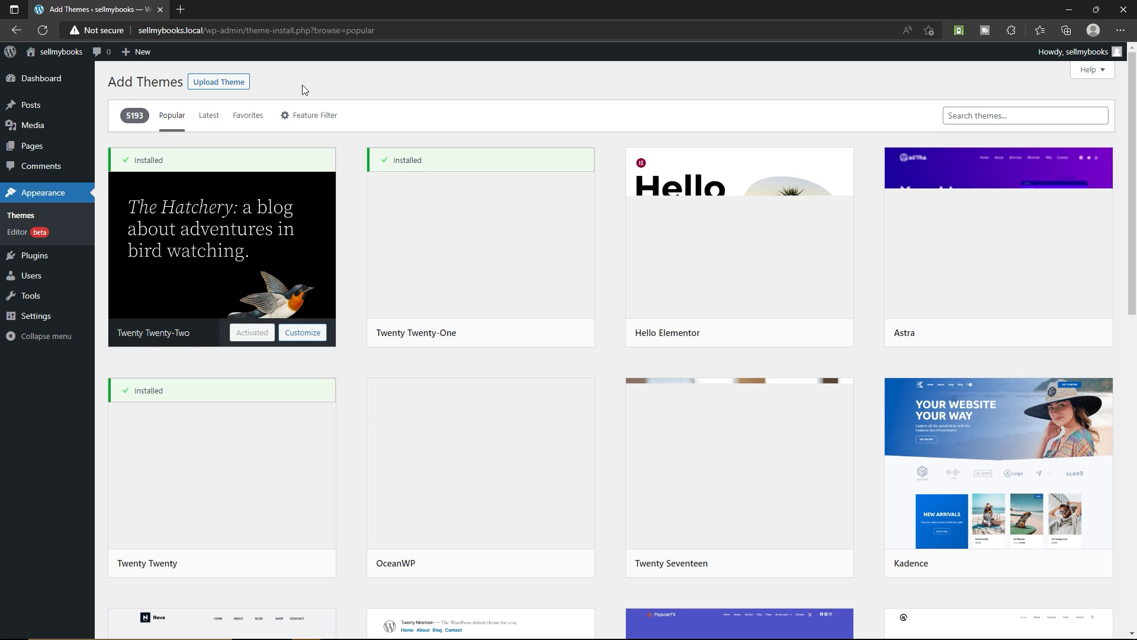
left_click(230, 83)
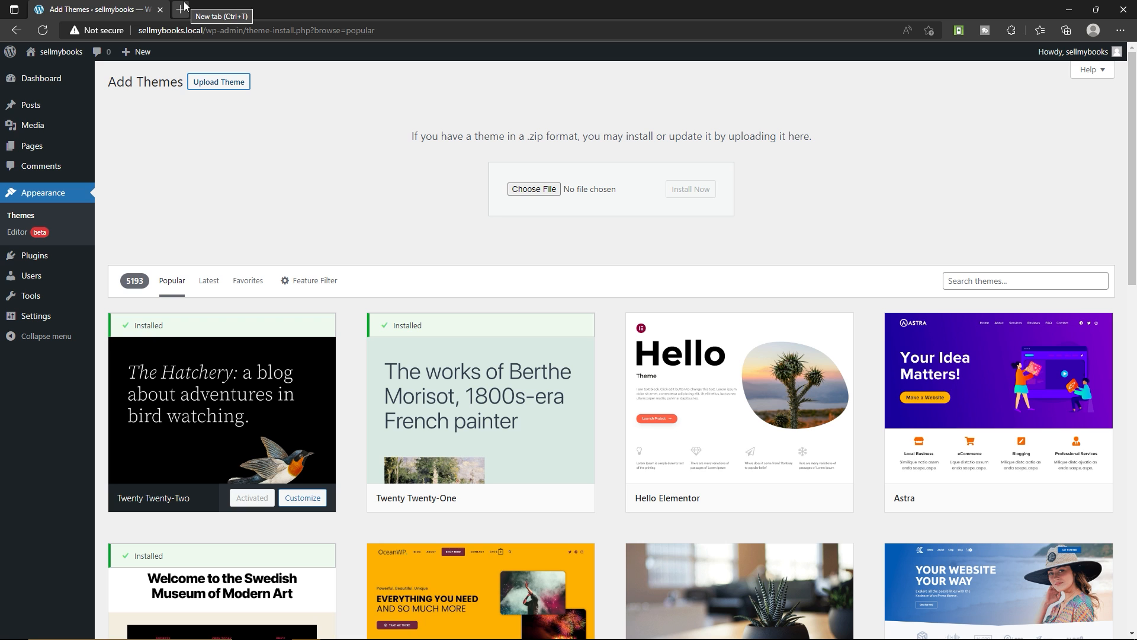
Load ranasvfx.com/crocoblock in a new browser tab
left_click(181, 10)
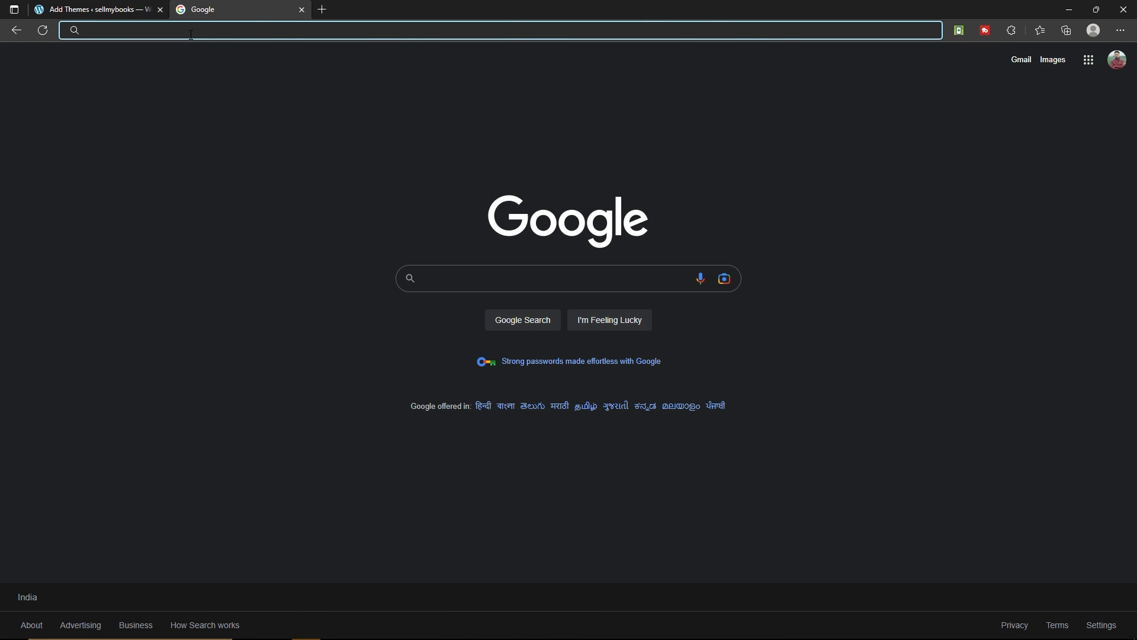
type("ranasvfx.com")
type("/")
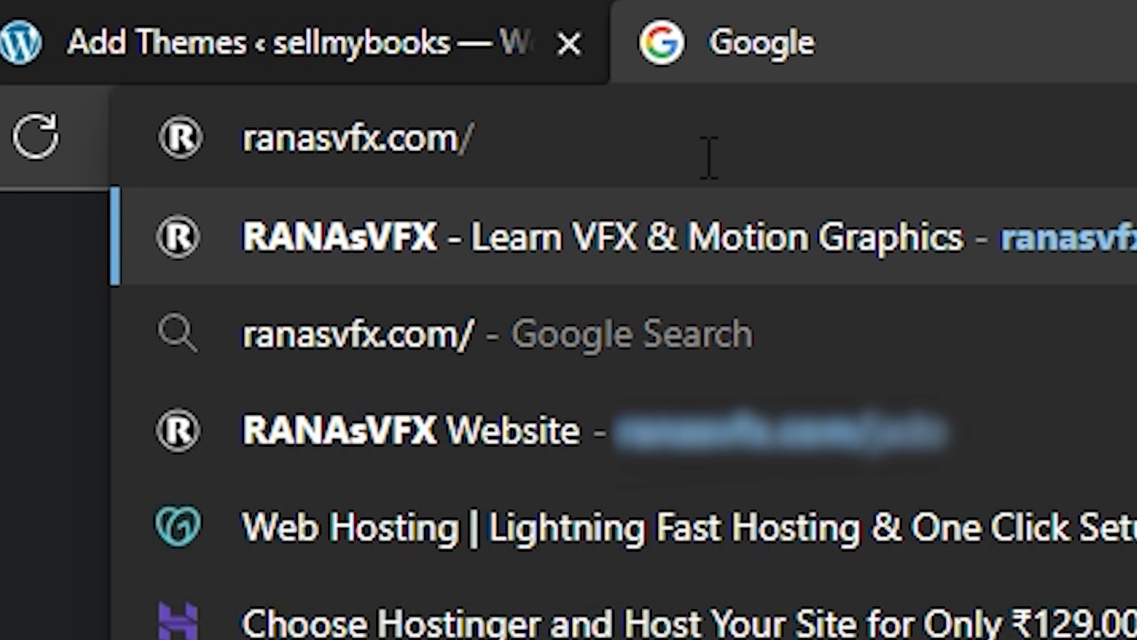
type("crocoblock")
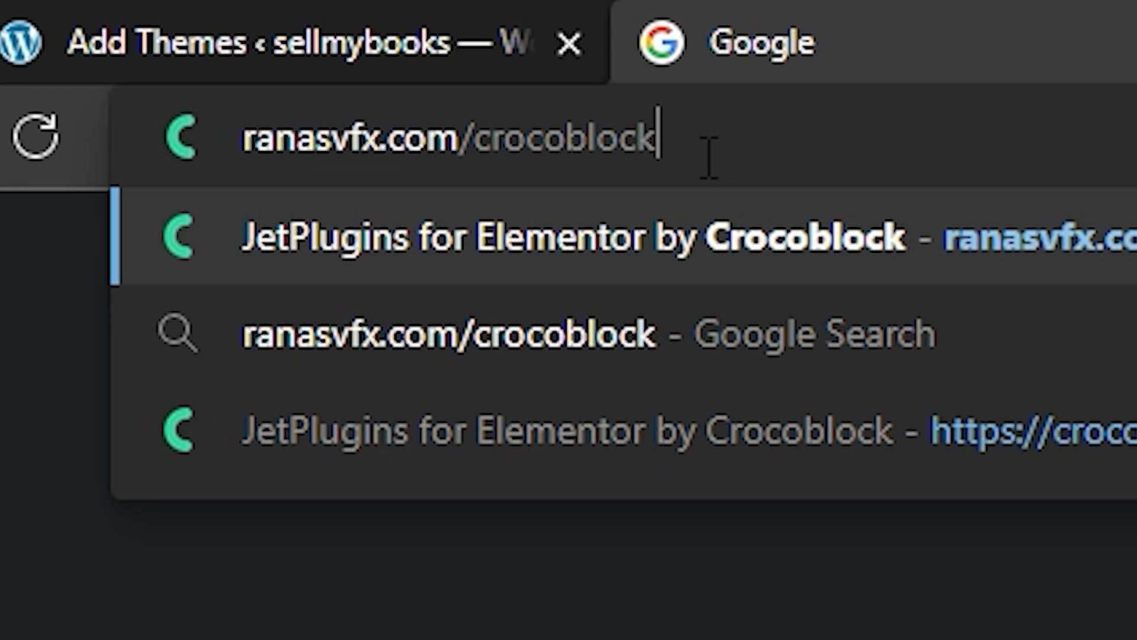
key("Return")
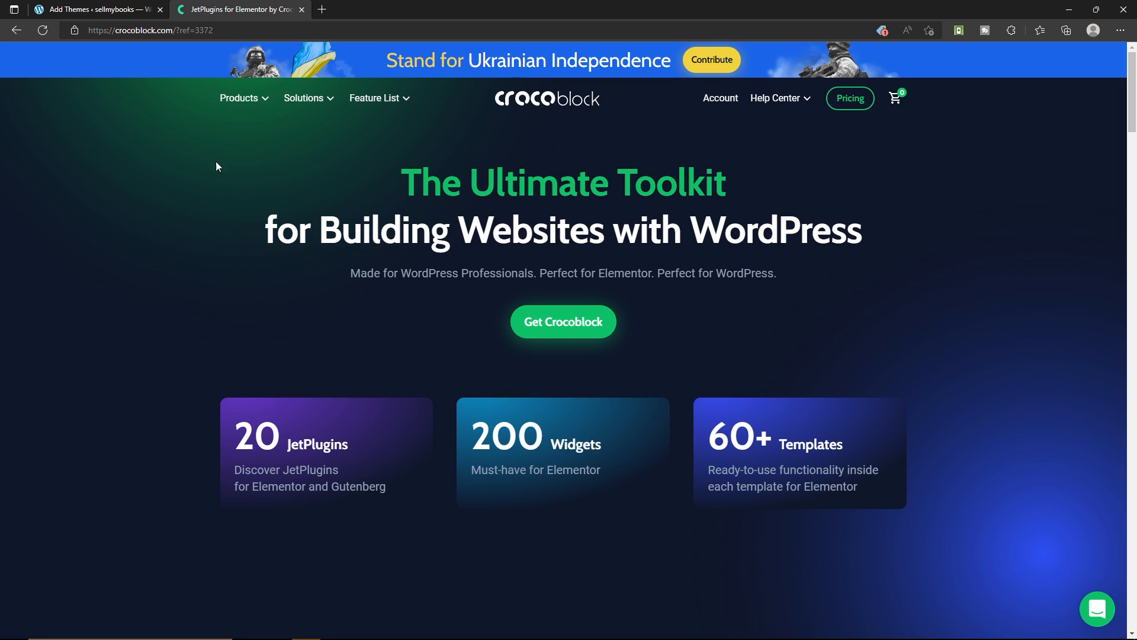
Open the Bookstore Website solution and take the All-Inclusive Unlim subscription at $399 per year to checkout
mouse_move(318, 100)
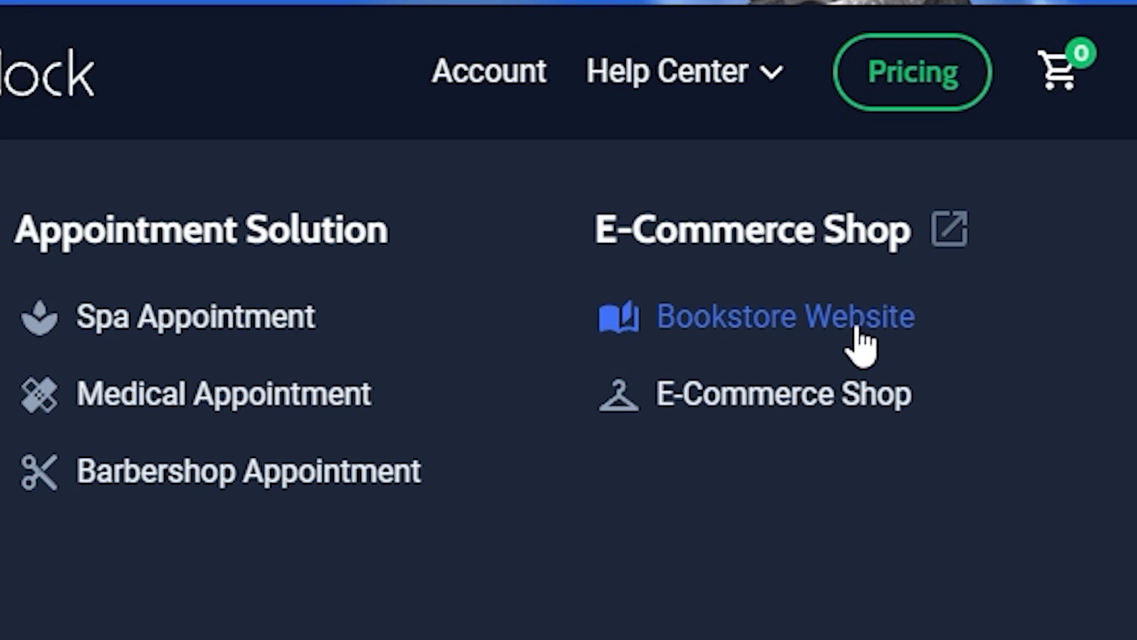
left_click(857, 333)
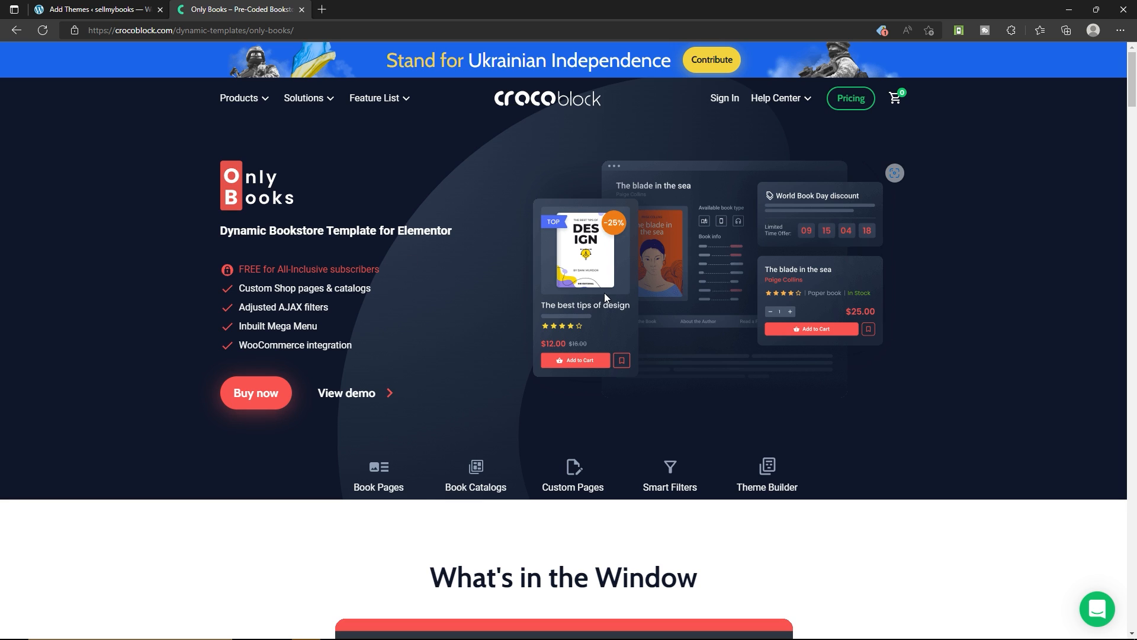
left_click(253, 395)
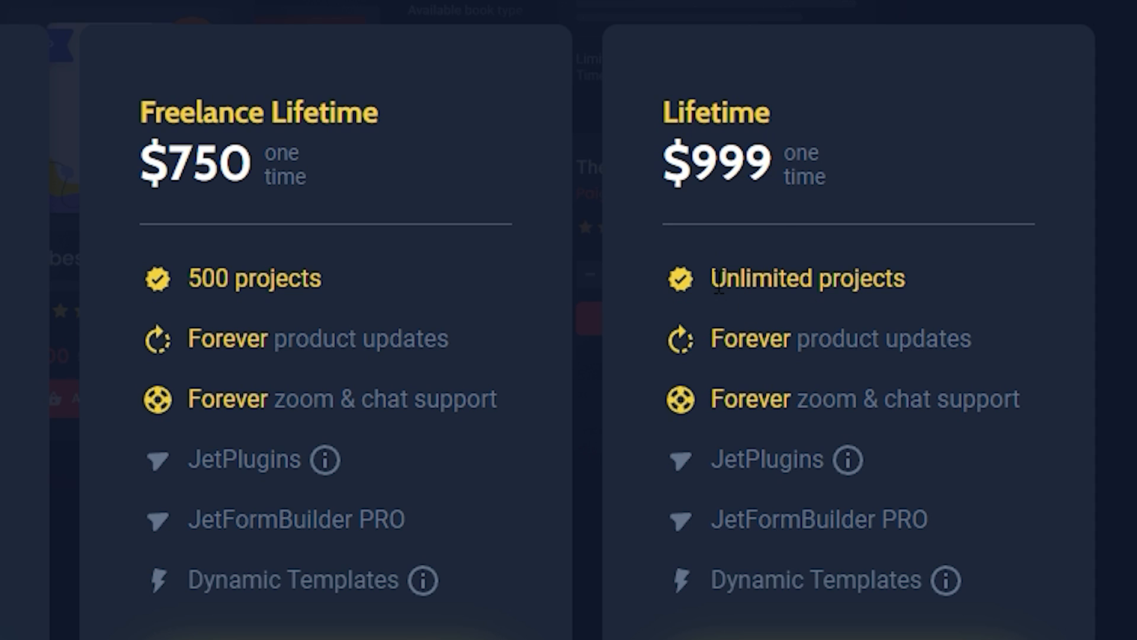
left_click_drag(712, 279, 903, 277)
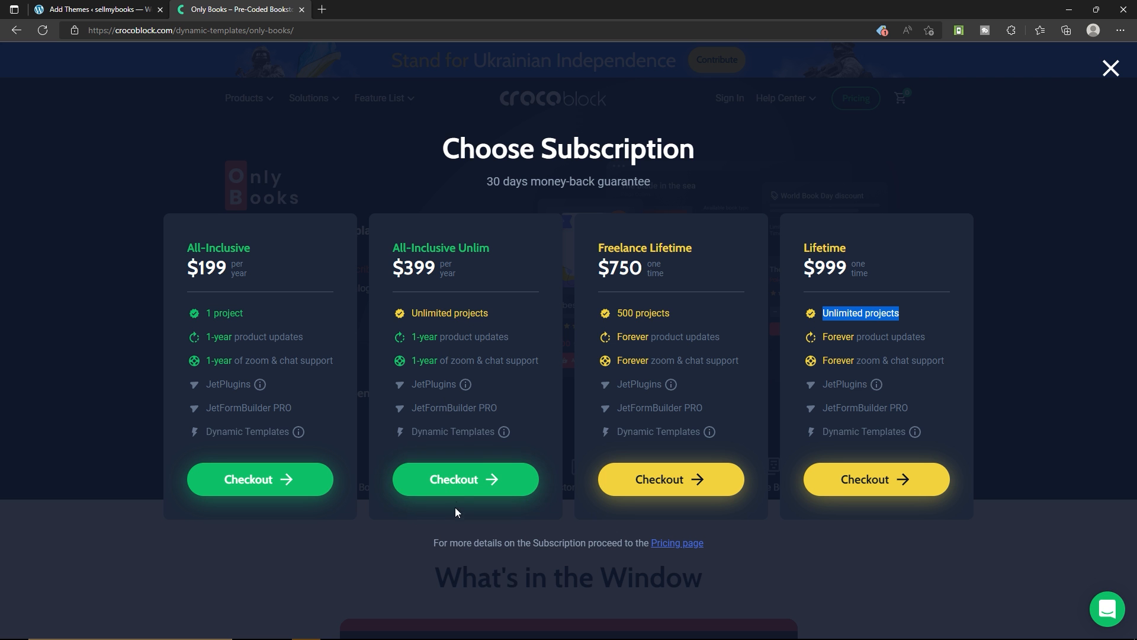
left_click(465, 480)
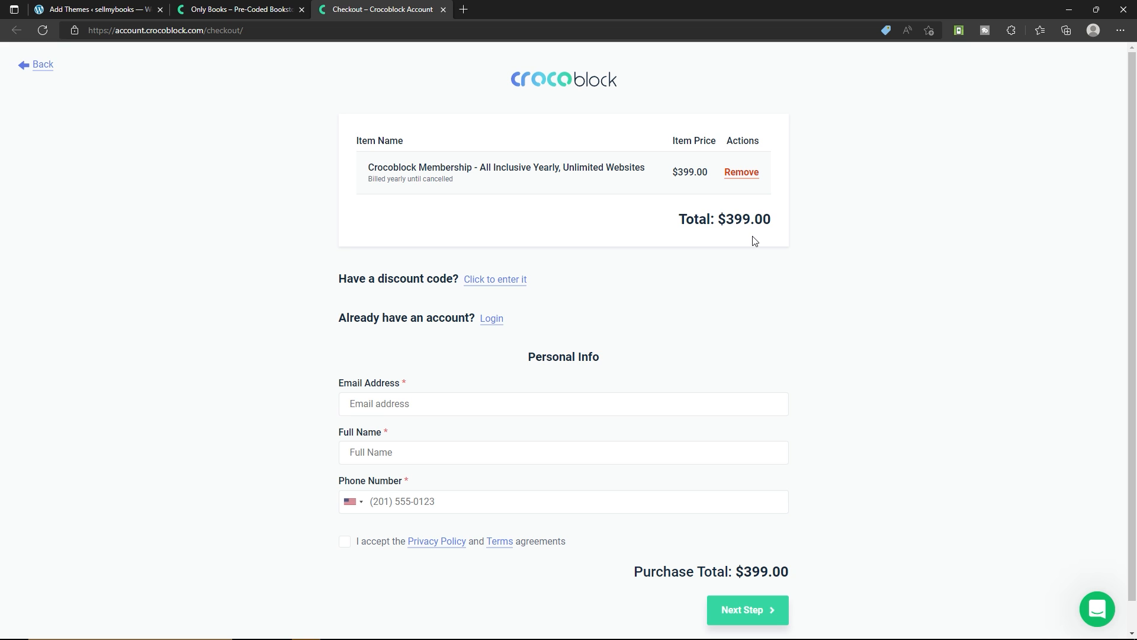
Fill in the checkout's email address, full name and phone number, accept the Privacy Policy and Terms, and proceed to payment
left_click(228, 7)
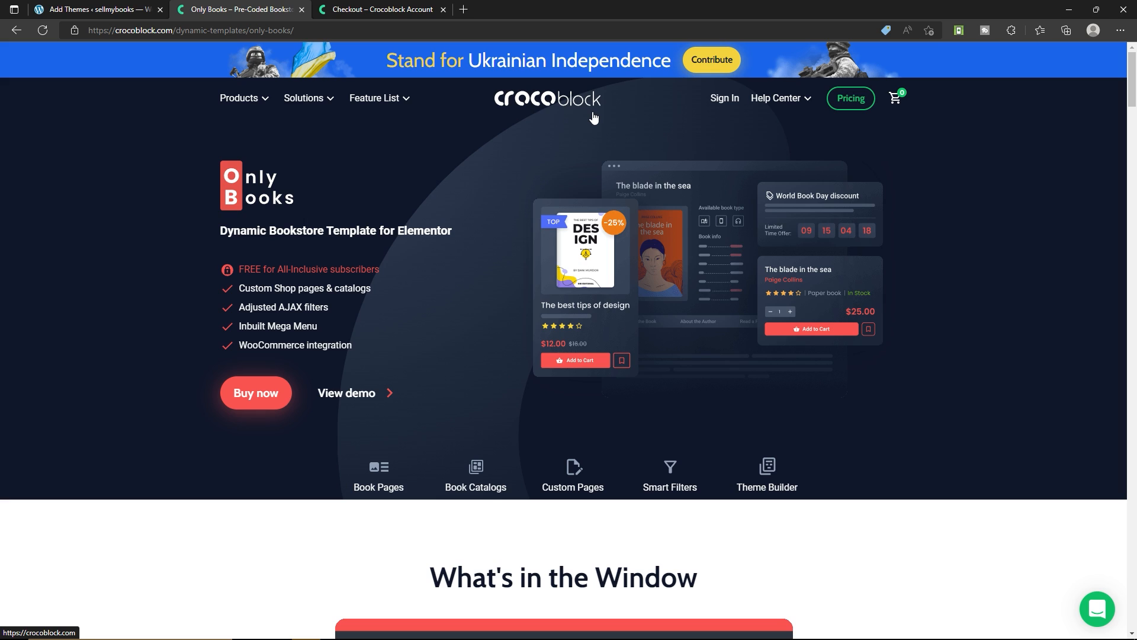
left_click(382, 9)
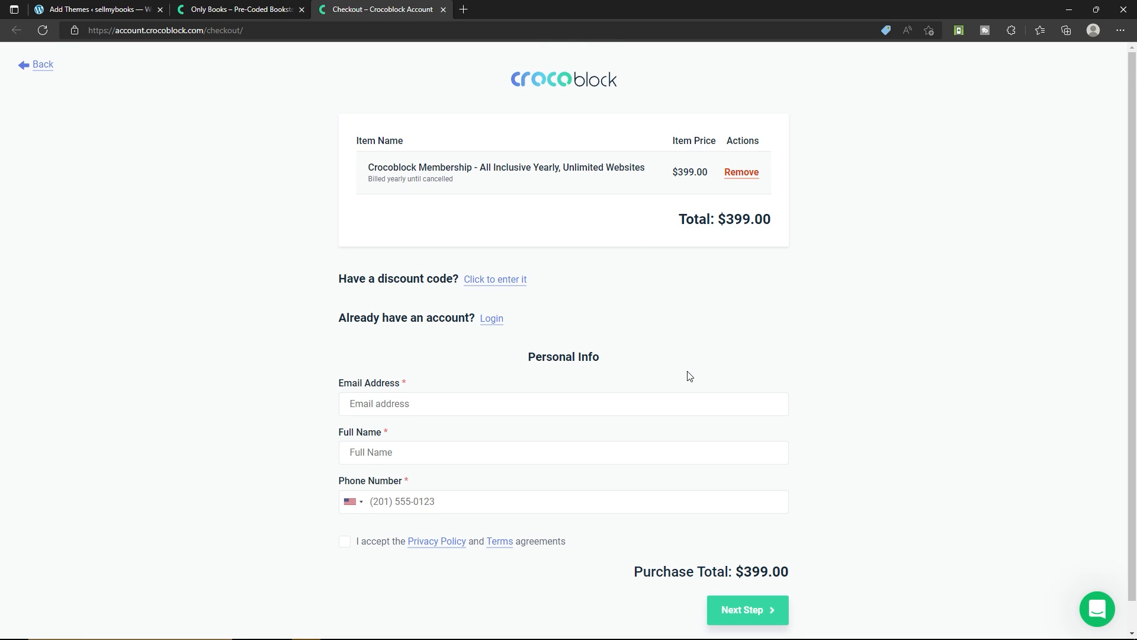
scroll(690, 376, "down", 1)
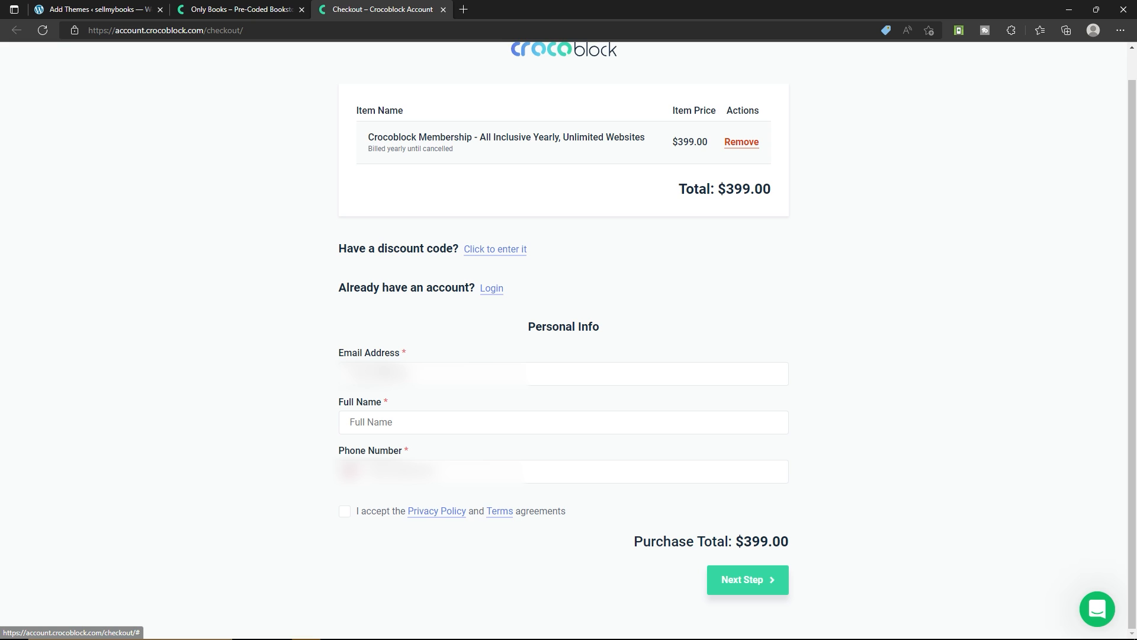
left_click(406, 421)
left_click(403, 436)
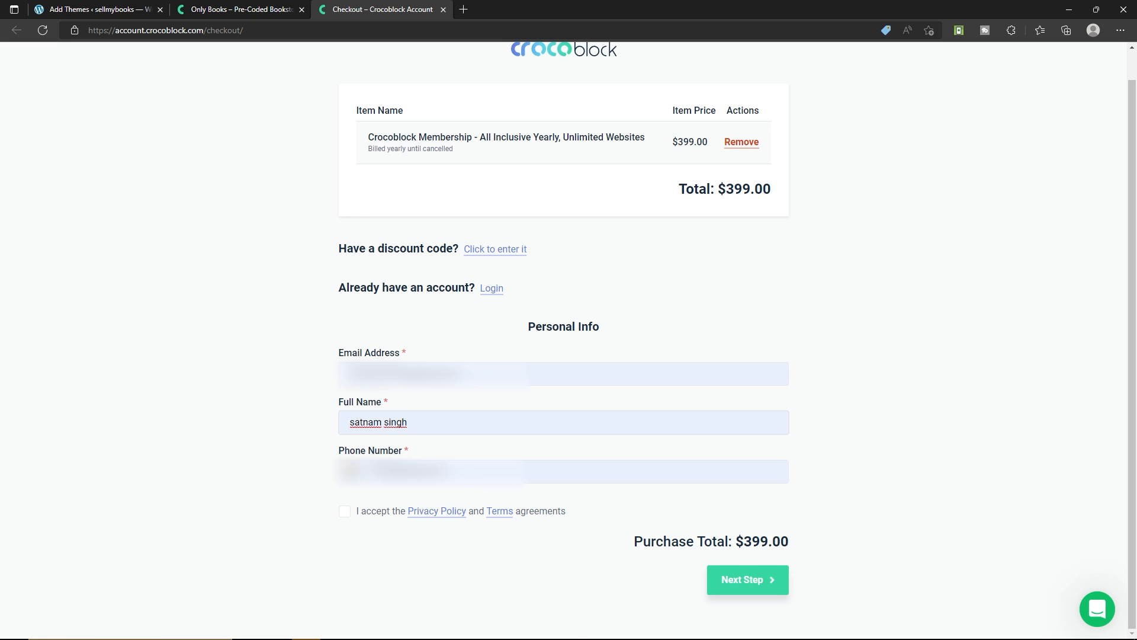
left_click(344, 512)
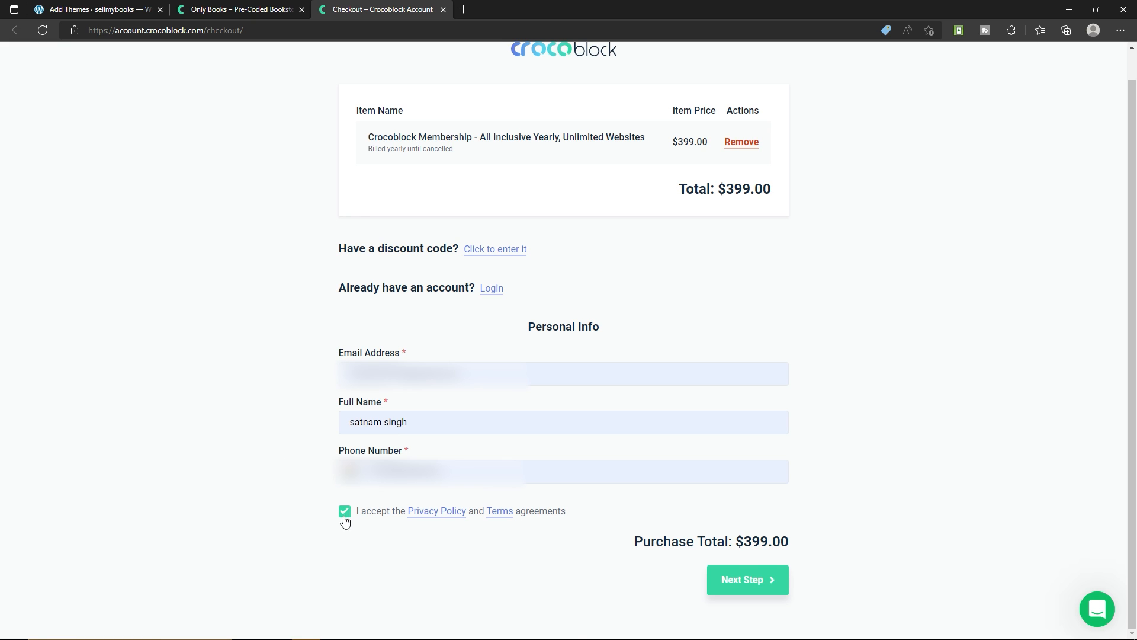
left_click(755, 590)
left_click(751, 592)
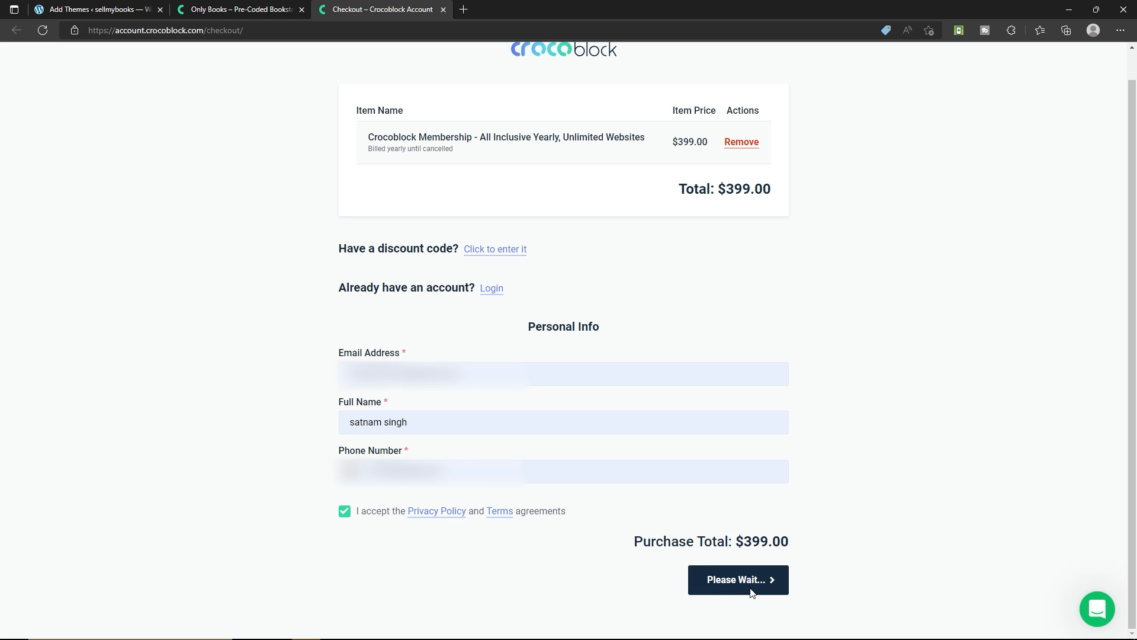
Pay for the membership via PayPal, logging in with the PayPal account's email and password
scroll(713, 493, "down", 2)
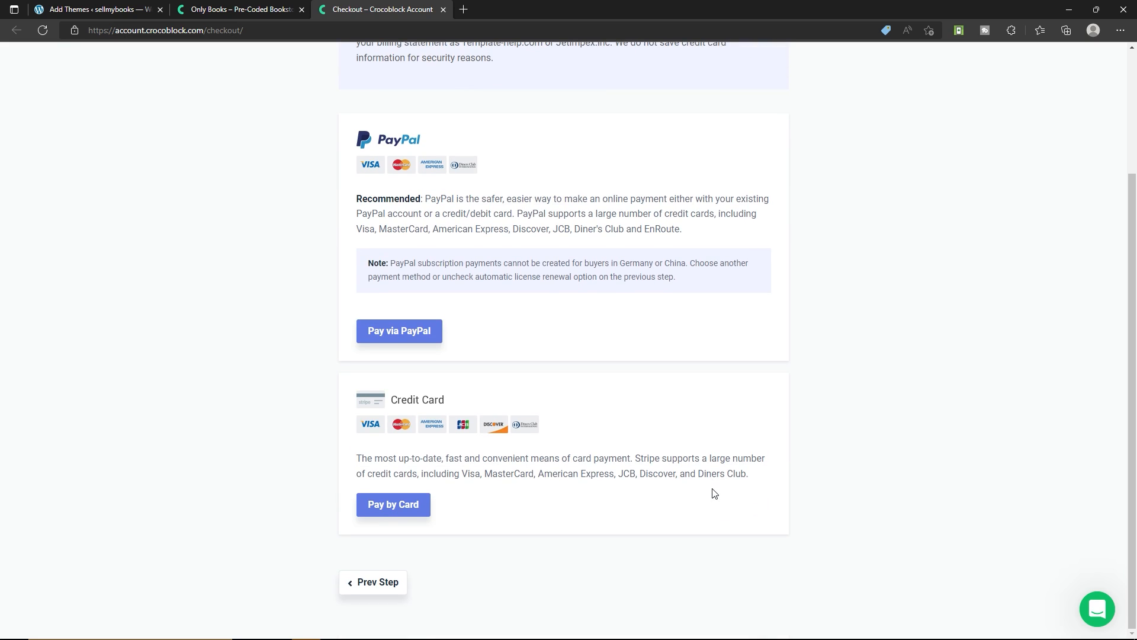
left_click(405, 341)
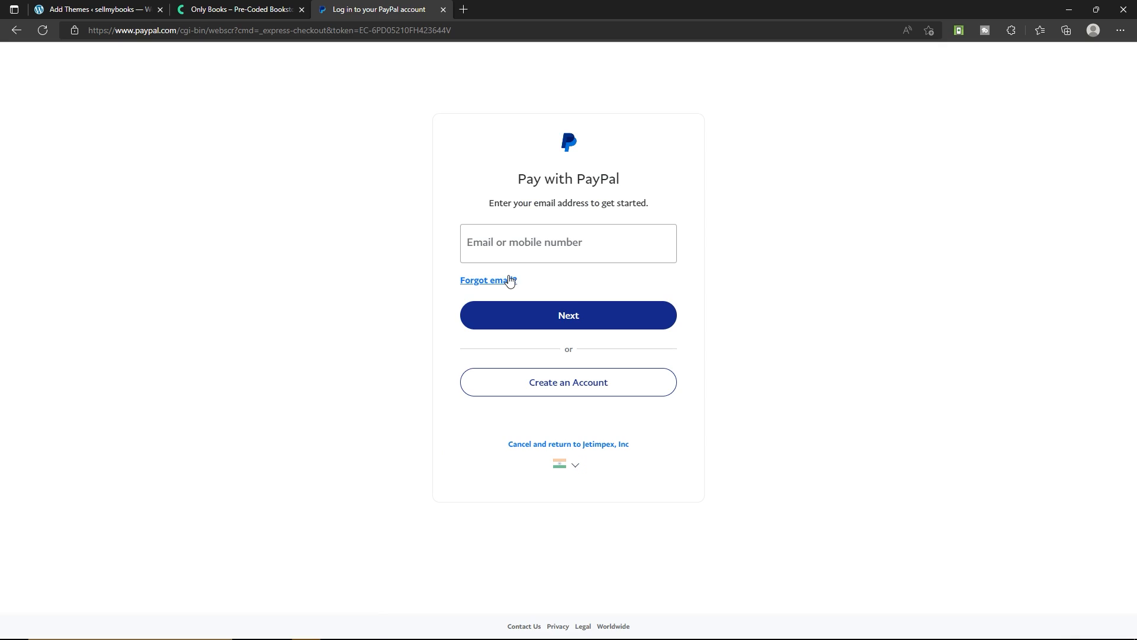
left_click(526, 256)
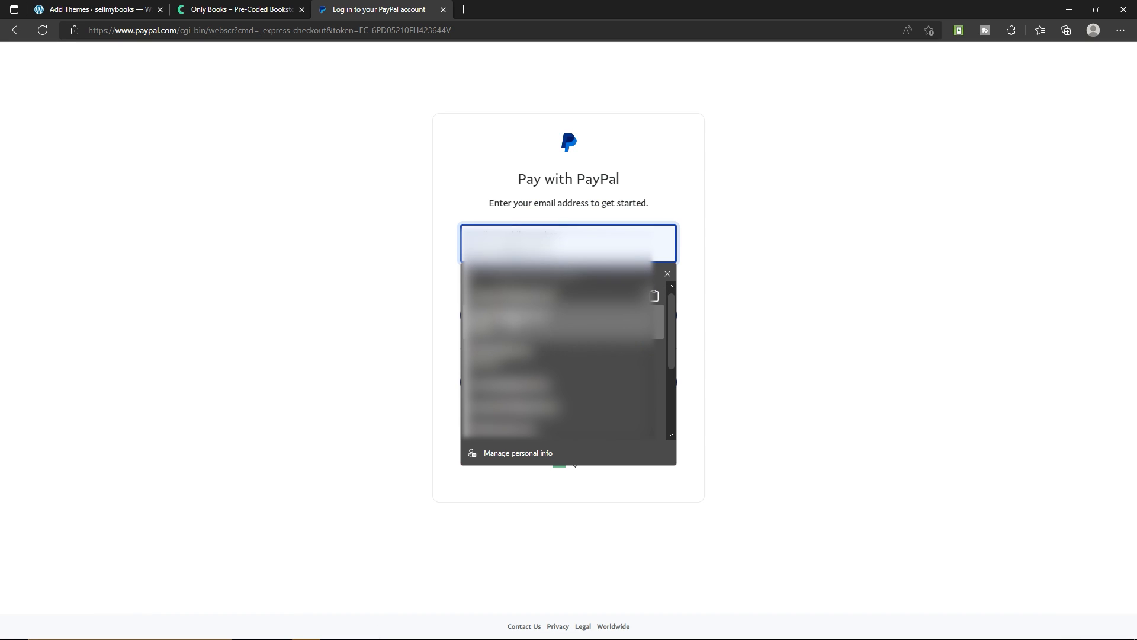
left_click(510, 320)
left_click(564, 317)
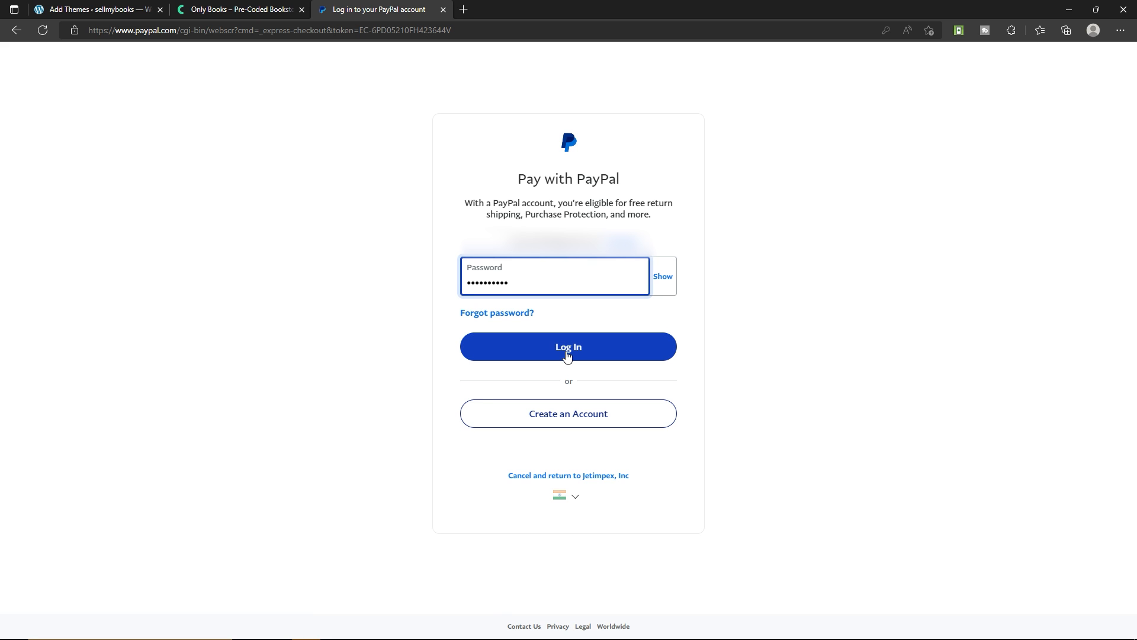
left_click(625, 354)
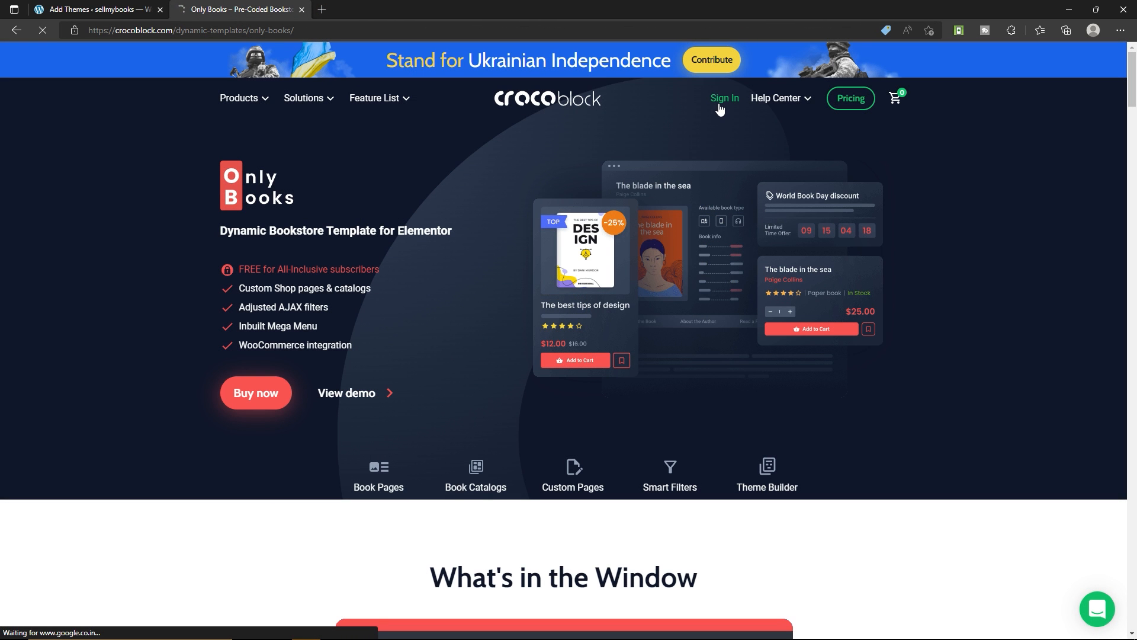
left_click(720, 107)
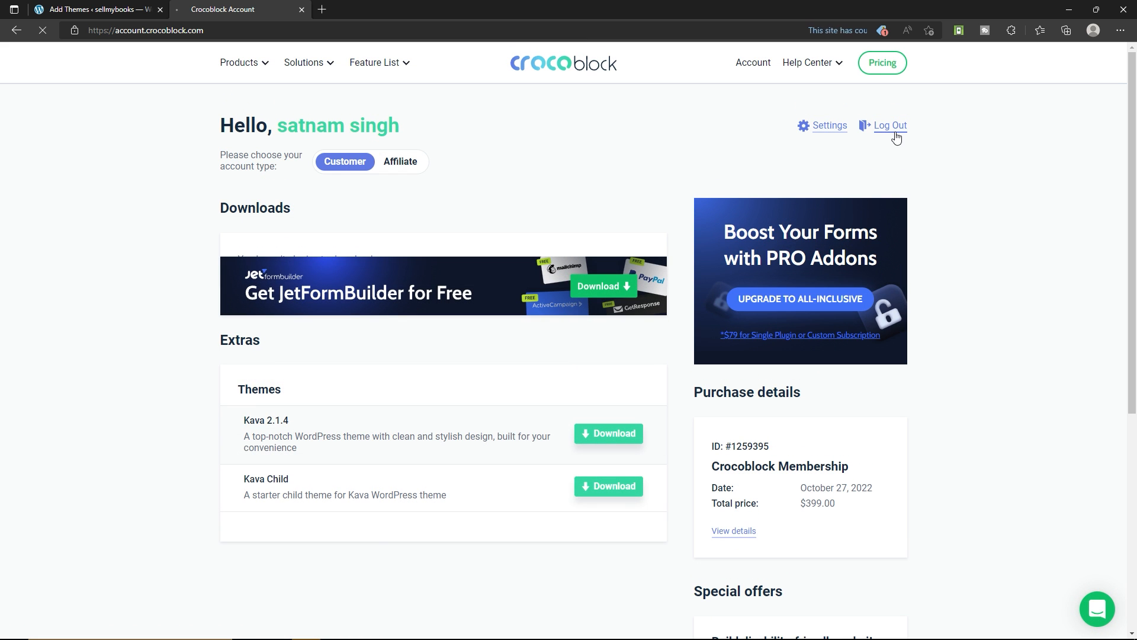
Log out of the Crocoblock account and log back in with the saved email and password
left_click(883, 126)
left_click(506, 168)
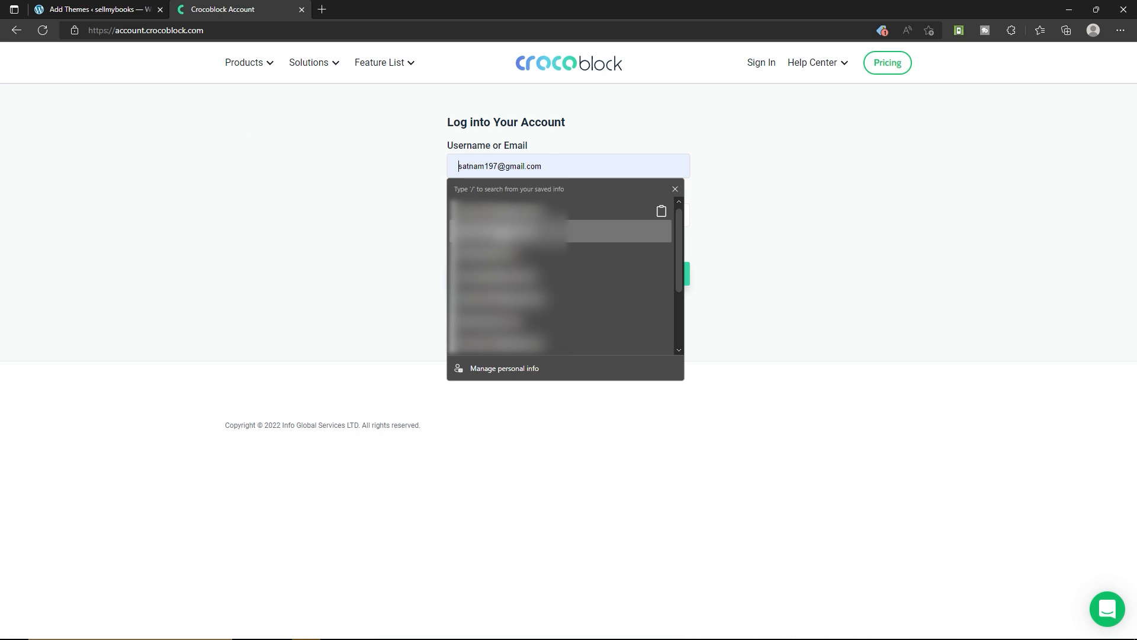
left_click(503, 231)
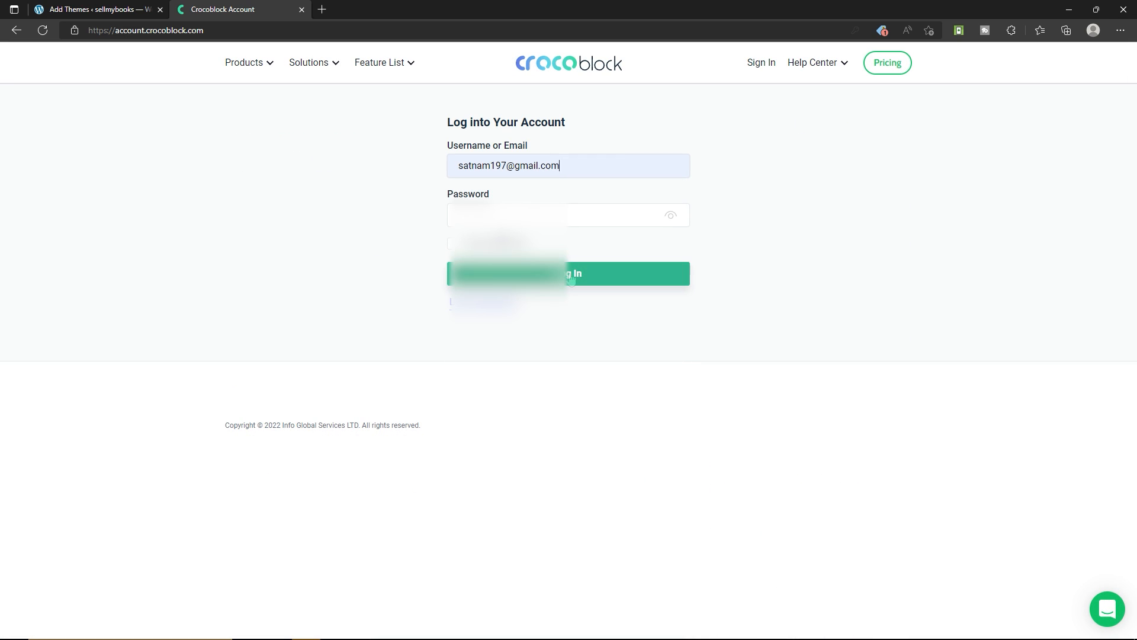
left_click(649, 278)
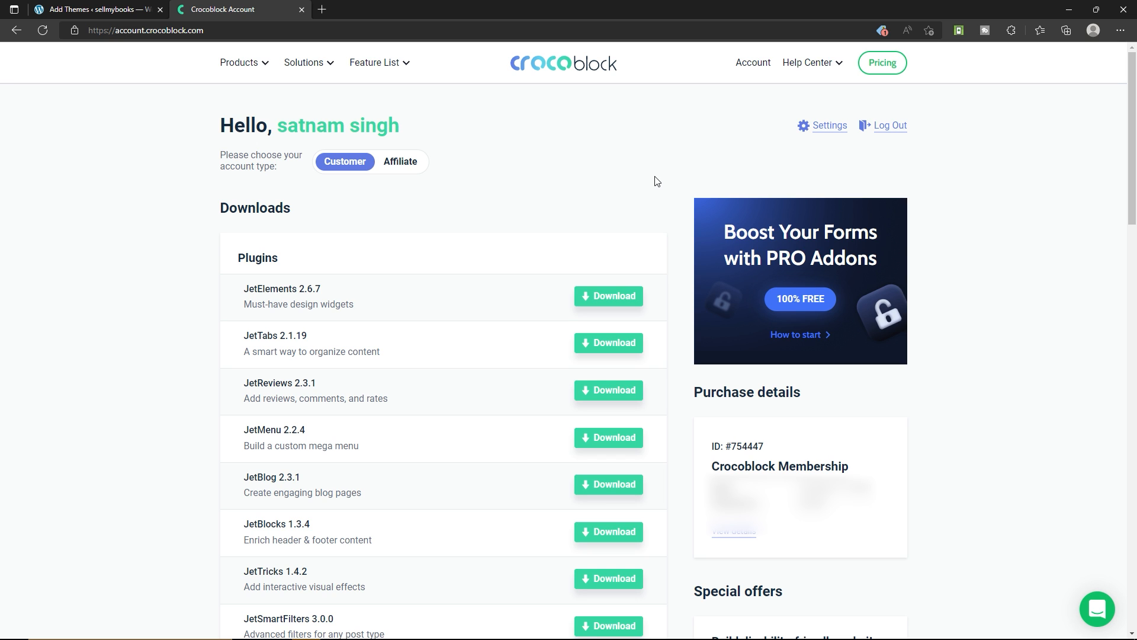
Expand the Crocoblock Membership's purchase details to view its license information
scroll(659, 183, "down", 2)
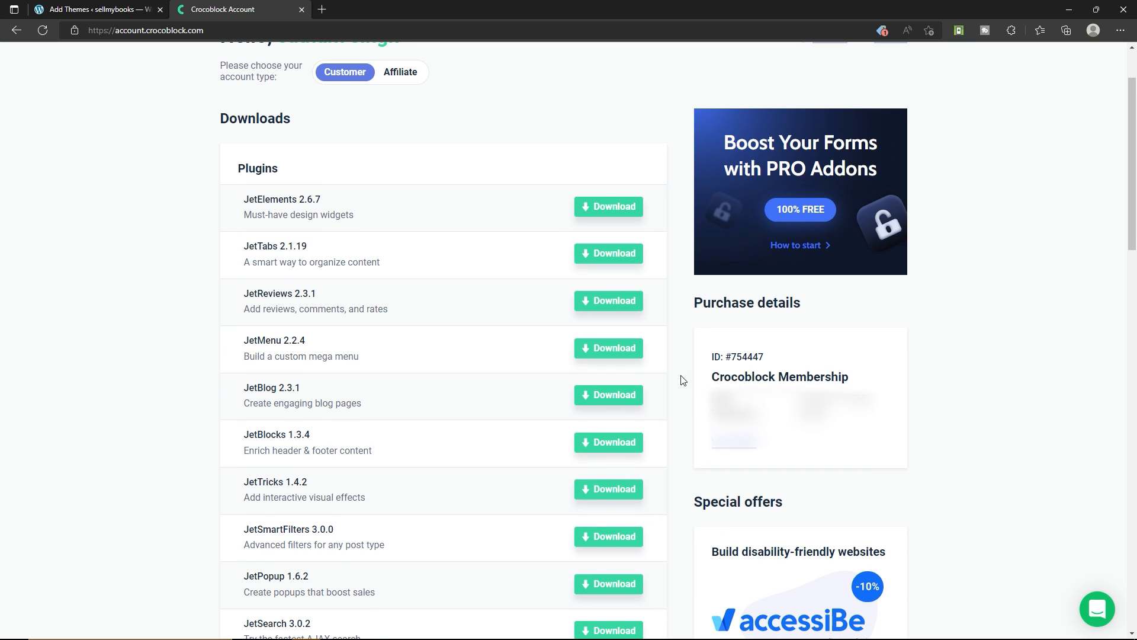
scroll(748, 356, "down", 2)
left_click(748, 355)
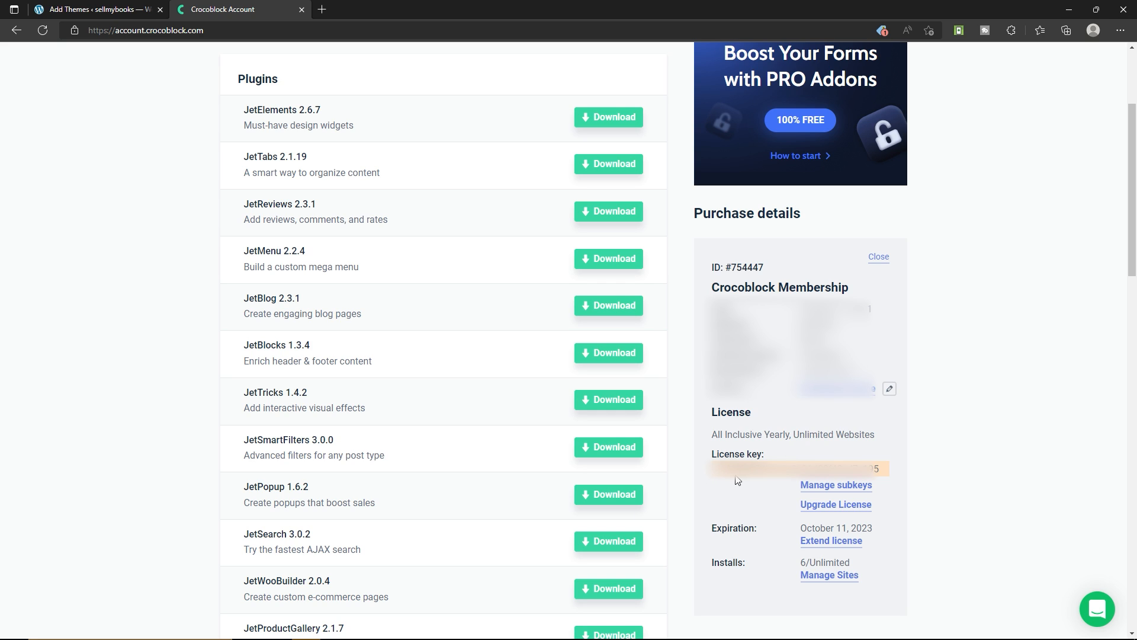
Download the Crocoblock Wizard from the Installation extras and return to the WordPress Add Themes page
scroll(447, 357, "down", 9)
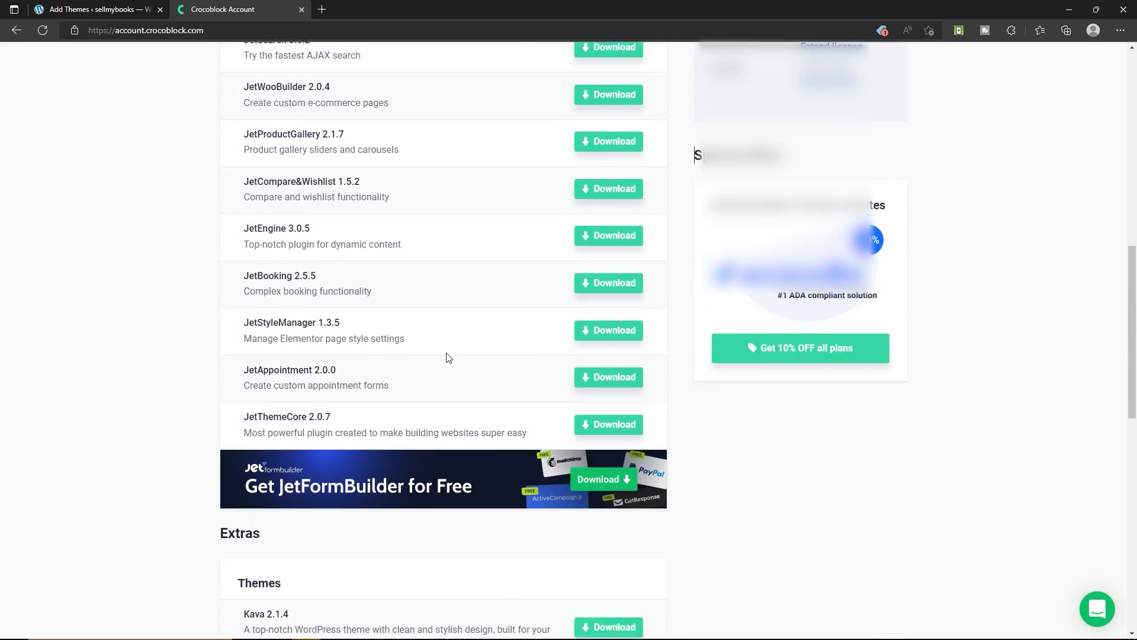
scroll(449, 357, "down", 7)
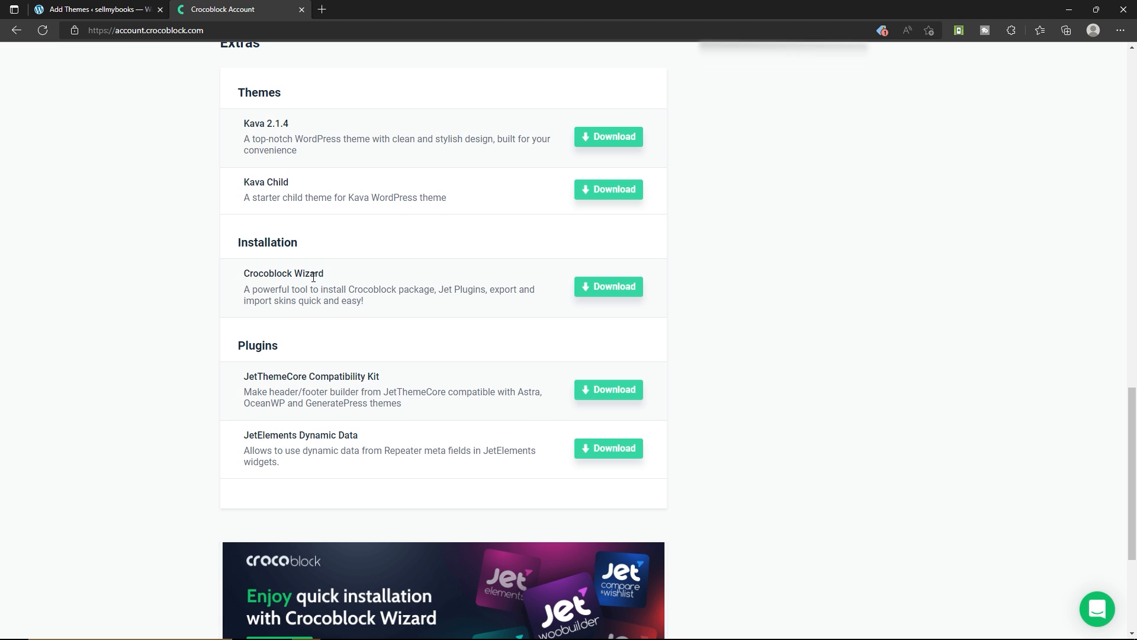
scroll(374, 311, "up", 10)
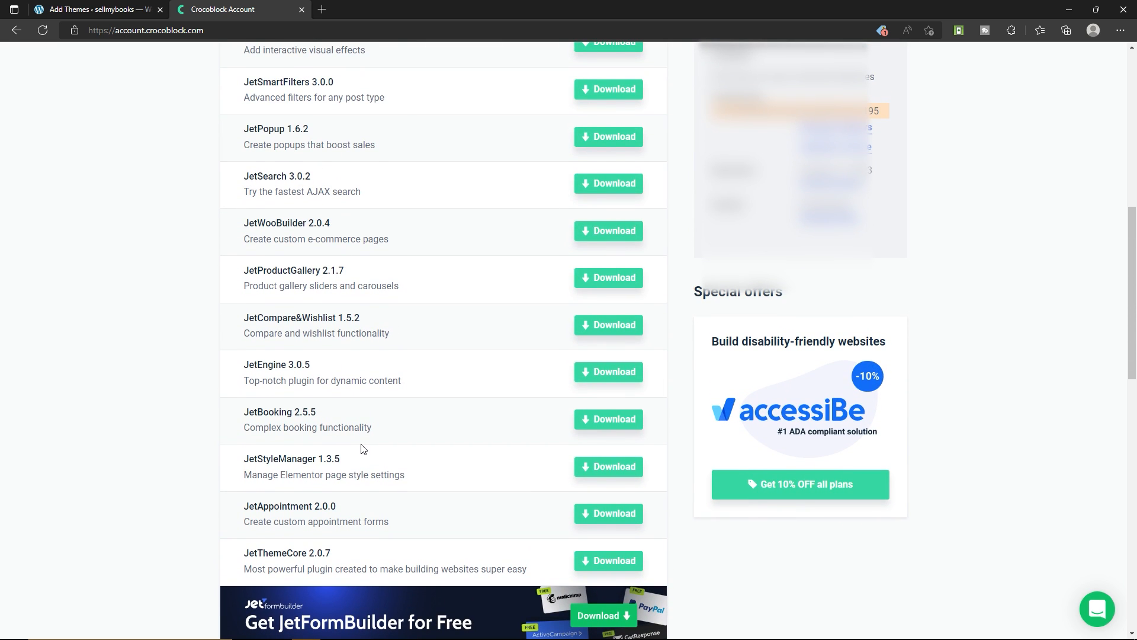
scroll(259, 287, "down", 10)
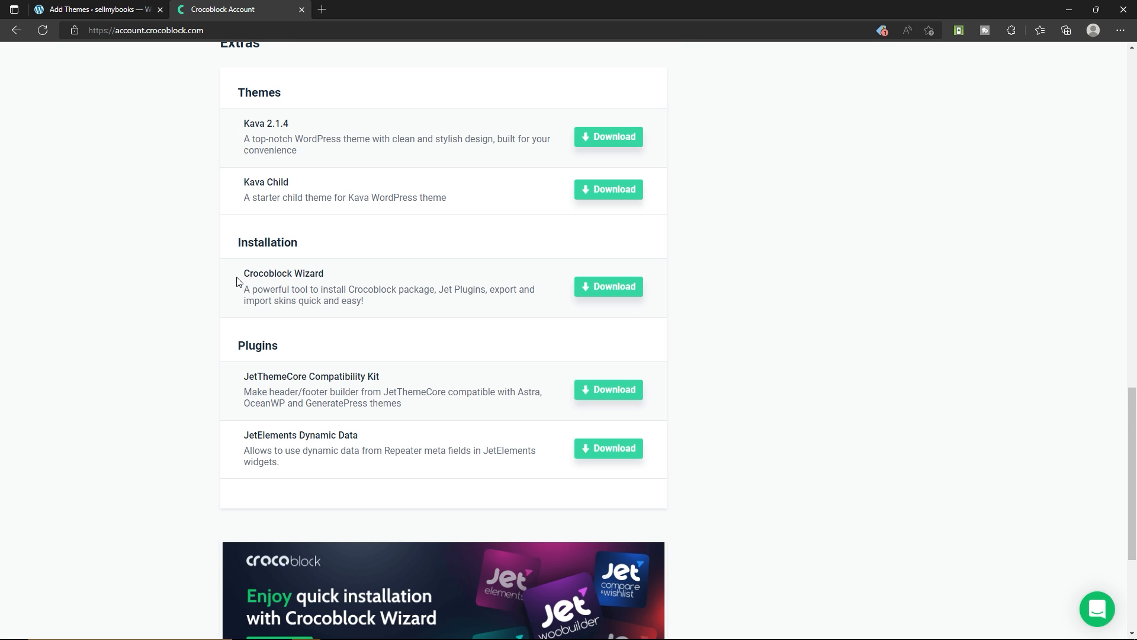
left_click_drag(249, 273, 365, 274)
left_click(333, 276)
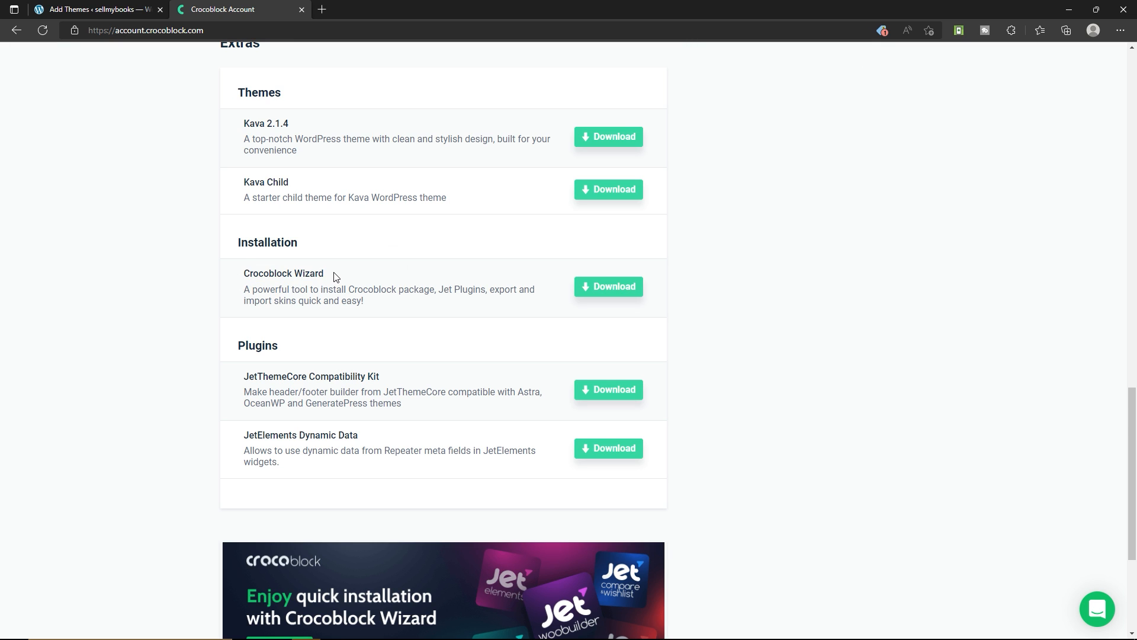
left_click(604, 296)
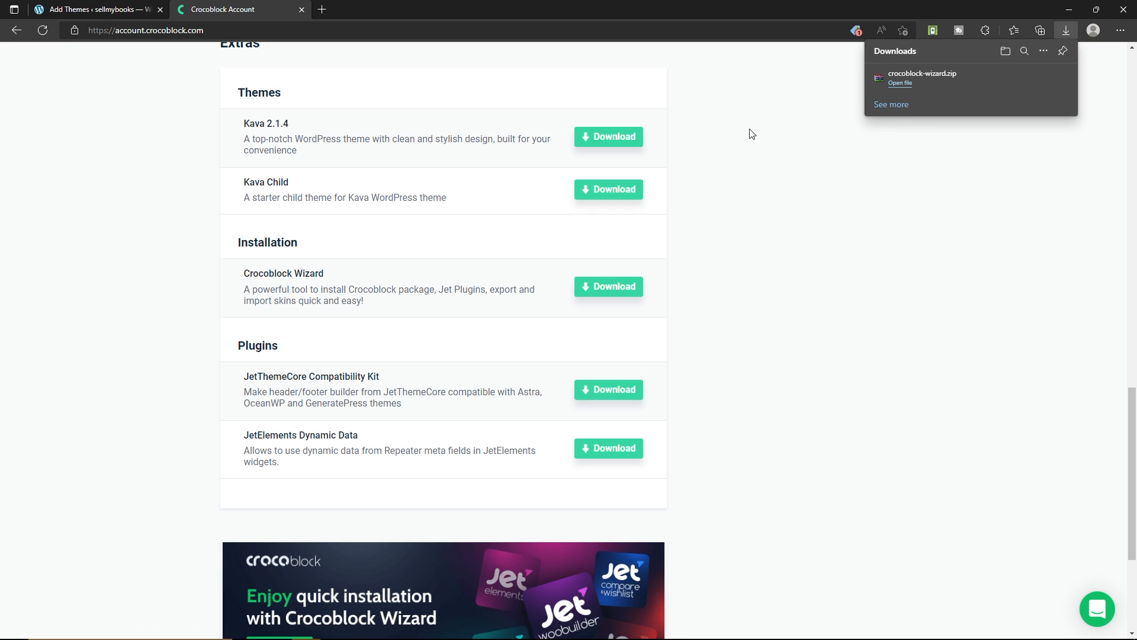
left_click(83, 12)
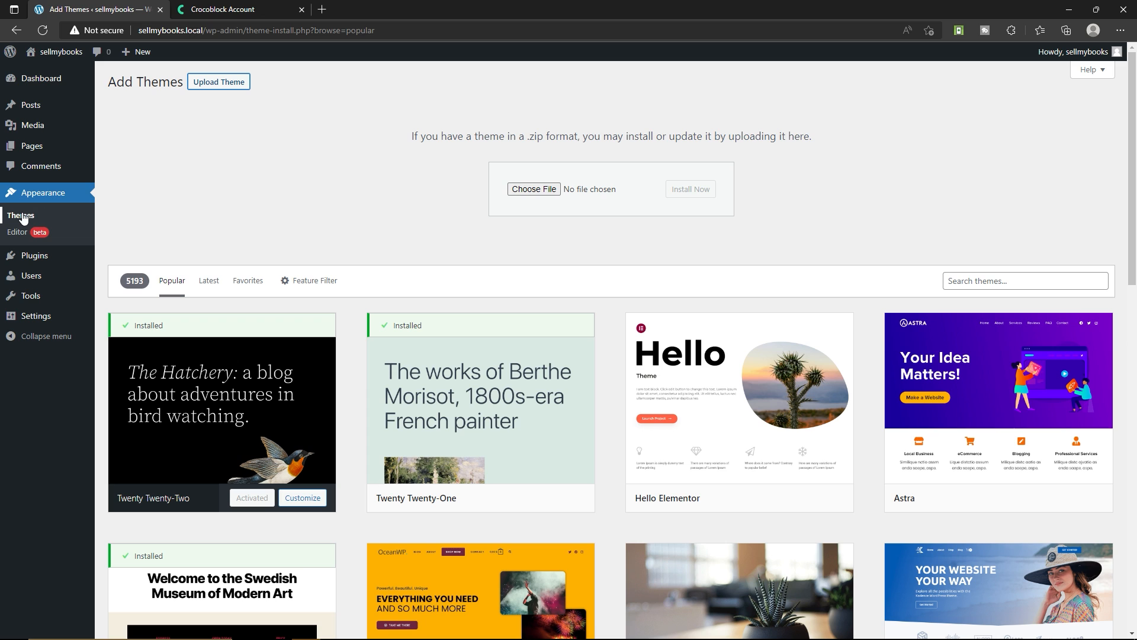
Delete the unused Twenty Twenty and Twenty Twenty-One themes from the installed themes
scroll(330, 230, "down", 3)
scroll(330, 230, "up", 3)
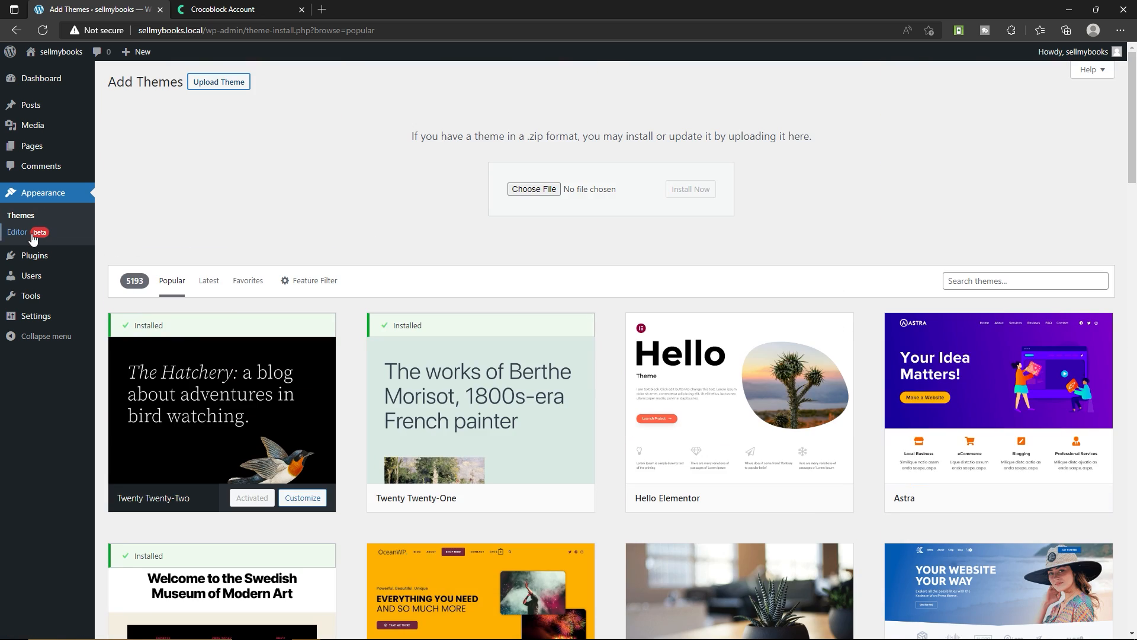
left_click(17, 217)
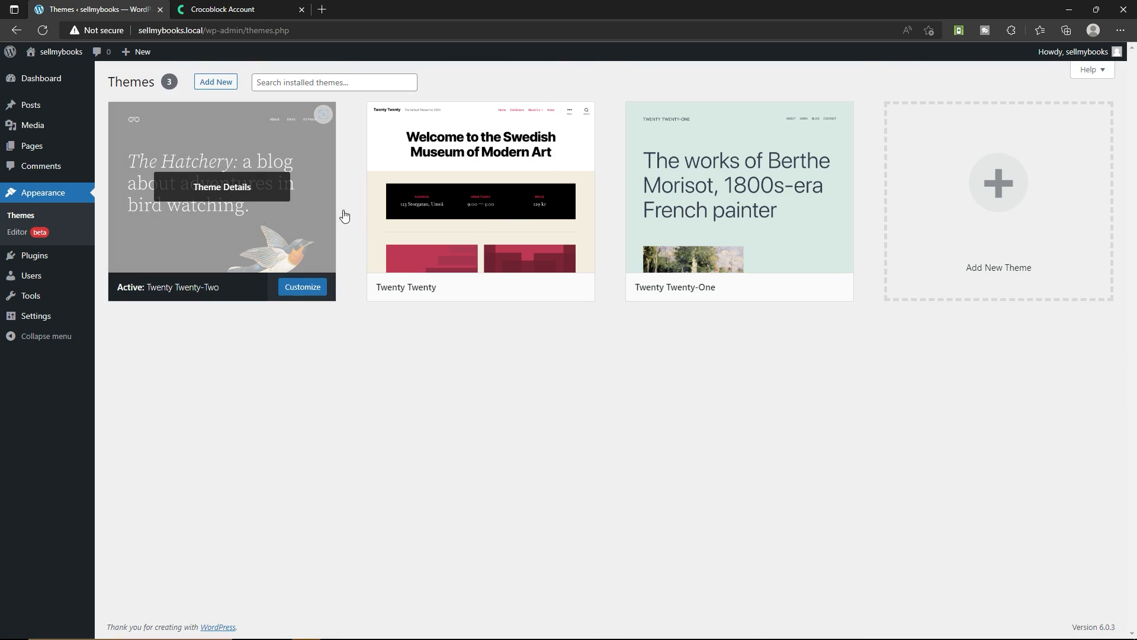
left_click(481, 181)
left_click(1018, 607)
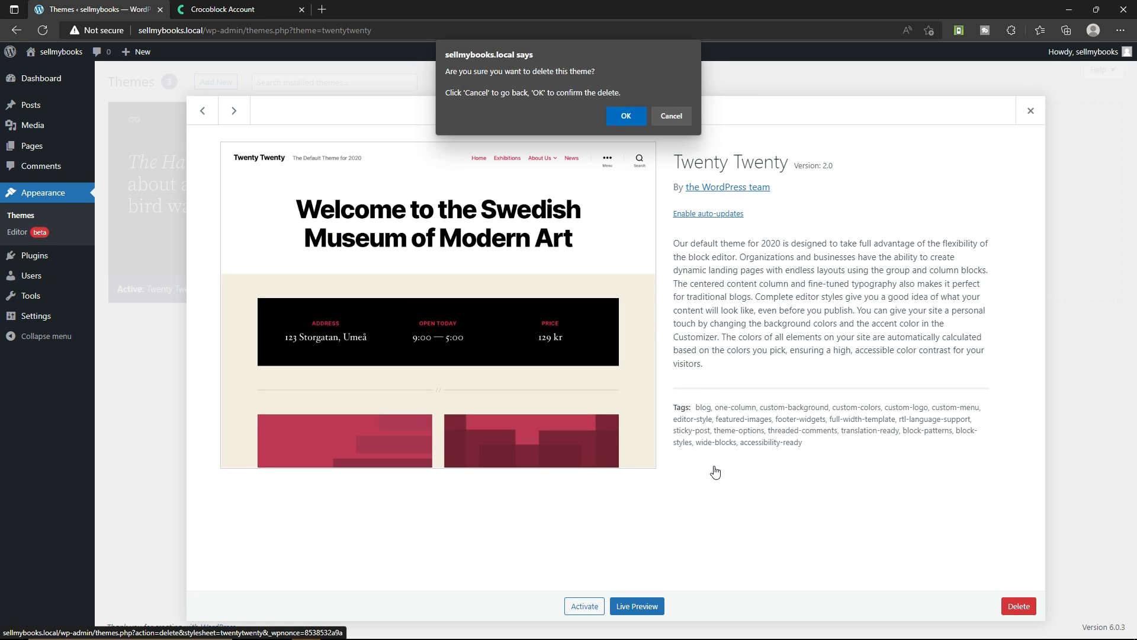
left_click(619, 119)
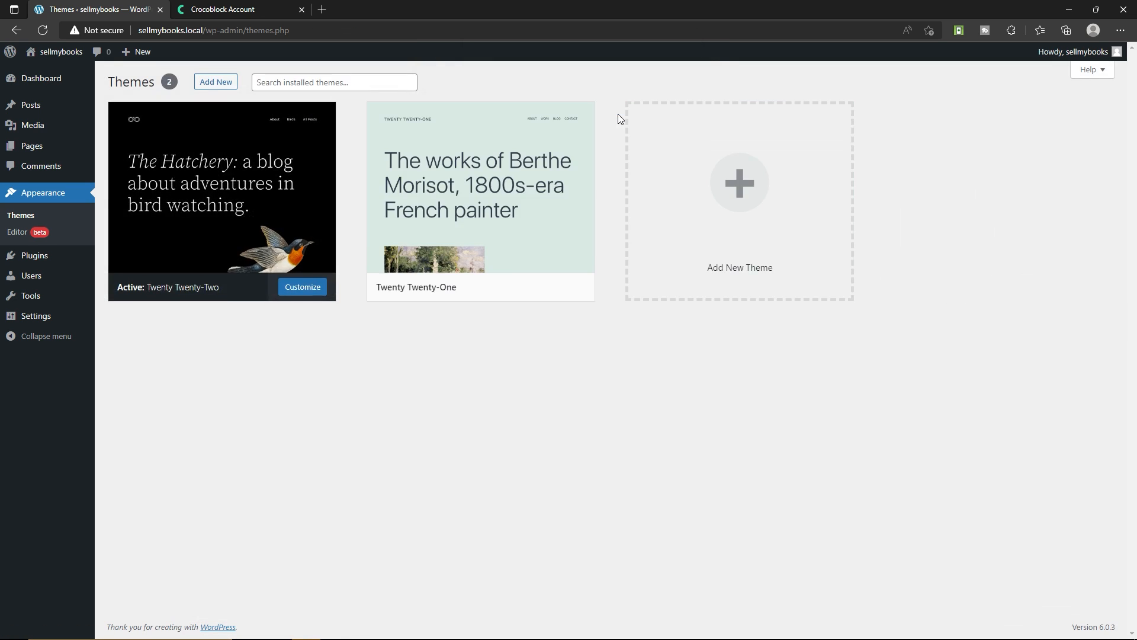
left_click(1019, 607)
left_click(622, 121)
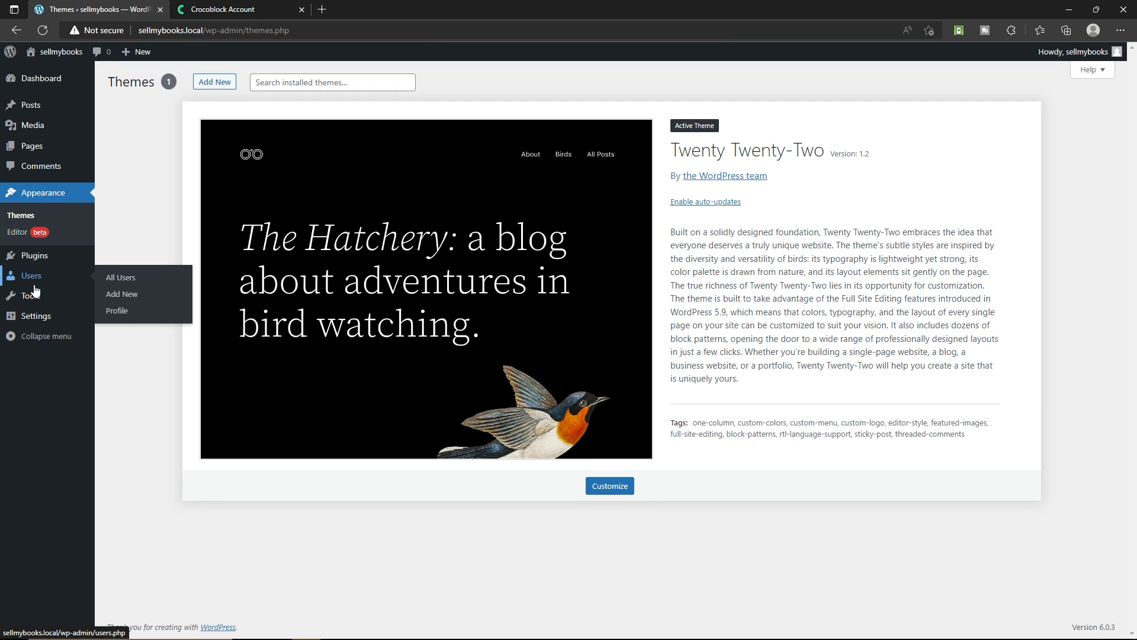
Upload crocoblock-wizard.zip as a new plugin, install it and activate it
left_click(123, 258)
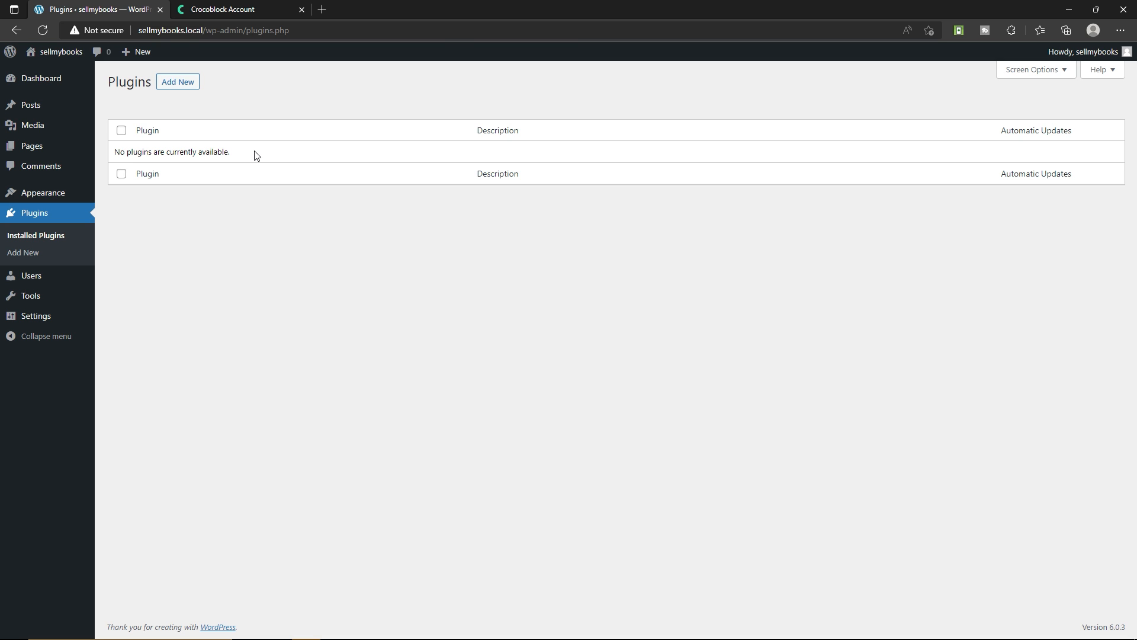
left_click(181, 85)
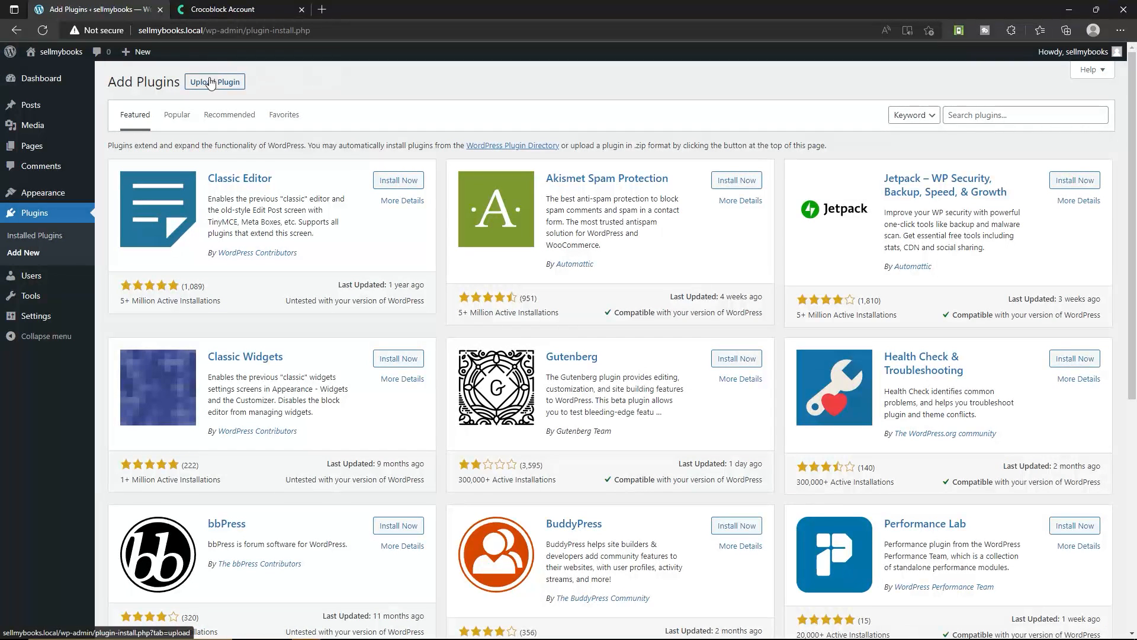
left_click(209, 83)
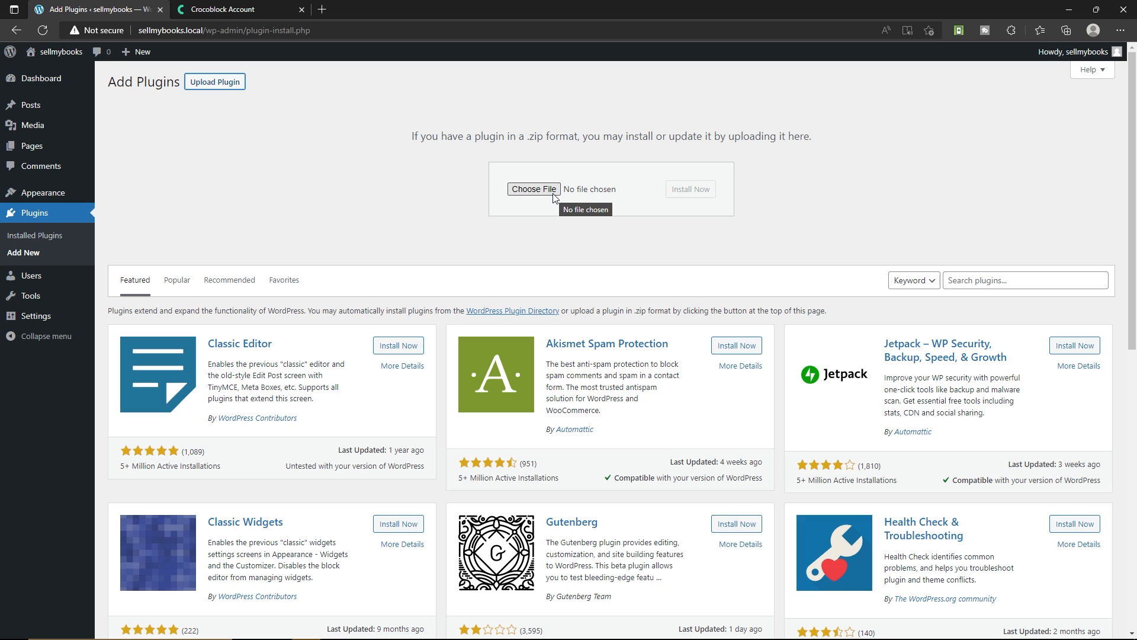
key("ctrl+j")
left_click_drag(915, 77, 545, 199)
left_click(690, 190)
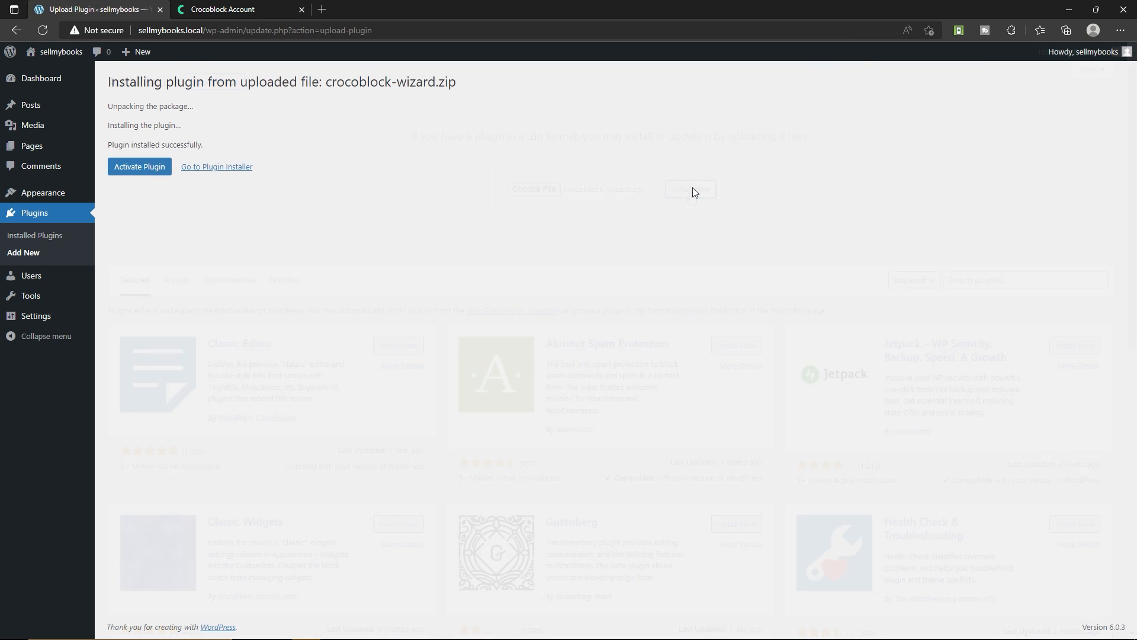
left_click(135, 171)
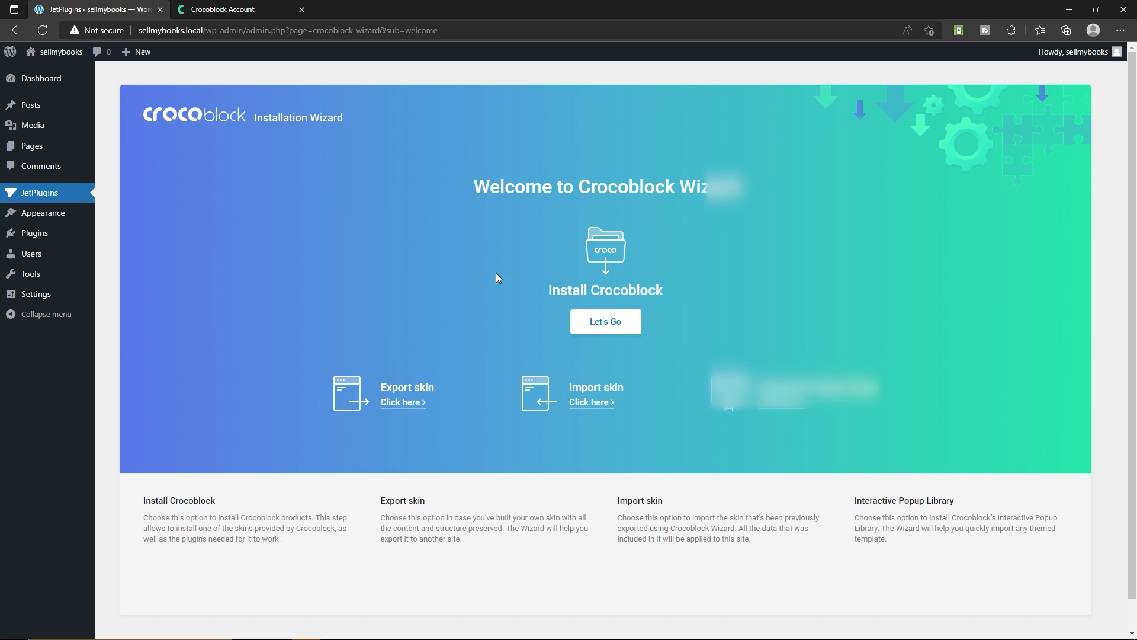
Start the Crocoblock installation and submit the license key copied from the Crocoblock account's membership details
left_click(605, 321)
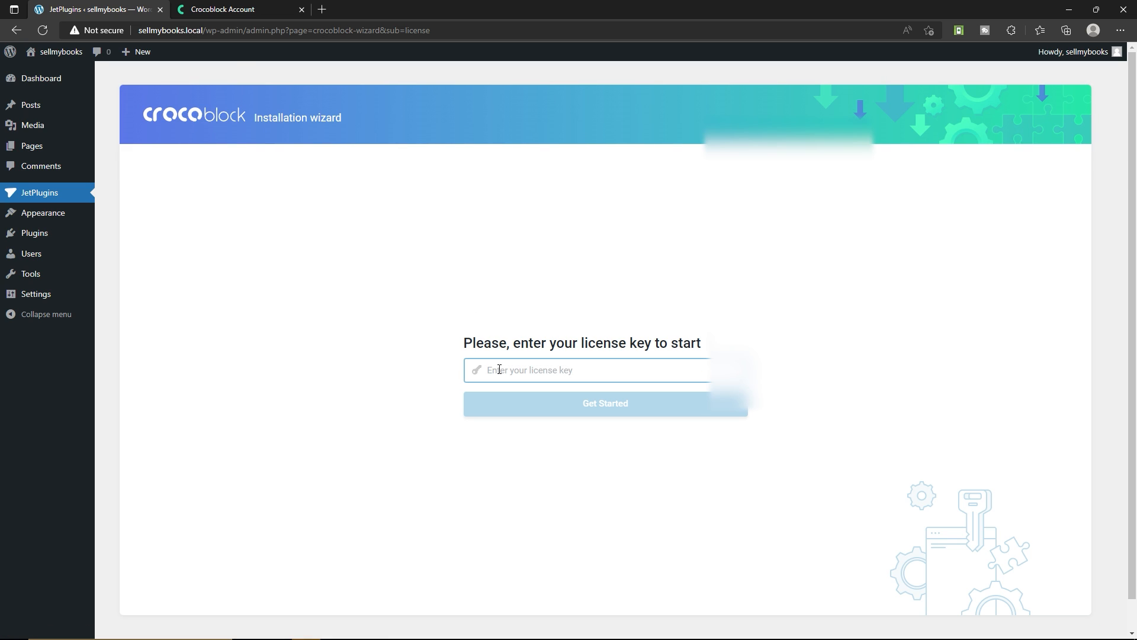
left_click(222, 6)
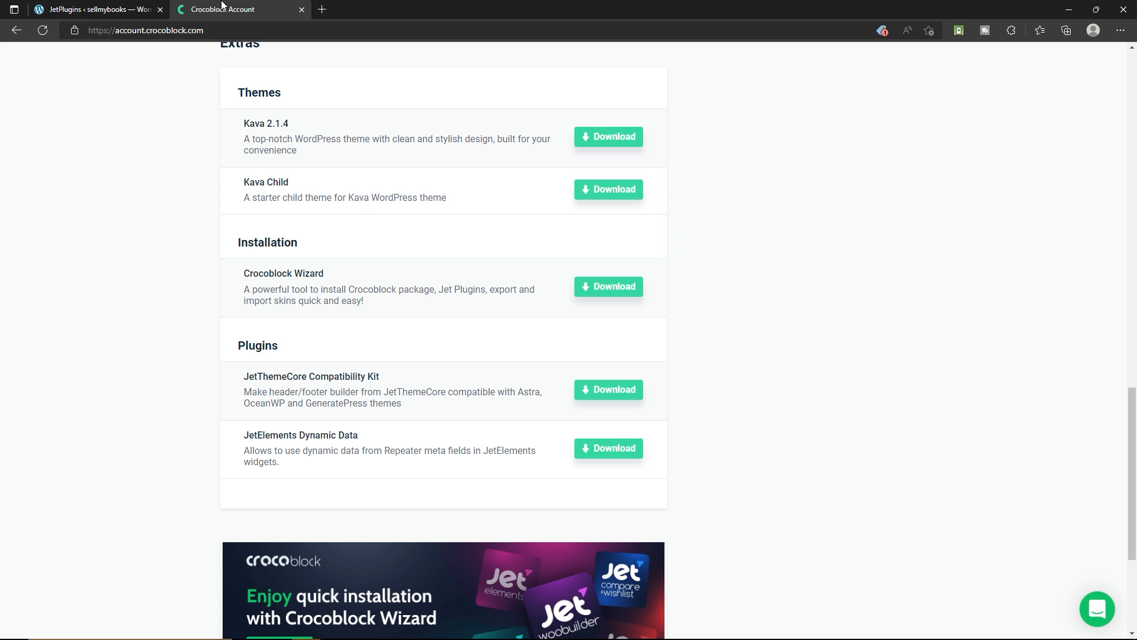
scroll(470, 241, "up", 10)
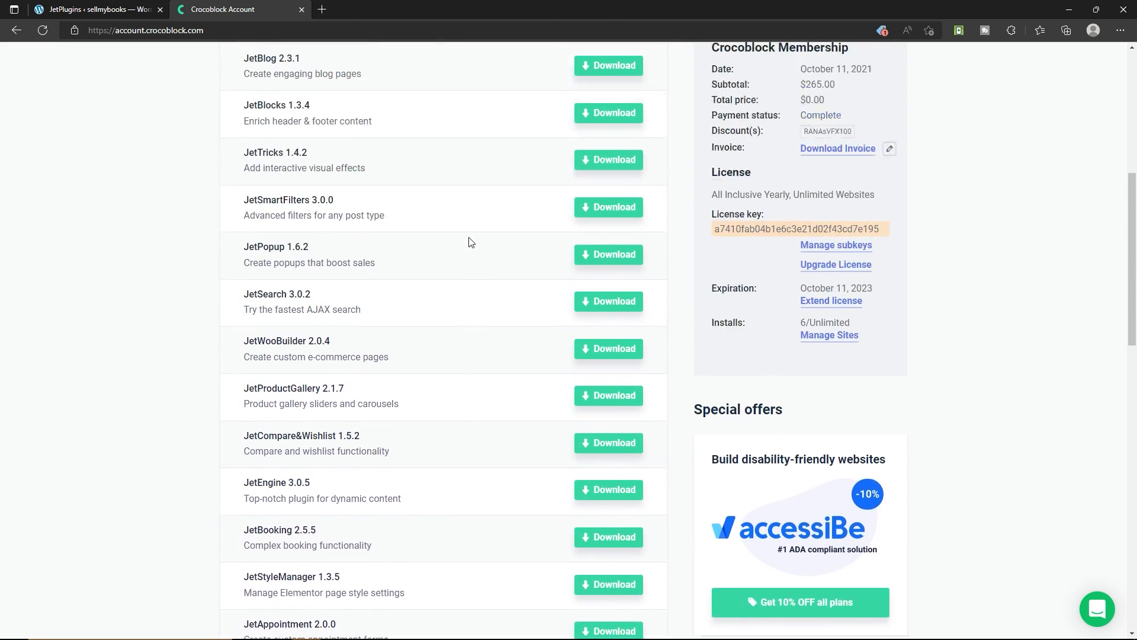
left_click(775, 290)
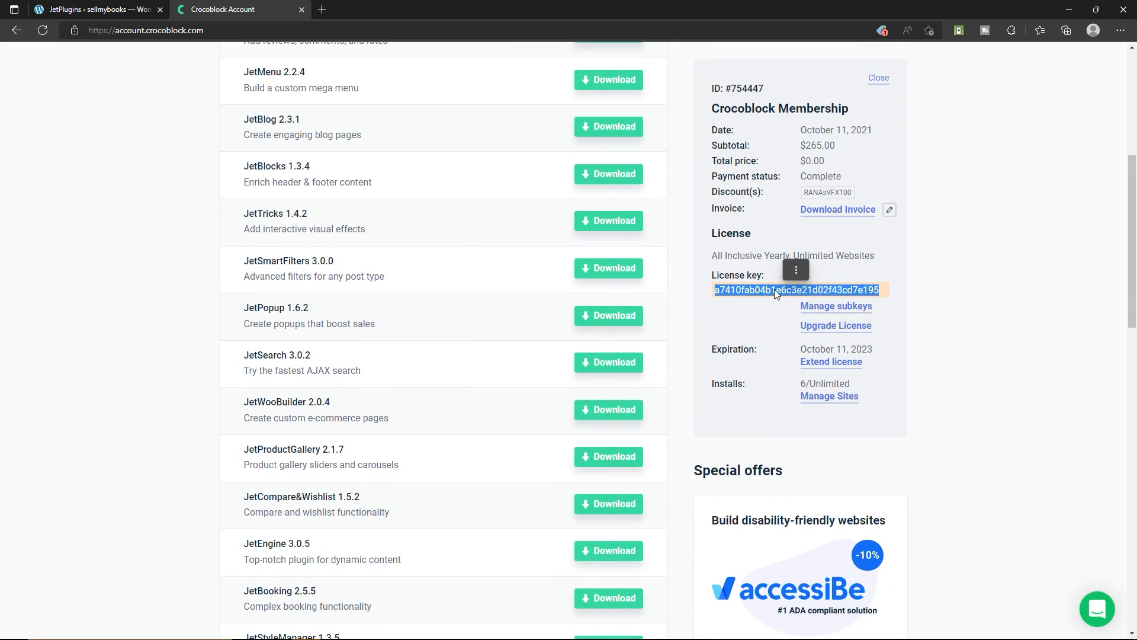
left_click(98, 9)
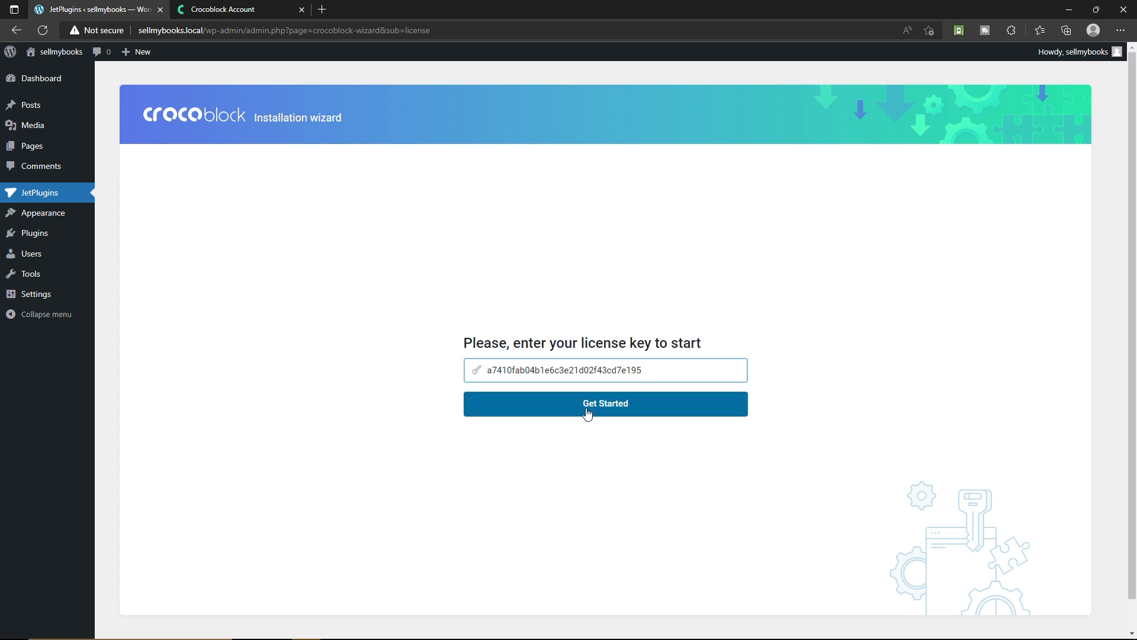
left_click(611, 413)
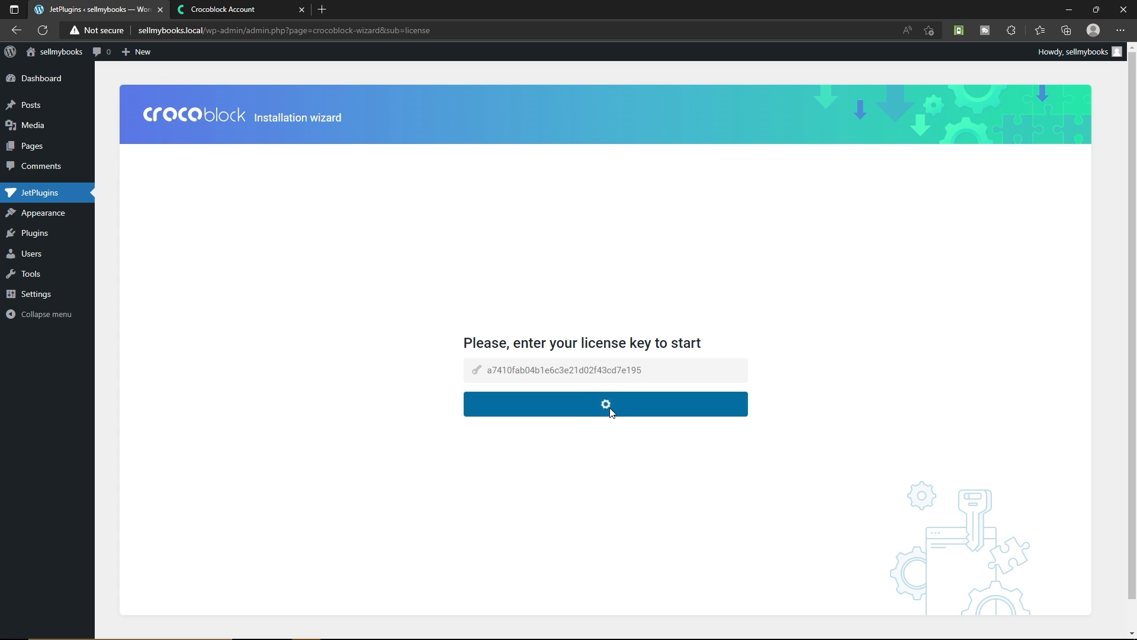
Choose the full Crocoblock installation and install the Kava theme together with its child theme
left_click(469, 362)
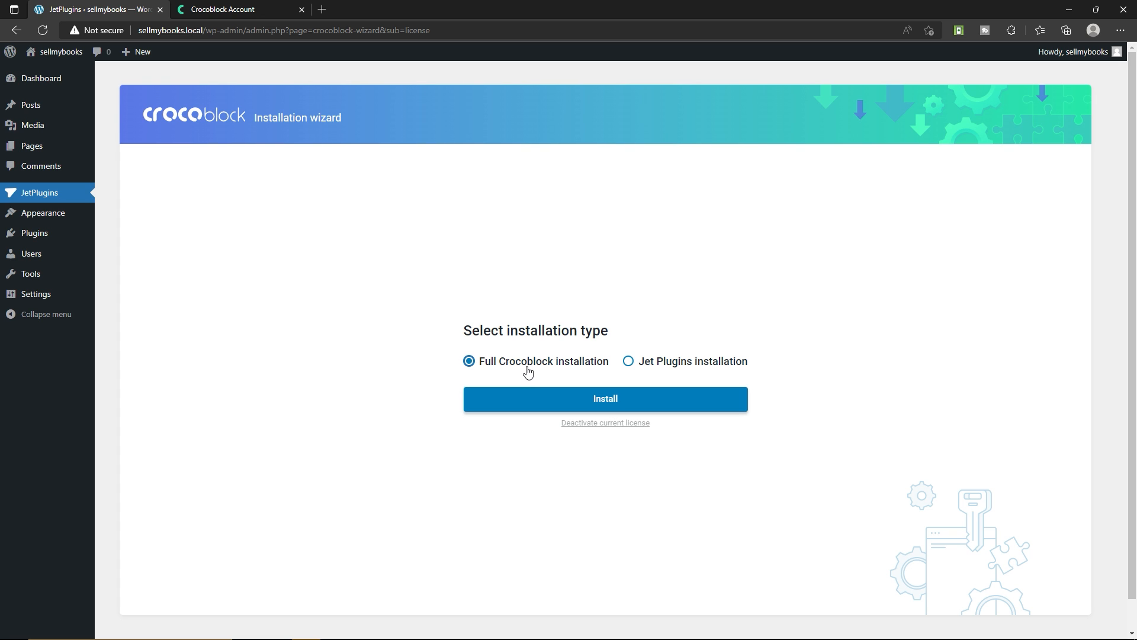
left_click(541, 405)
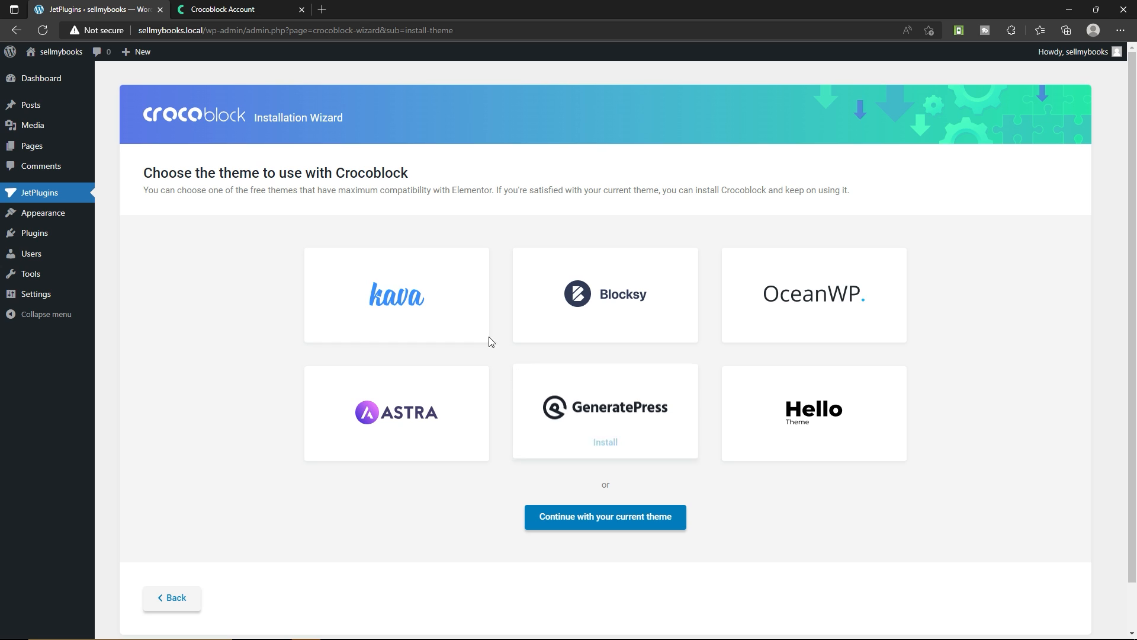
mouse_move(404, 307)
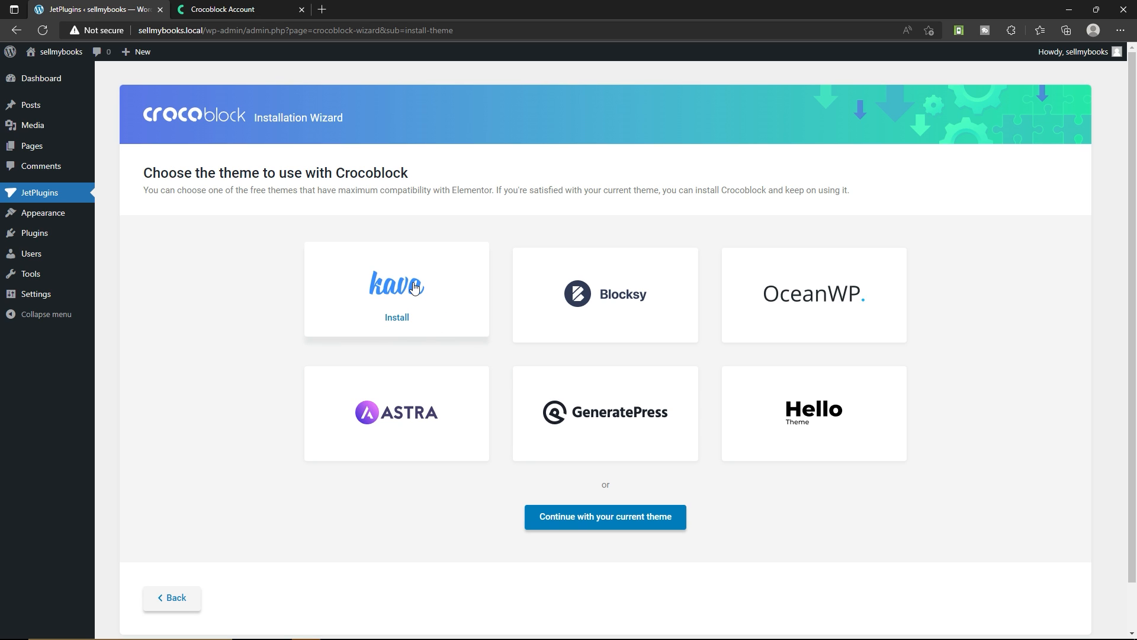
left_click(397, 318)
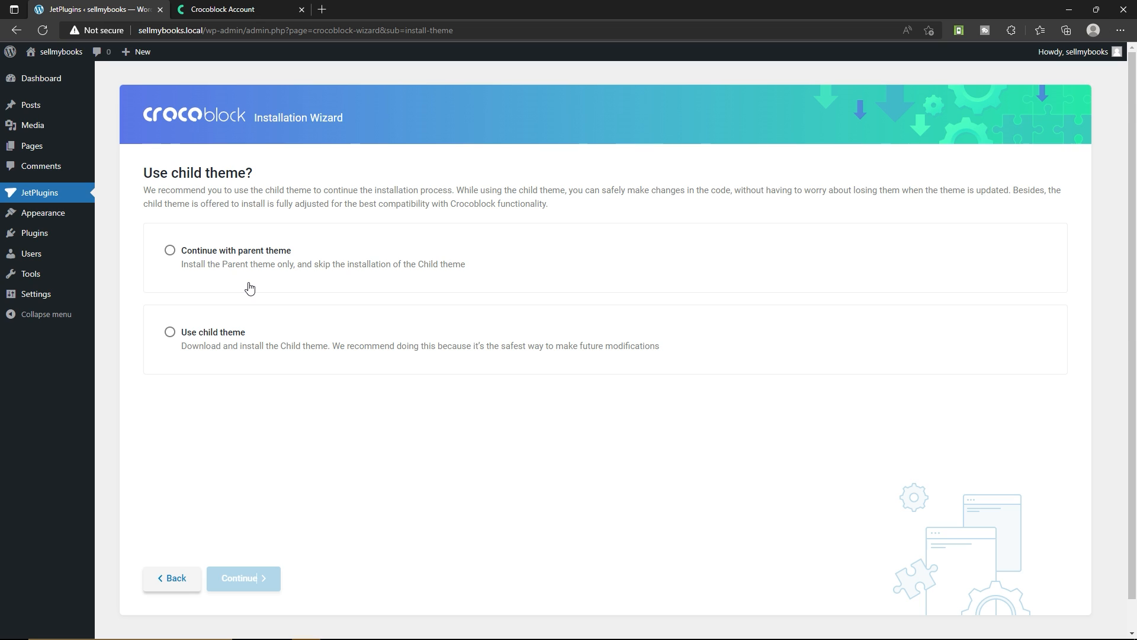
left_click(203, 354)
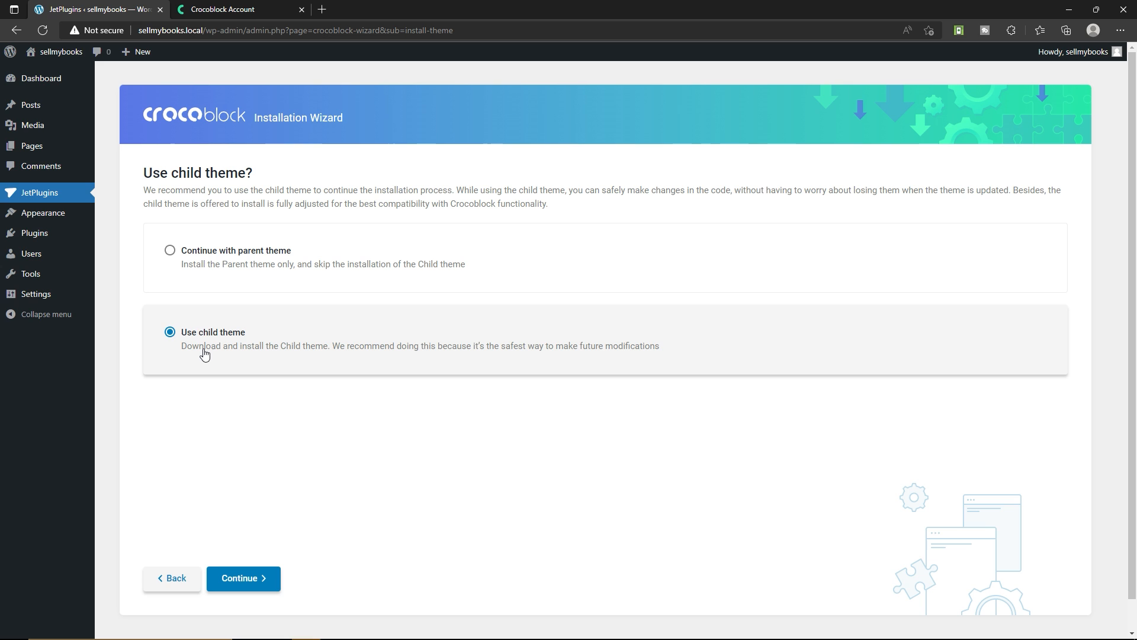
left_click(266, 579)
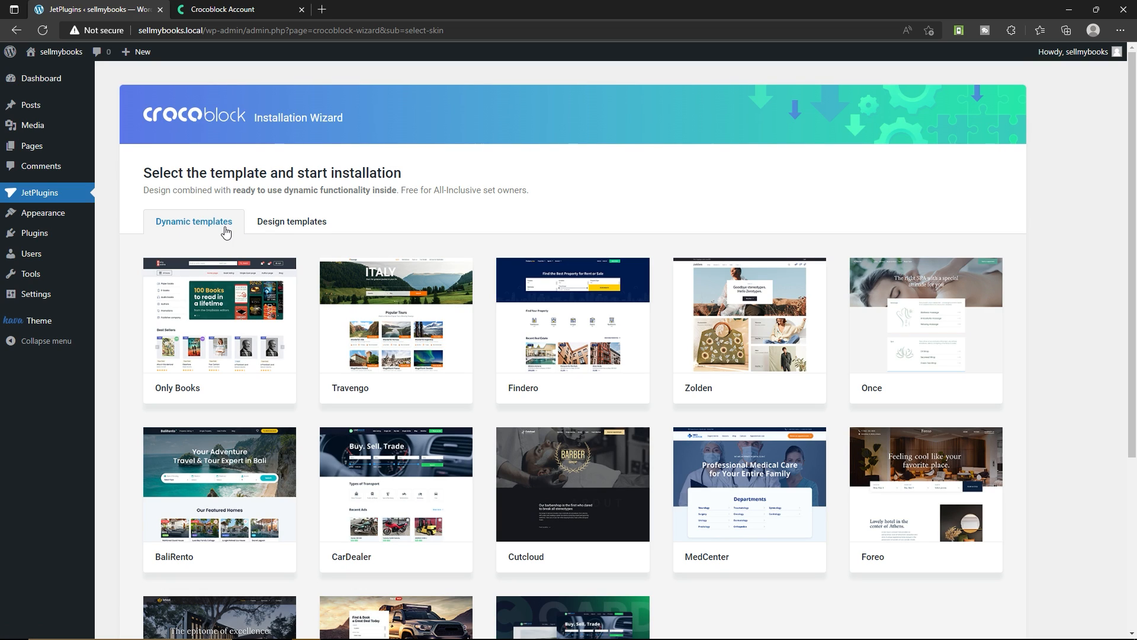
Start installing the Only Books dynamic template with all required plugins and no extra plugins
mouse_move(163, 398)
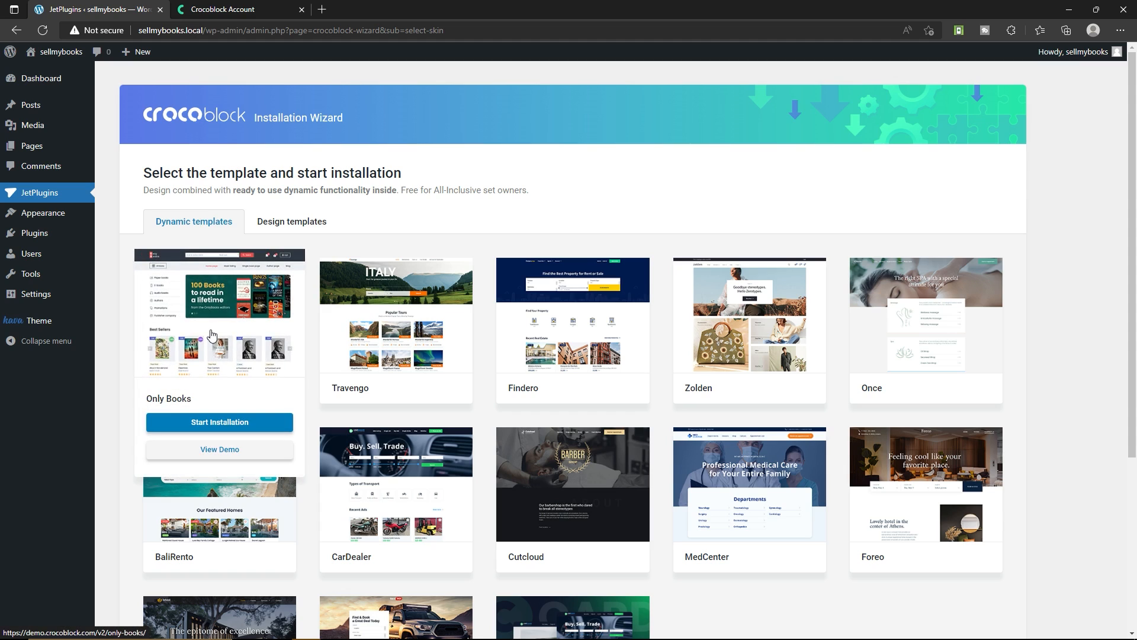
left_click(210, 422)
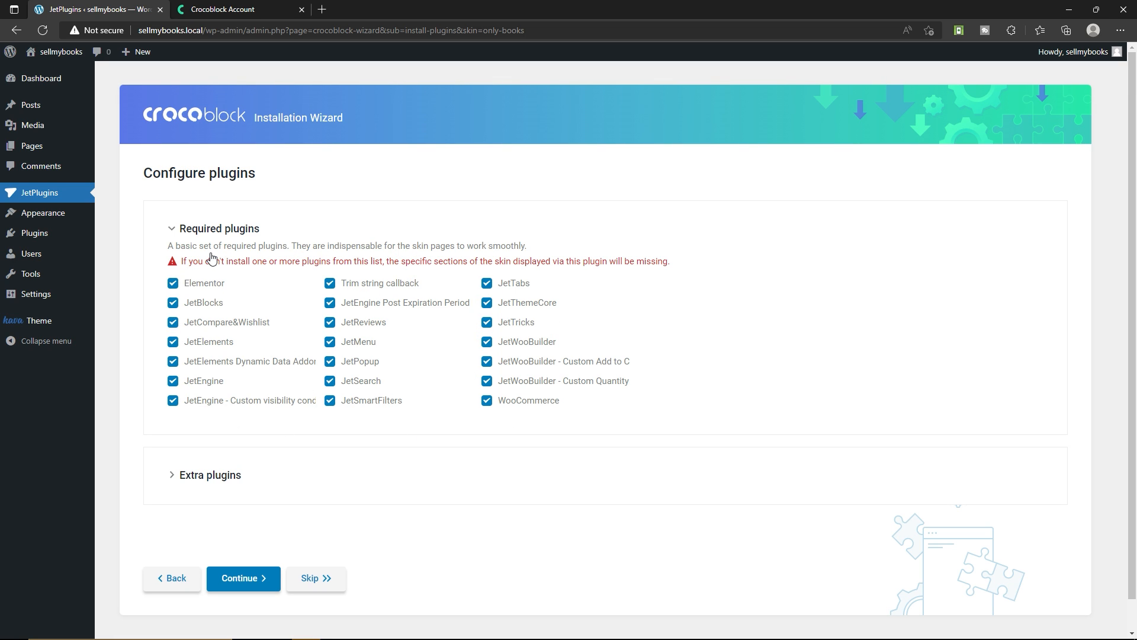
left_click(171, 475)
scroll(186, 424, "down", 3)
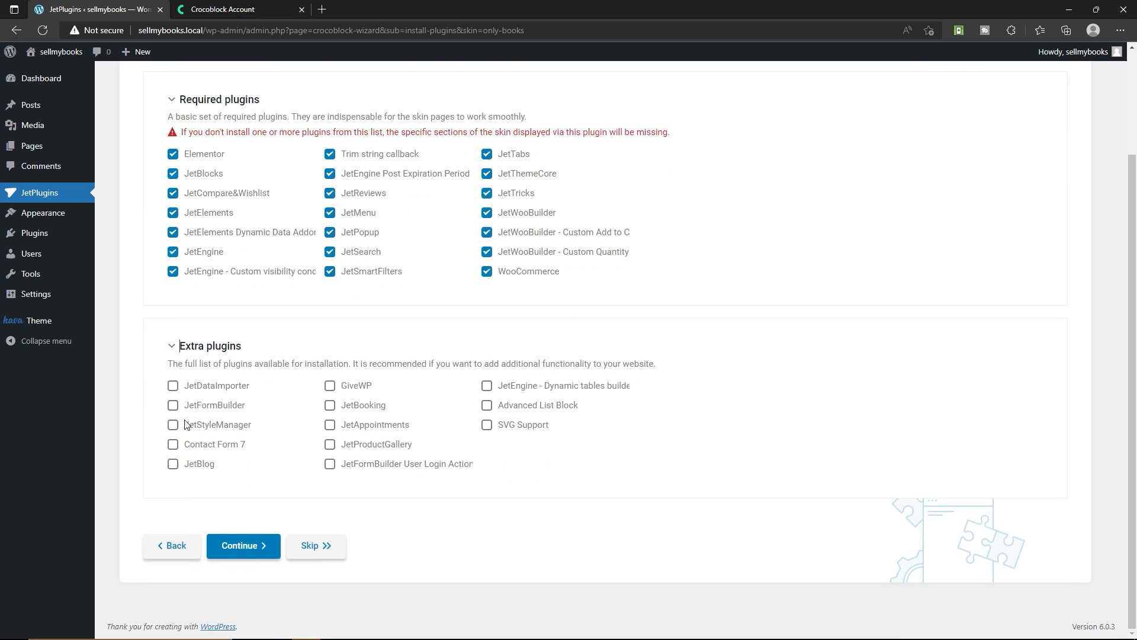
left_click(171, 349)
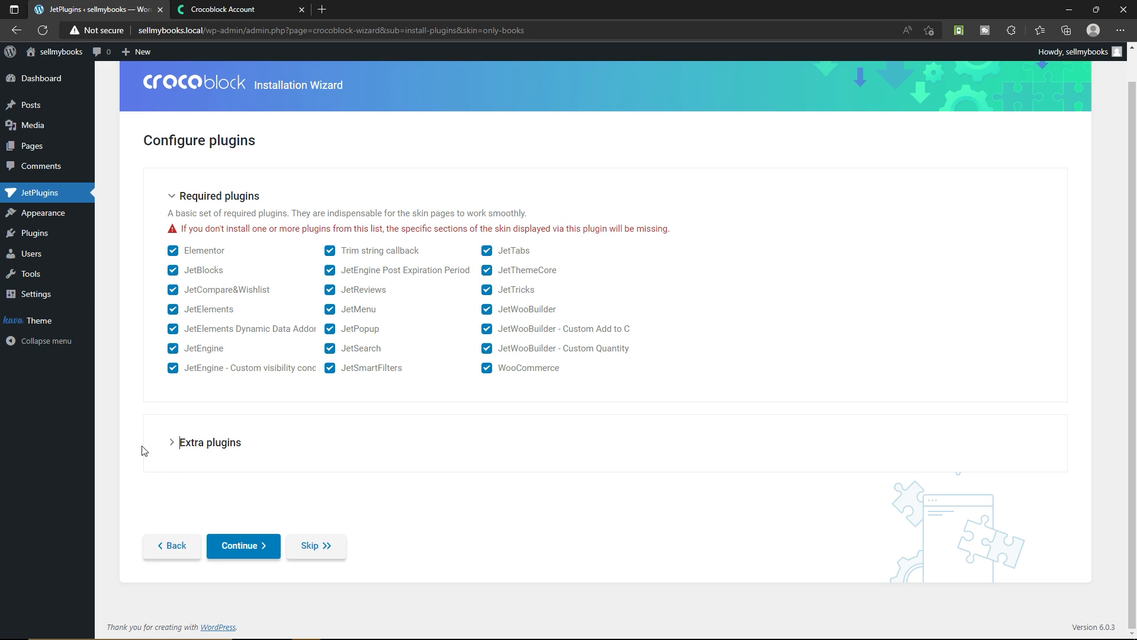
left_click(256, 555)
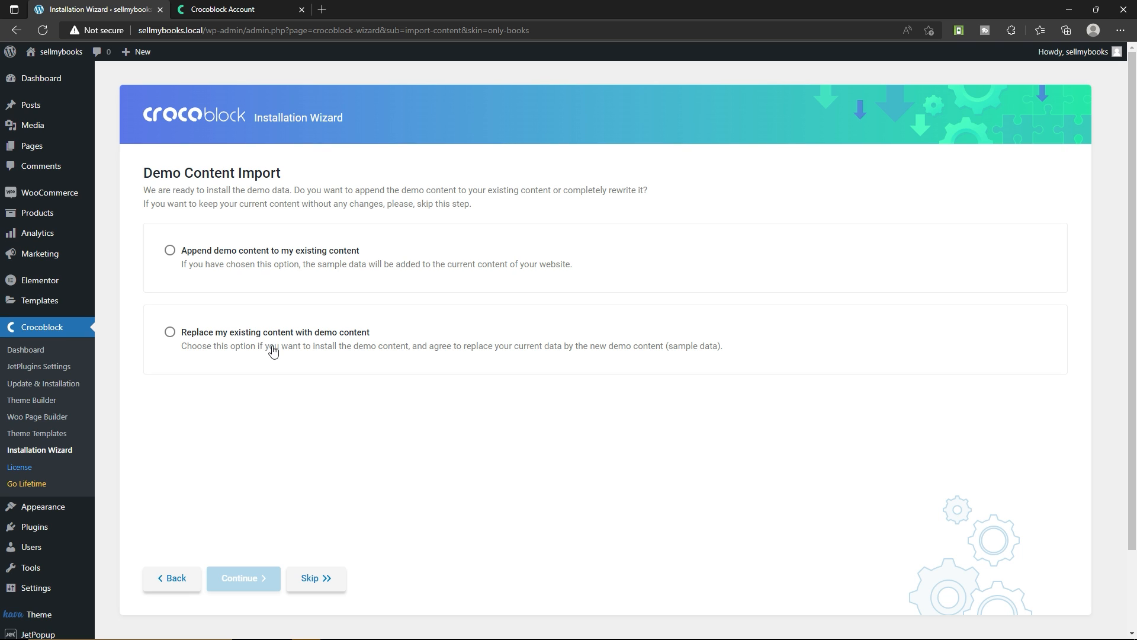
Import the demo content by appending it to the existing content and finish the installation wizard
left_click(241, 270)
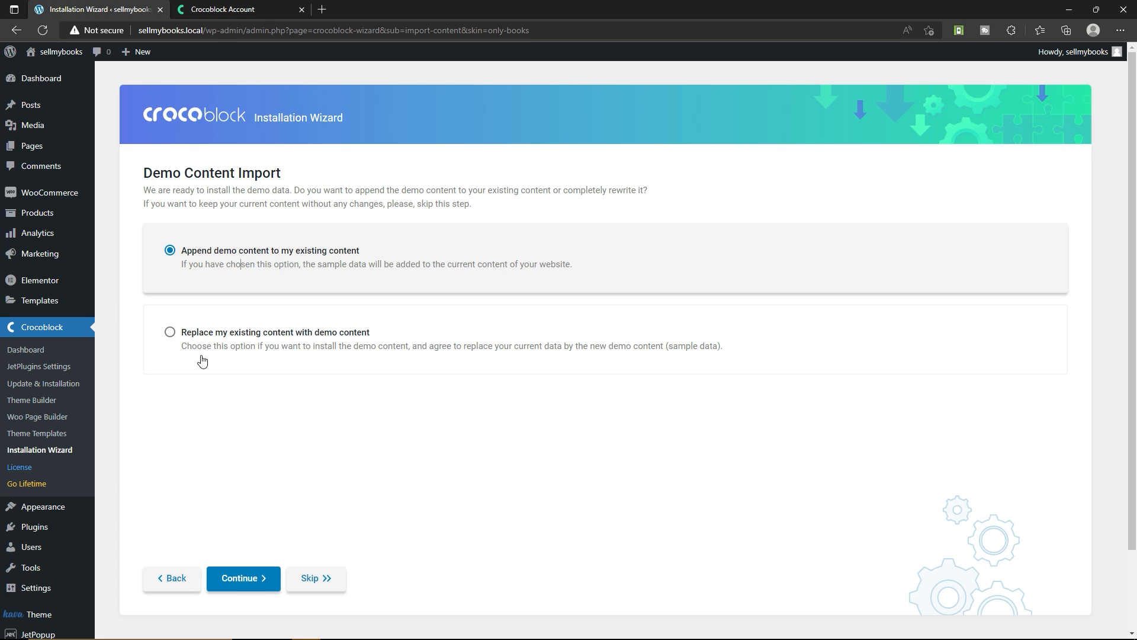
left_click(249, 582)
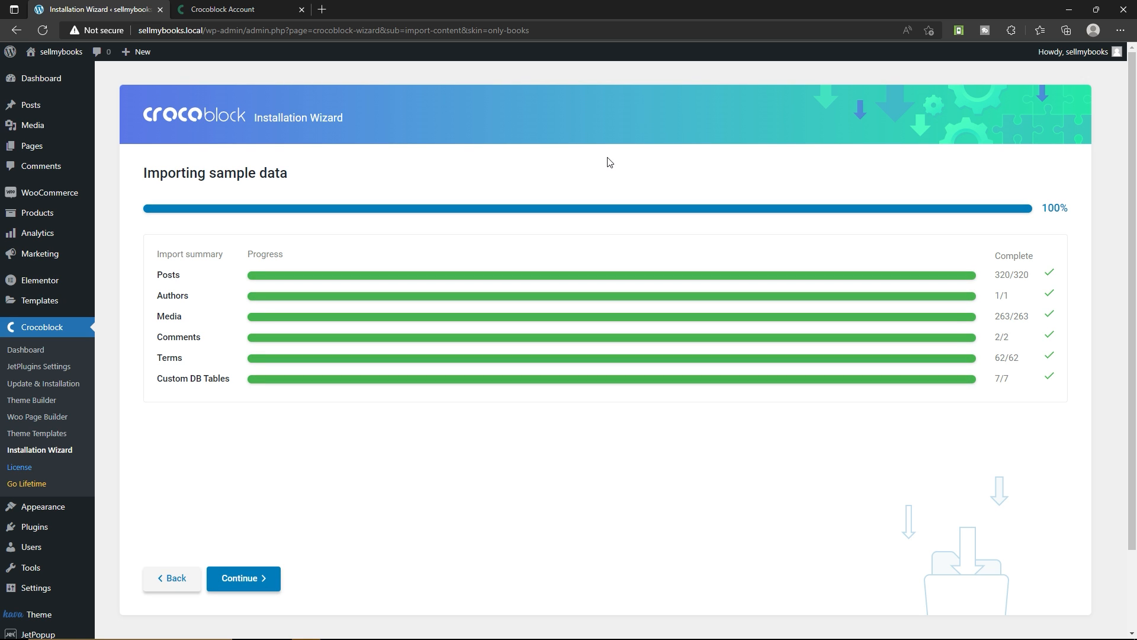
left_click(249, 587)
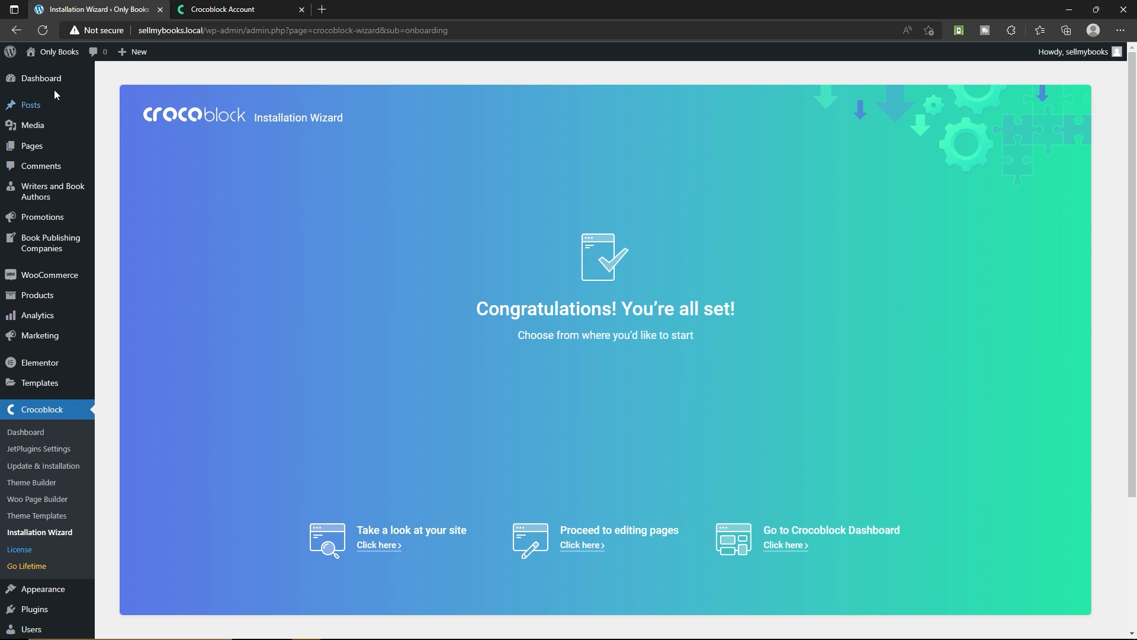
Run the JetCw, JetElements, JetMenu, JetPopup, JetTabs and JetWooBuilder data updates from the dashboard, and open the site's connection security information
left_click(23, 79)
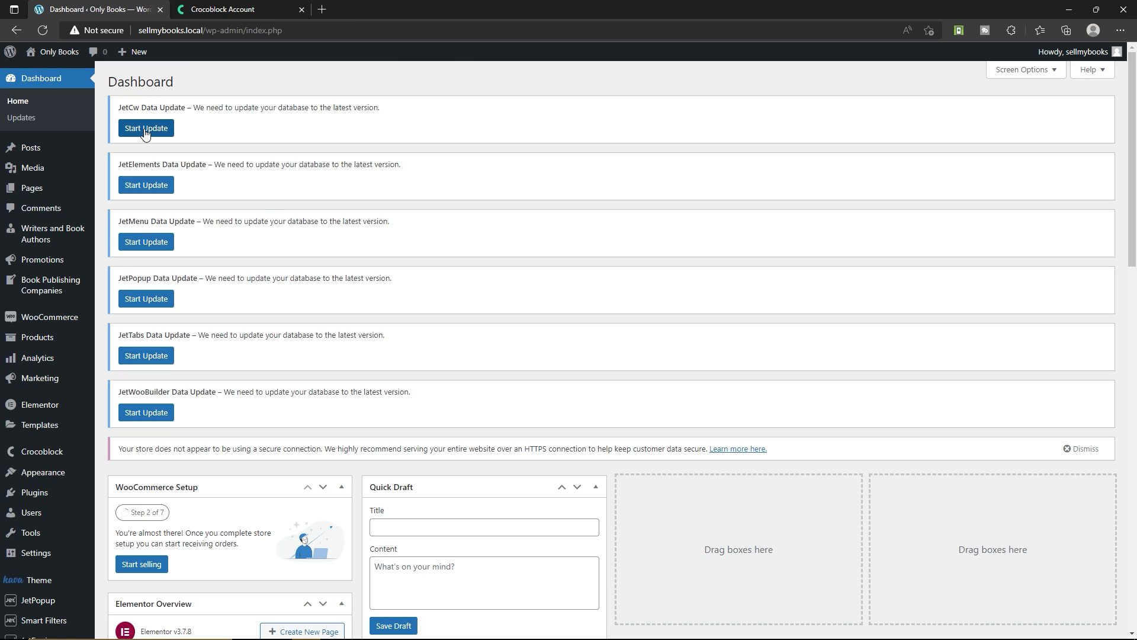
left_click(145, 130)
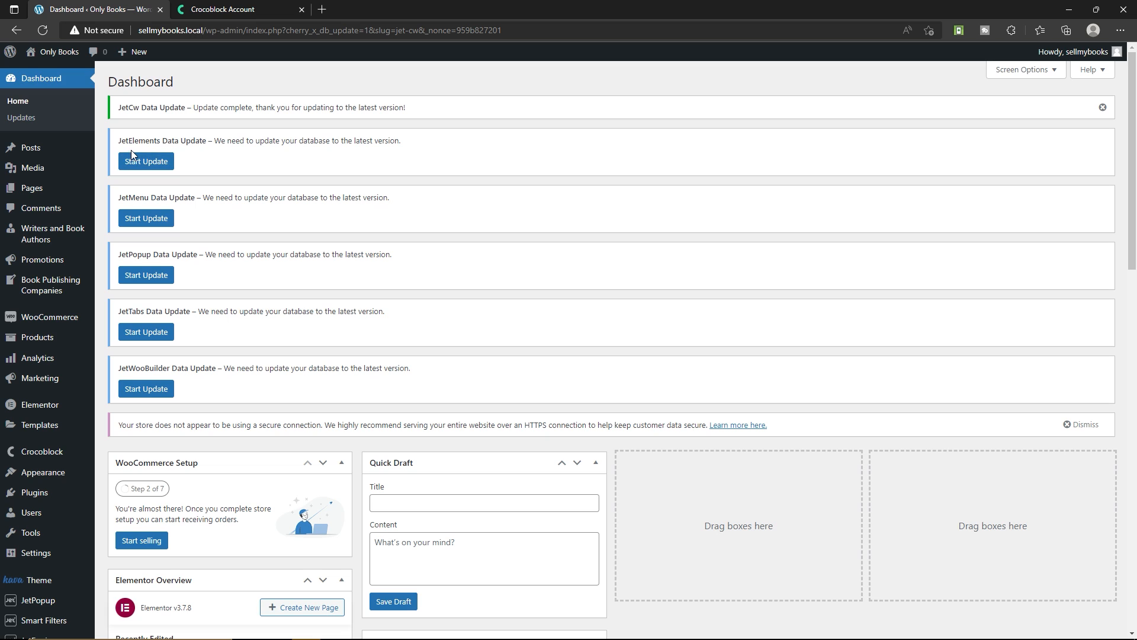
left_click(142, 161)
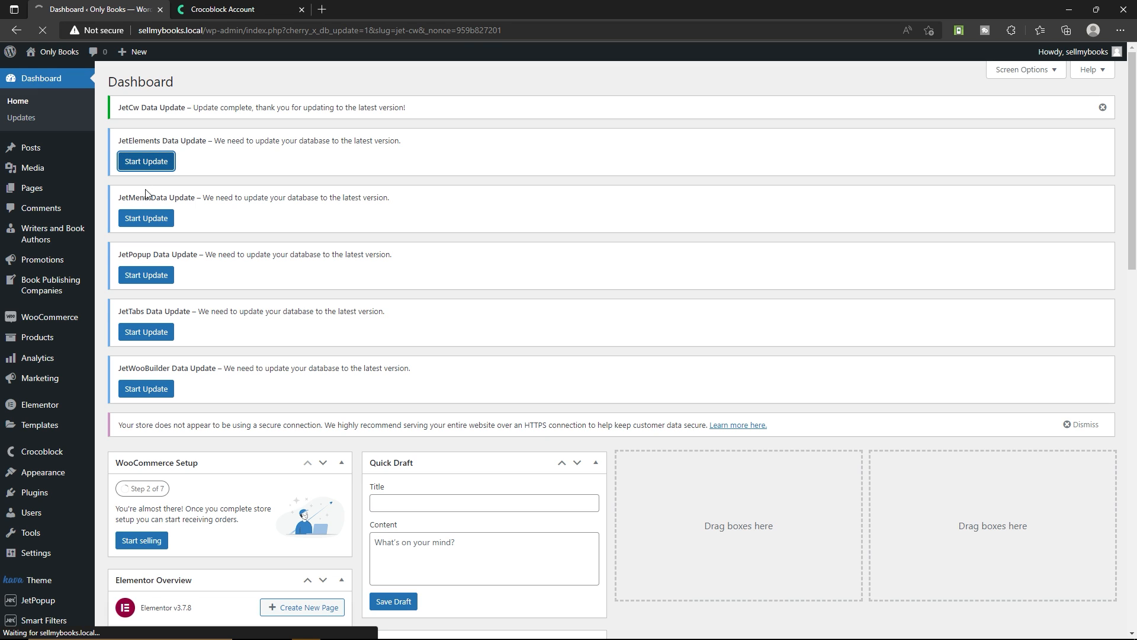
left_click(148, 162)
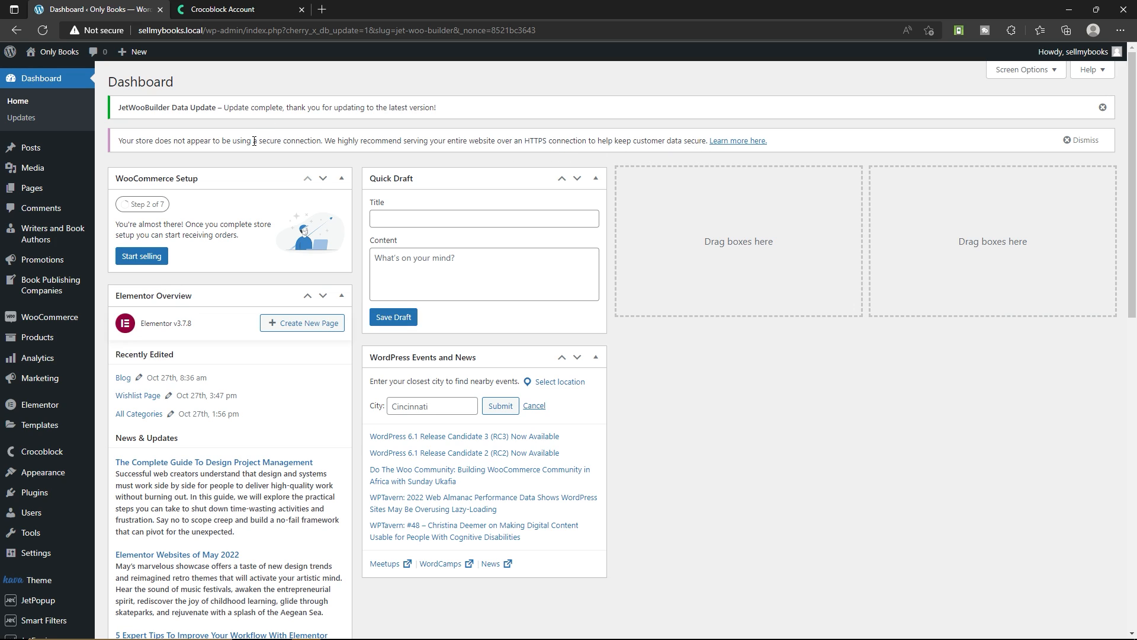
left_click(108, 31)
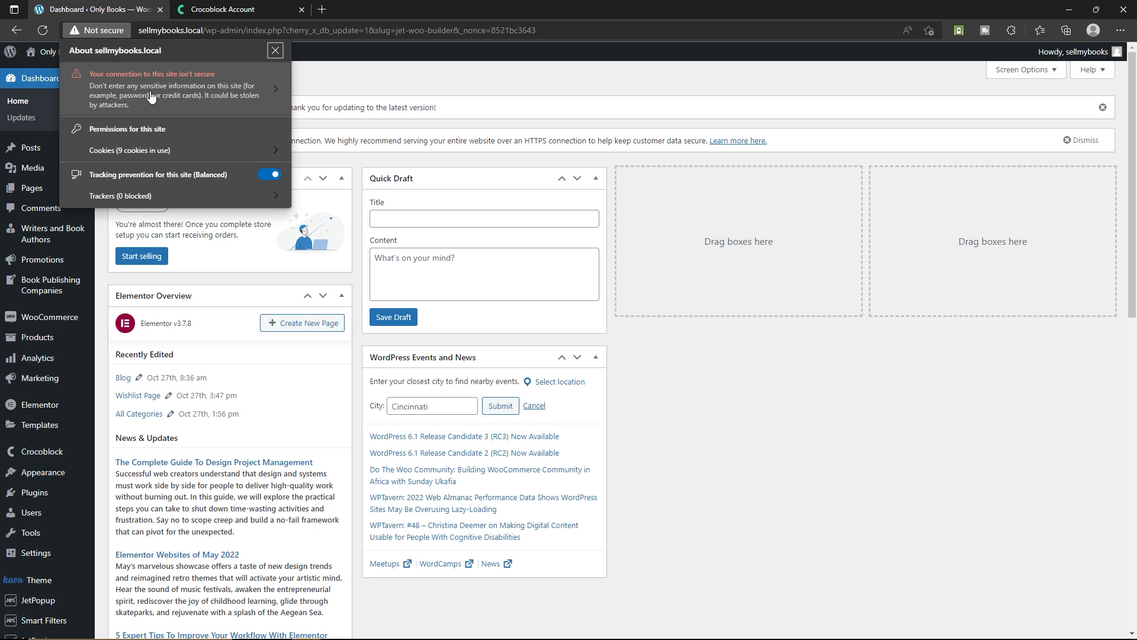
Open the Only Books site's front end in a separate tab, look over the home page, and close it
left_click(415, 141)
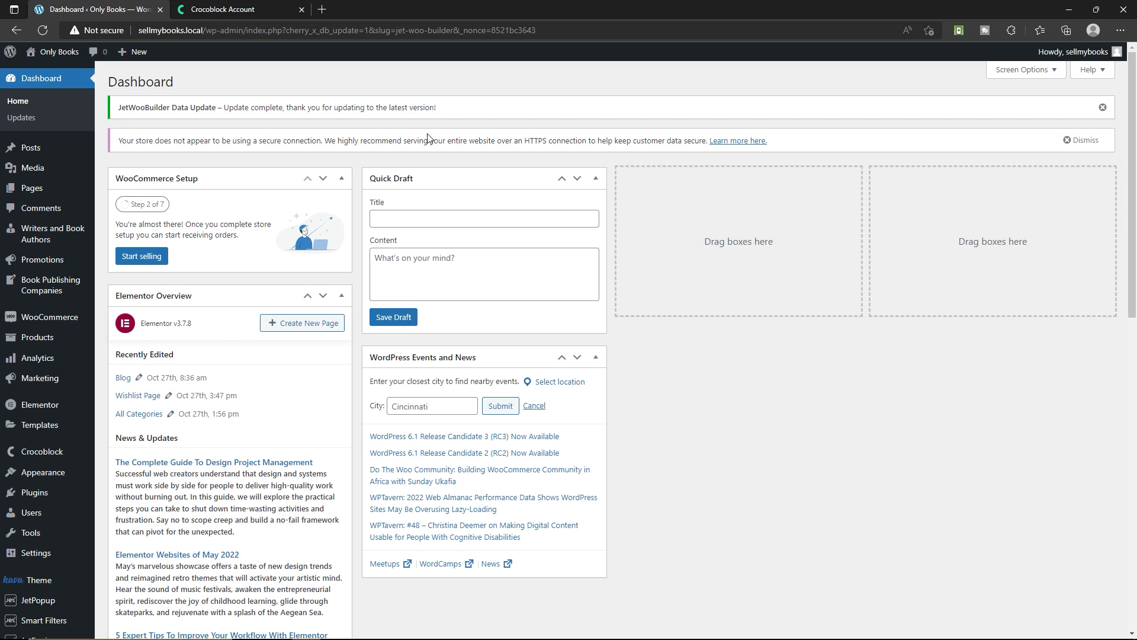
mouse_move(45, 53)
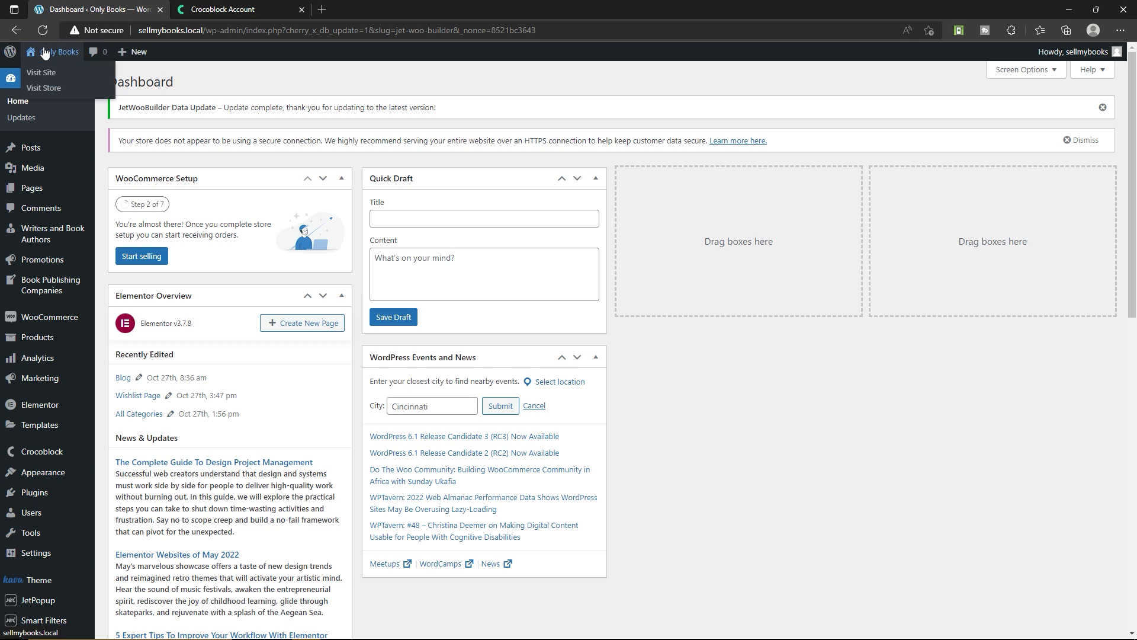
right_click(46, 80)
left_click(70, 87)
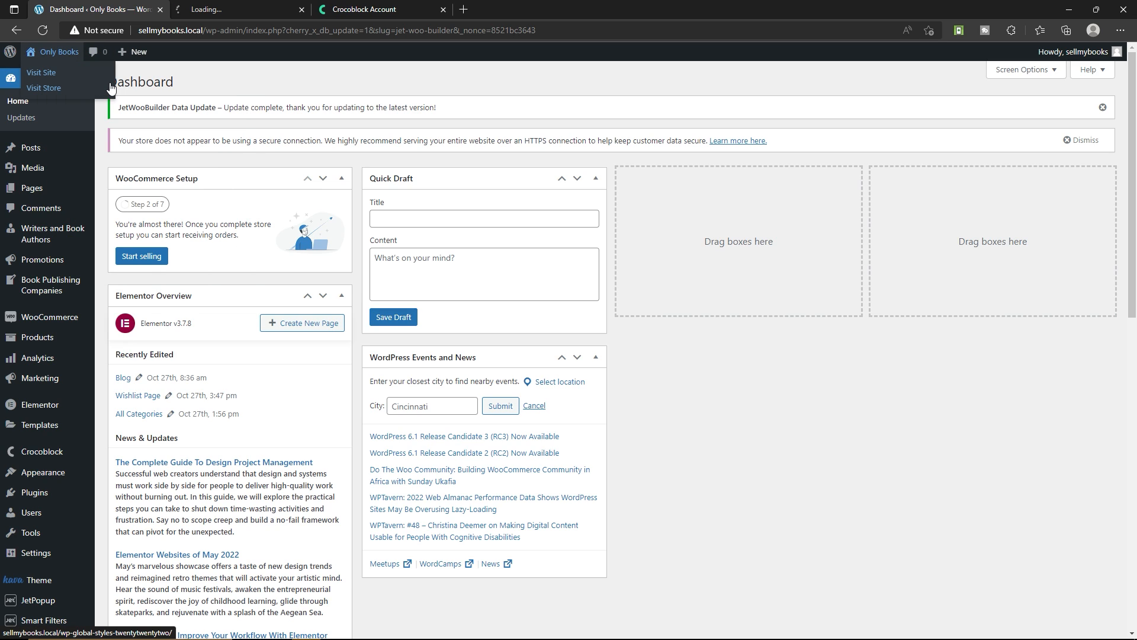
left_click(248, 5)
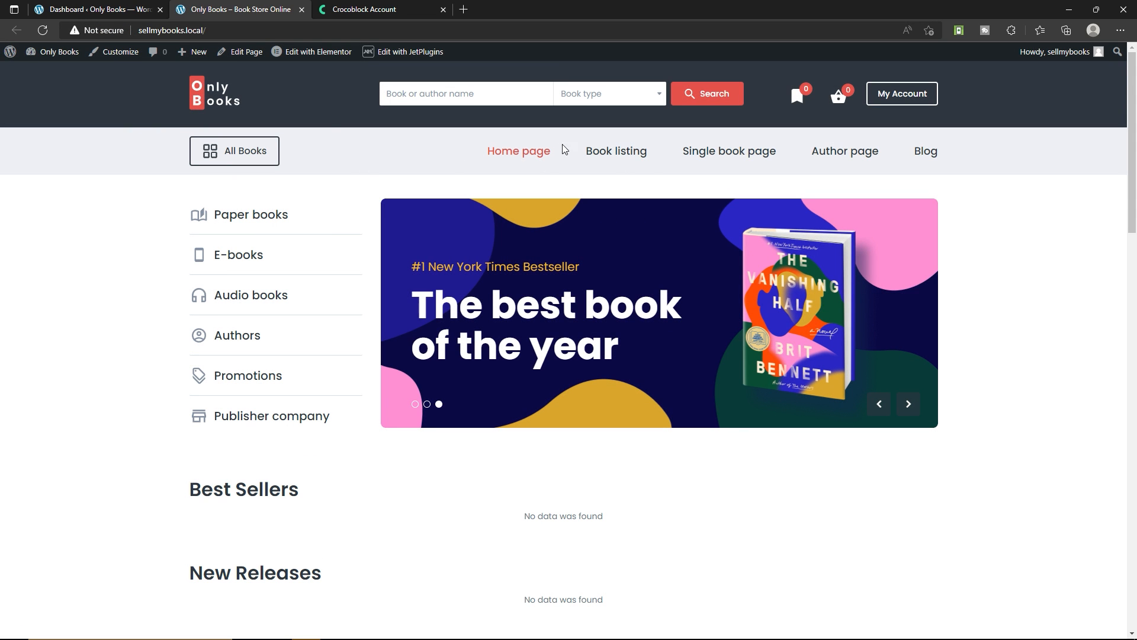
scroll(437, 185, "down", 15)
scroll(365, 185, "up", 15)
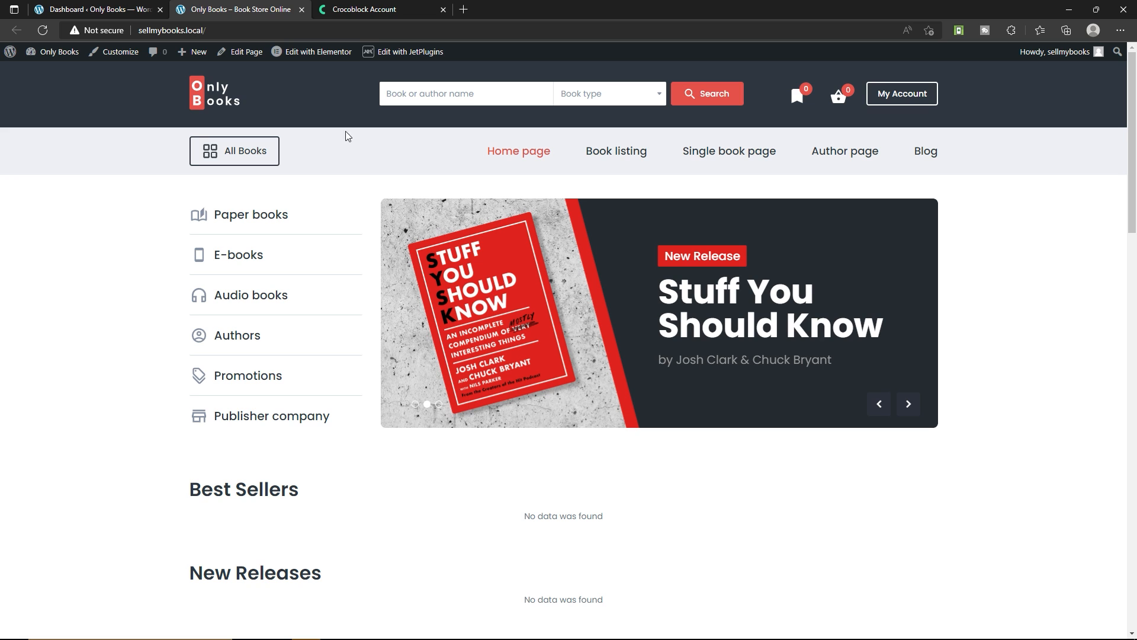
left_click(300, 10)
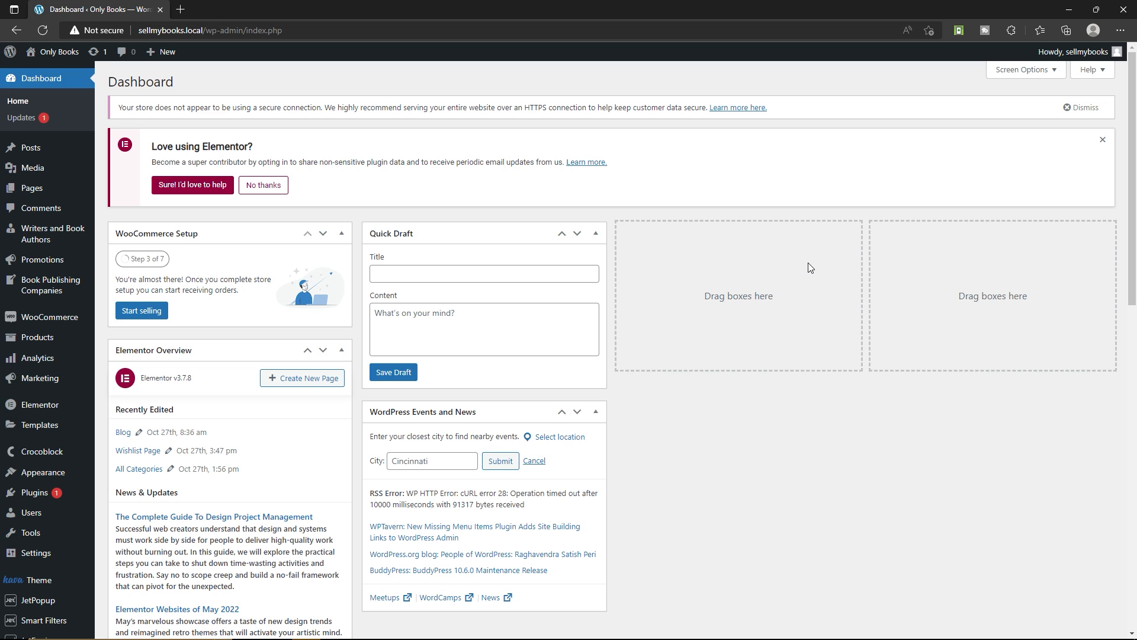
Fill in the store's address lines, city and postcode in the WooCommerce general settings and save them
mouse_move(59, 323)
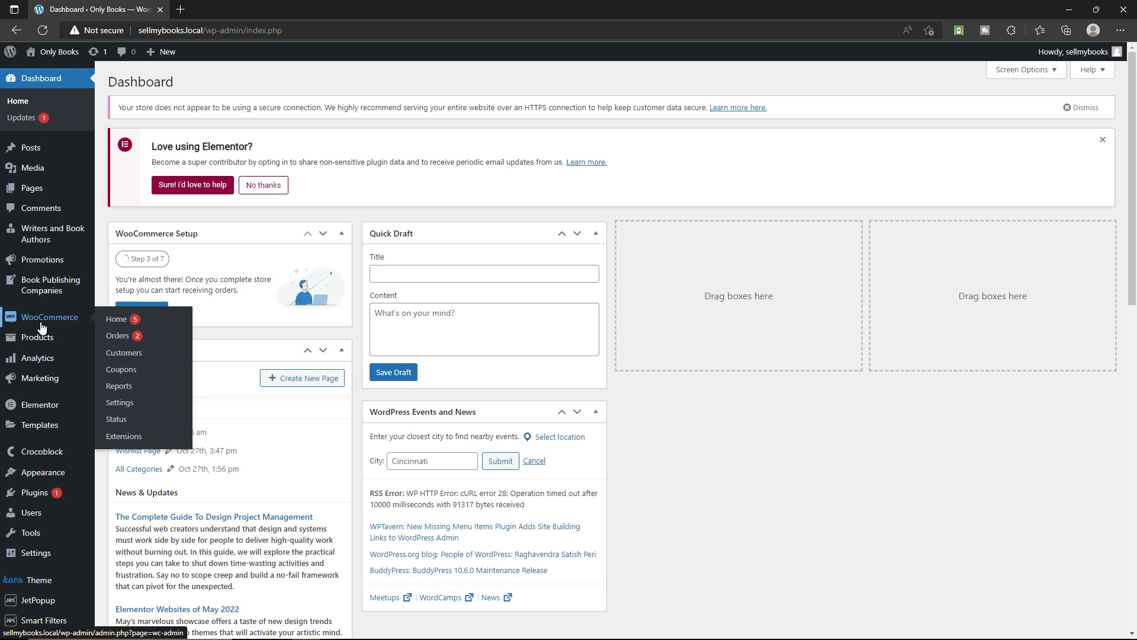
left_click(132, 402)
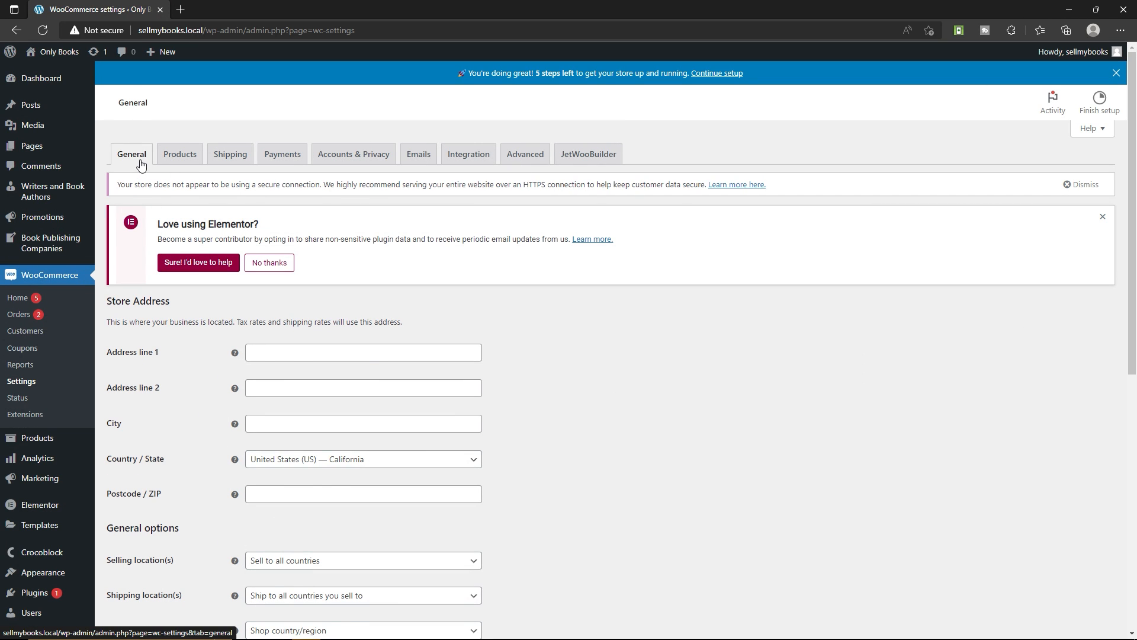
scroll(142, 236, "down", 2)
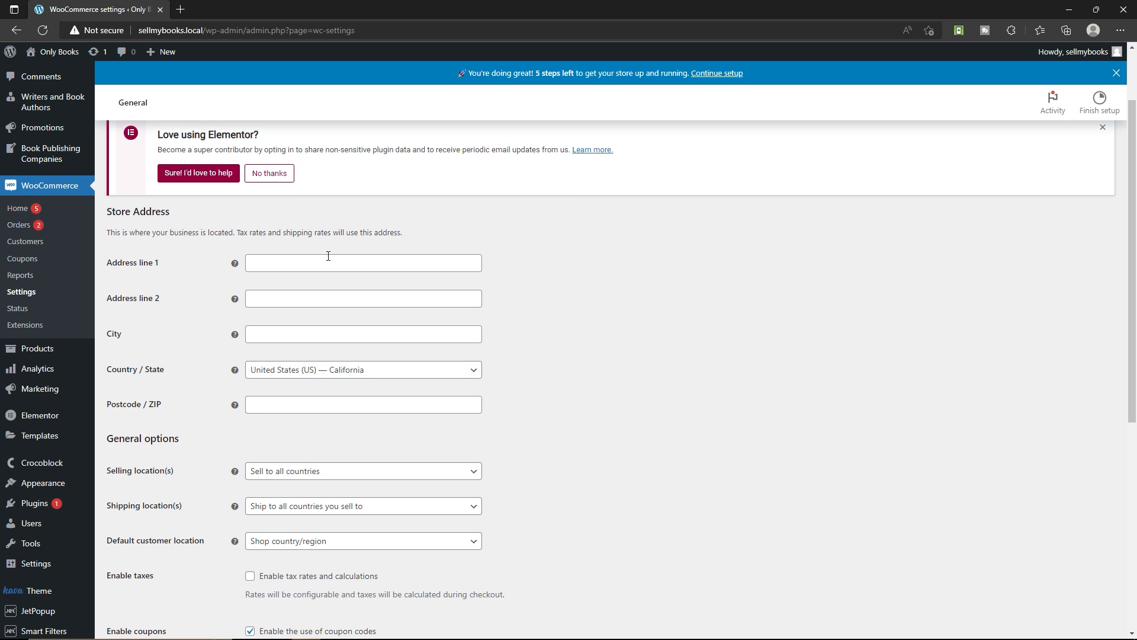
scroll(175, 310, "down", 6)
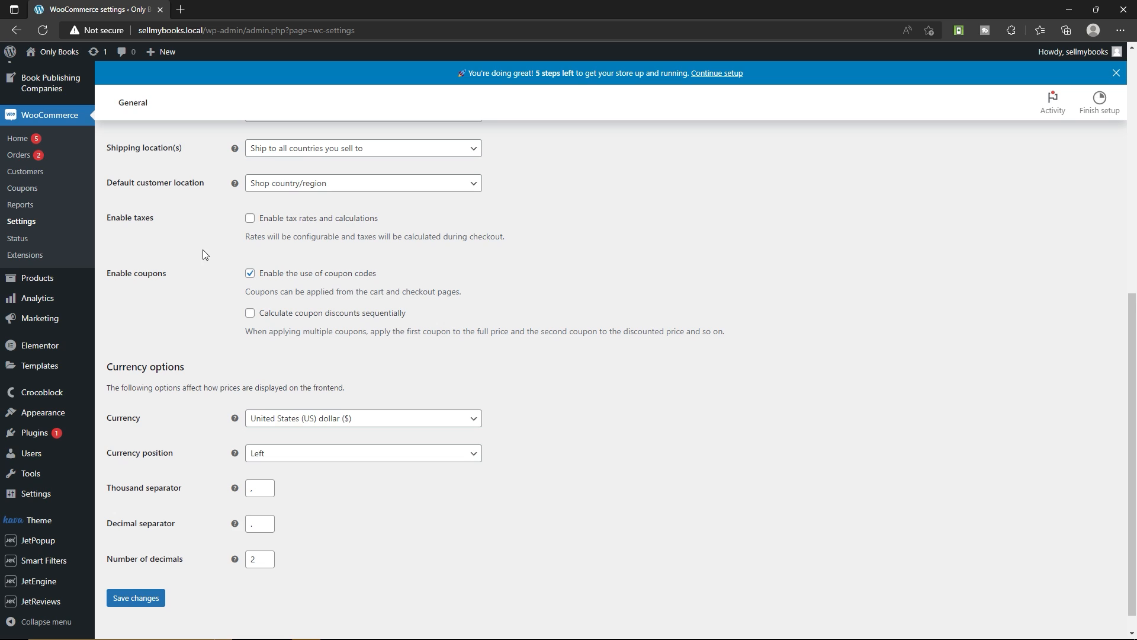
scroll(203, 249, "down", 1)
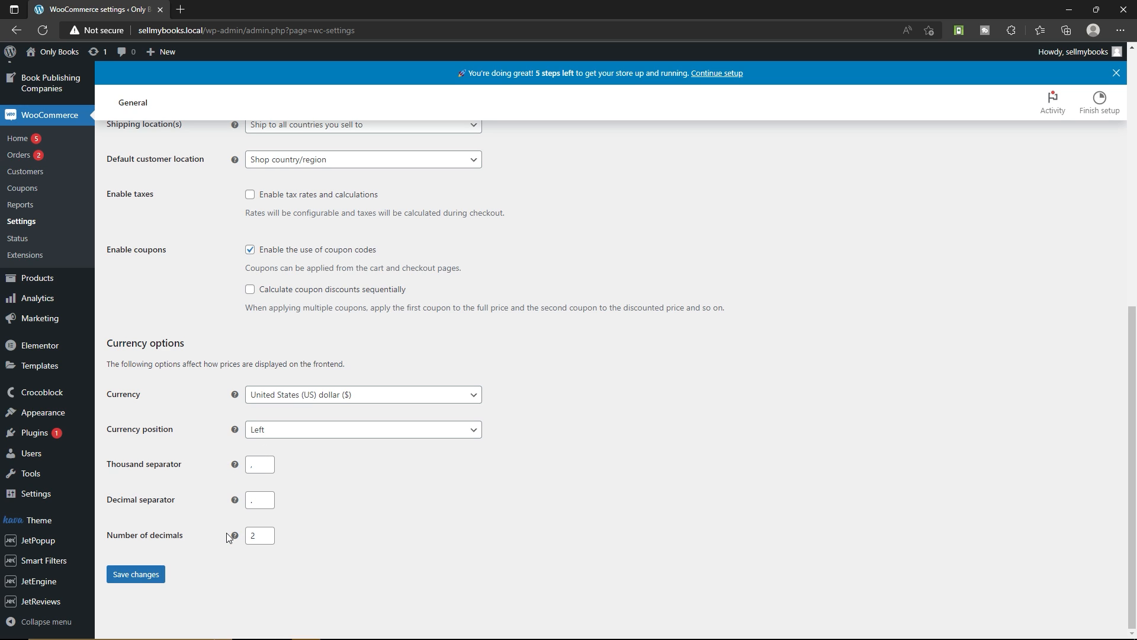
left_click(137, 578)
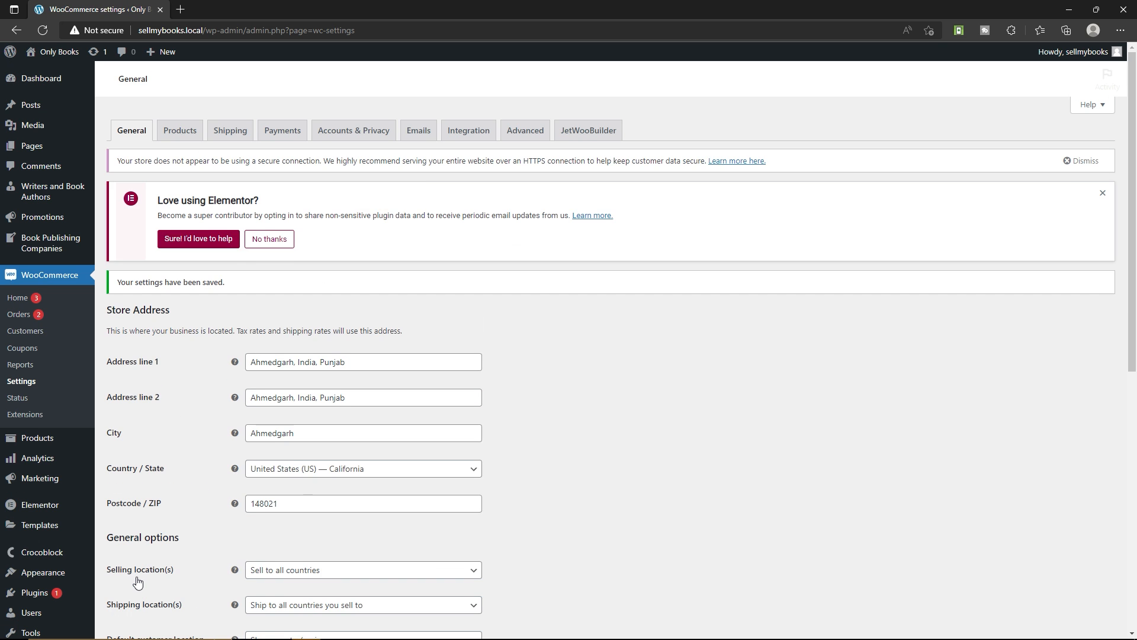
Choose Shop as the store's shop page in the WooCommerce product settings
left_click(190, 157)
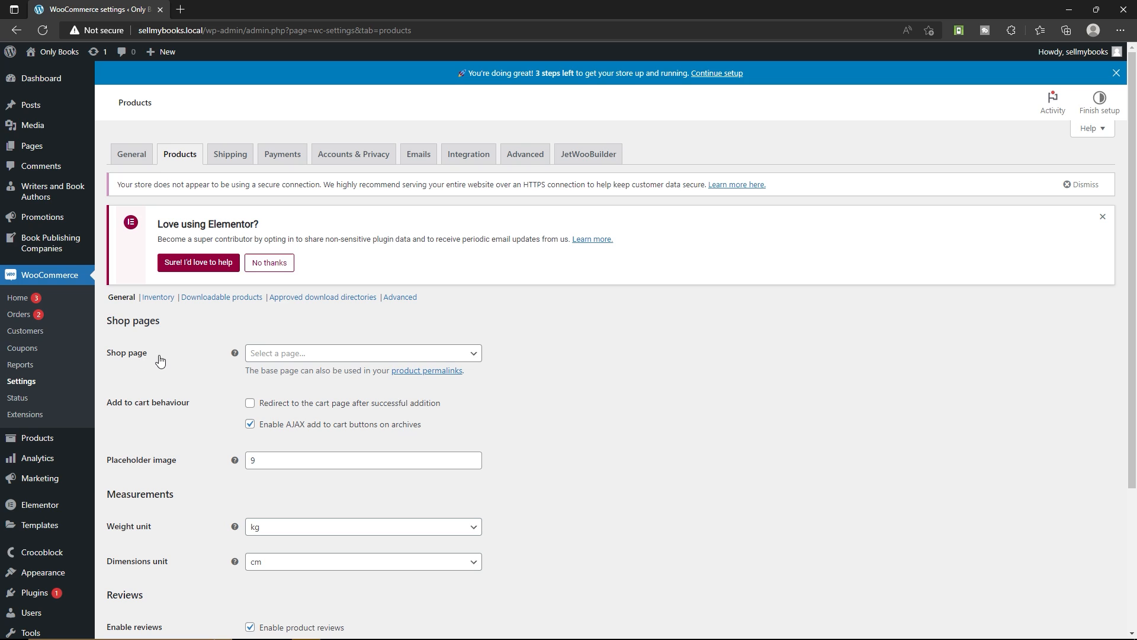
left_click(344, 357)
left_click(287, 460)
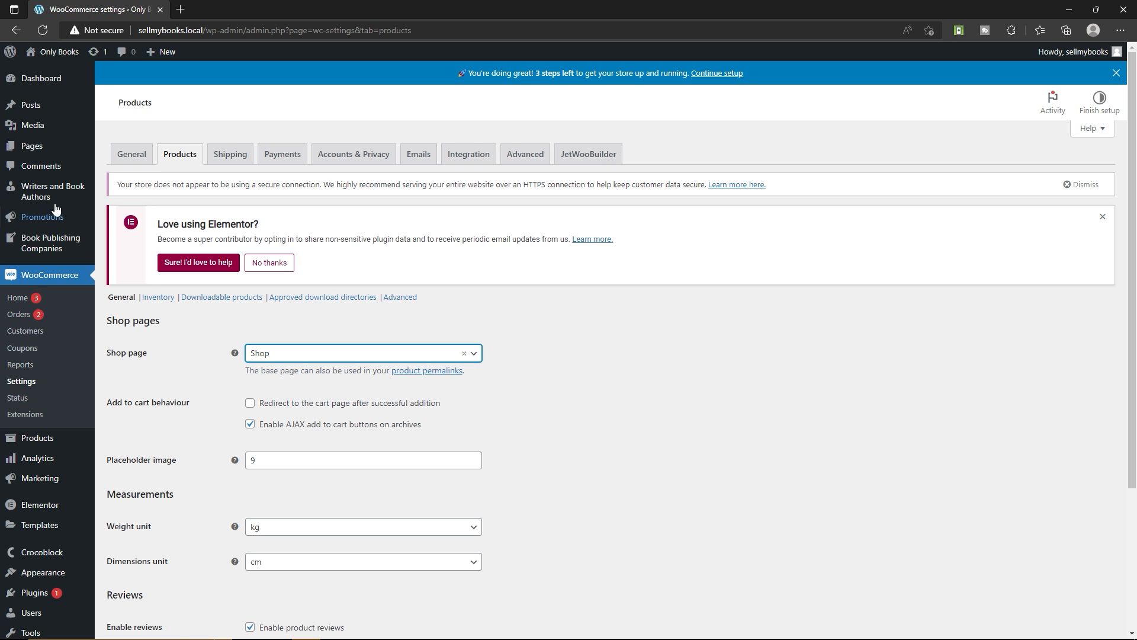
mouse_move(32, 146)
Set the product weight unit to g and the dimensions unit to m, and save the product settings
scroll(177, 317, "down", 2)
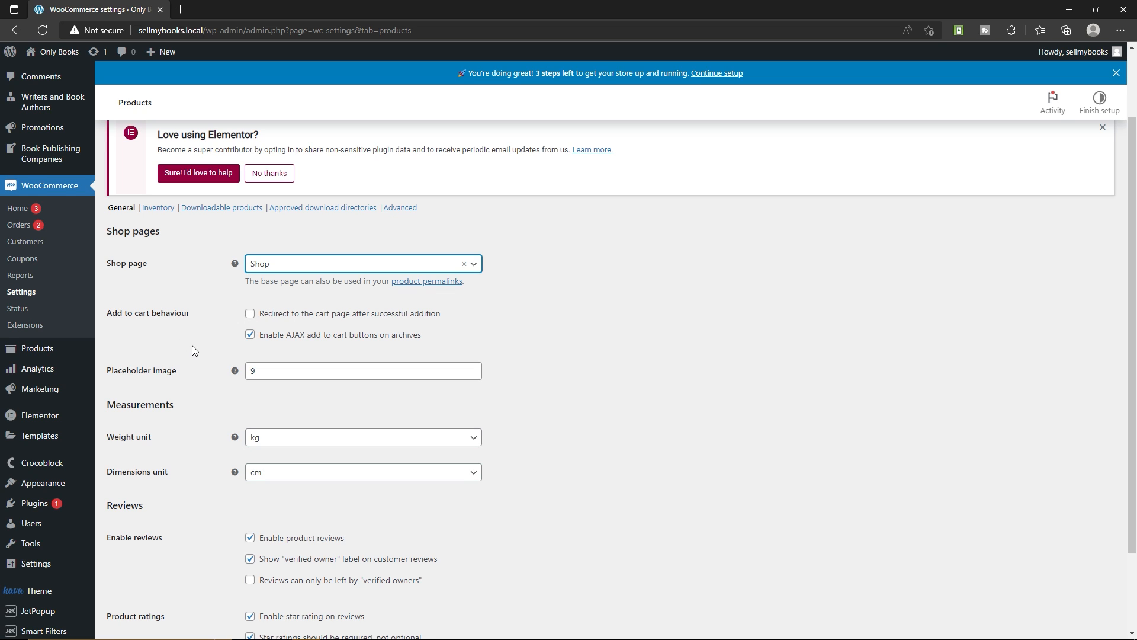
scroll(192, 349, "down", 2)
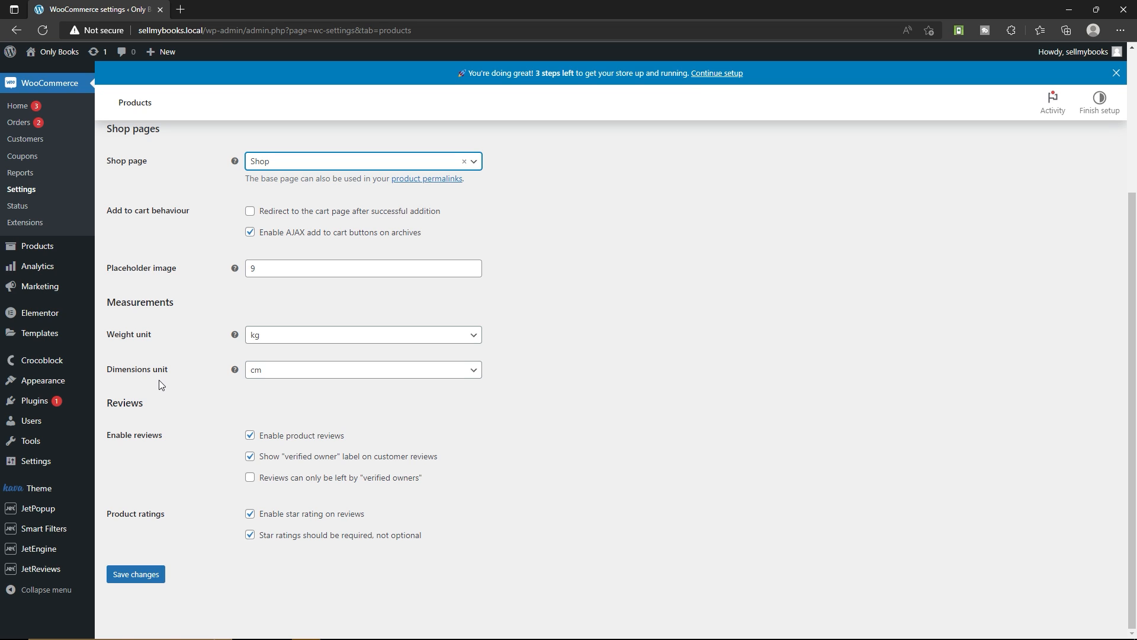
left_click(292, 337)
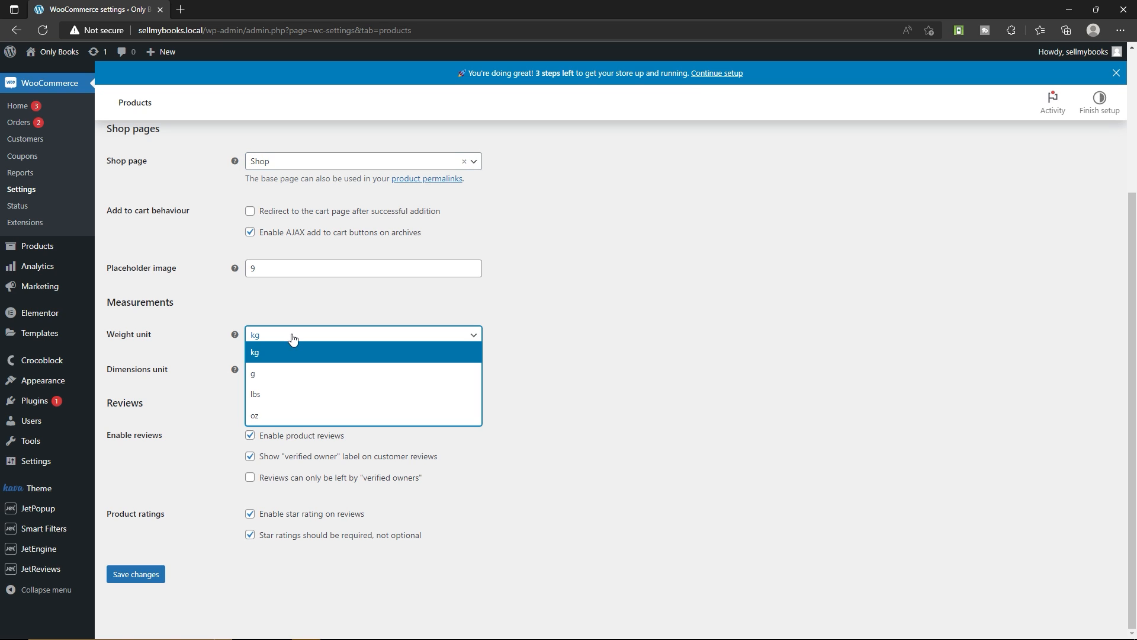
left_click(272, 376)
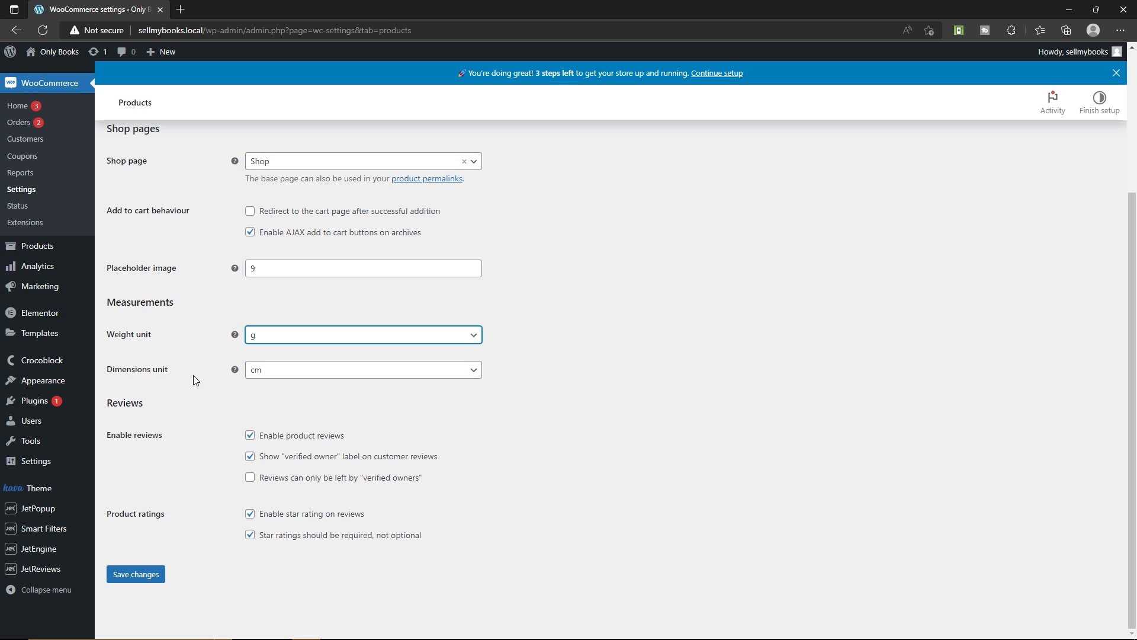
left_click(270, 379)
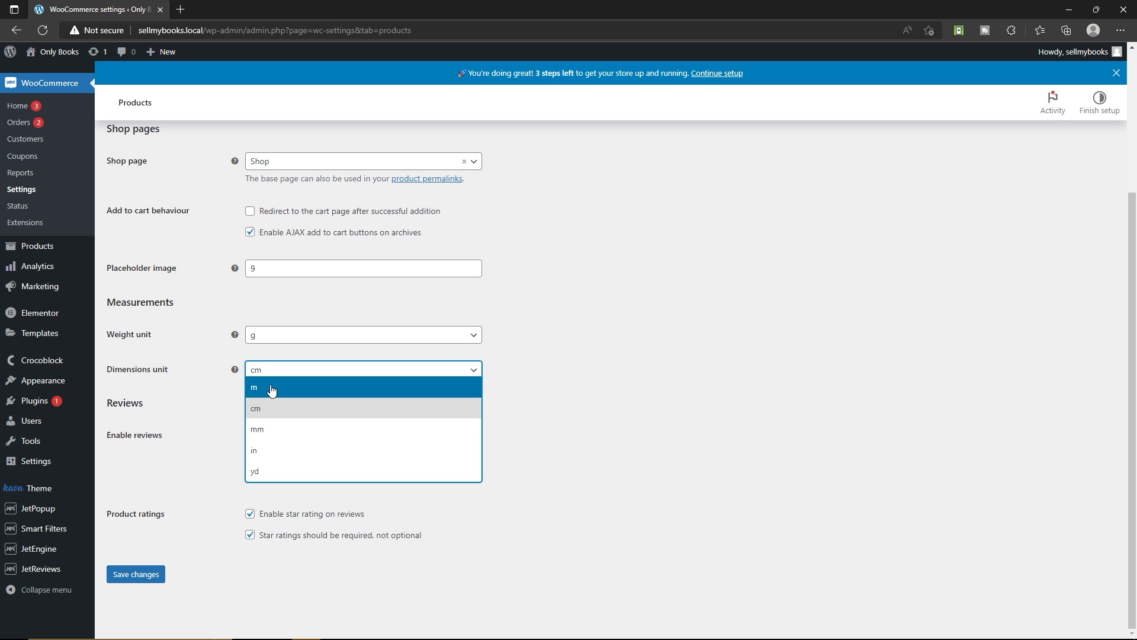
left_click(270, 387)
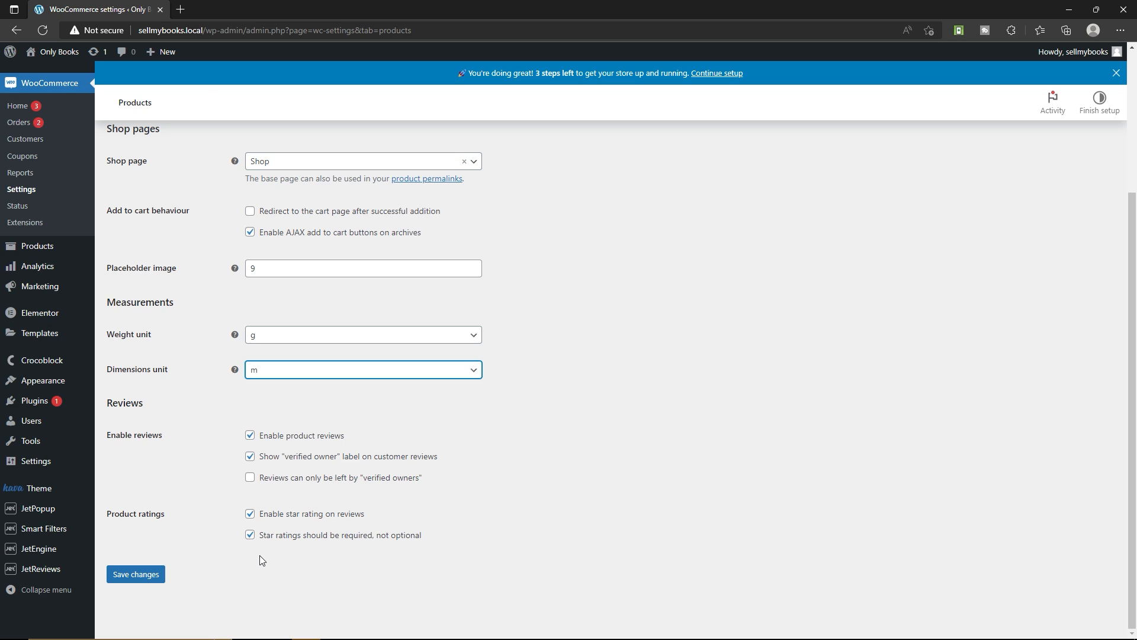
left_click(136, 576)
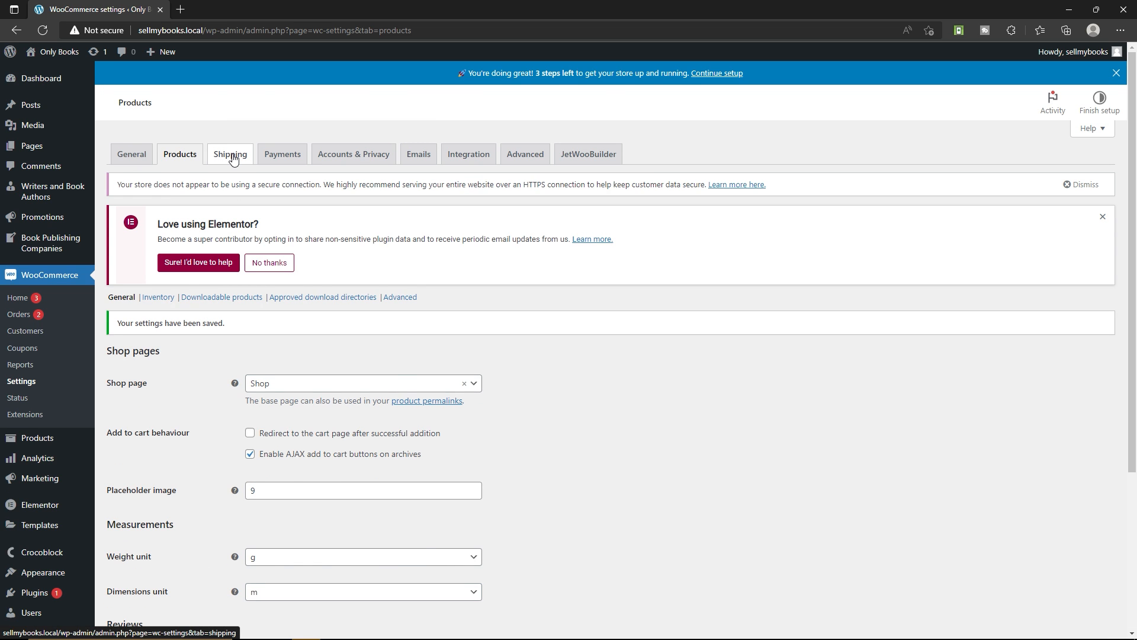
Add a shipping zone named Free shipping that covers the region United States (US)
left_click(230, 153)
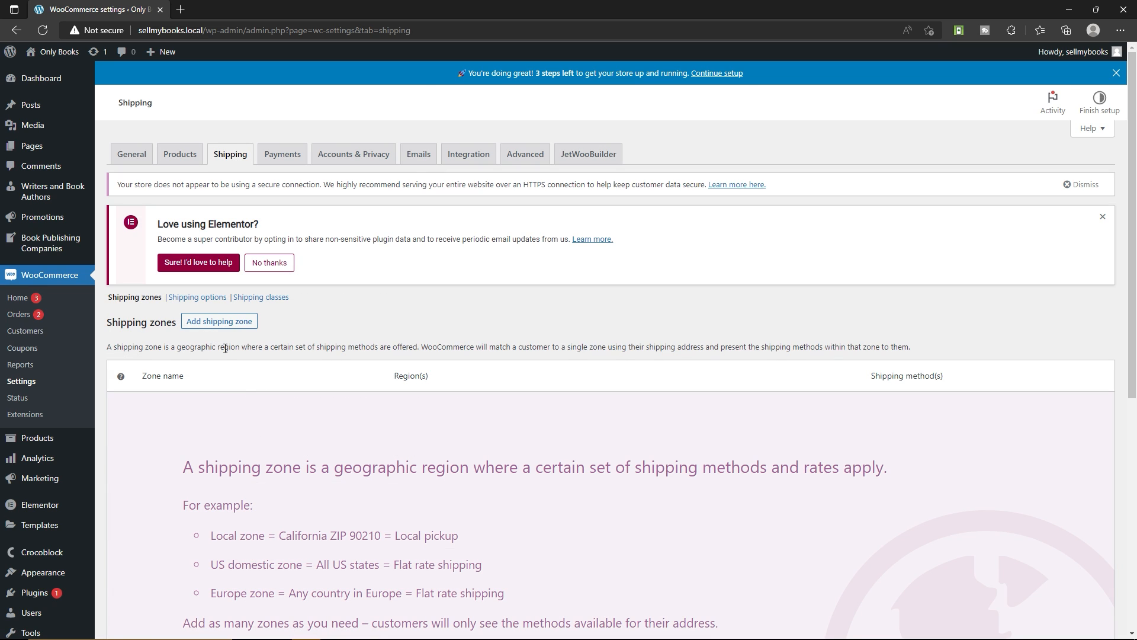
left_click(218, 325)
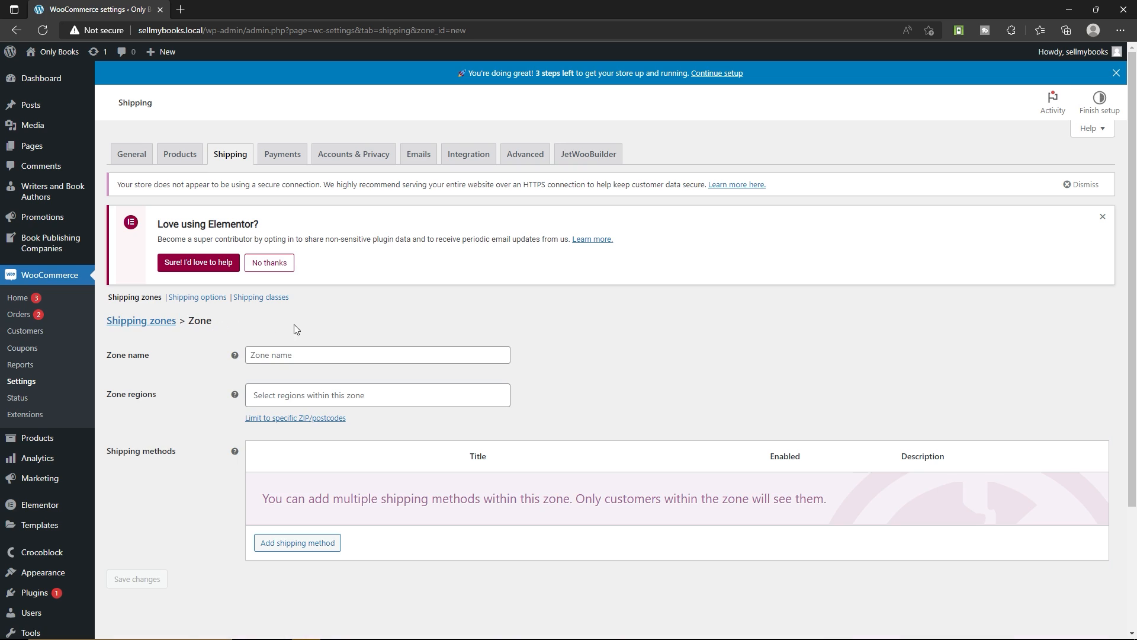
left_click(300, 357)
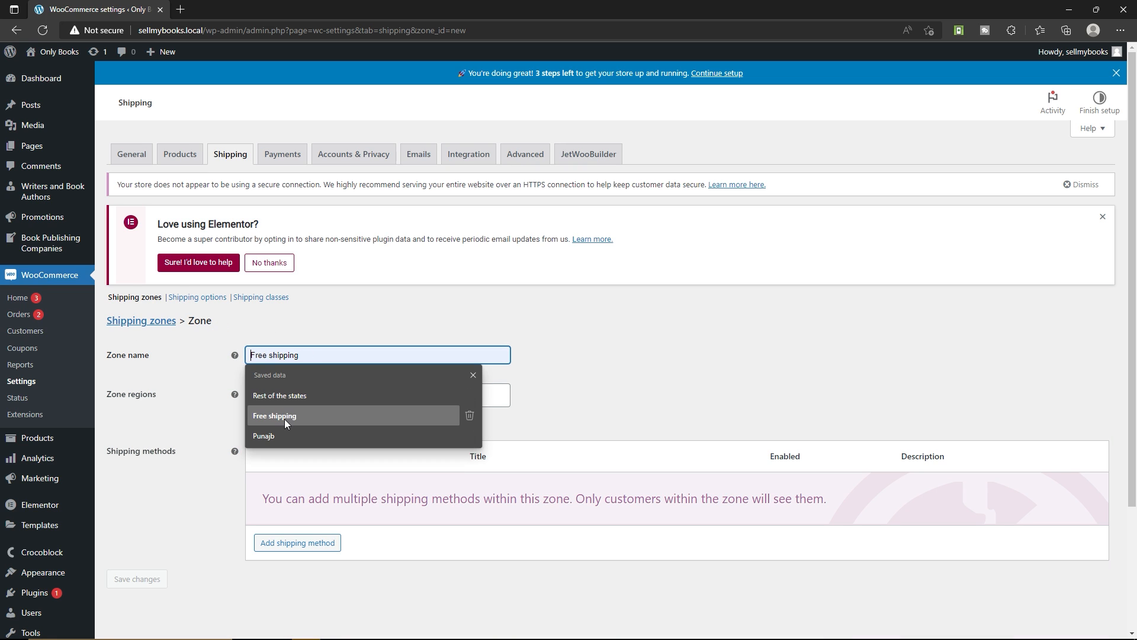
left_click(299, 416)
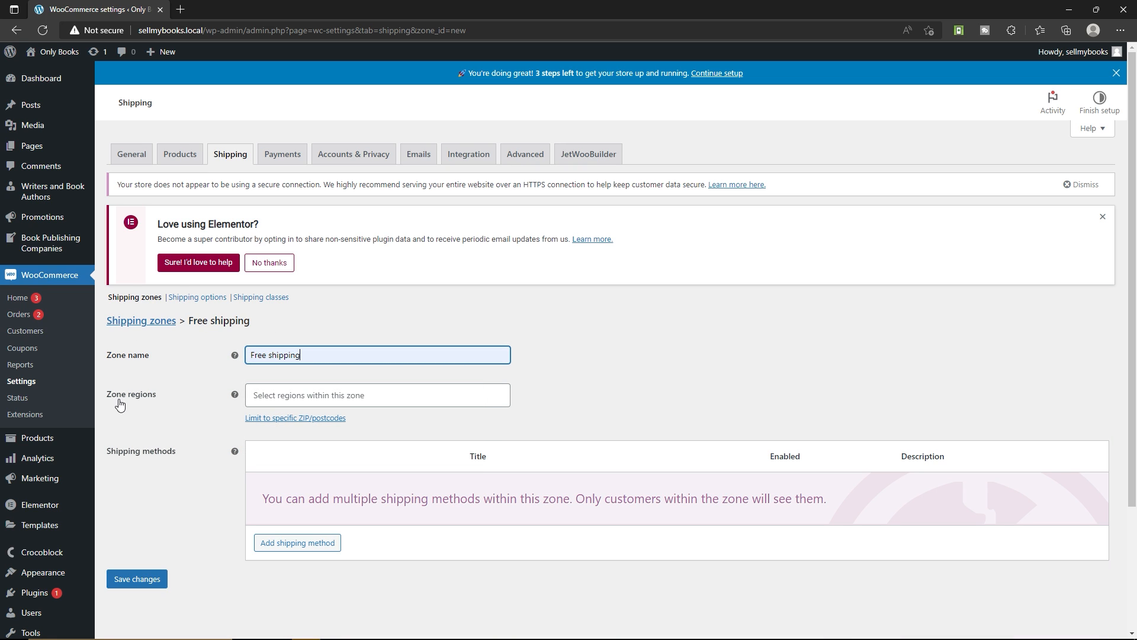
left_click(313, 396)
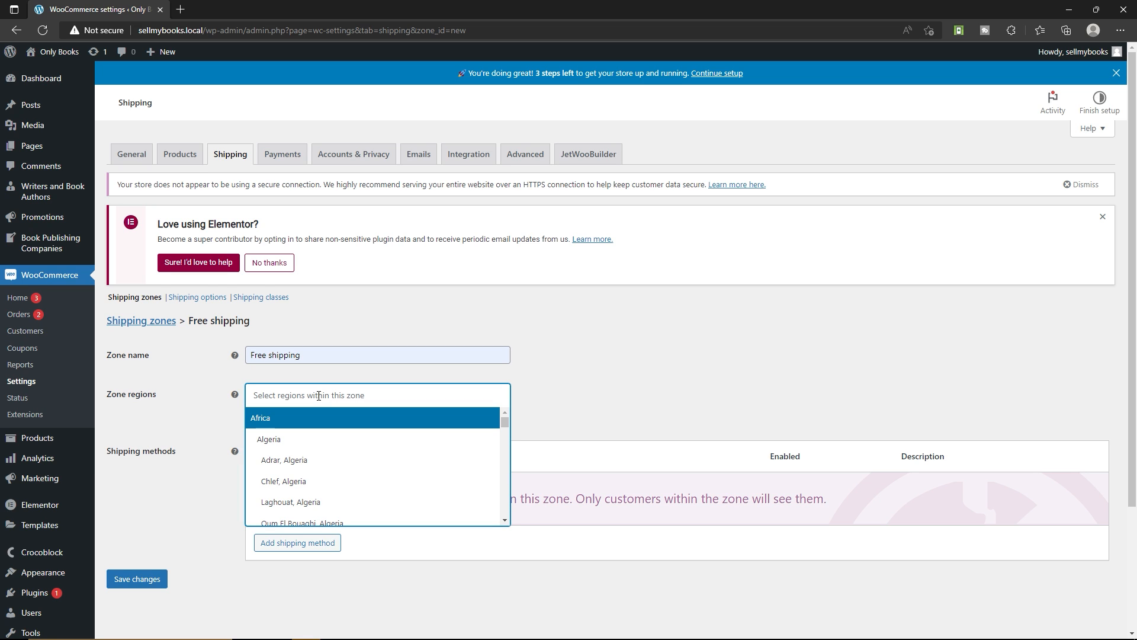
type("u")
left_click(282, 465)
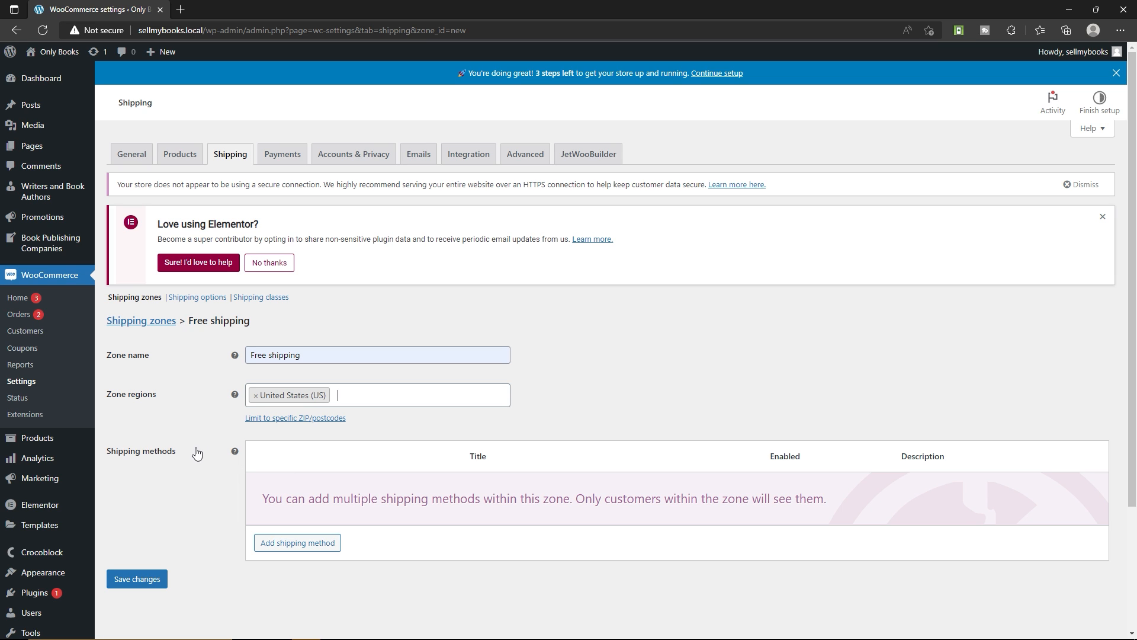
Add the Free shipping method to the Free shipping zone
left_click(299, 543)
left_click(462, 343)
left_click(438, 372)
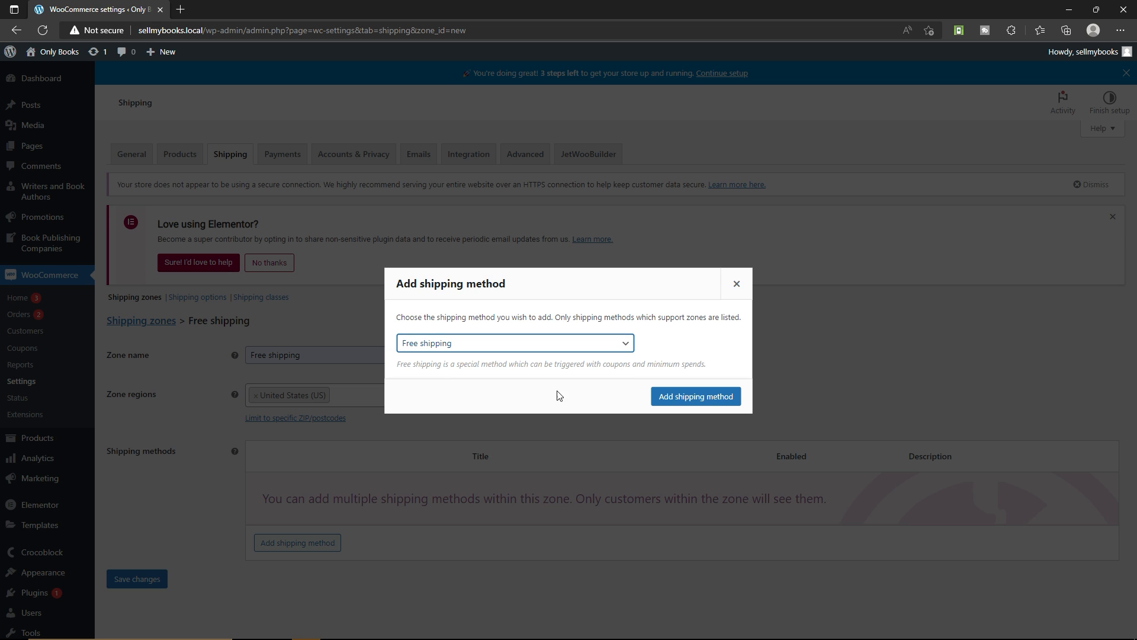
left_click(699, 396)
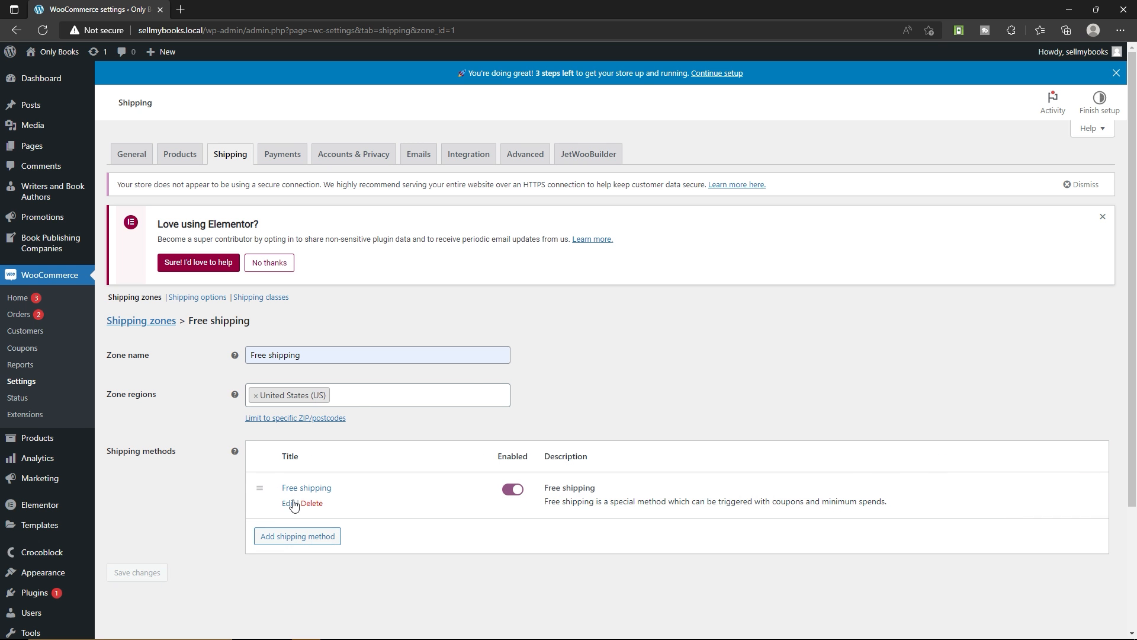
Review the requirement options of the Free shipping method and save its settings with the requirement set to N/A
left_click(290, 504)
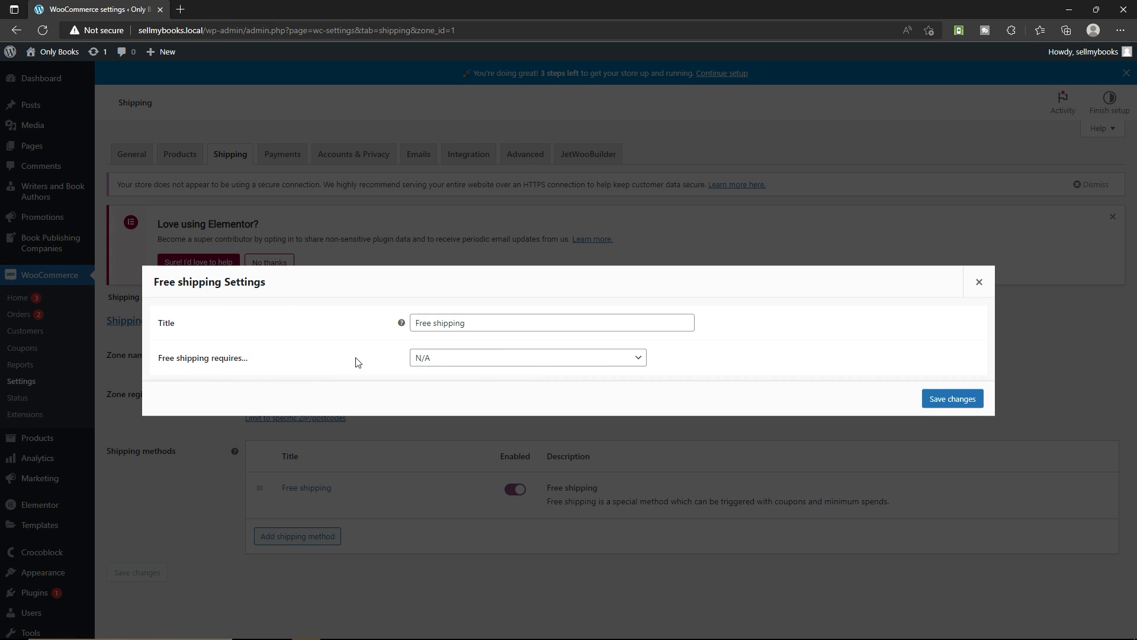
left_click(426, 358)
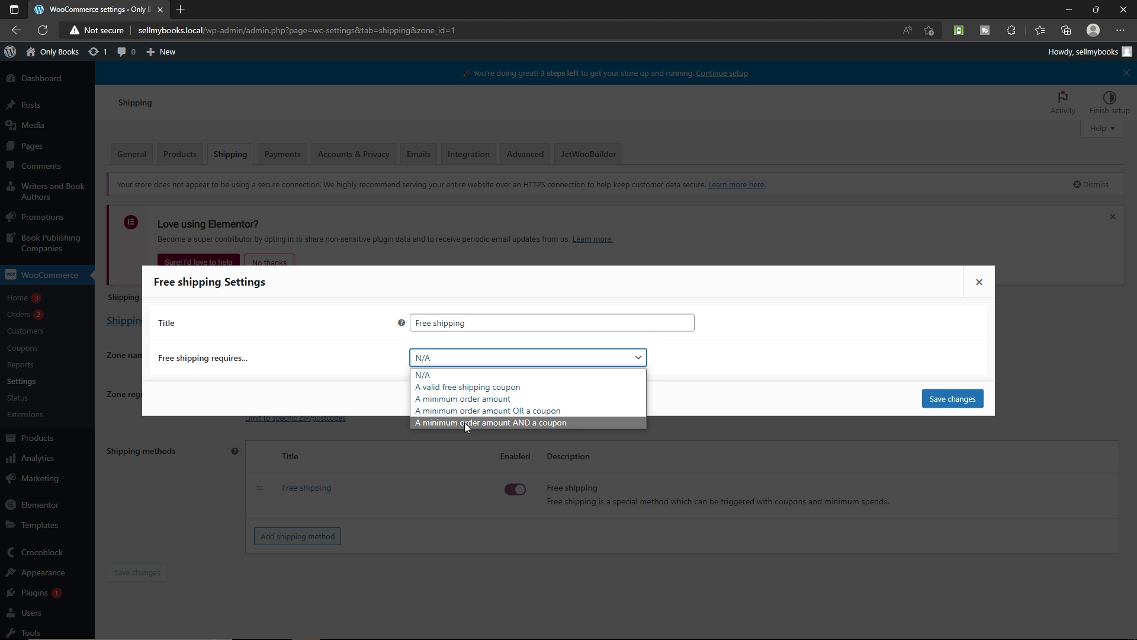
left_click(366, 360)
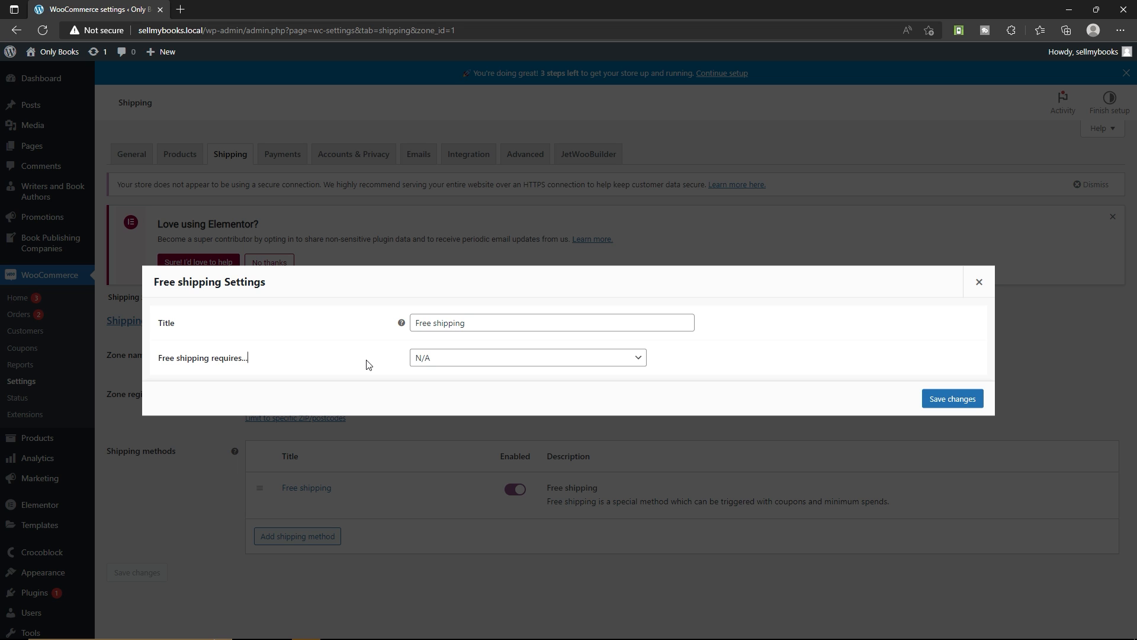
left_click(424, 362)
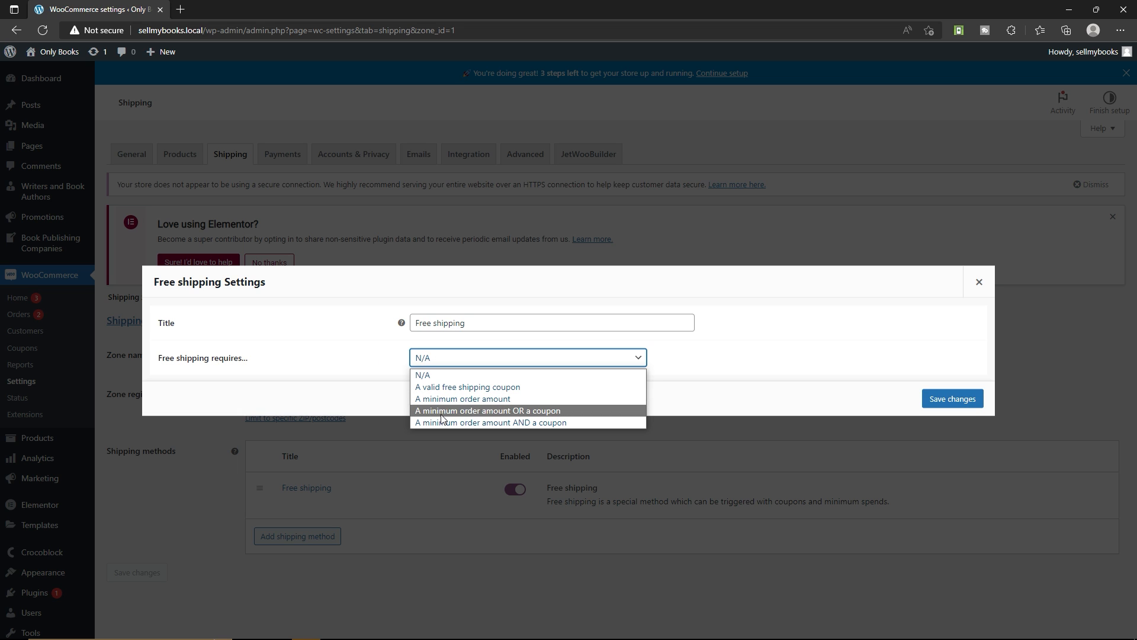
left_click(354, 379)
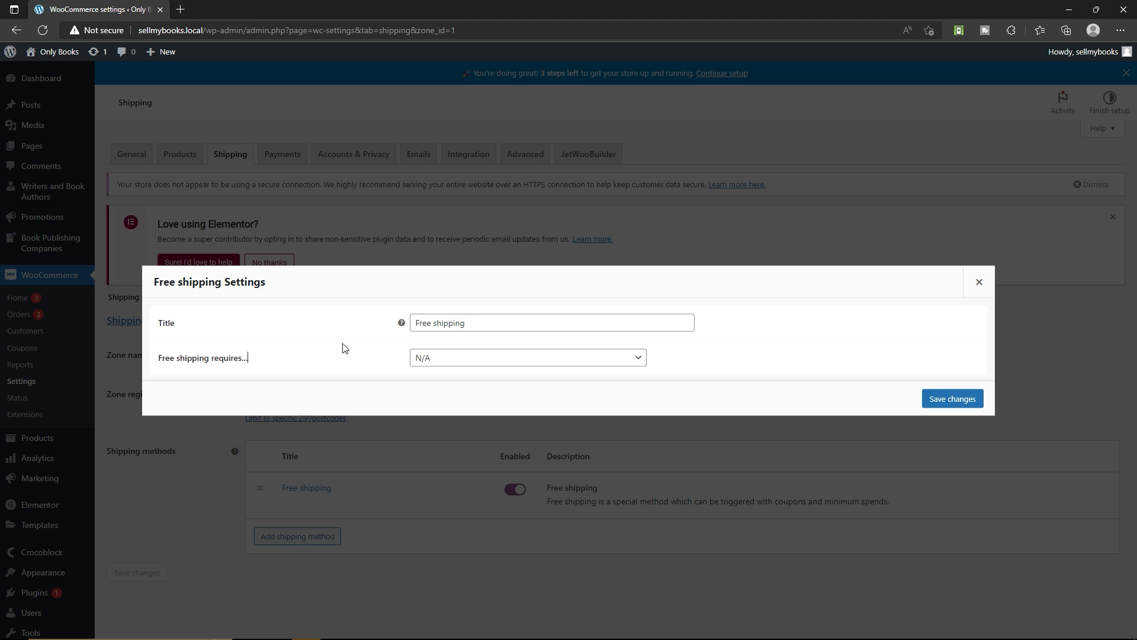
left_click(953, 408)
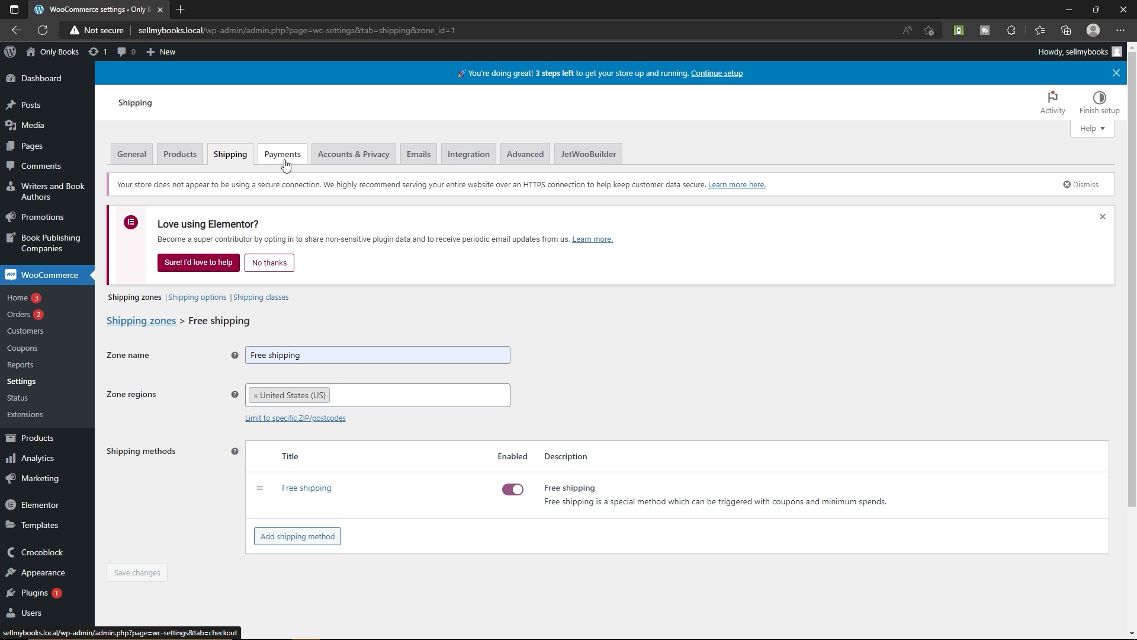
In the Accounts & Privacy settings, allow customers to log into an existing account and to create an account during checkout
left_click(351, 155)
scroll(123, 205, "down", 2)
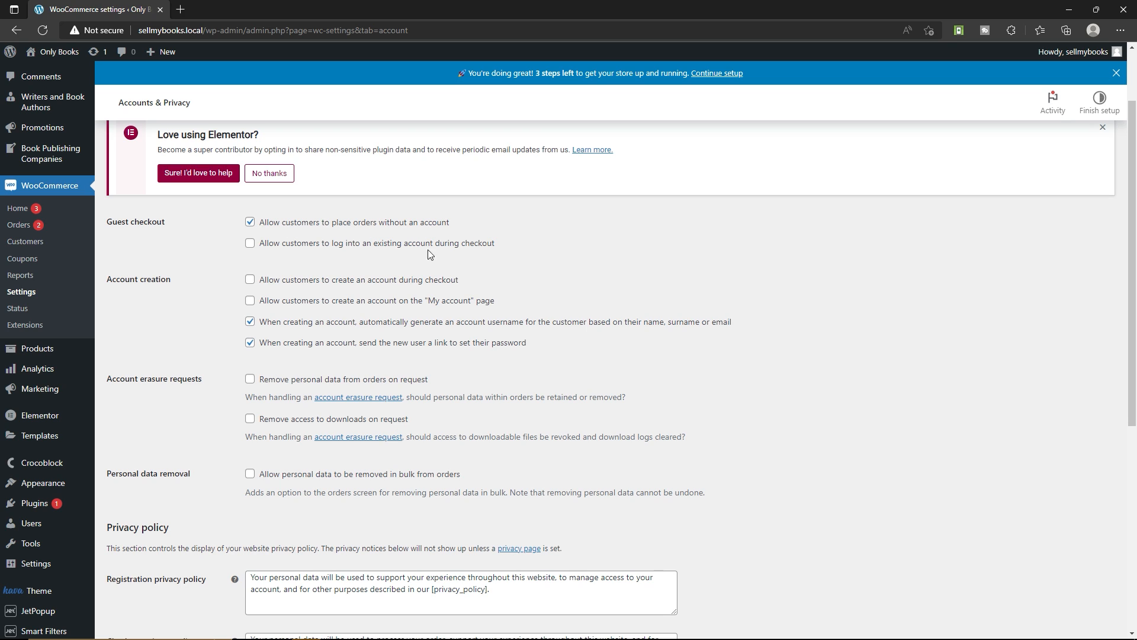
left_click(327, 245)
left_click(251, 282)
Set the retention of inactive accounts to 1 month and of pending orders to 2 days, and save the privacy settings
scroll(177, 280, "down", 3)
scroll(177, 280, "down", 1)
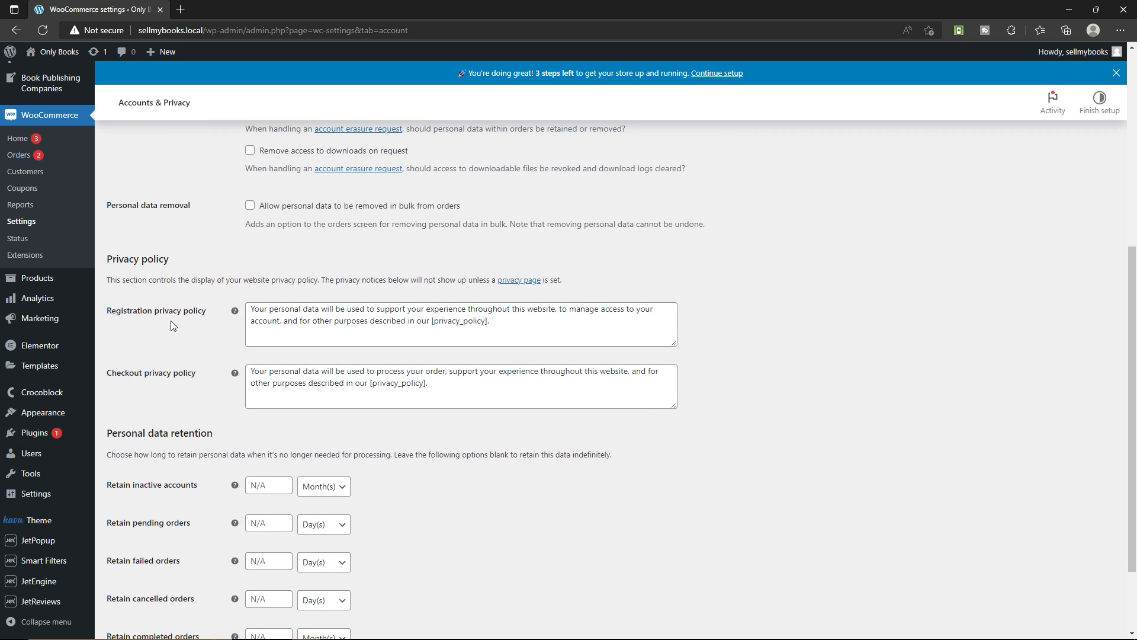
left_click(311, 319)
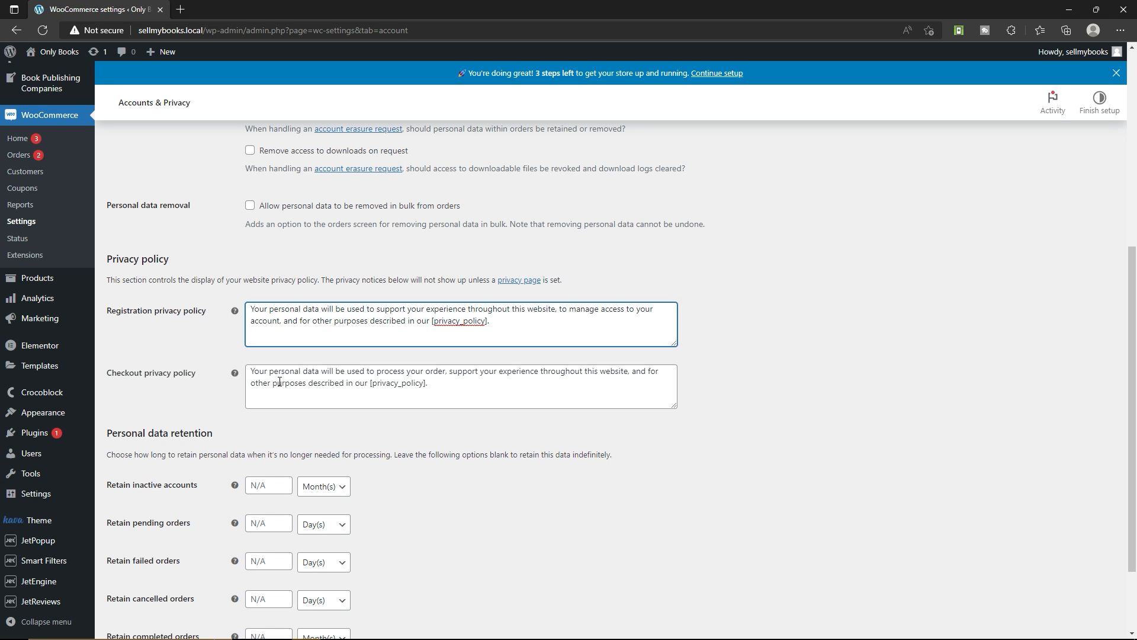
scroll(195, 374, "down", 2)
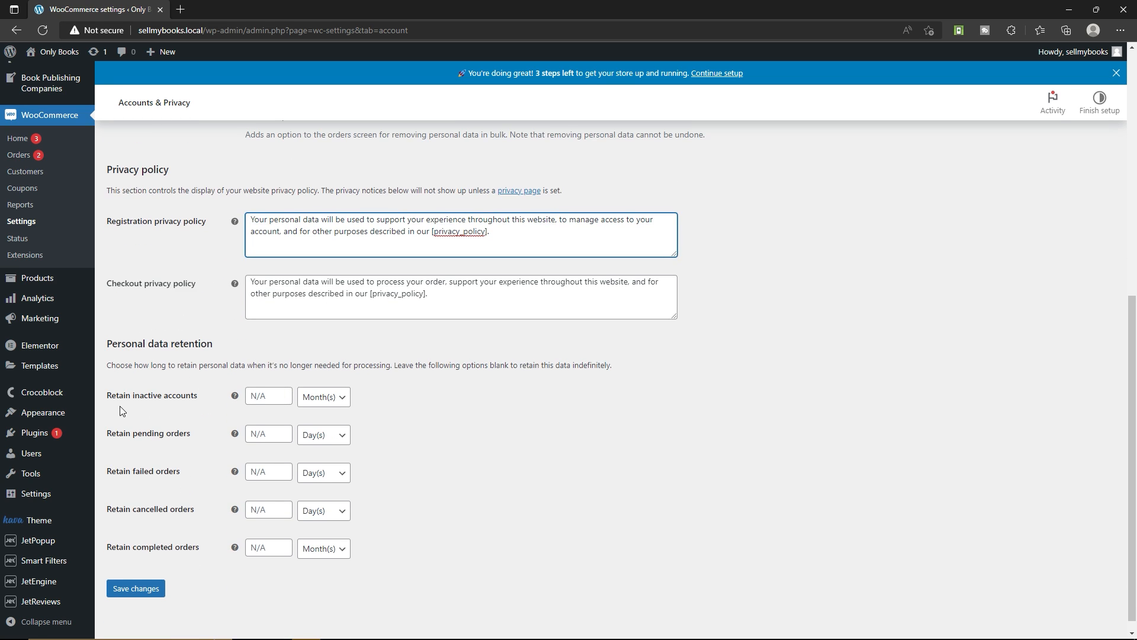
left_click(283, 396)
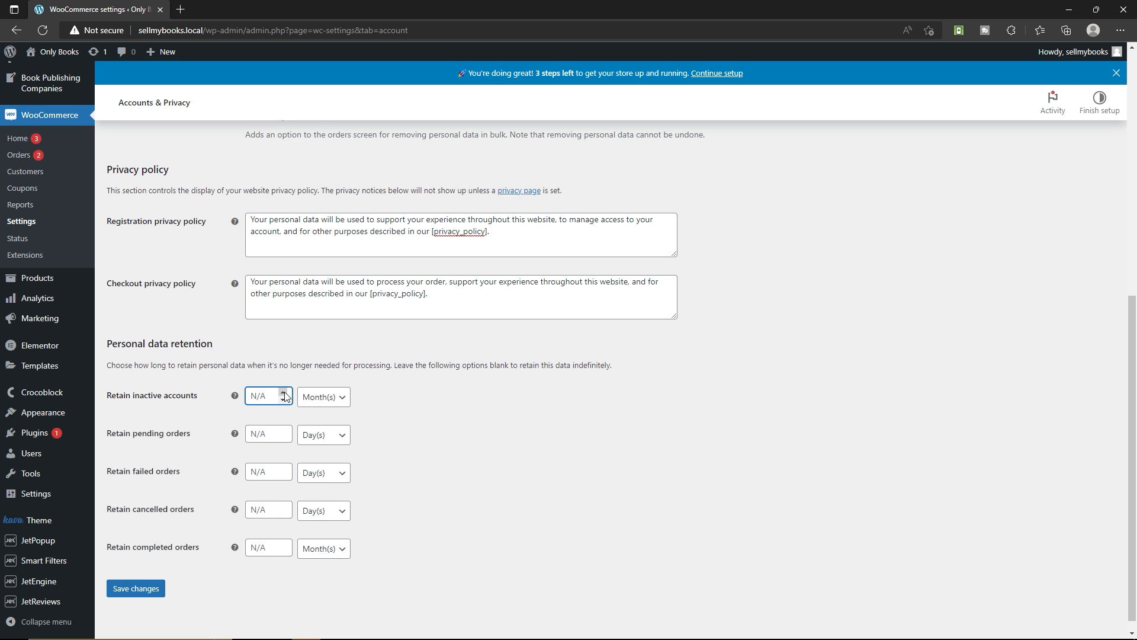
left_click(283, 393)
left_click(283, 427)
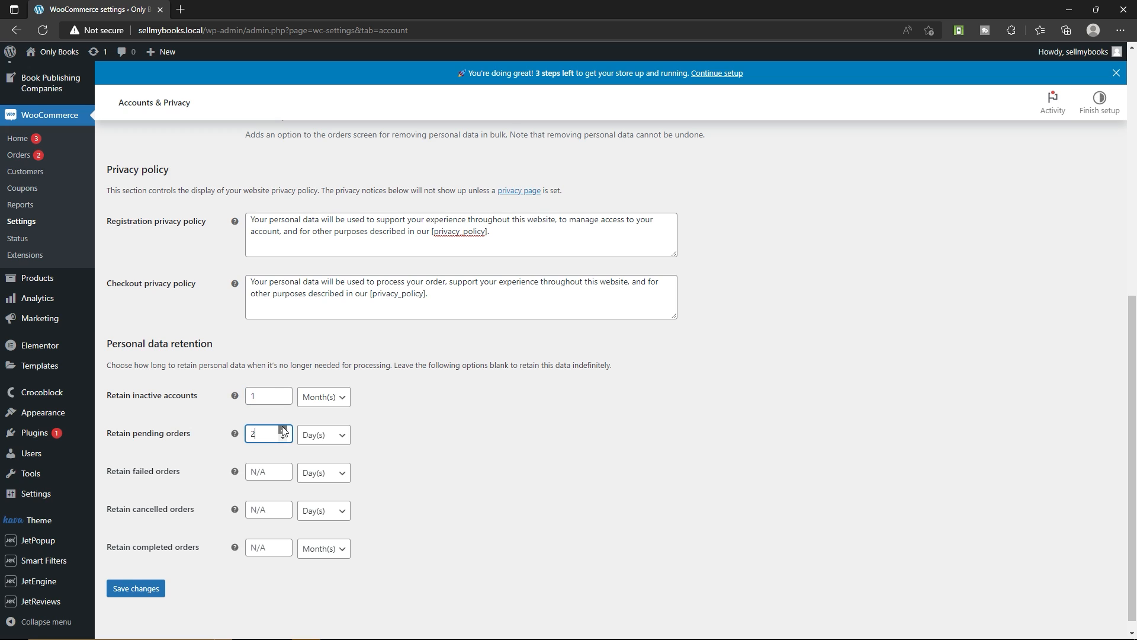
left_click(282, 429)
left_click(139, 589)
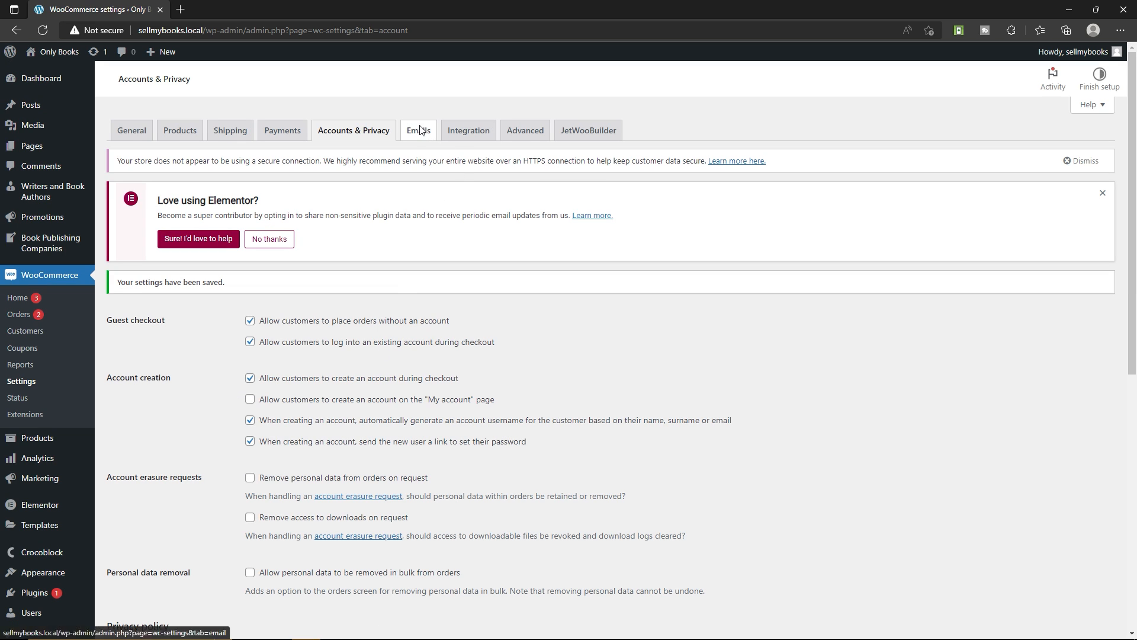
Replace the recipient of the New order email notification with the store's contact email address and save the changes
left_click(420, 129)
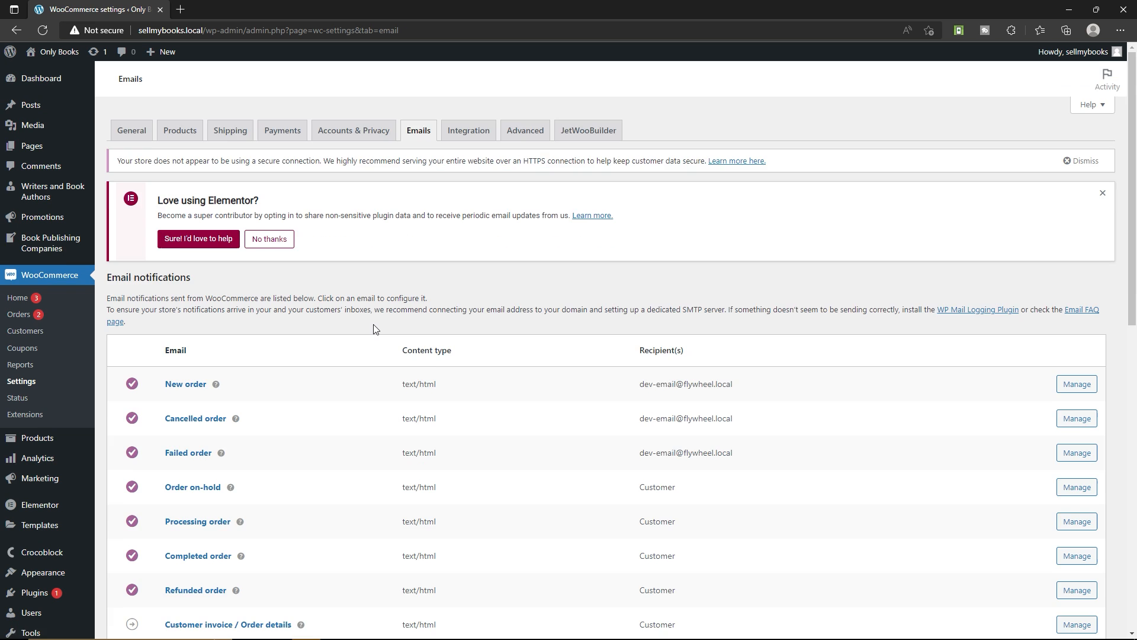
scroll(376, 327, "down", 5)
scroll(213, 308, "up", 3)
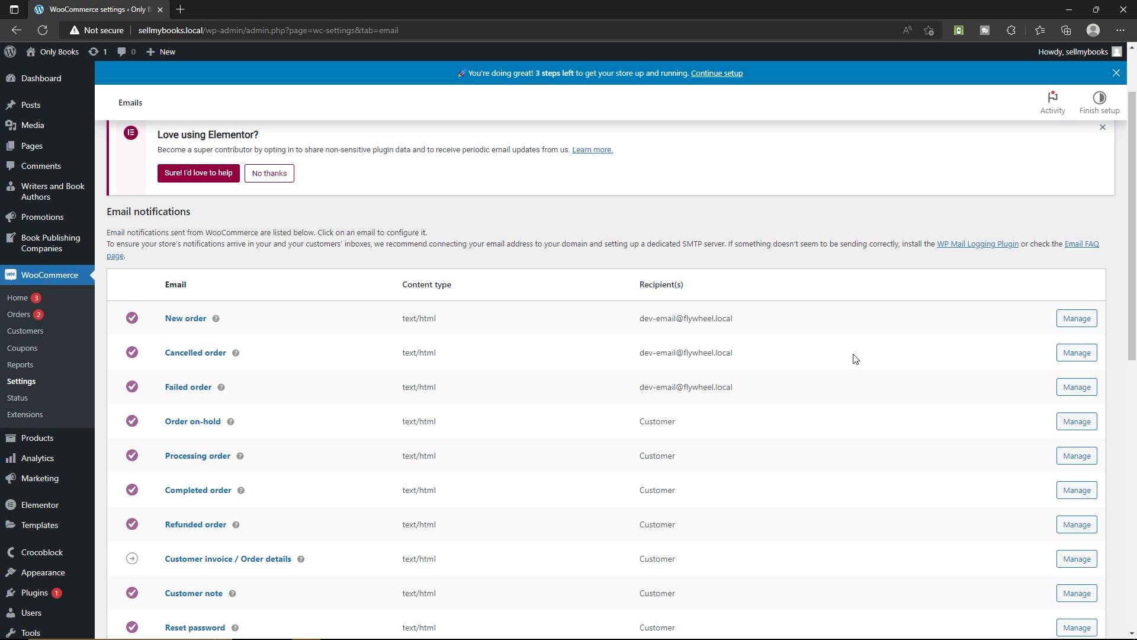
left_click(1080, 320)
triple_click(434, 385)
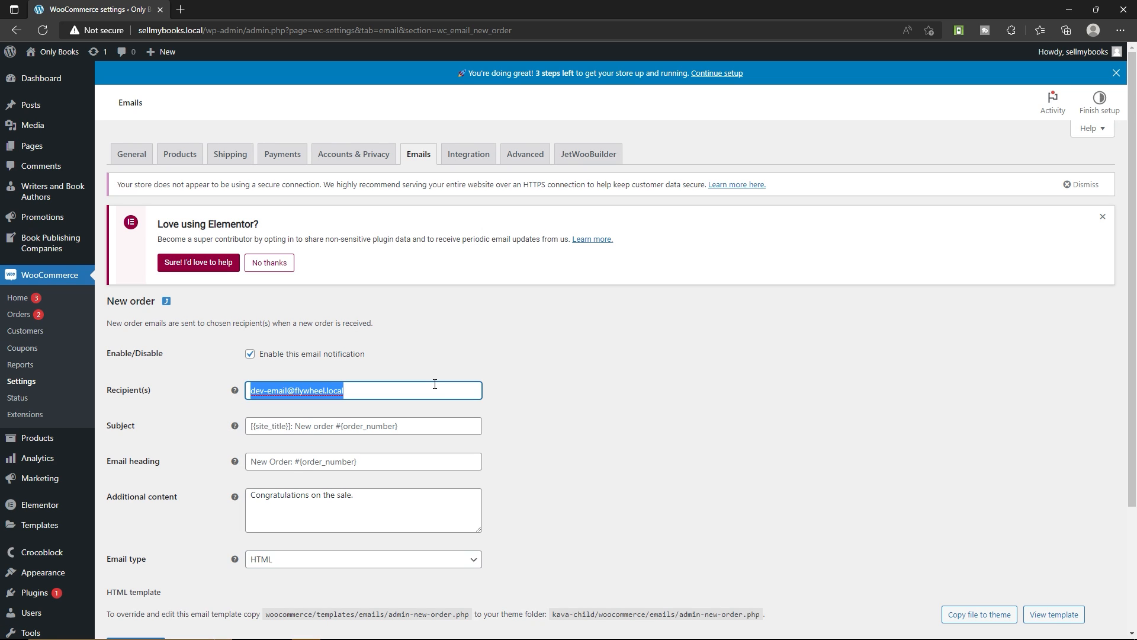
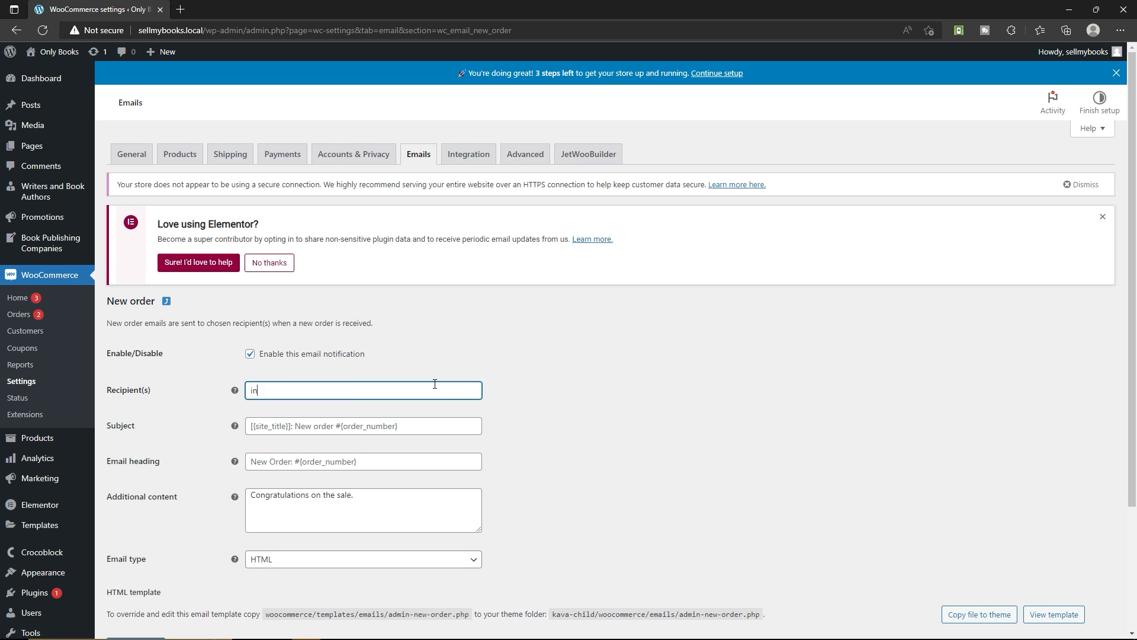
scroll(612, 379, "down", 3)
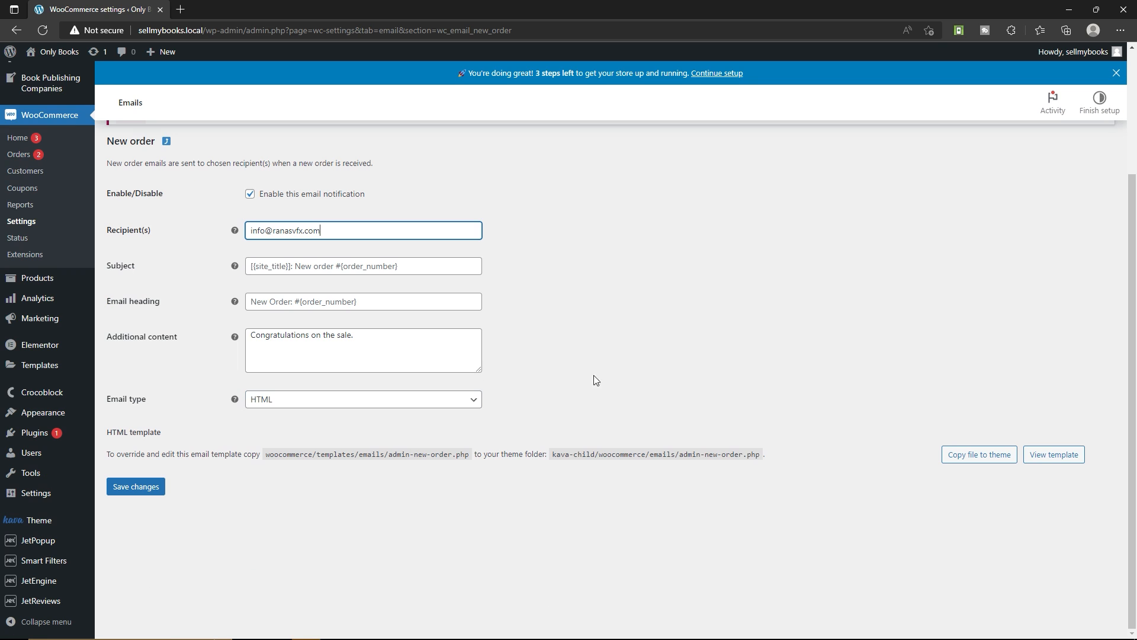
left_click(132, 494)
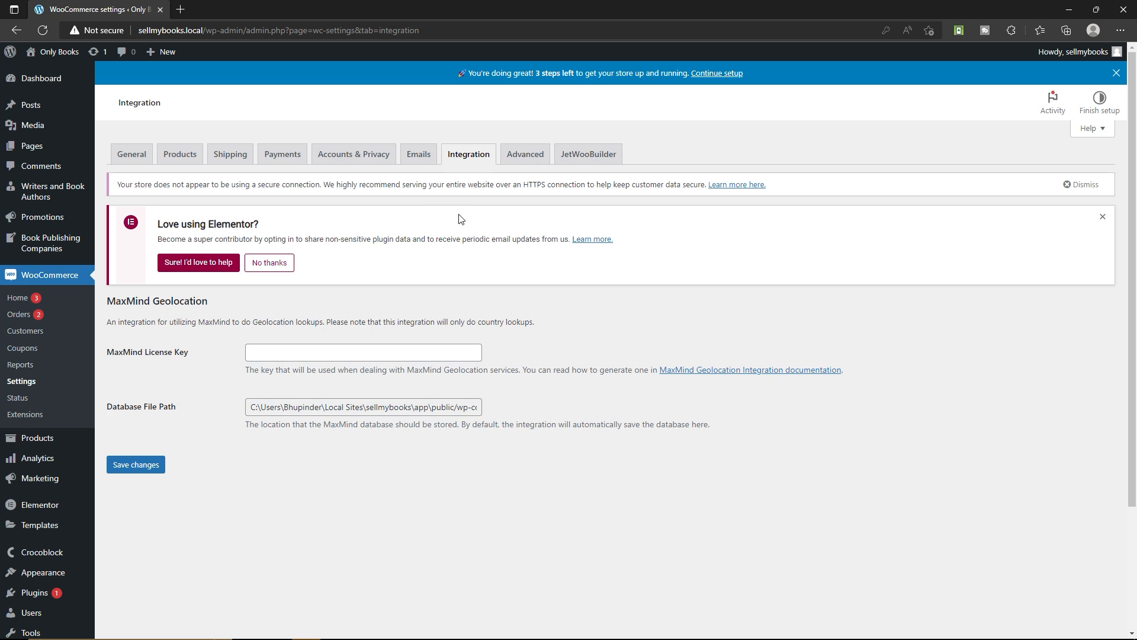
Review the page setup in the Advanced settings, including the Cart page, and search for a Terms and conditions page with "term"
left_click(529, 160)
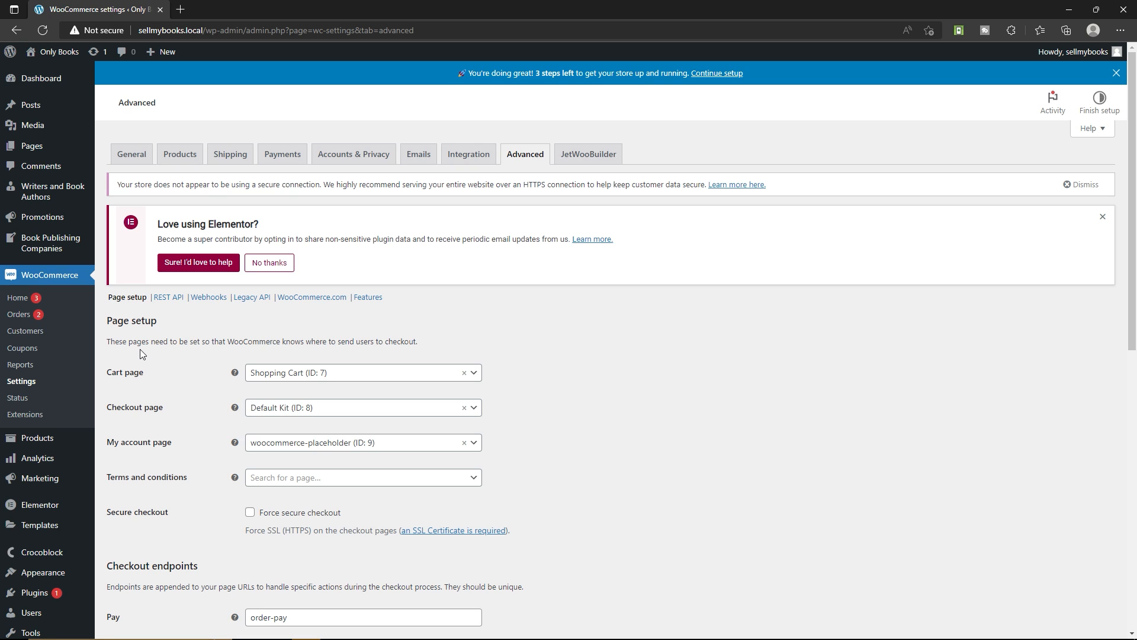
left_click(302, 377)
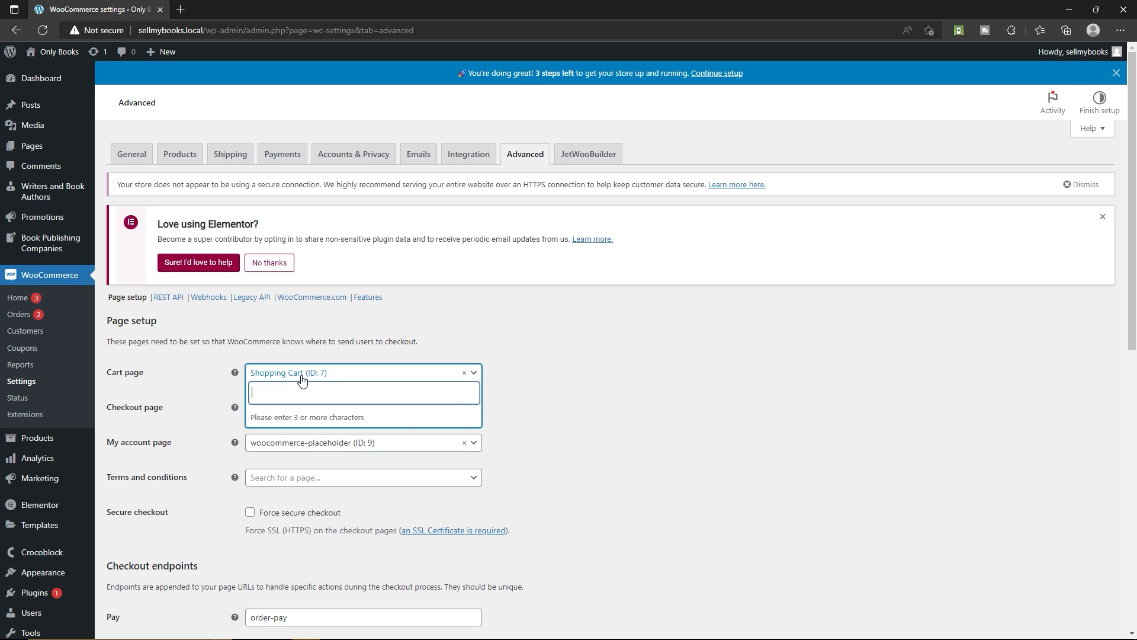
left_click(169, 412)
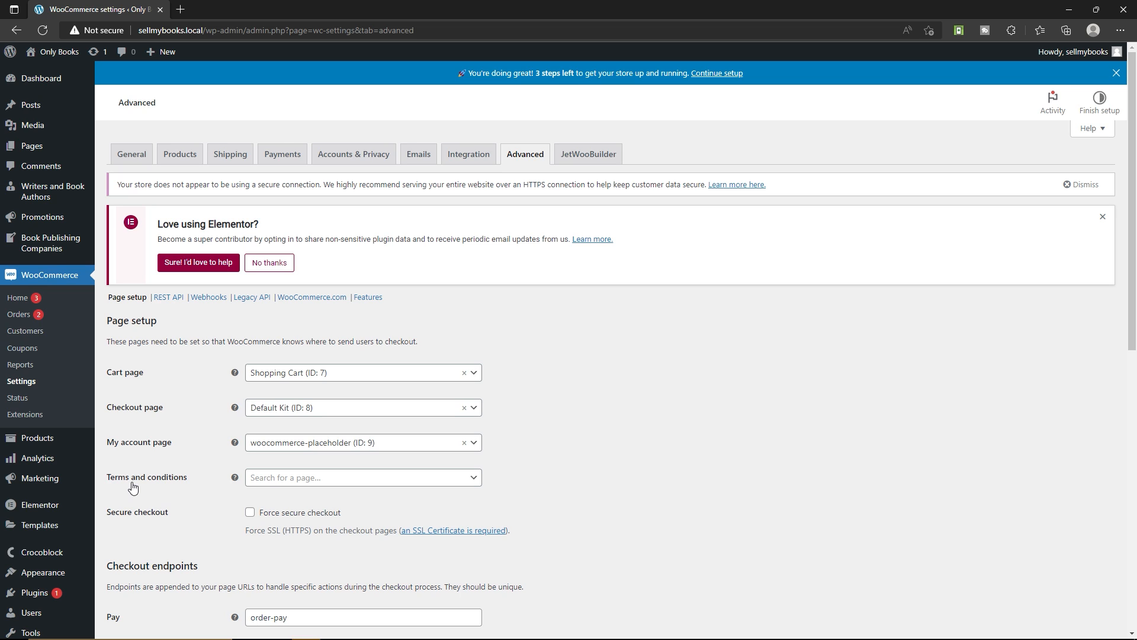
left_click(302, 478)
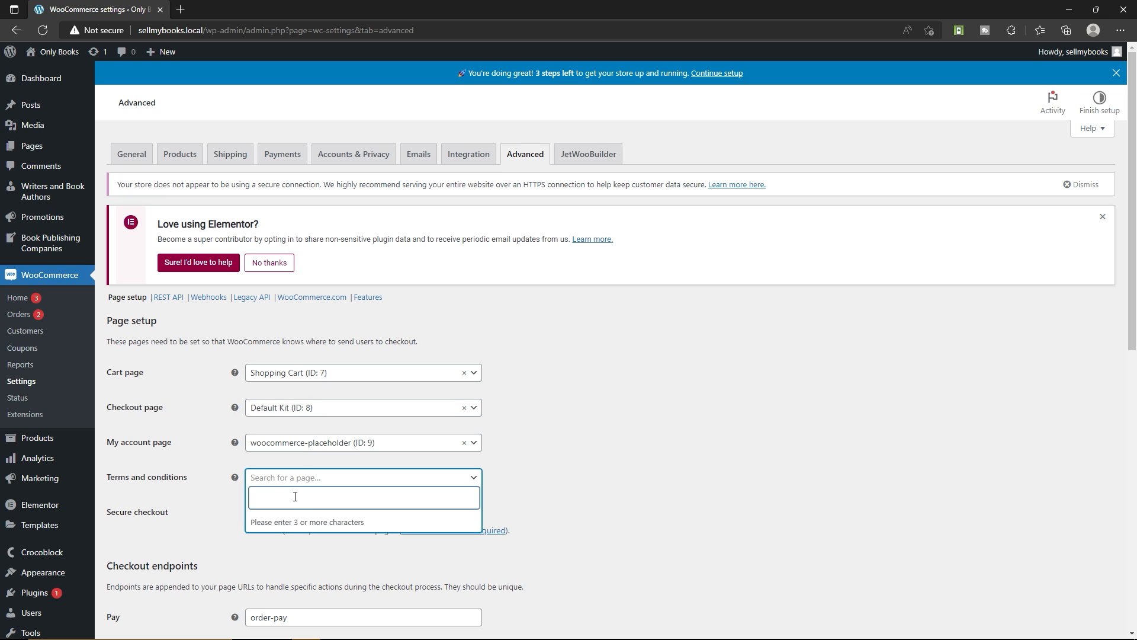
type("term")
left_click(602, 486)
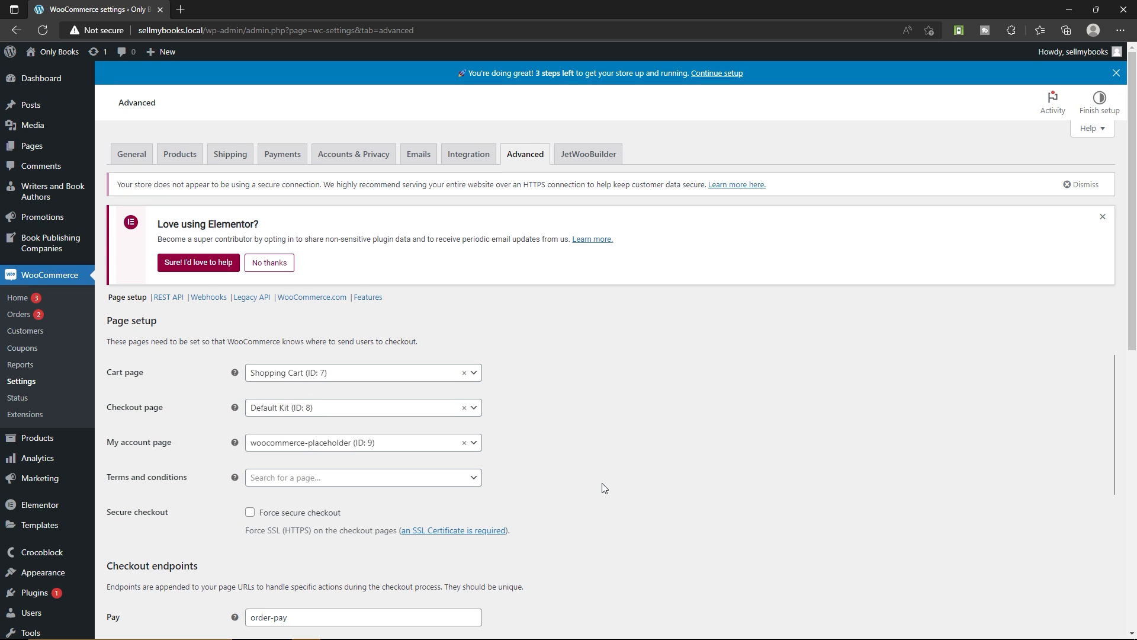
mouse_move(70, 195)
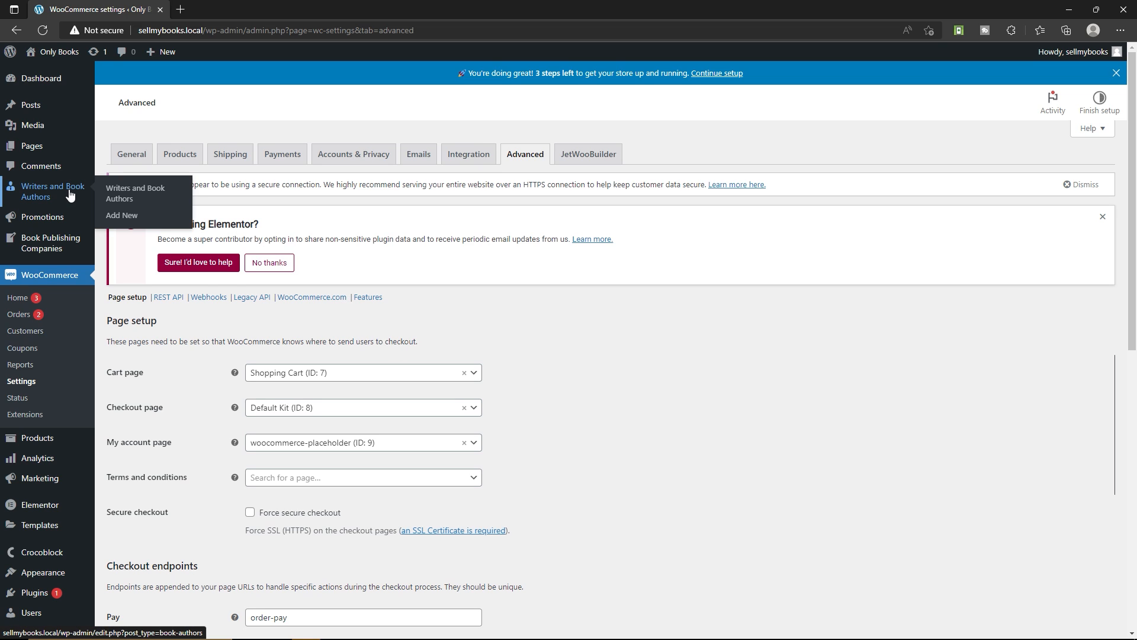
mouse_move(36, 150)
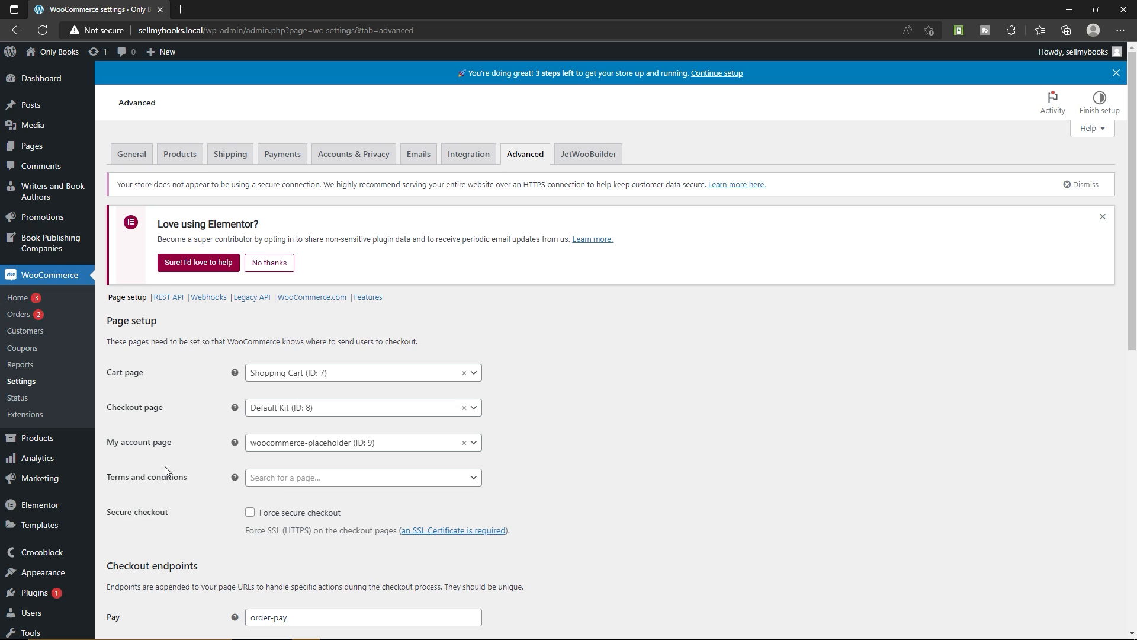
Review the secure checkout option and the checkout and account endpoints, and save the Advanced settings
scroll(164, 466, "down", 3)
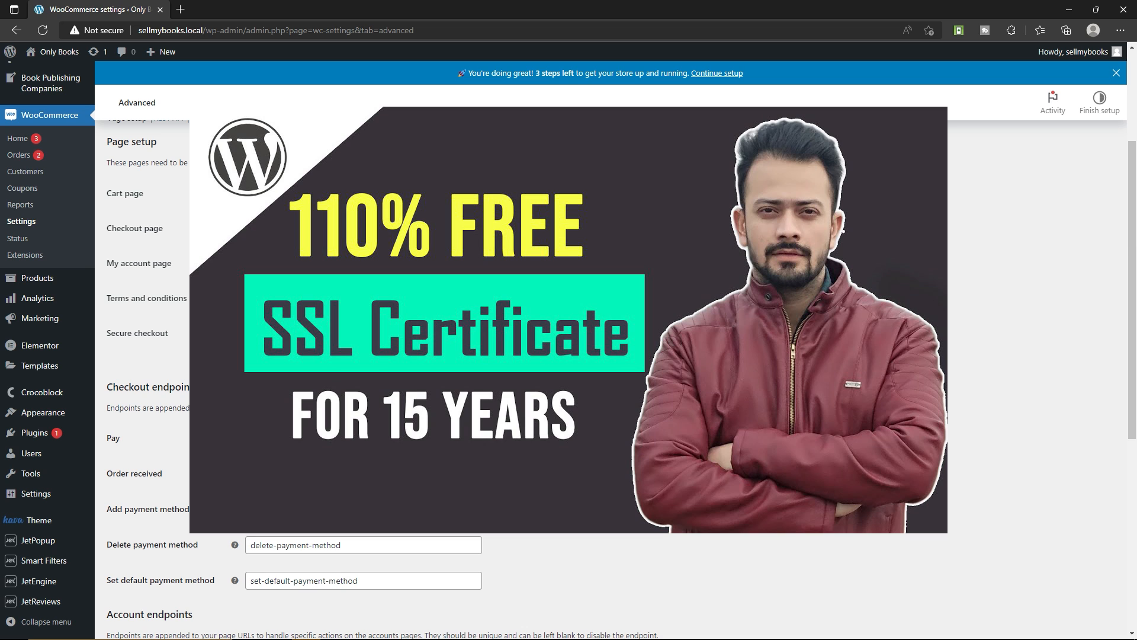
scroll(294, 341, "down", 2)
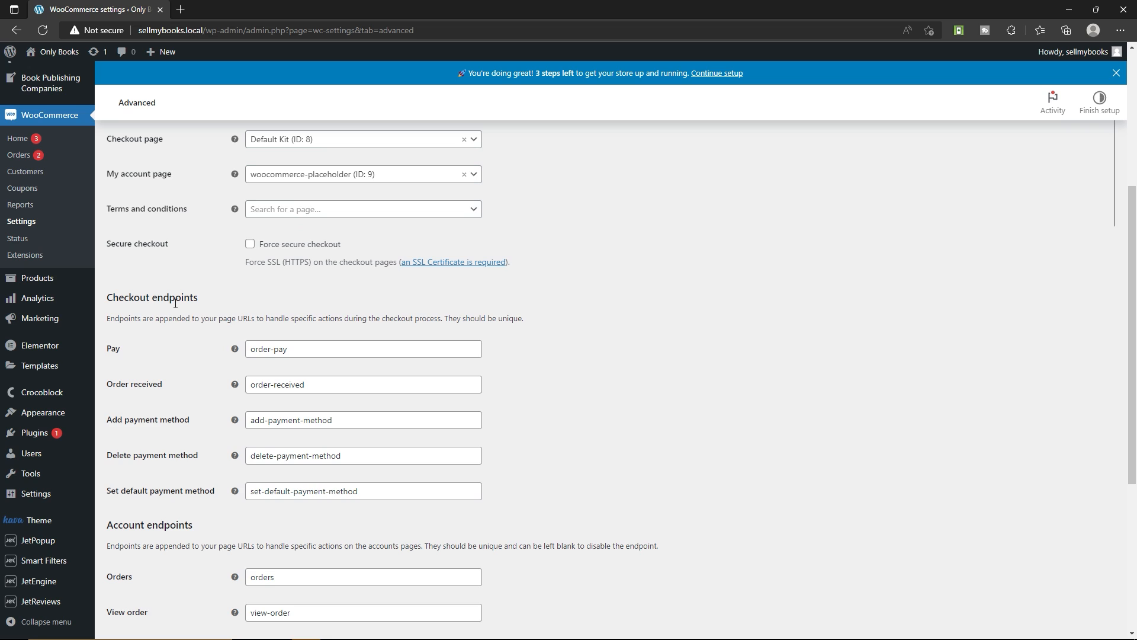
left_click(297, 350)
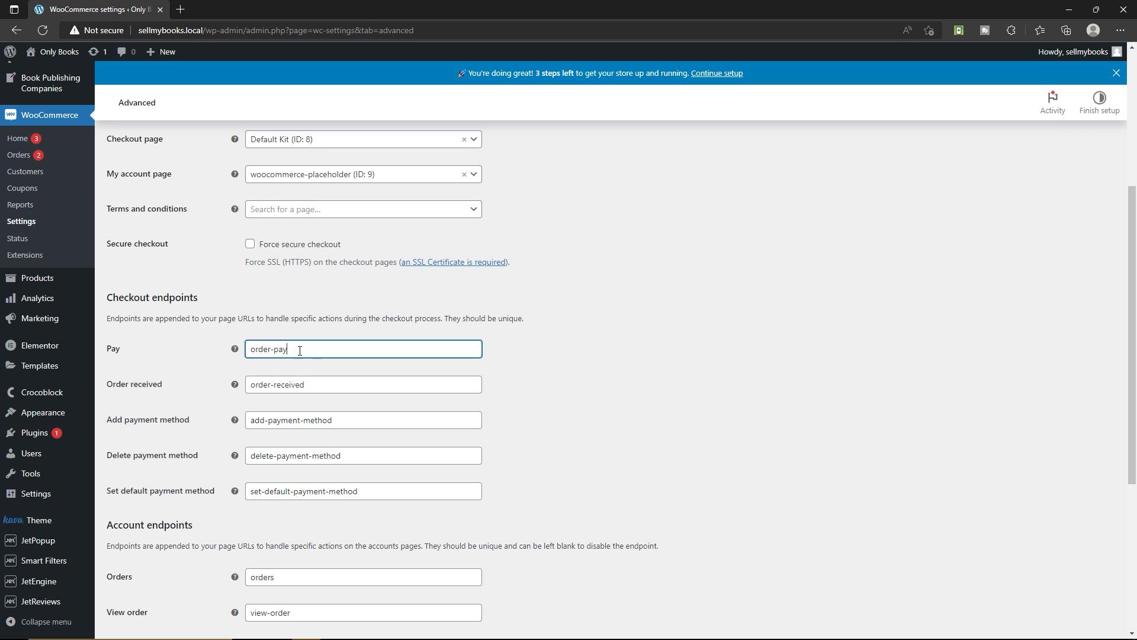
left_click_drag(290, 350, 246, 350)
left_click(312, 385)
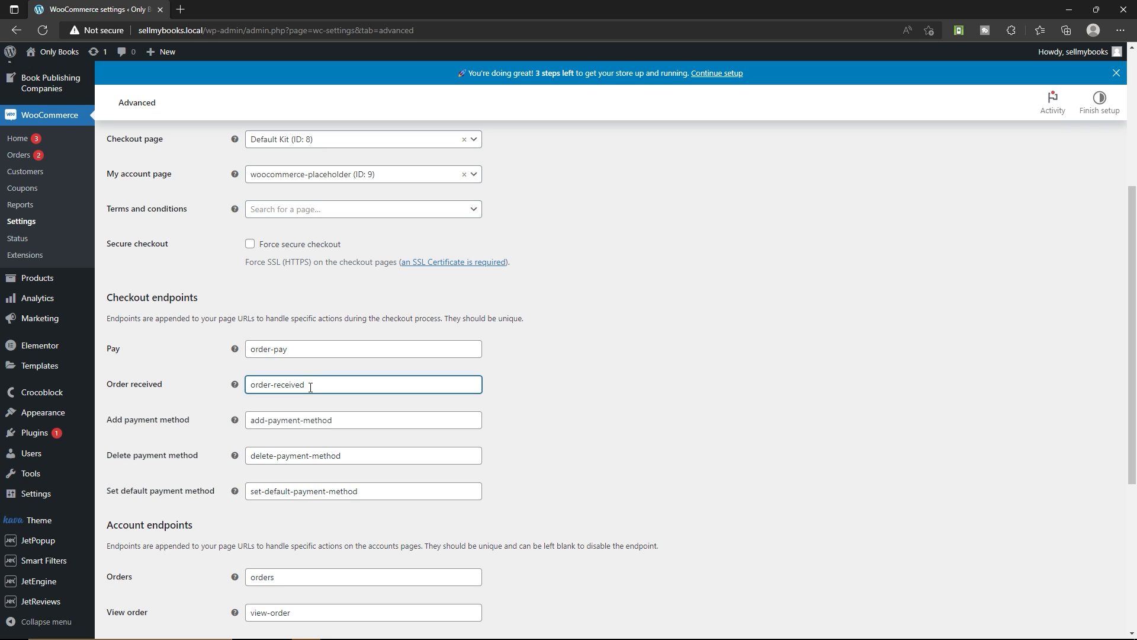
scroll(310, 387, "down", 2)
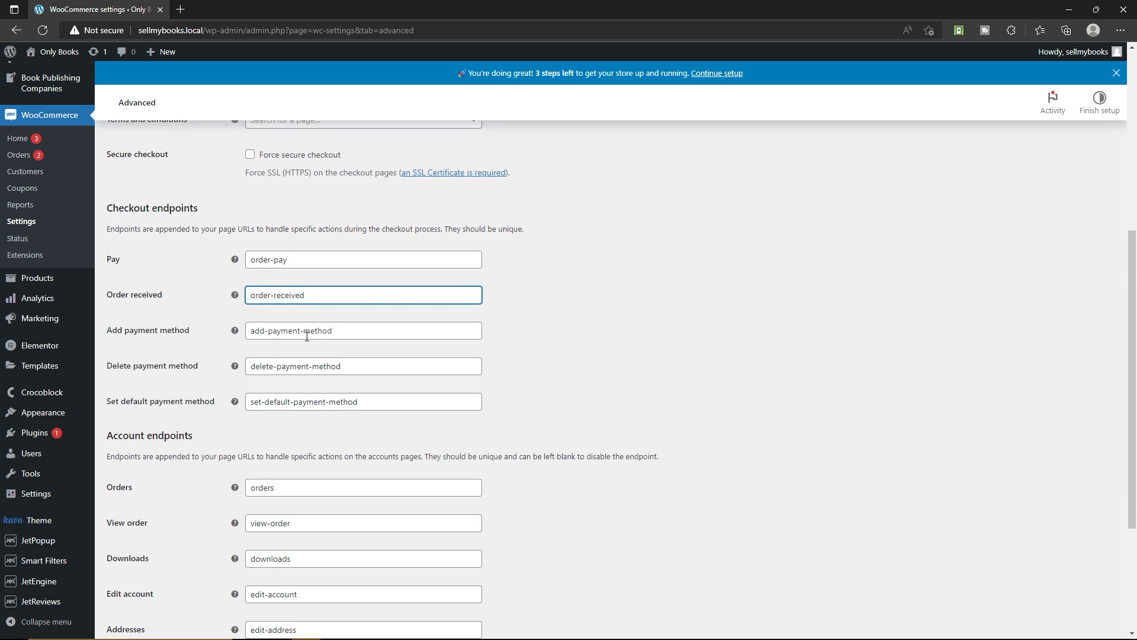
scroll(307, 336, "down", 2)
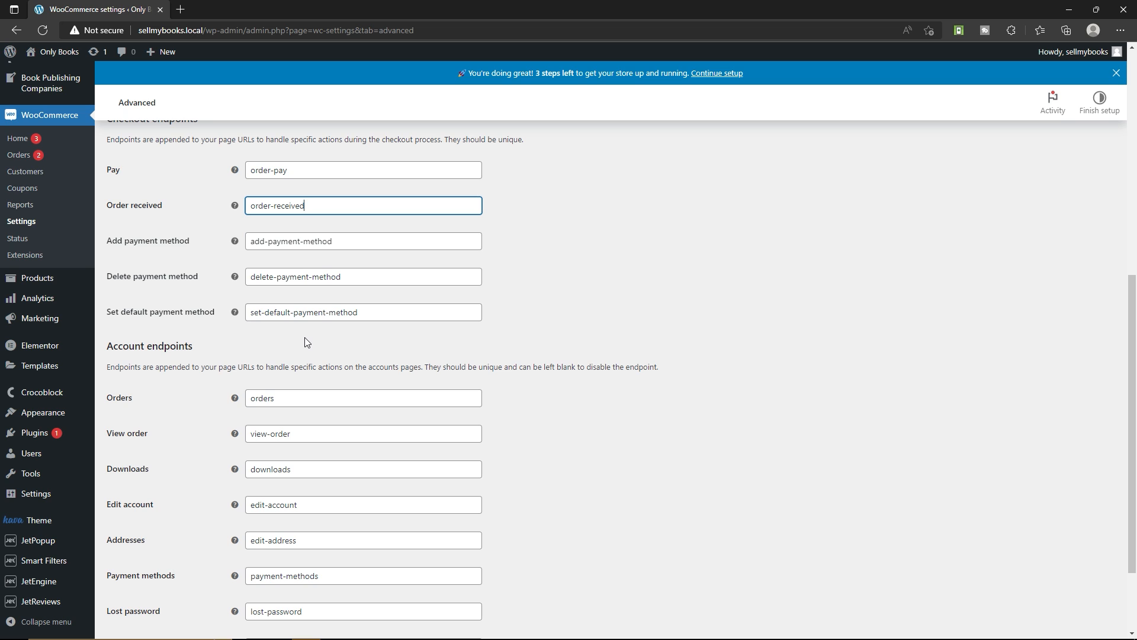
scroll(304, 337, "down", 2)
left_click(142, 575)
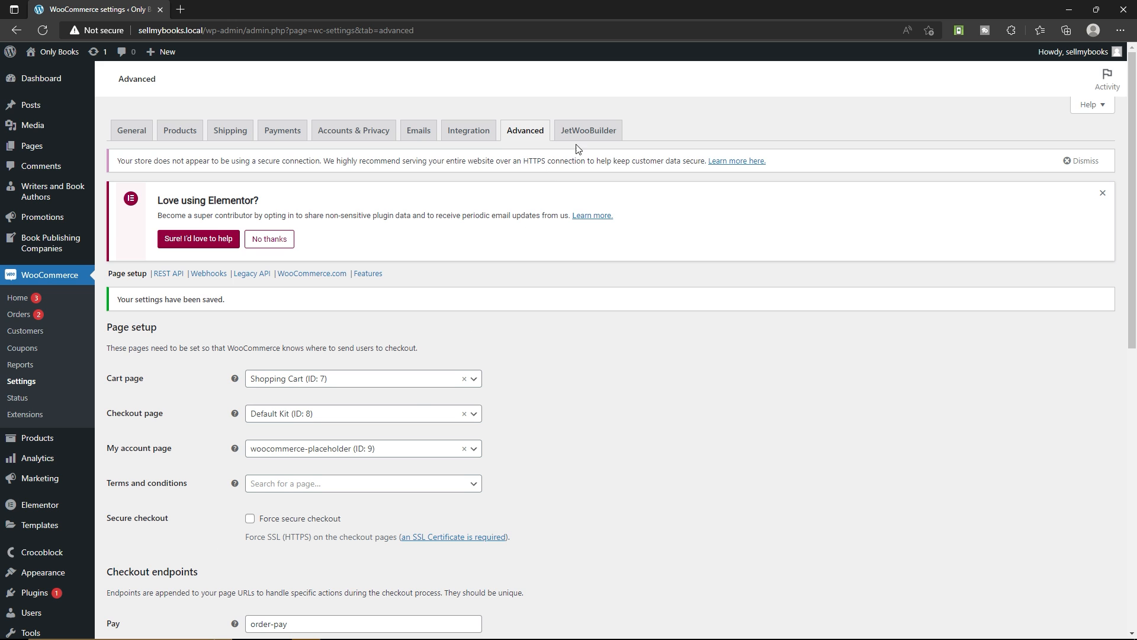
Examine the JetWooBuilder settings for the shop, product, cart, checkout, thank you and account page templates
left_click(587, 131)
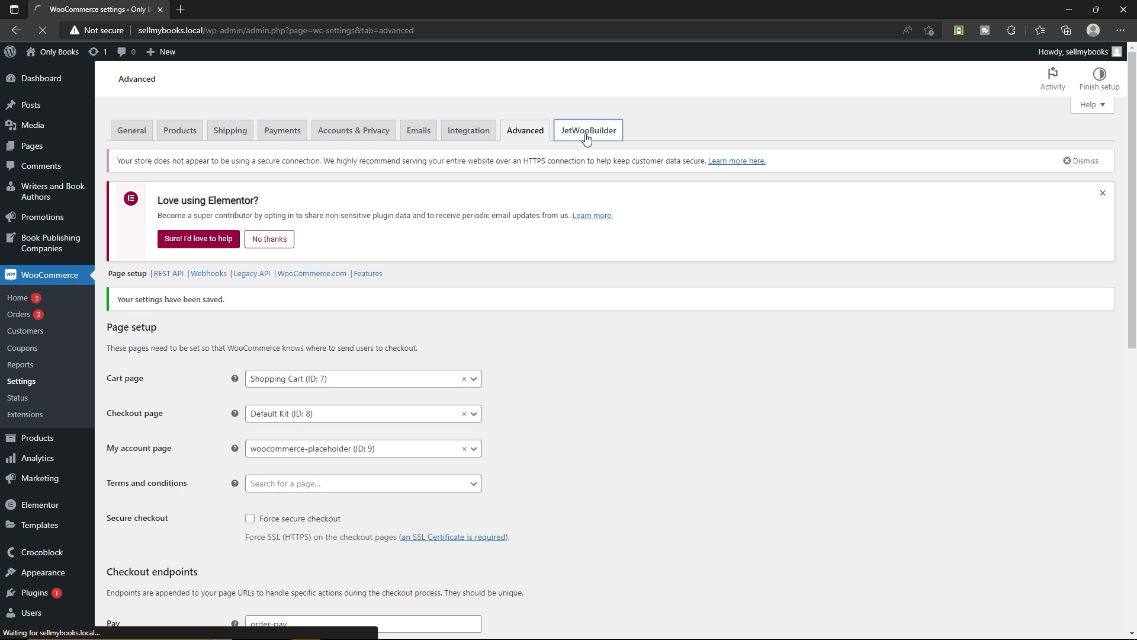
scroll(171, 355, "down", 10)
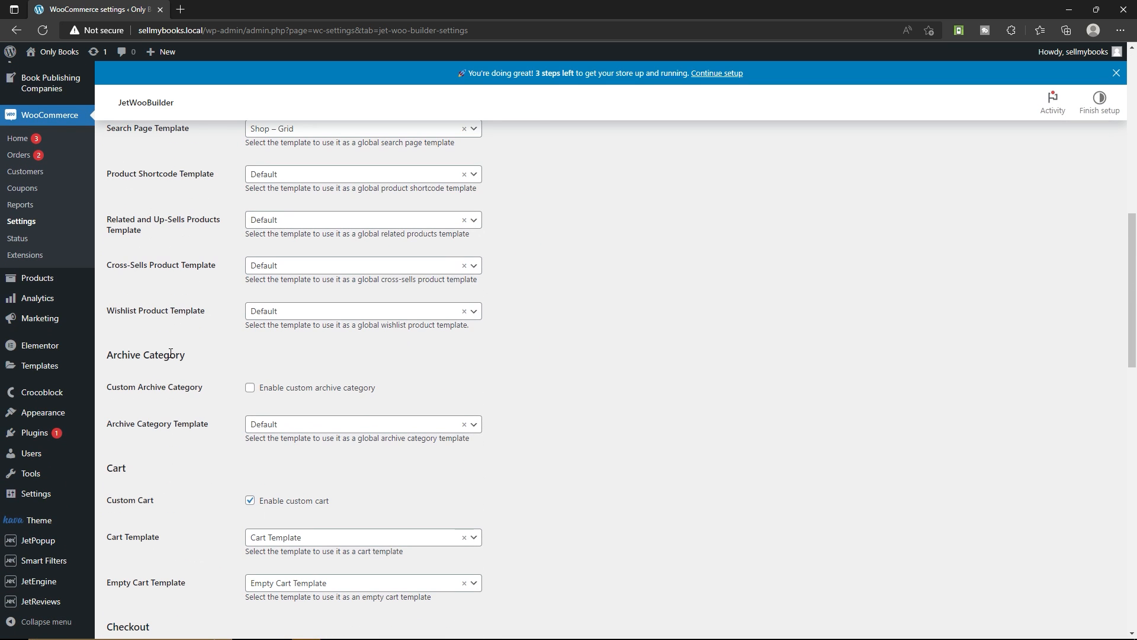
scroll(170, 353, "down", 5)
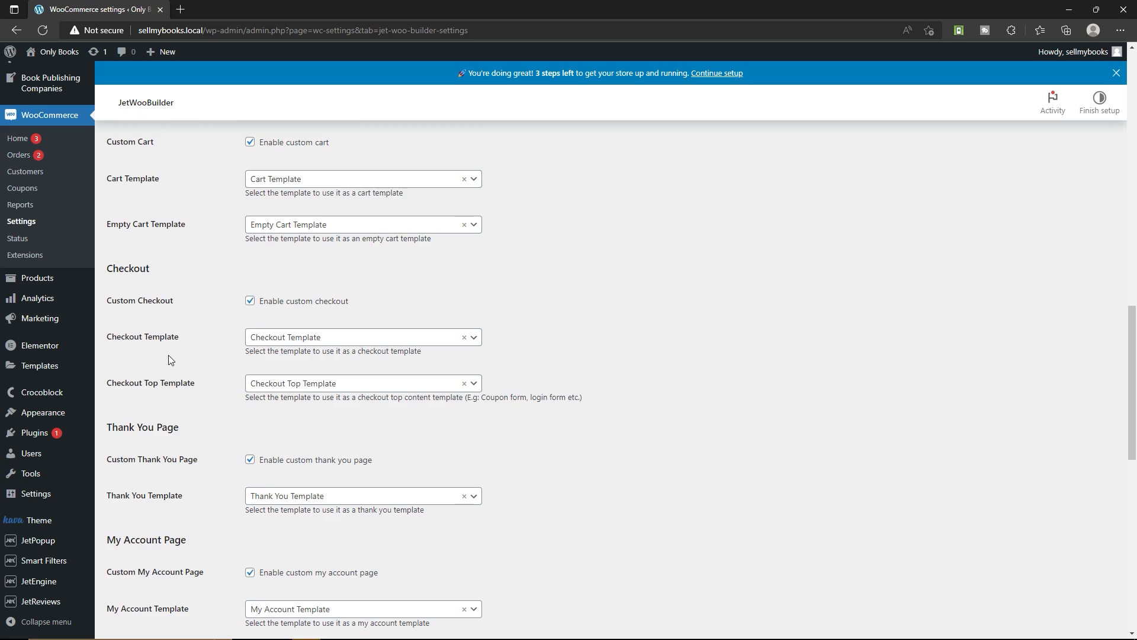
scroll(169, 356, "down", 10)
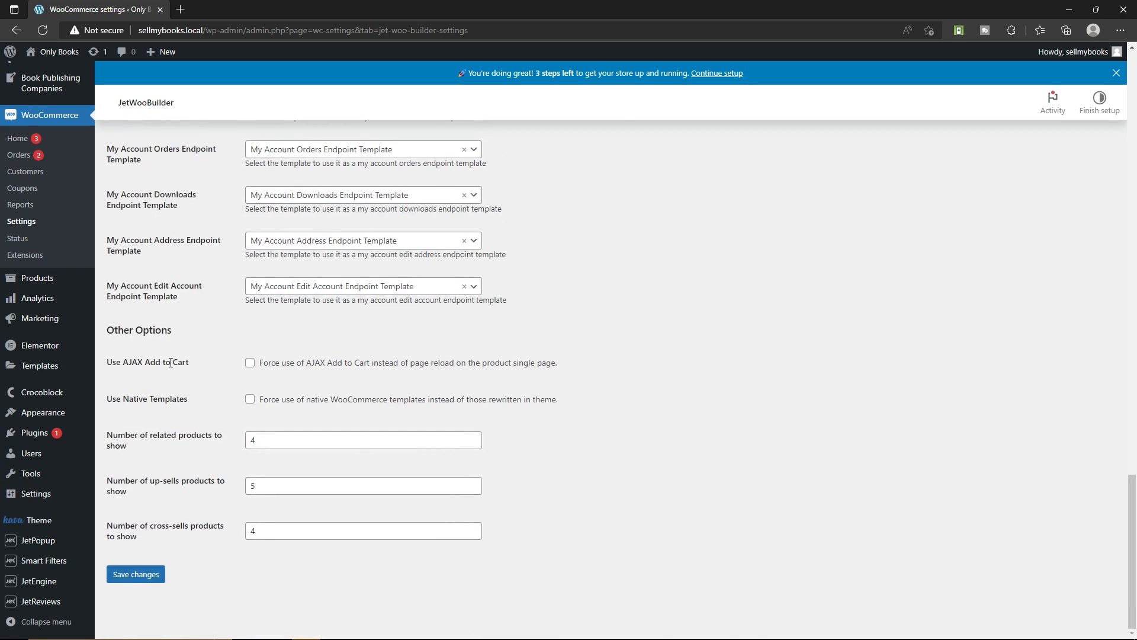
scroll(171, 362, "up", 20)
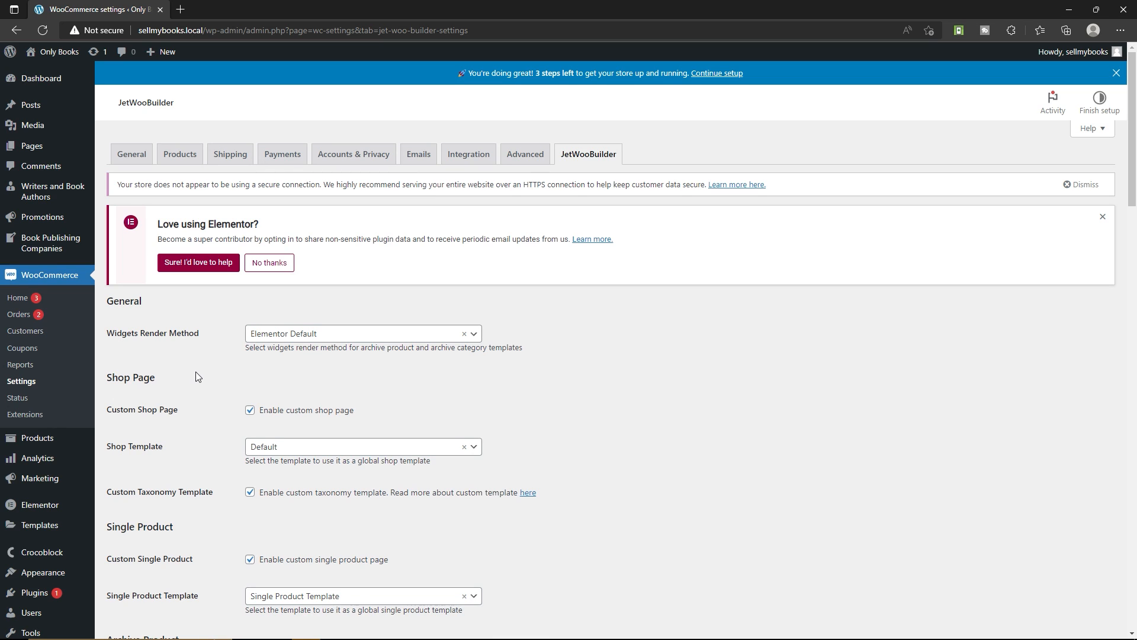
Disable the Cash on delivery payment method and save the payment settings
left_click(281, 155)
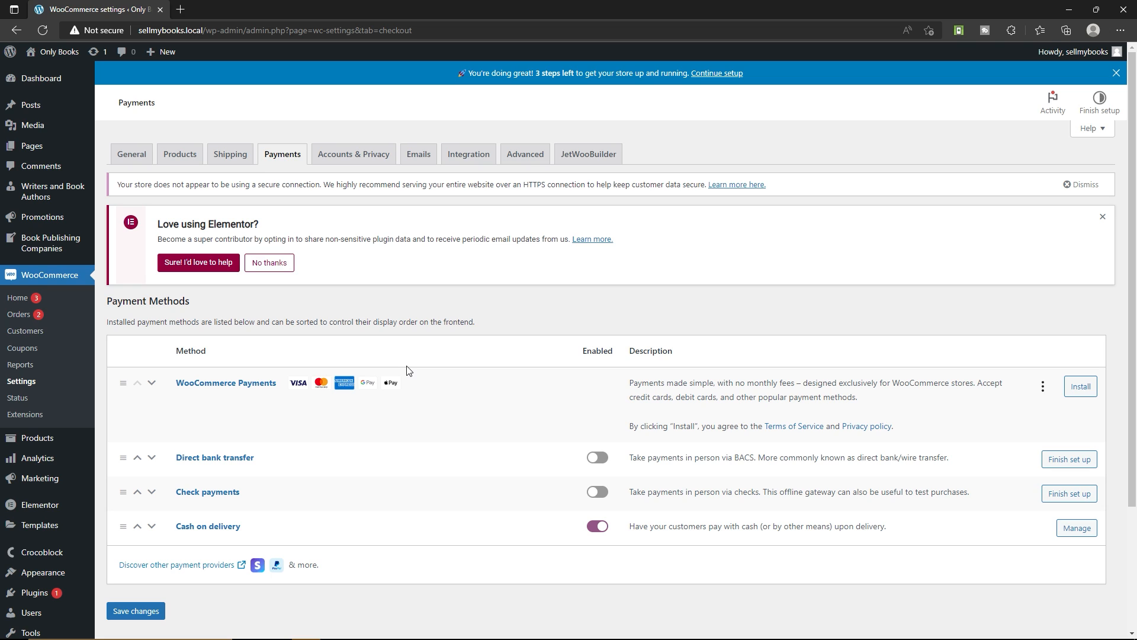
left_click(598, 528)
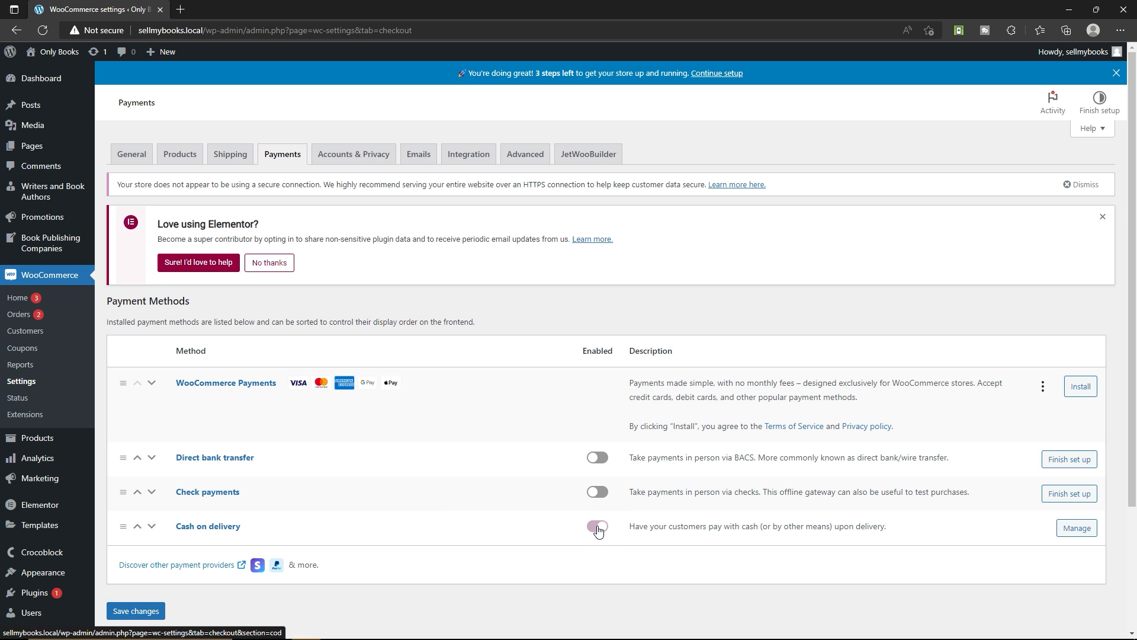
scroll(598, 529, "down", 2)
left_click(147, 452)
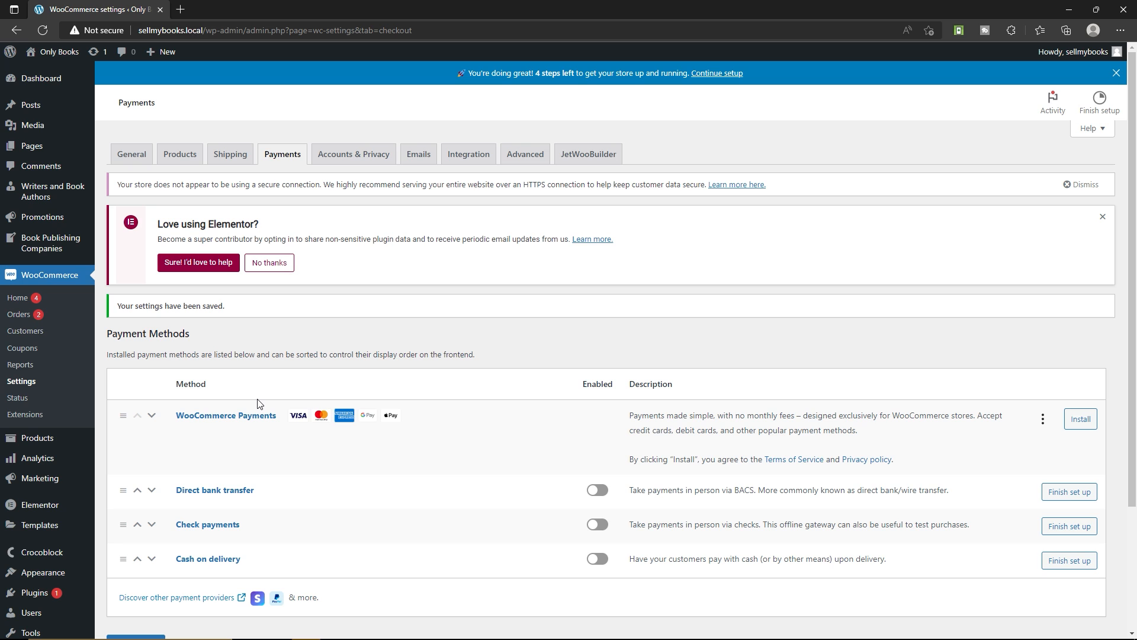
Search the plugin directory for "paypal", and install and activate the WooCommerce PayPal Payments plugin
mouse_move(28, 599)
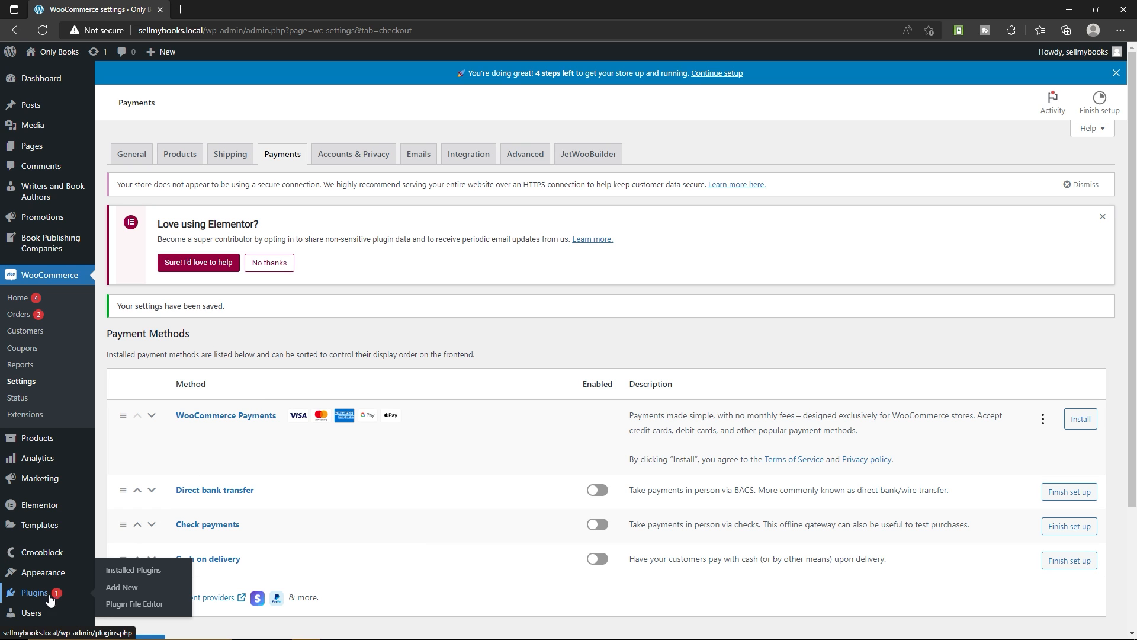
left_click(138, 587)
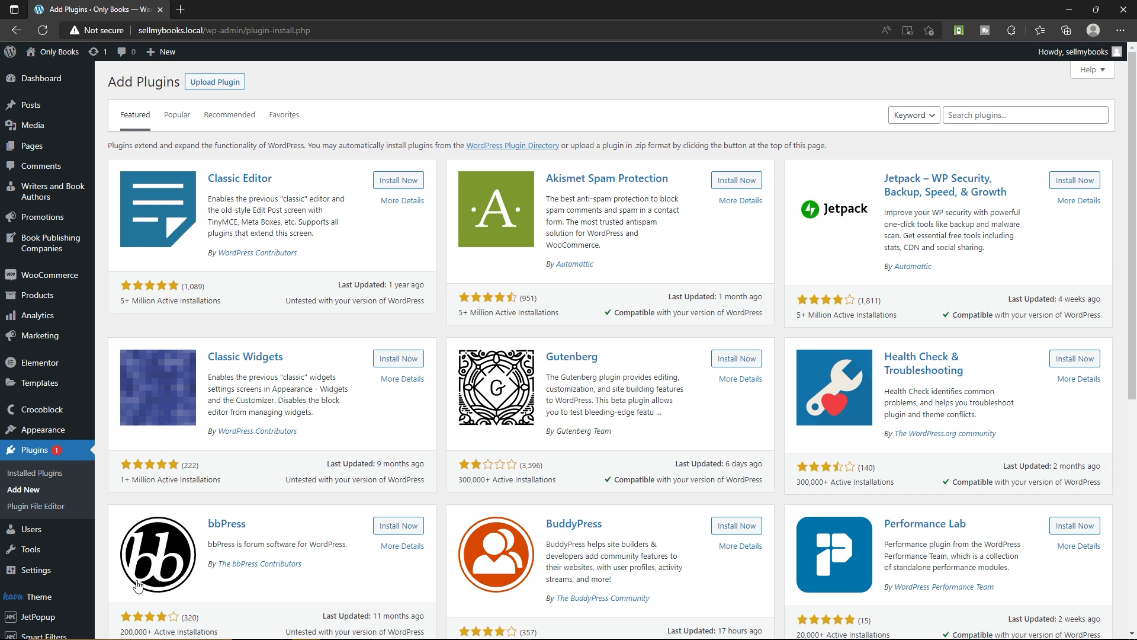
left_click(969, 112)
type("paypal")
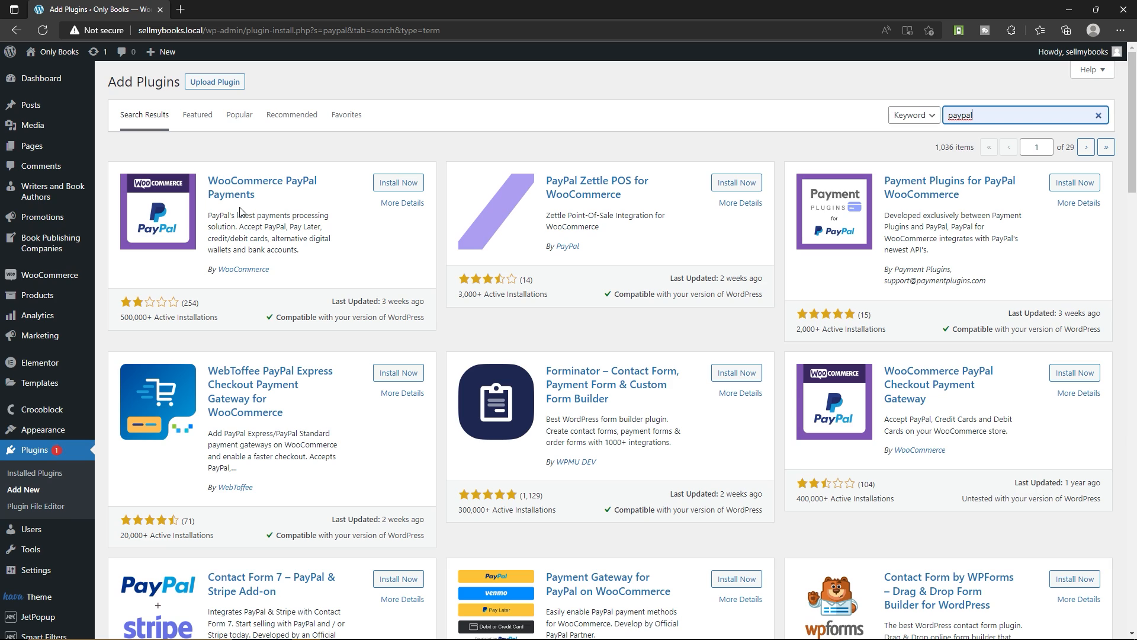
left_click(399, 184)
left_click(401, 186)
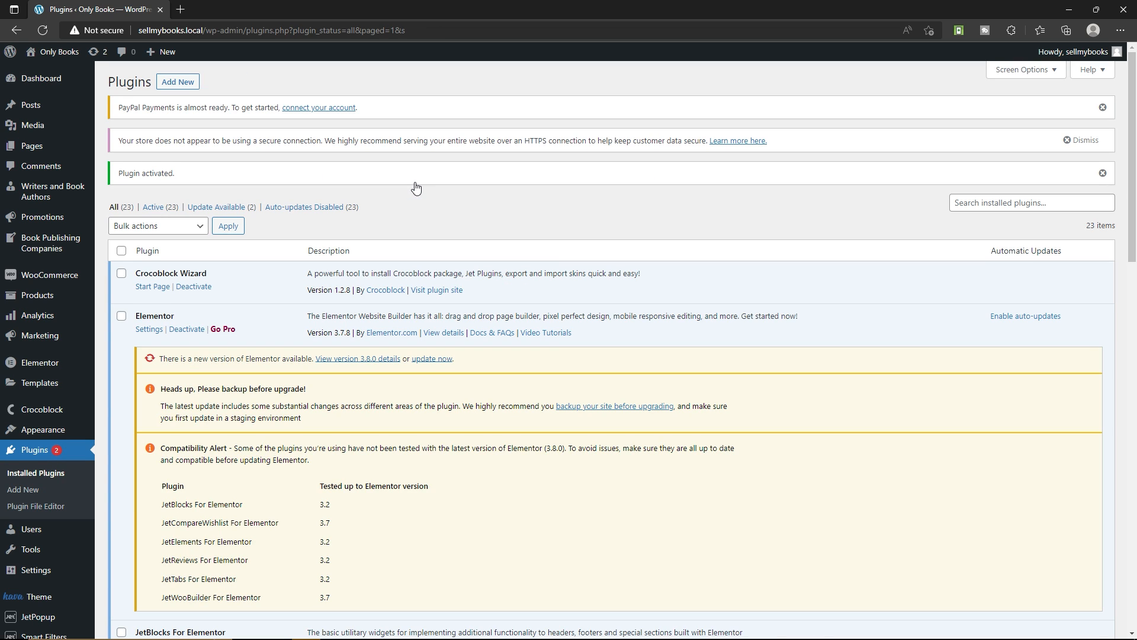
Update the installed Elementor plugin to version 3.8.0
scroll(417, 188, "down", 2)
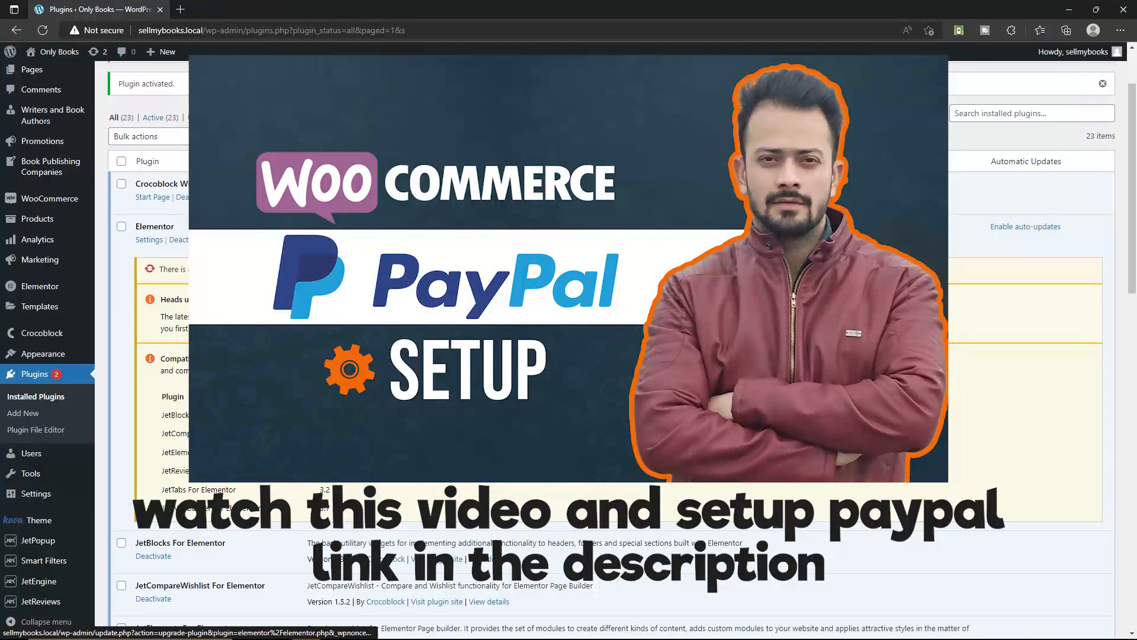
left_click(432, 268)
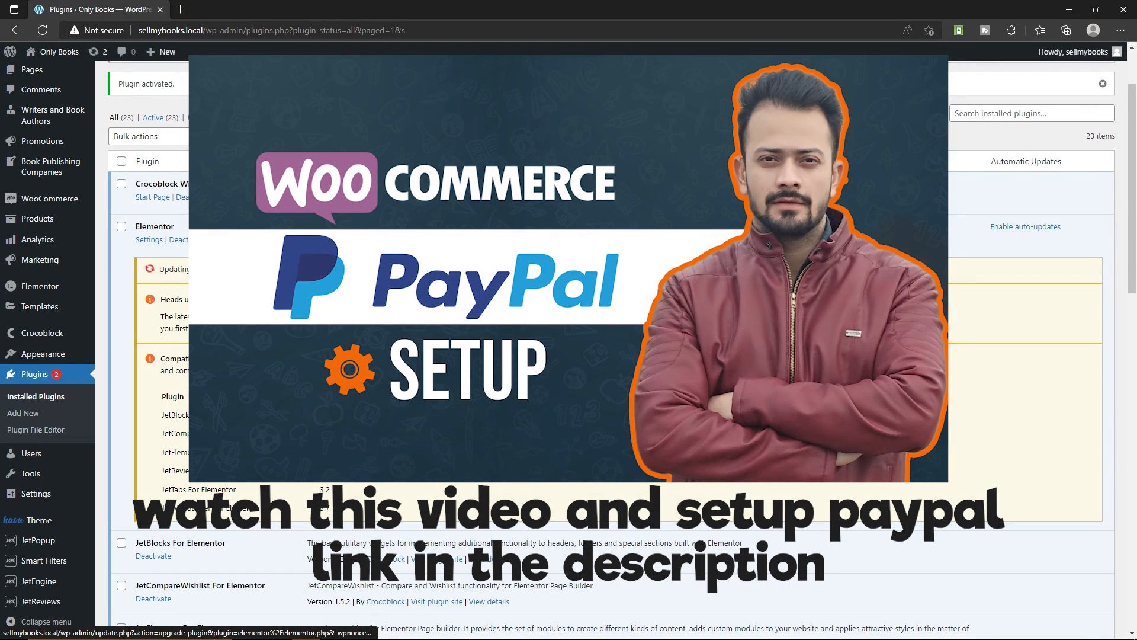
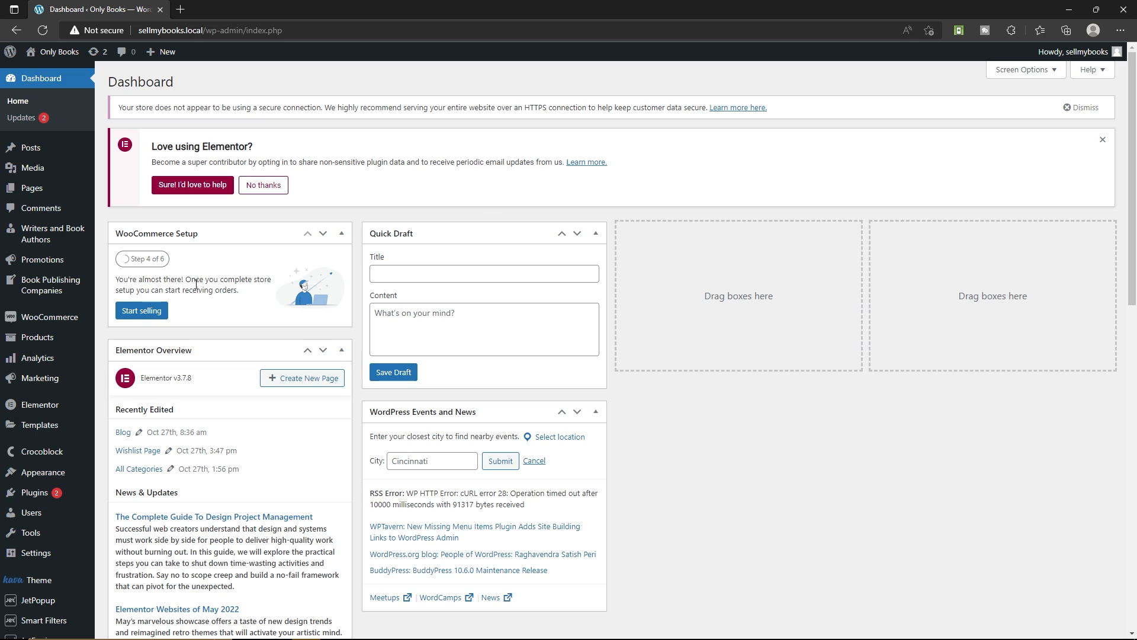
Open the list of all products and look through the imported template books
mouse_move(50, 343)
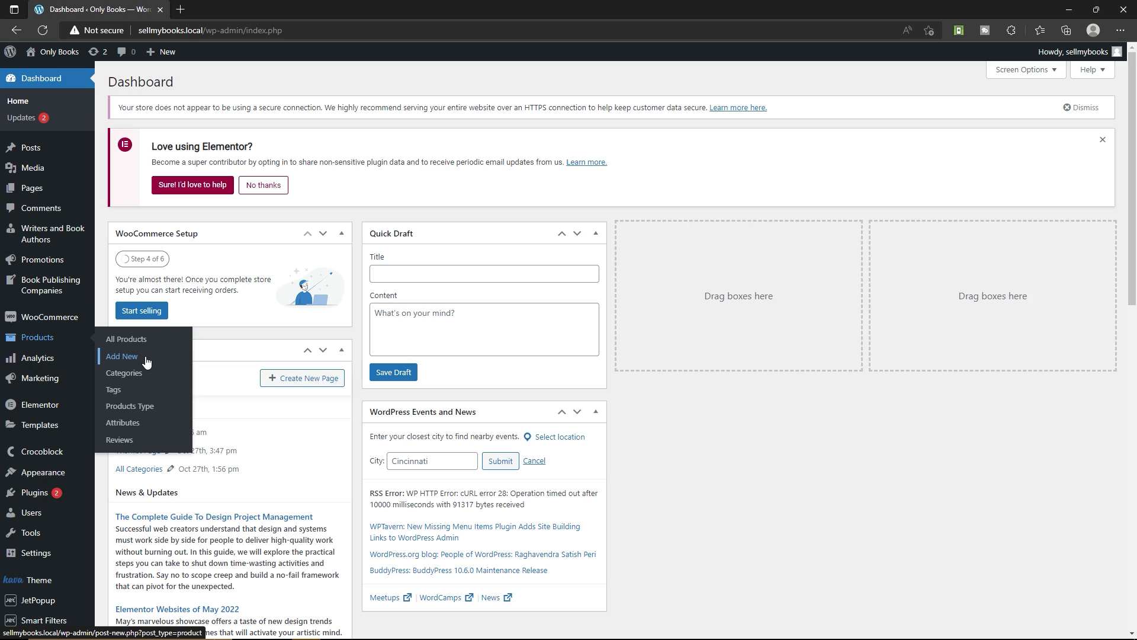
left_click(109, 344)
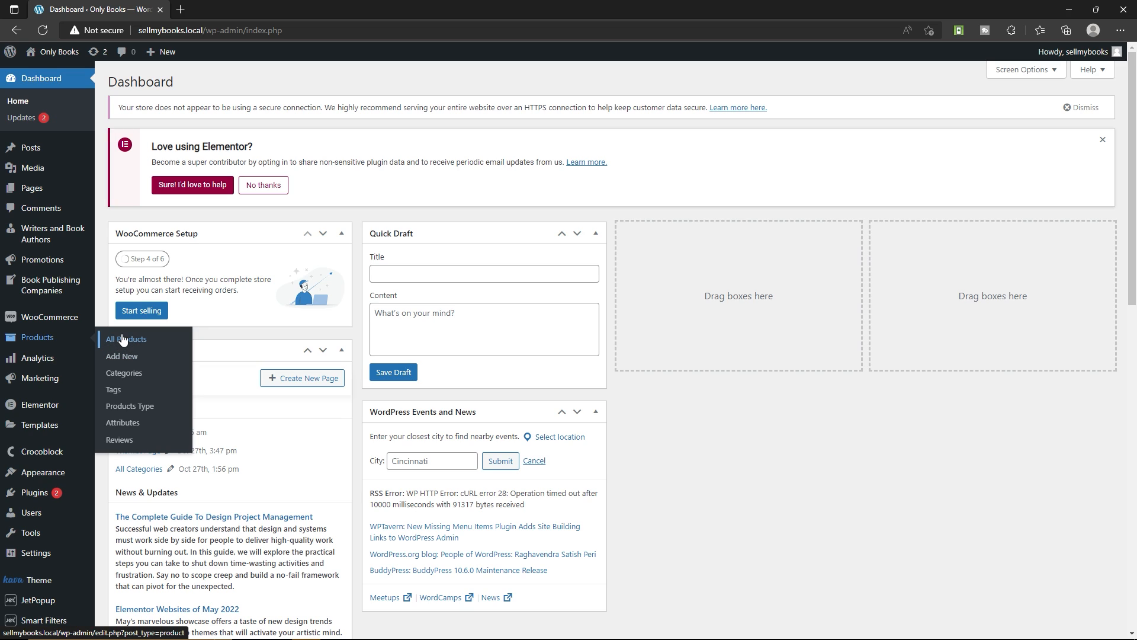
left_click(136, 339)
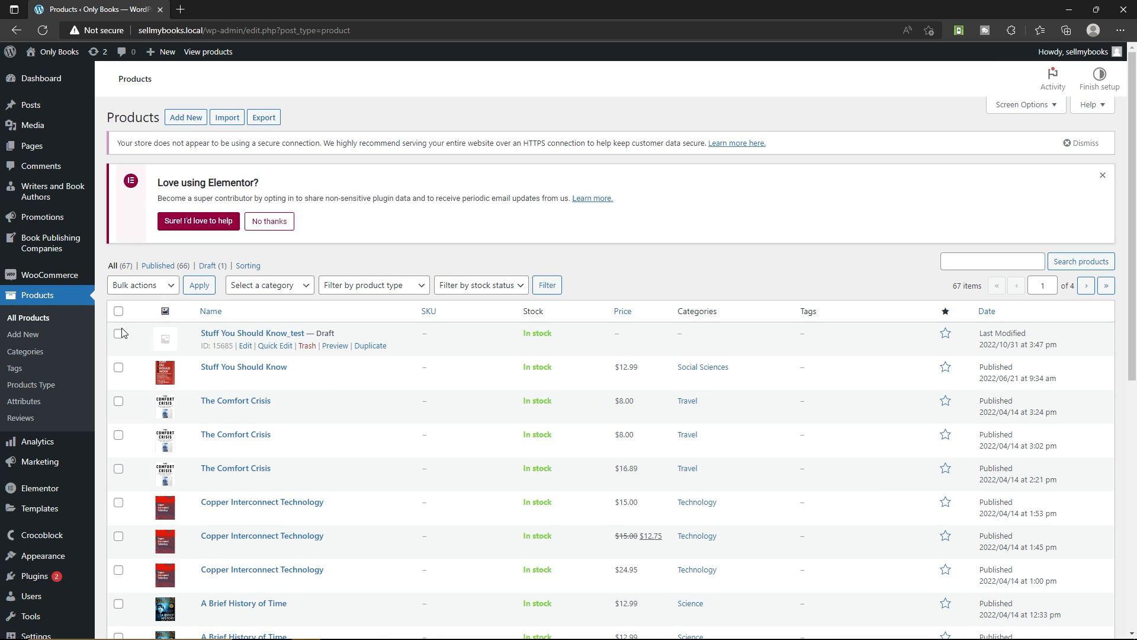
scroll(304, 200, "down", 3)
scroll(246, 436, "down", 5)
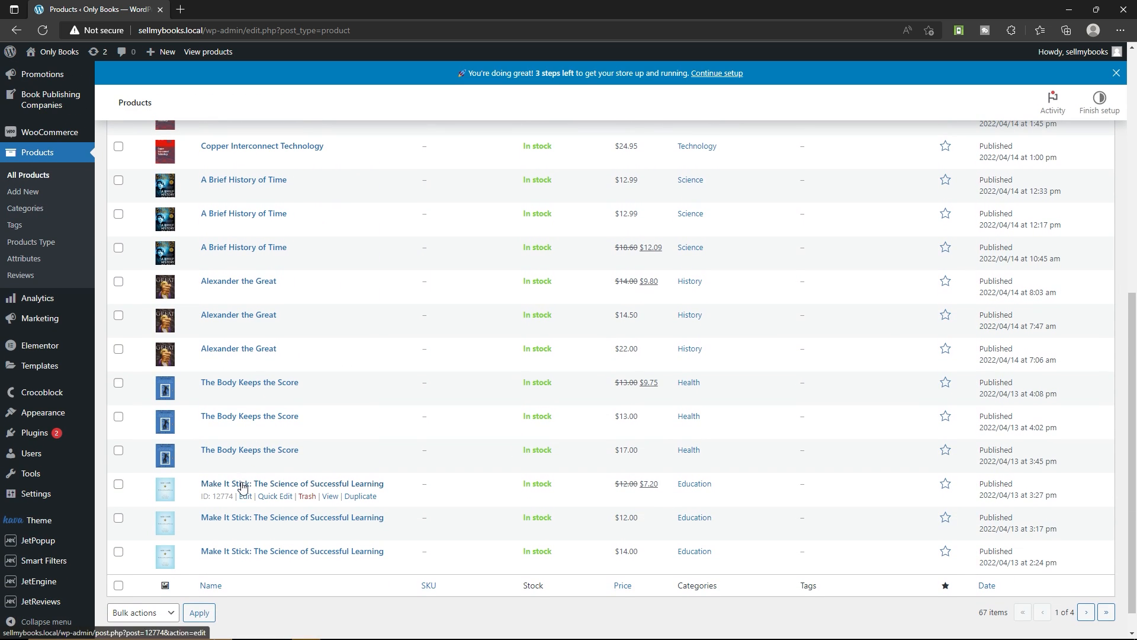
scroll(250, 555, "up", 10)
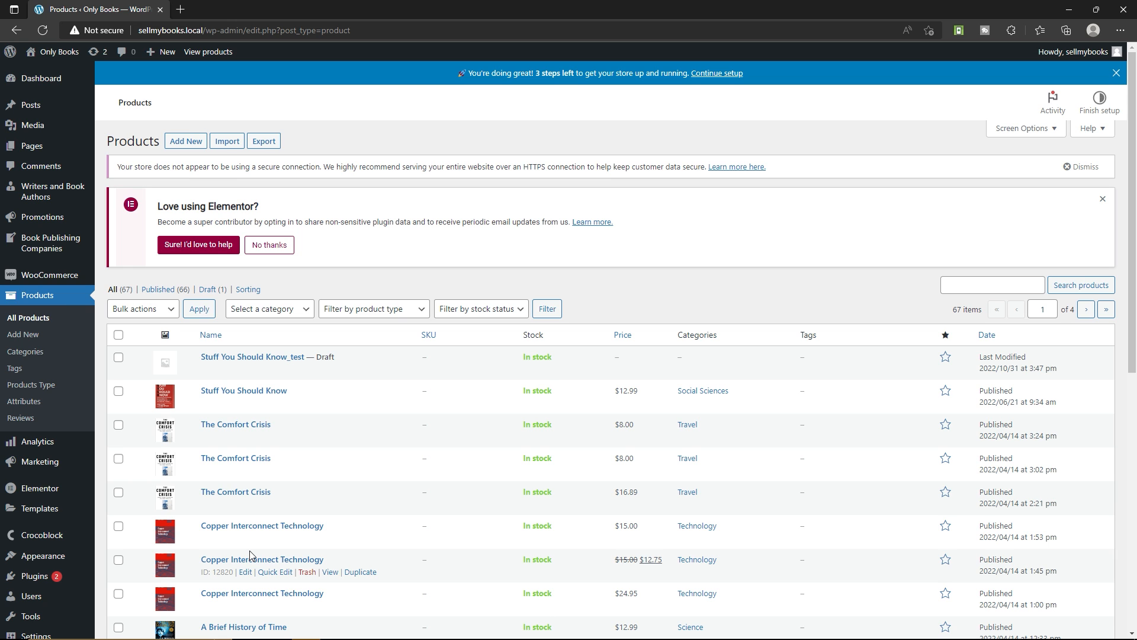
scroll(261, 406, "down", 6)
scroll(256, 452, "up", 6)
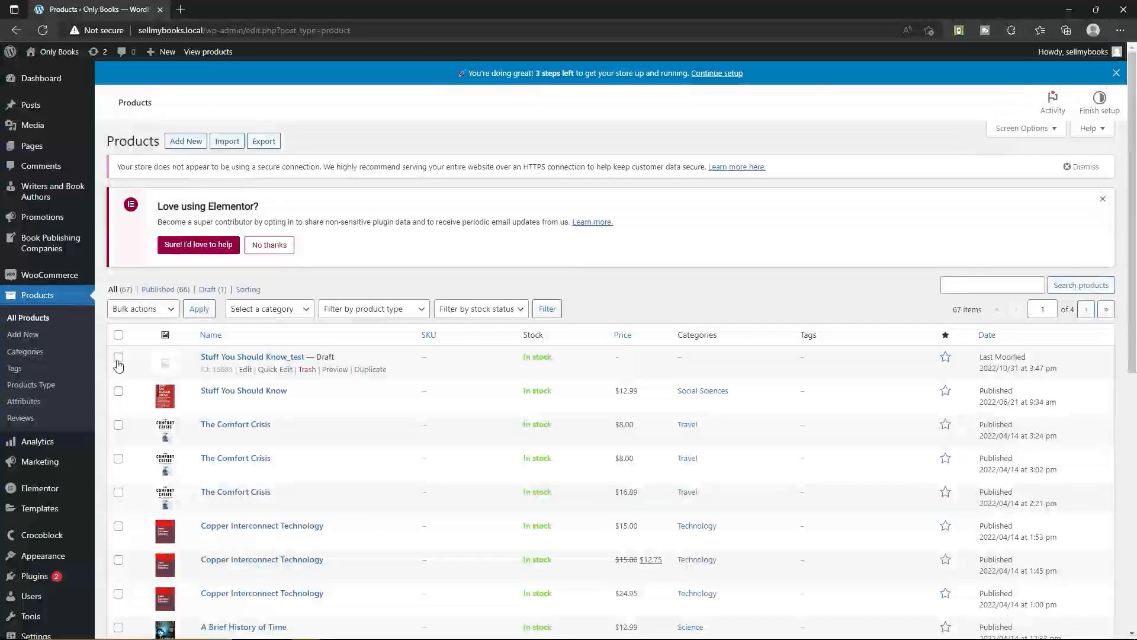
left_click(118, 357)
left_click(118, 391)
left_click(118, 425)
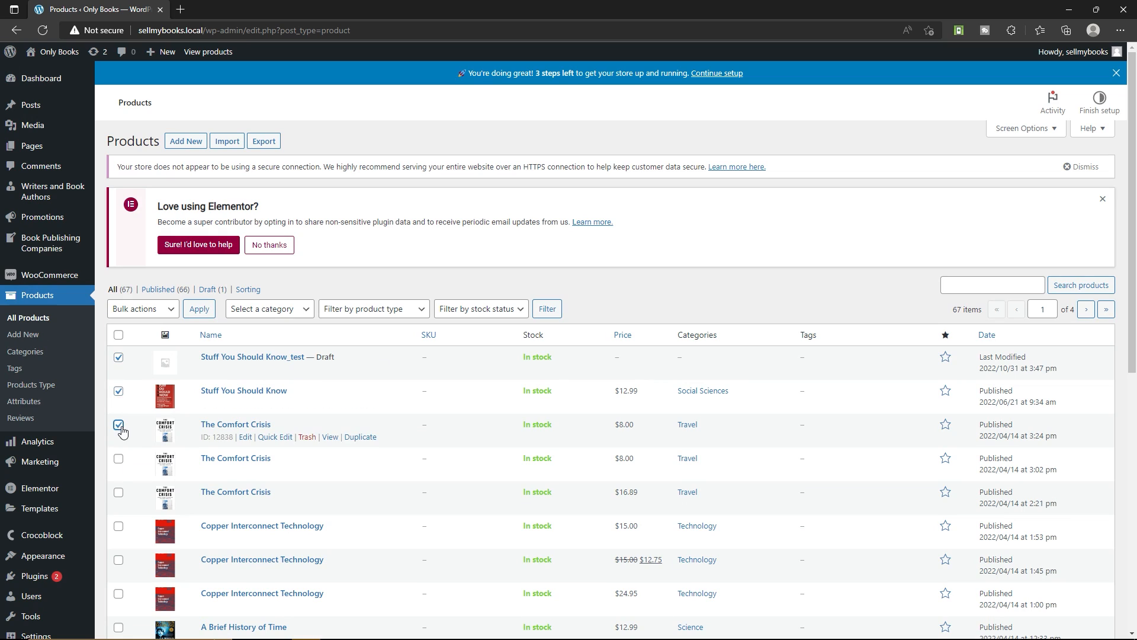
left_click(117, 460)
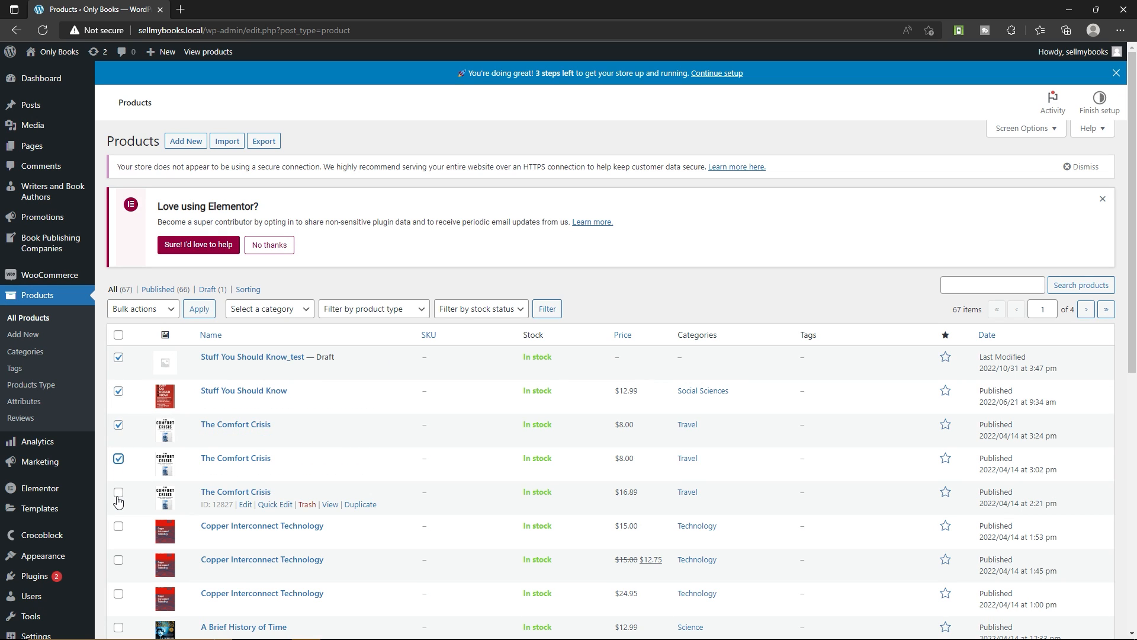
left_click(119, 335)
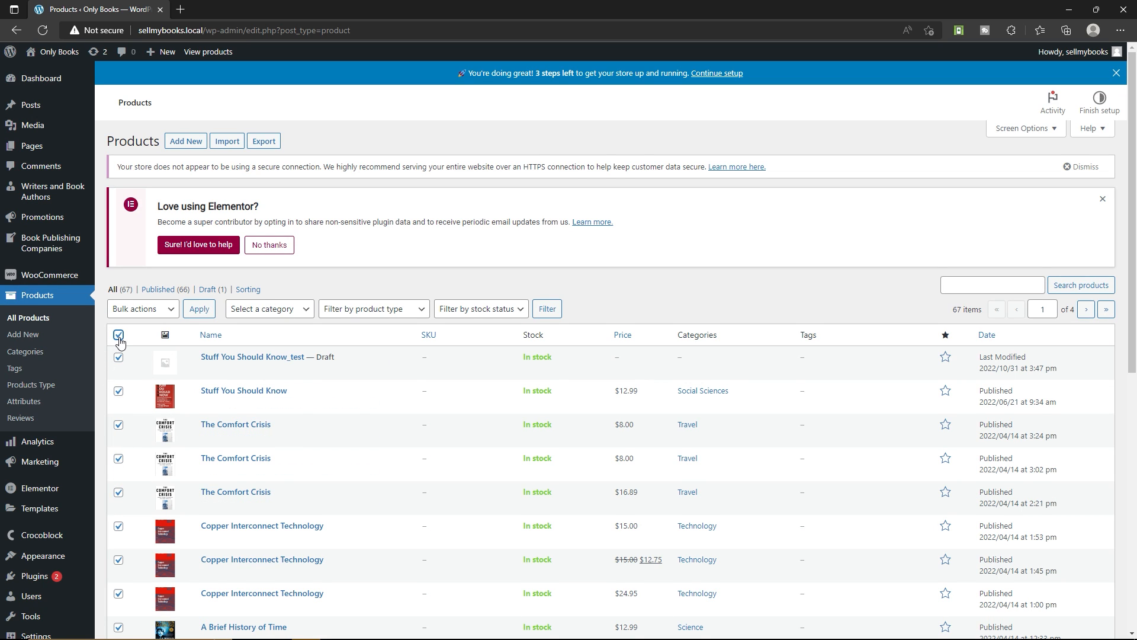
scroll(101, 541, "down", 8)
scroll(741, 398, "up", 6)
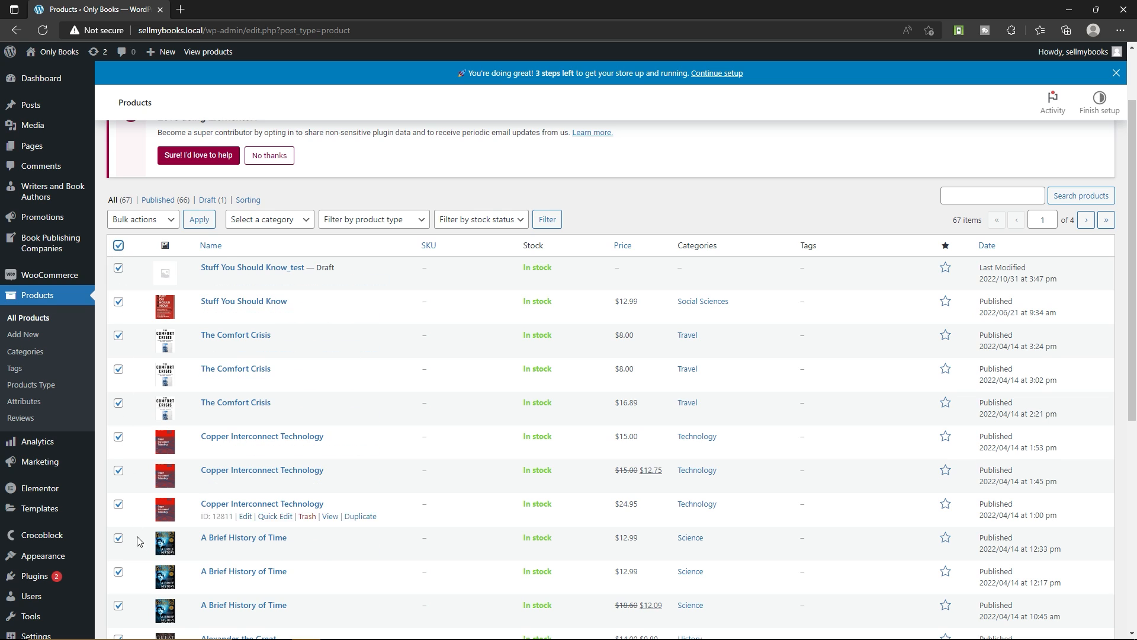
scroll(138, 541, "up", 2)
left_click(164, 310)
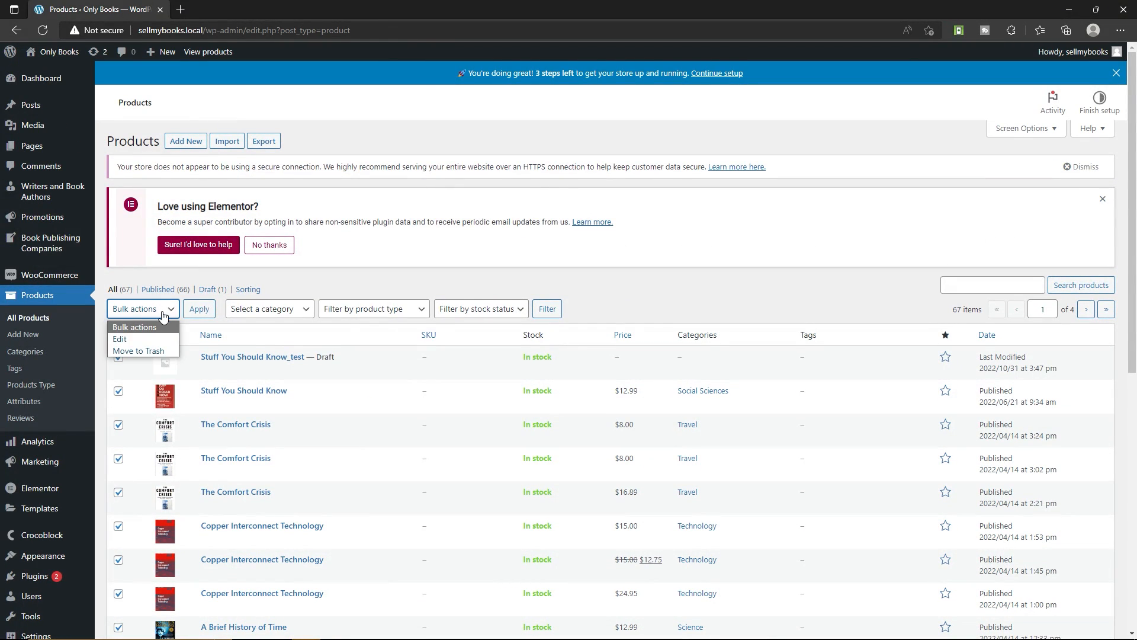
left_click(134, 355)
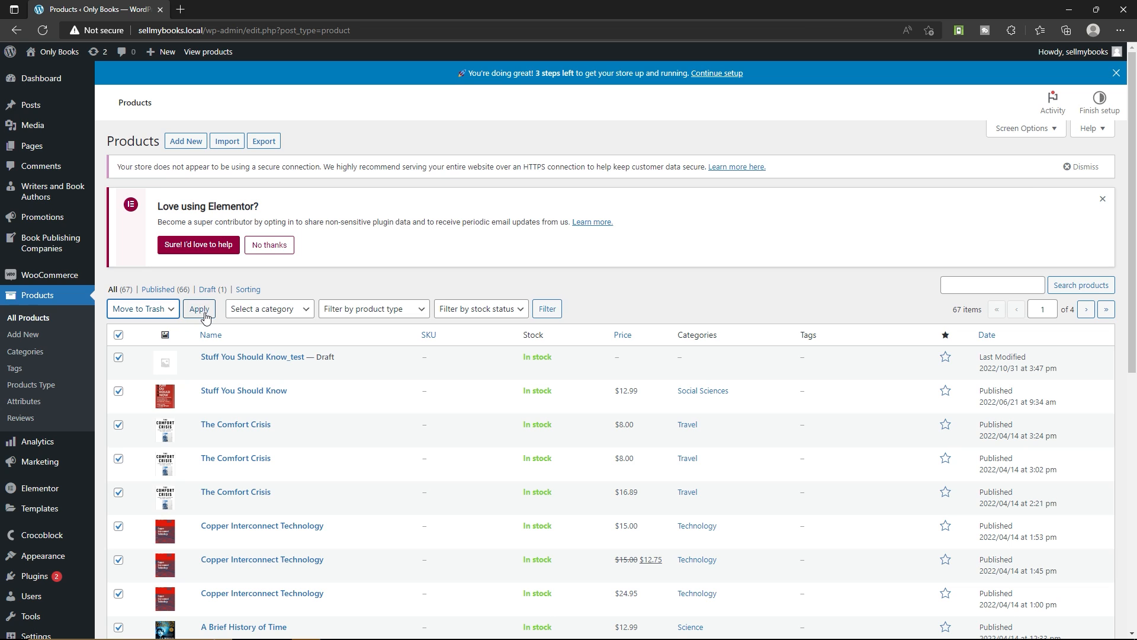
left_click(119, 334)
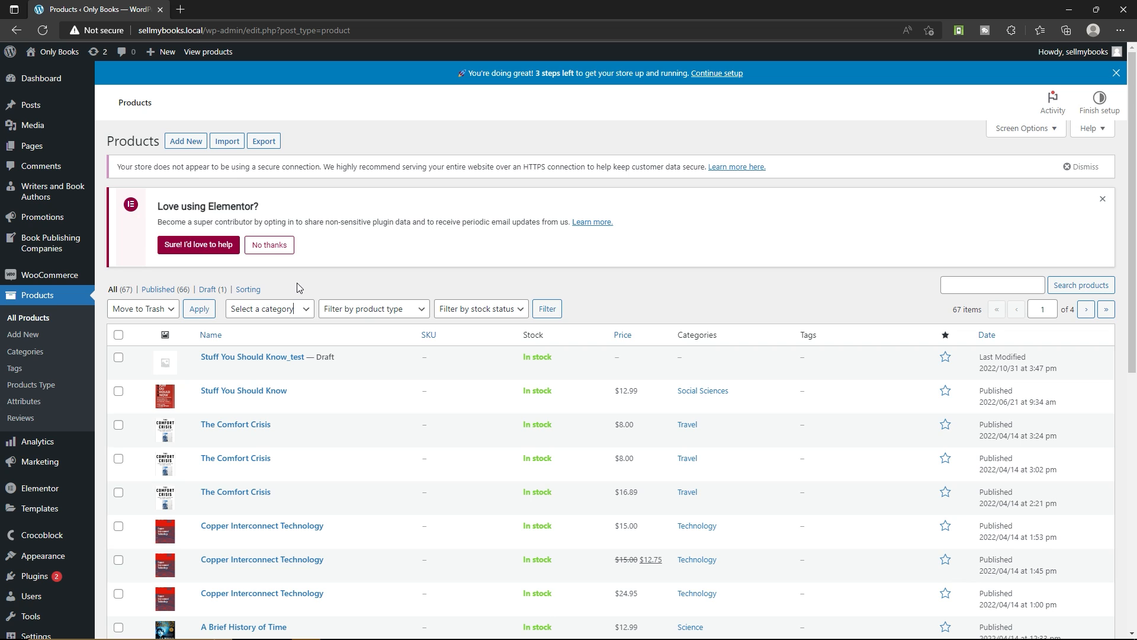
Start a new product named "Nagraj comic 1991" and fill its description with the text about the Nagraj comics
left_click(185, 141)
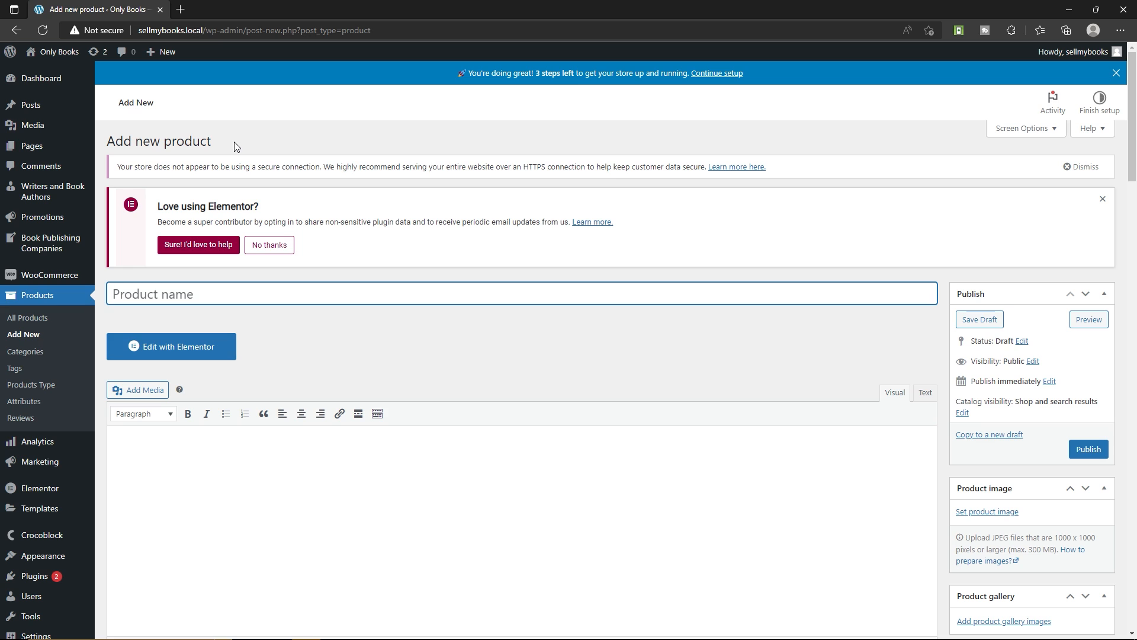
scroll(253, 203, "down", 2)
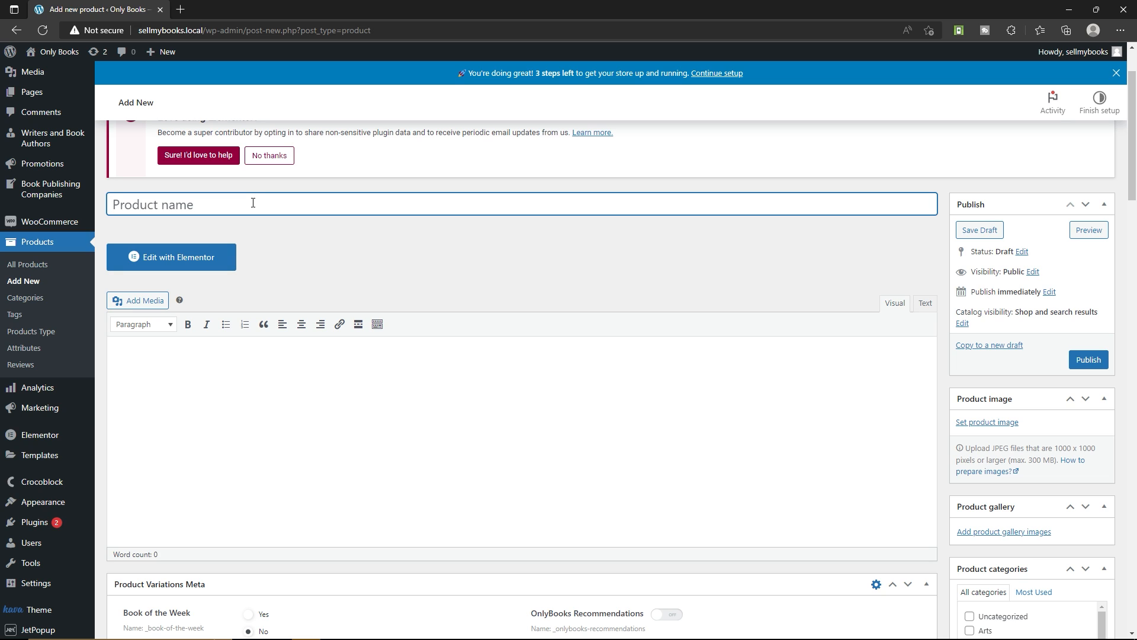
type("Nagraj comic 1991")
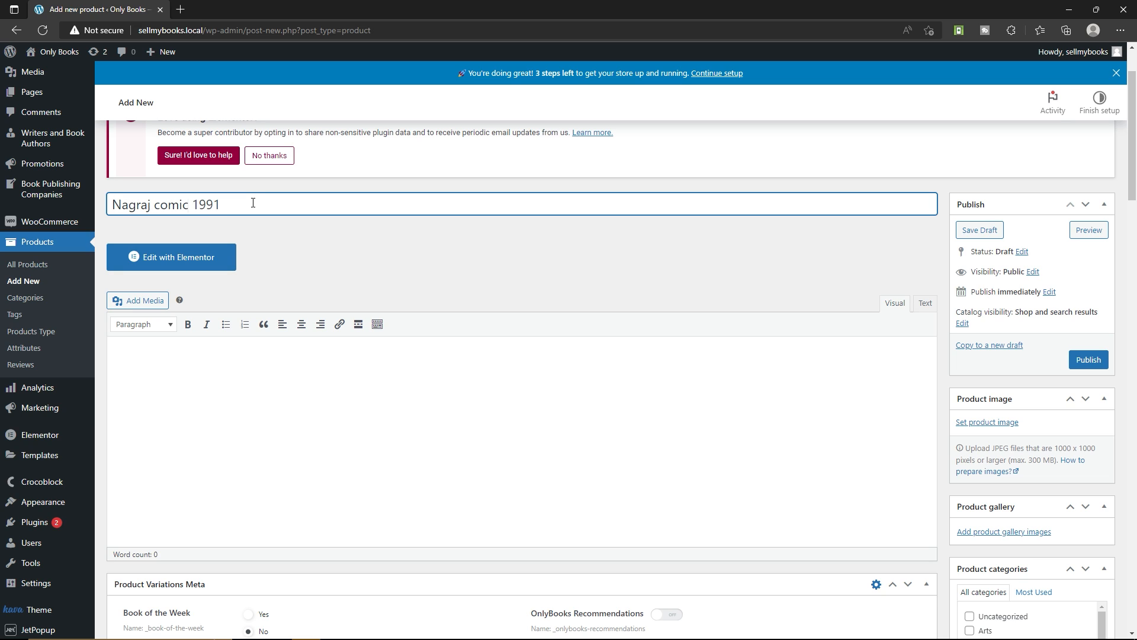
left_click(219, 365)
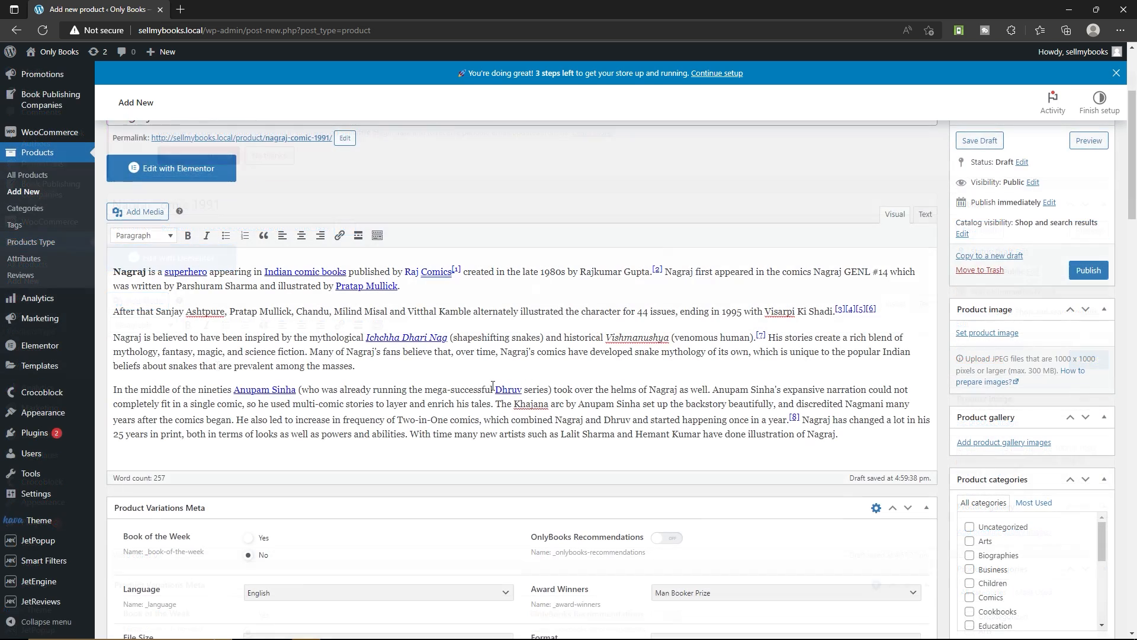
Examine the Product Variations Meta fields of the new product, from Book of the Week to Book Fragment Image
scroll(407, 369, "down", 5)
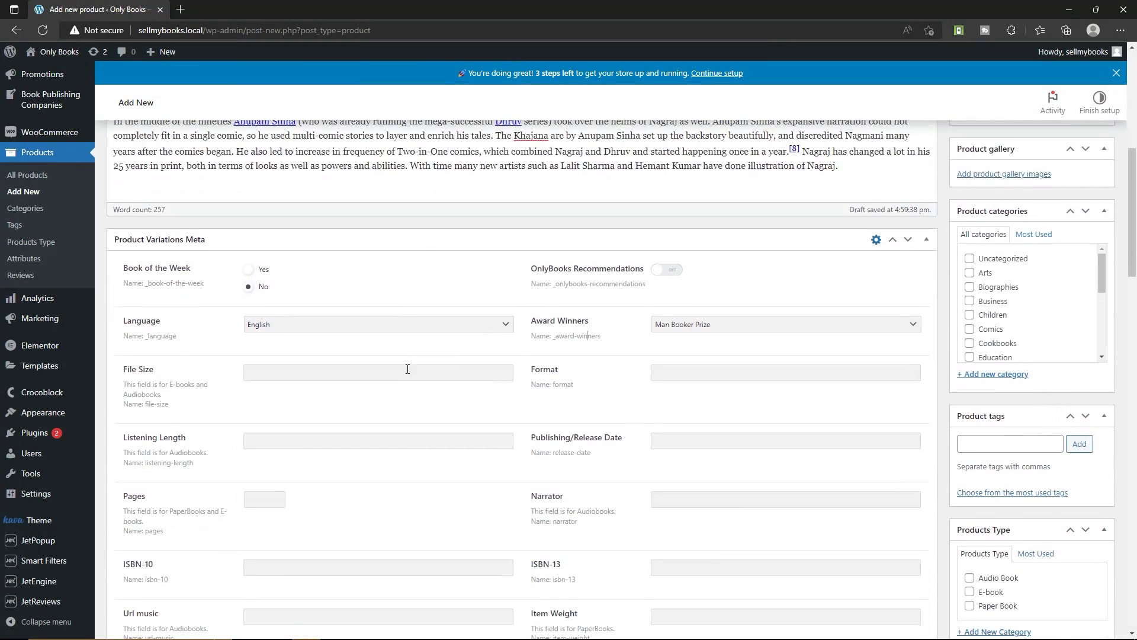
scroll(407, 368, "down", 3)
scroll(403, 362, "up", 3)
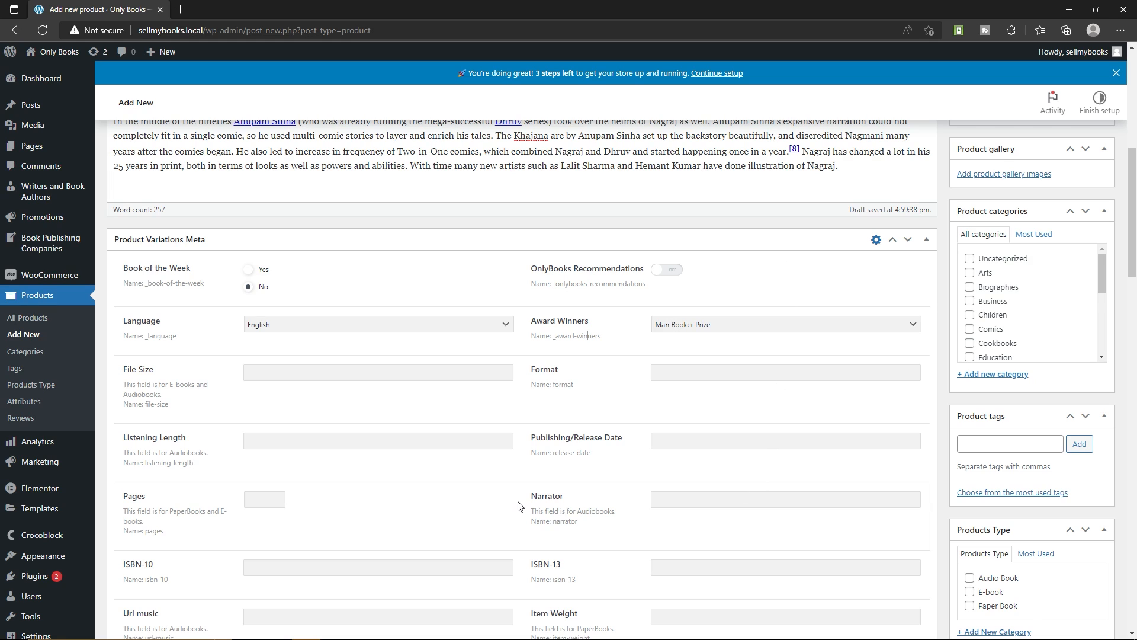
scroll(53, 503, "down", 5)
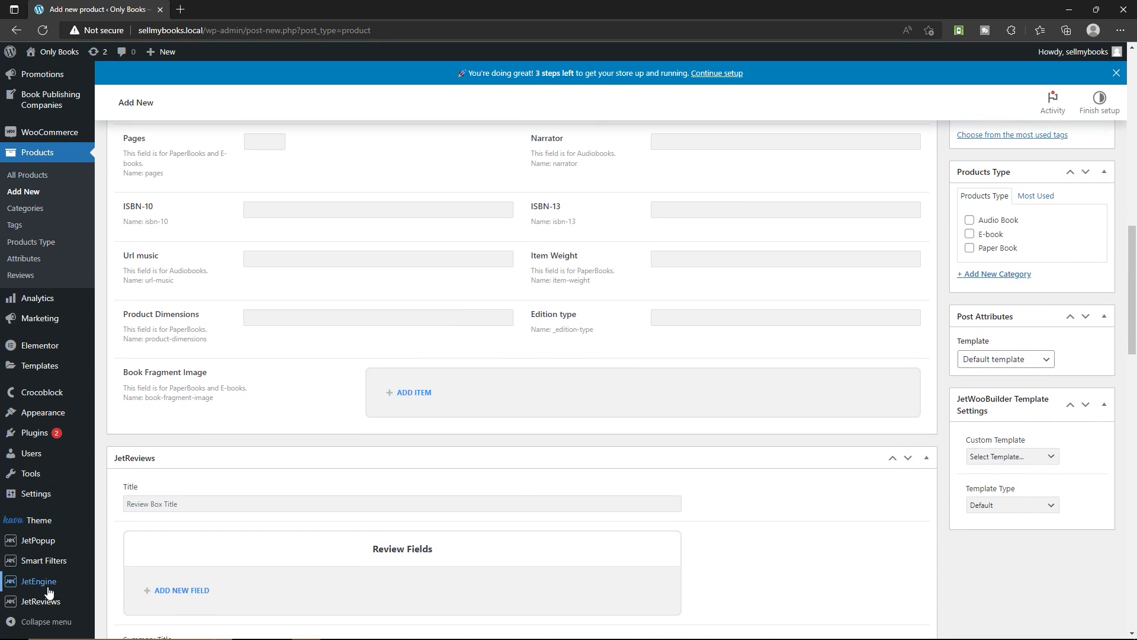
mouse_move(50, 587)
scroll(474, 431, "up", 4)
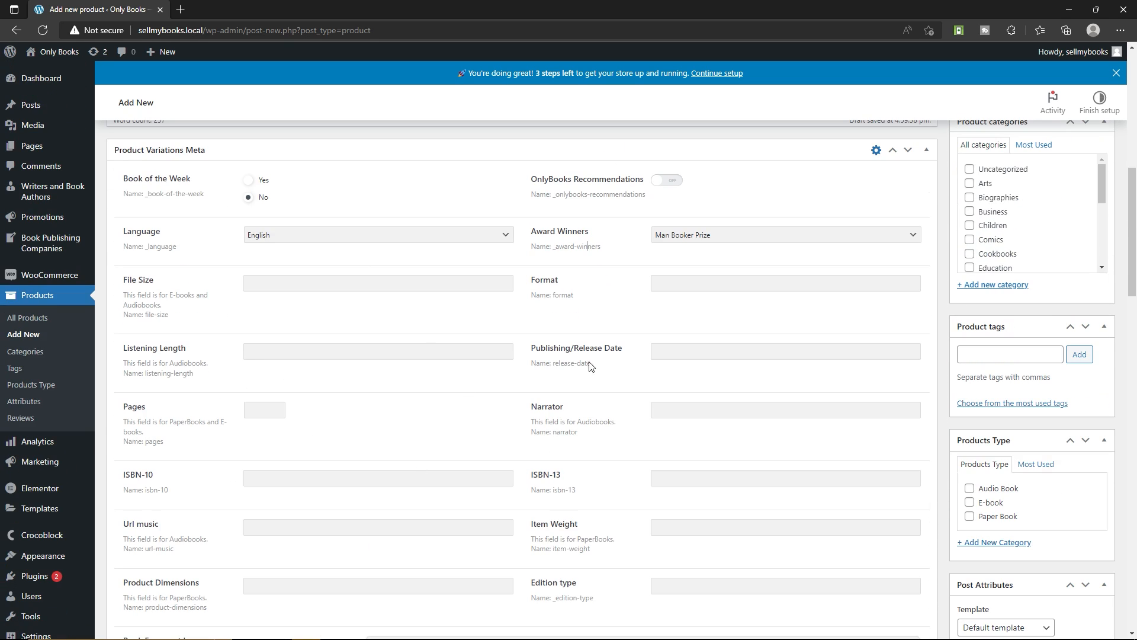
scroll(540, 454, "up", 1)
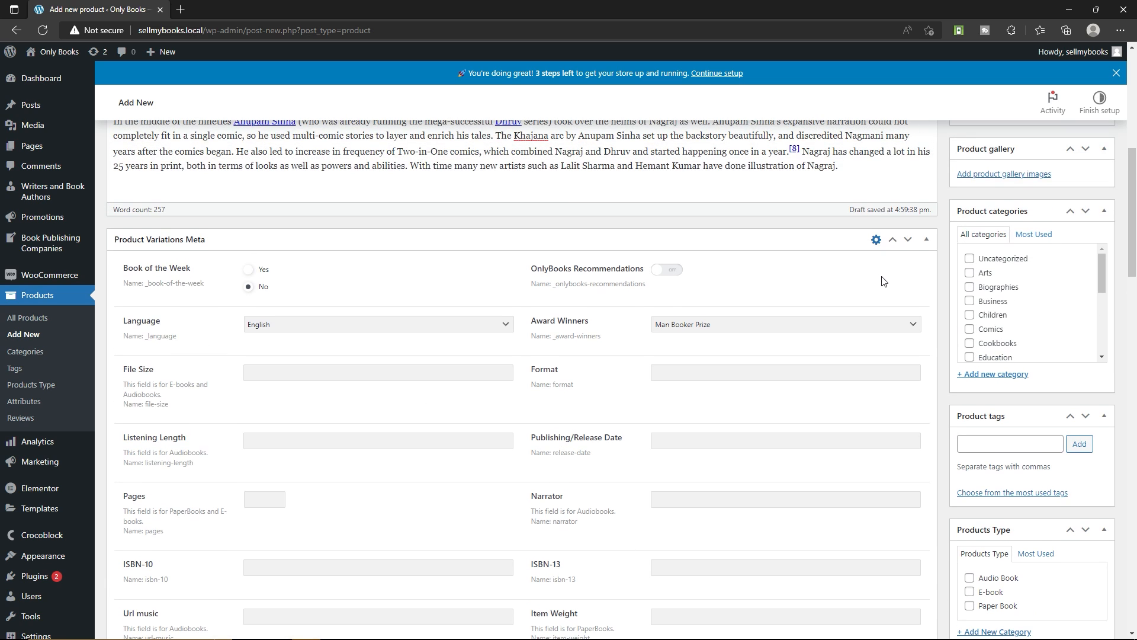
Open the Product Variations Meta box for editing and examine its general settings, including the Meta Box for options
left_click(875, 242)
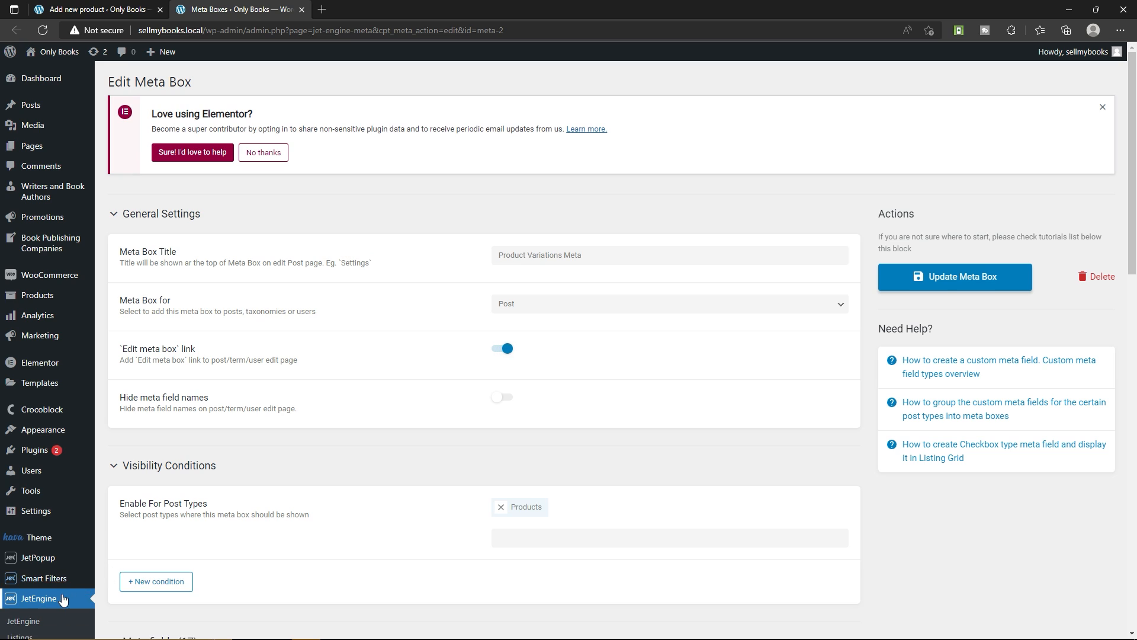
scroll(24, 562, "down", 3)
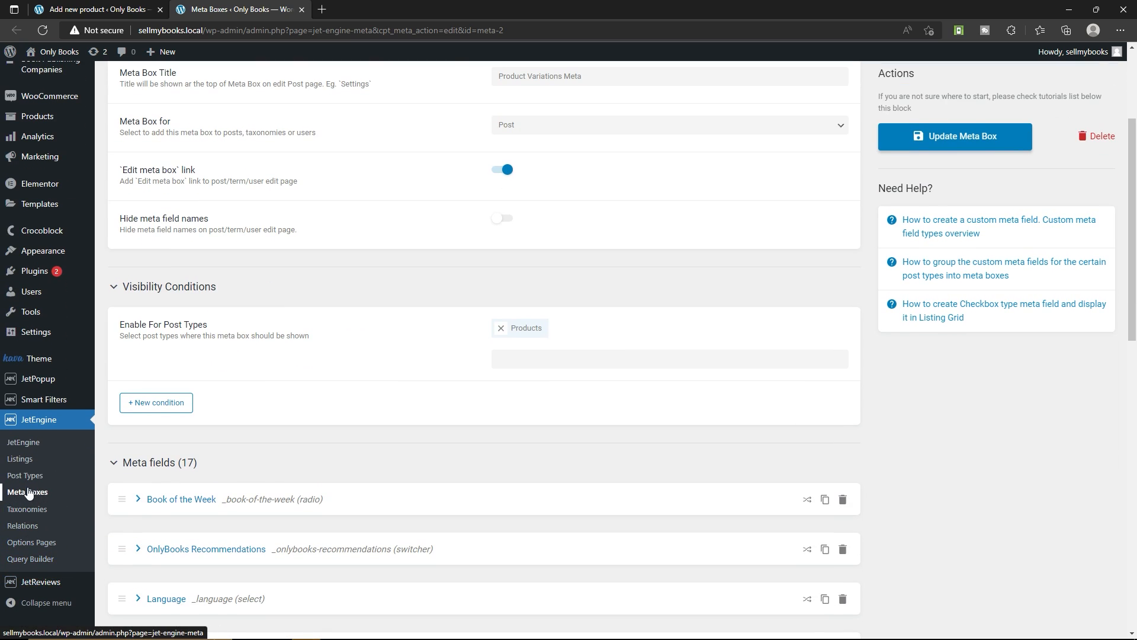
scroll(273, 358, "up", 3)
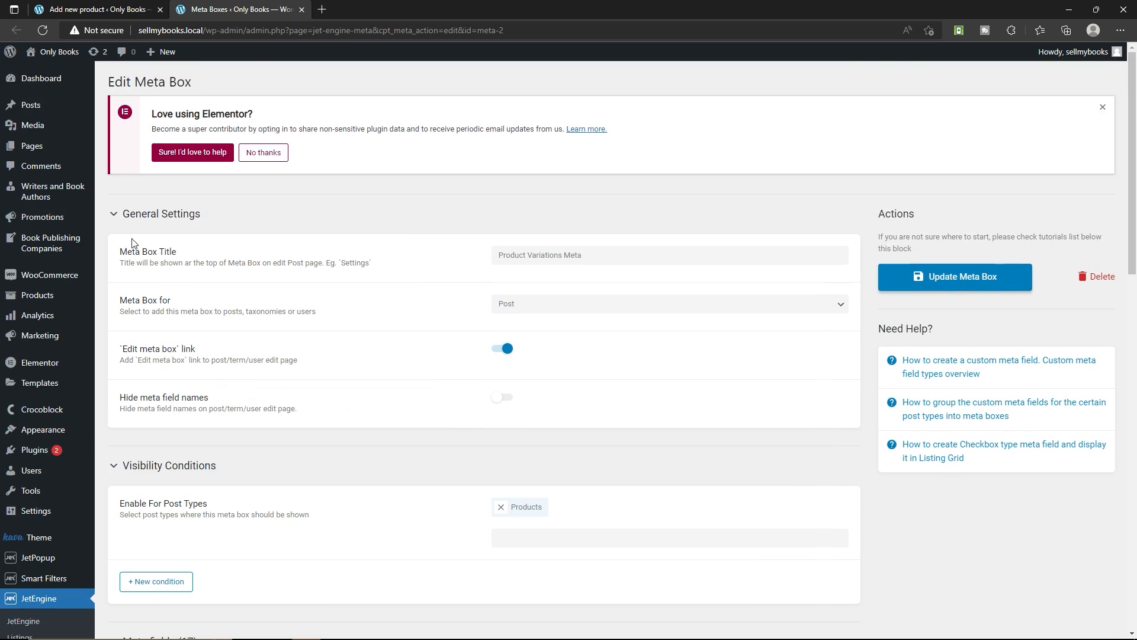
scroll(155, 313, "down", 2)
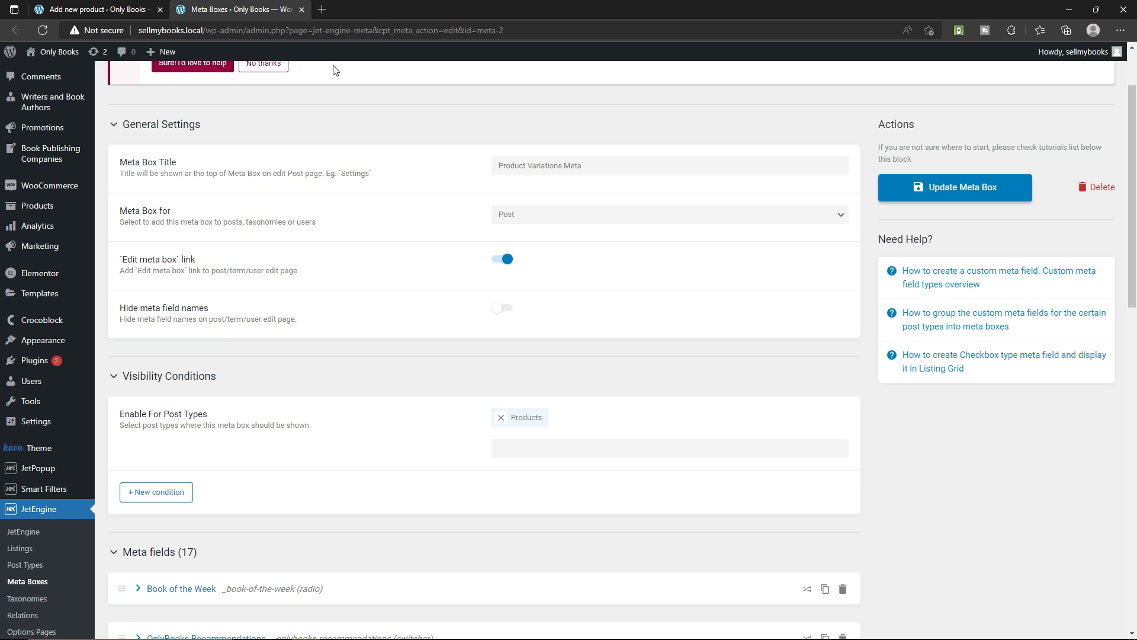
left_click(98, 10)
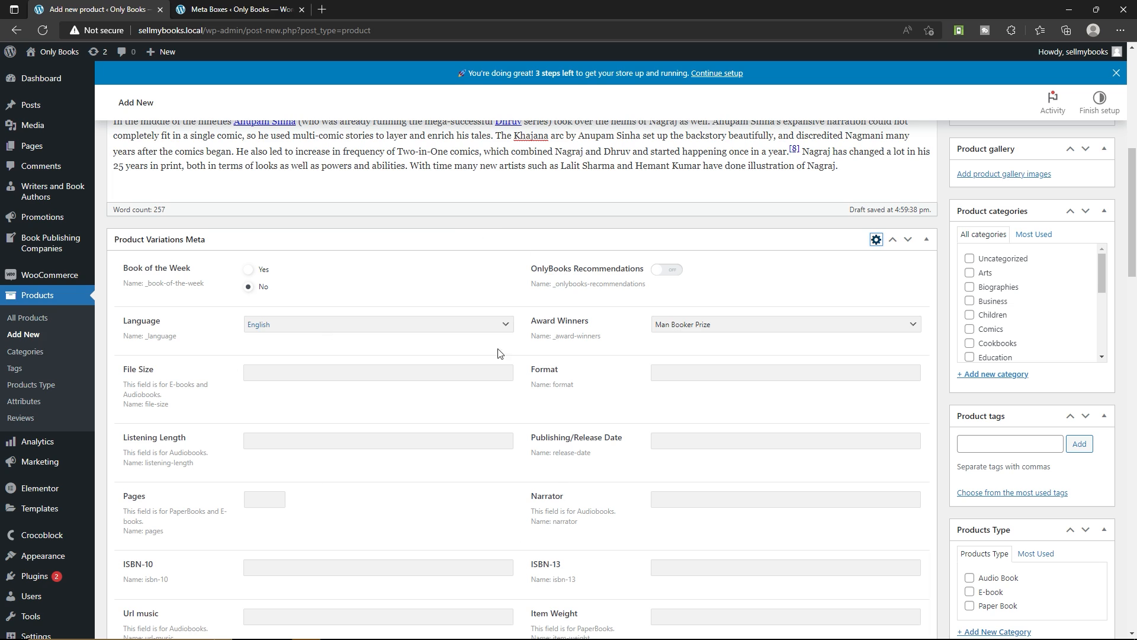
left_click(242, 9)
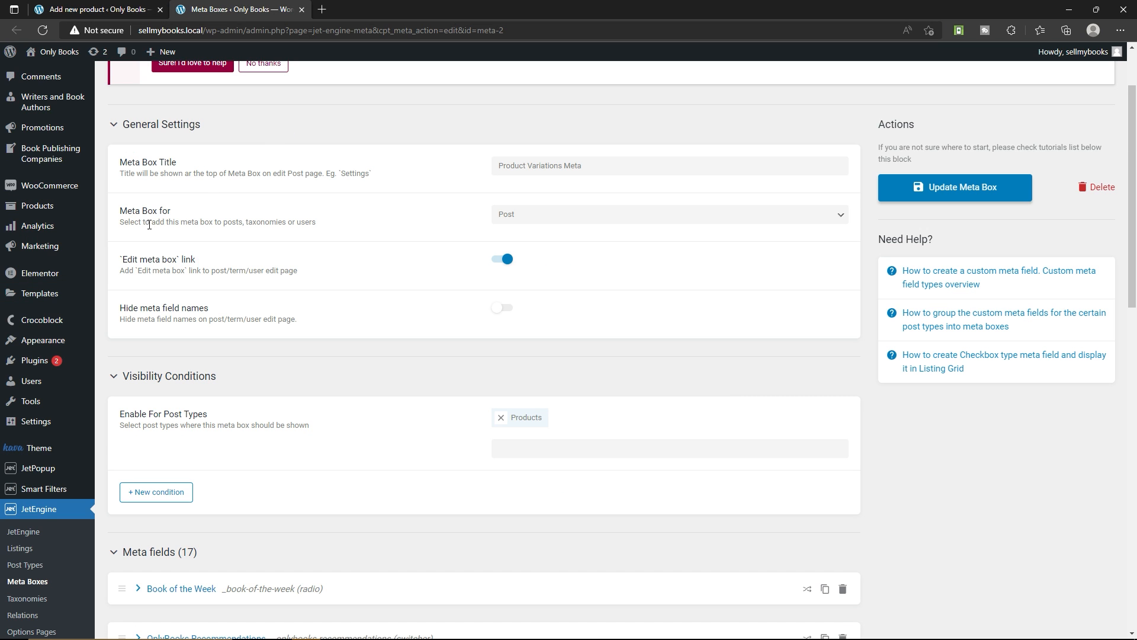
left_click(545, 218)
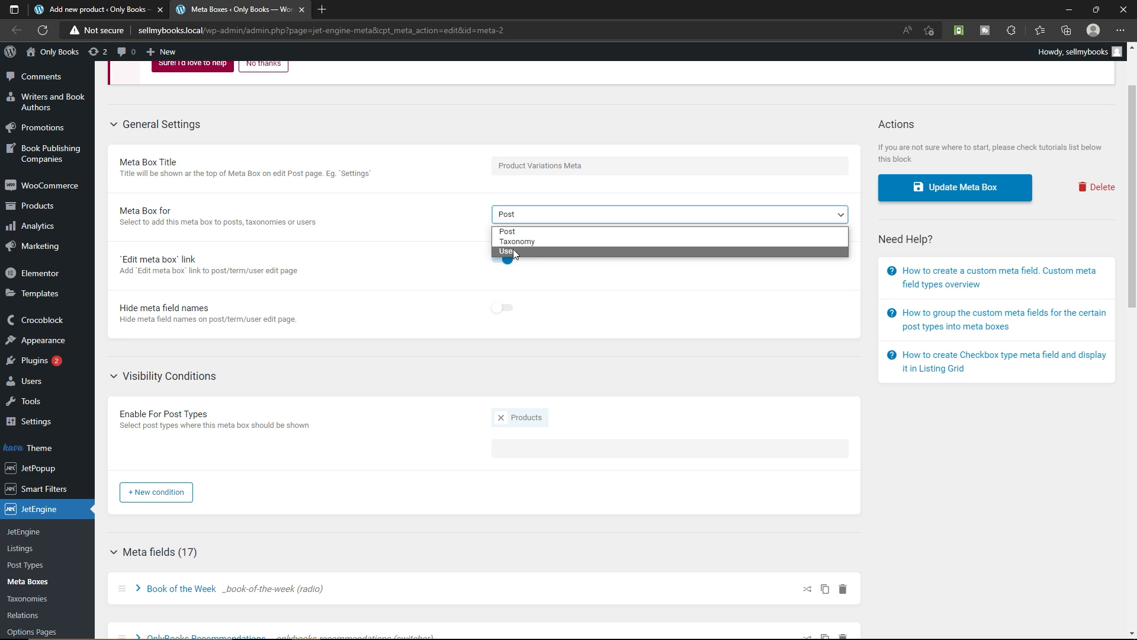
left_click(349, 227)
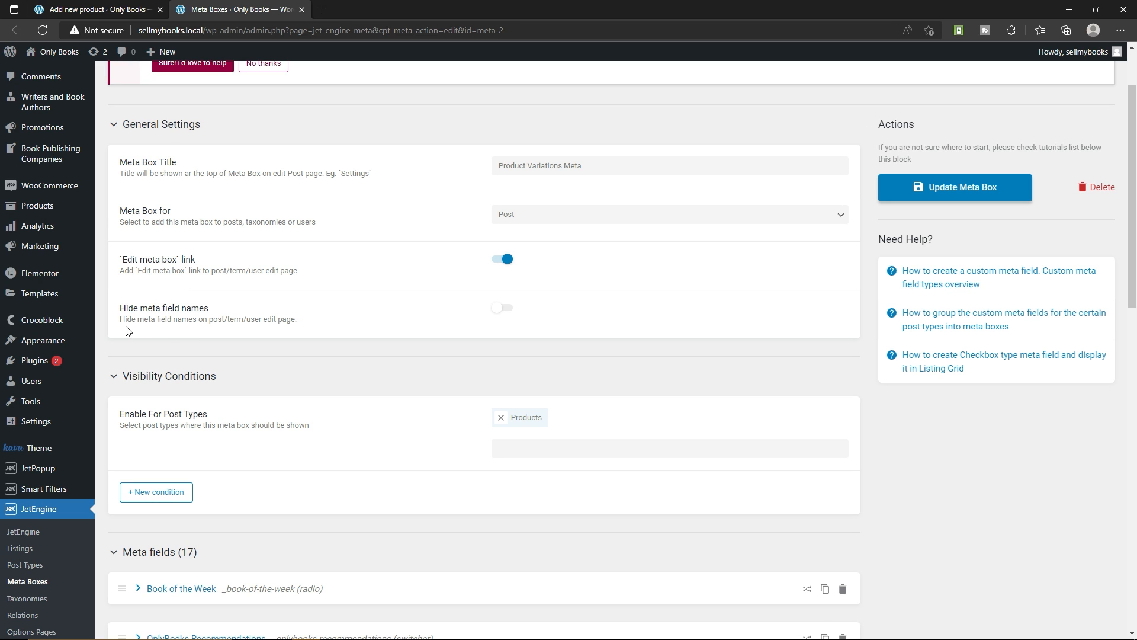
Review the meta box's visibility conditions and its list of meta fields down to Item Weight
scroll(177, 260, "down", 3)
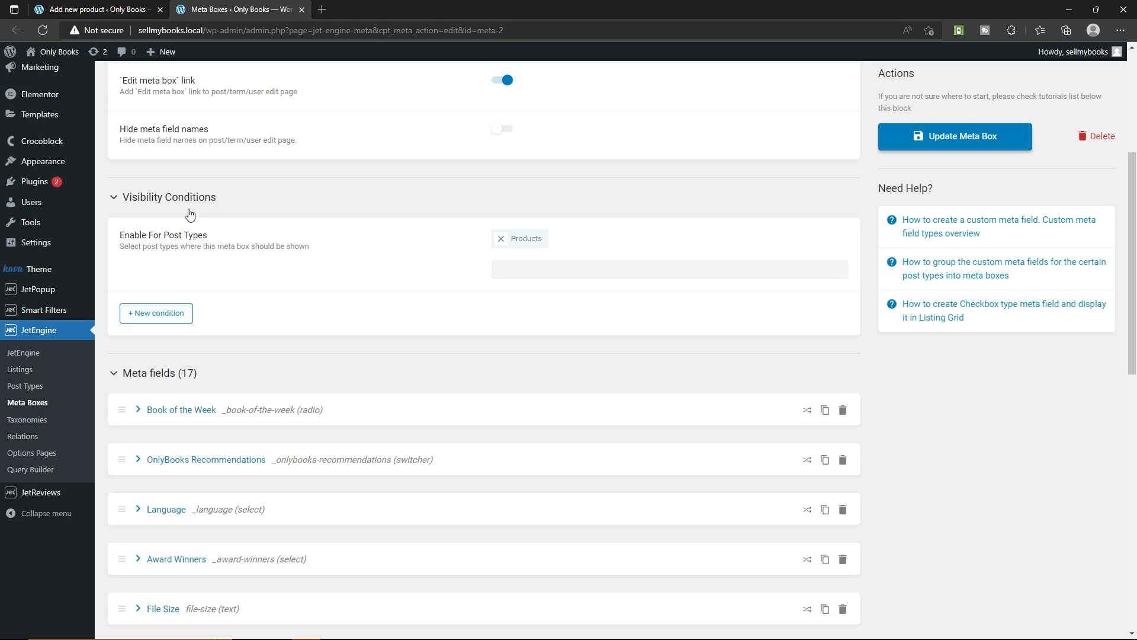
scroll(323, 299, "up", 5)
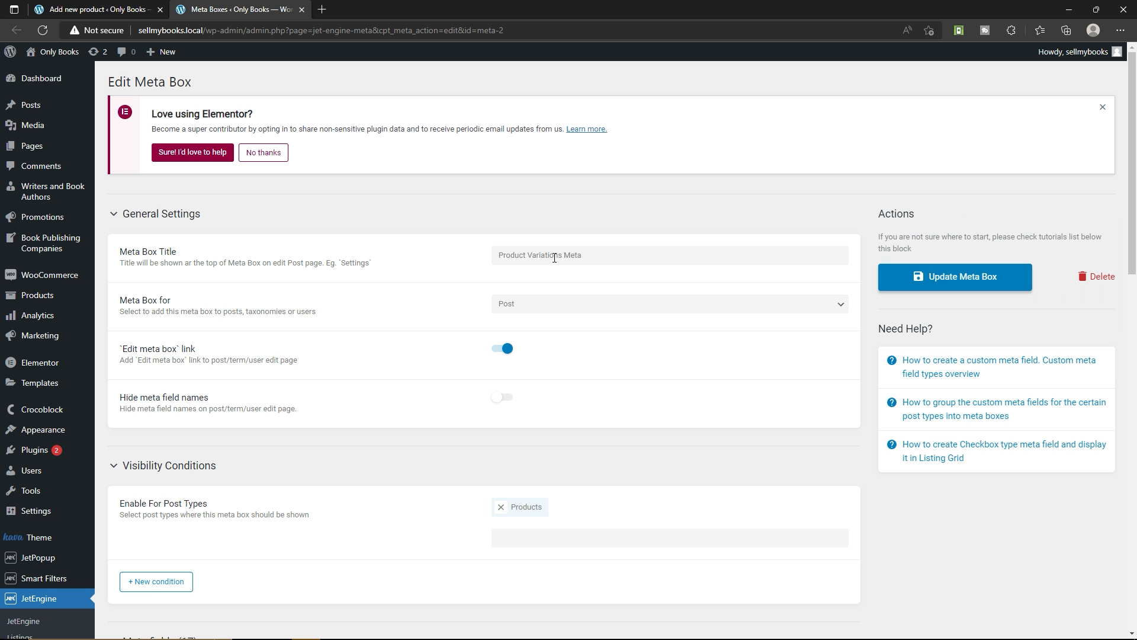
scroll(314, 308, "down", 5)
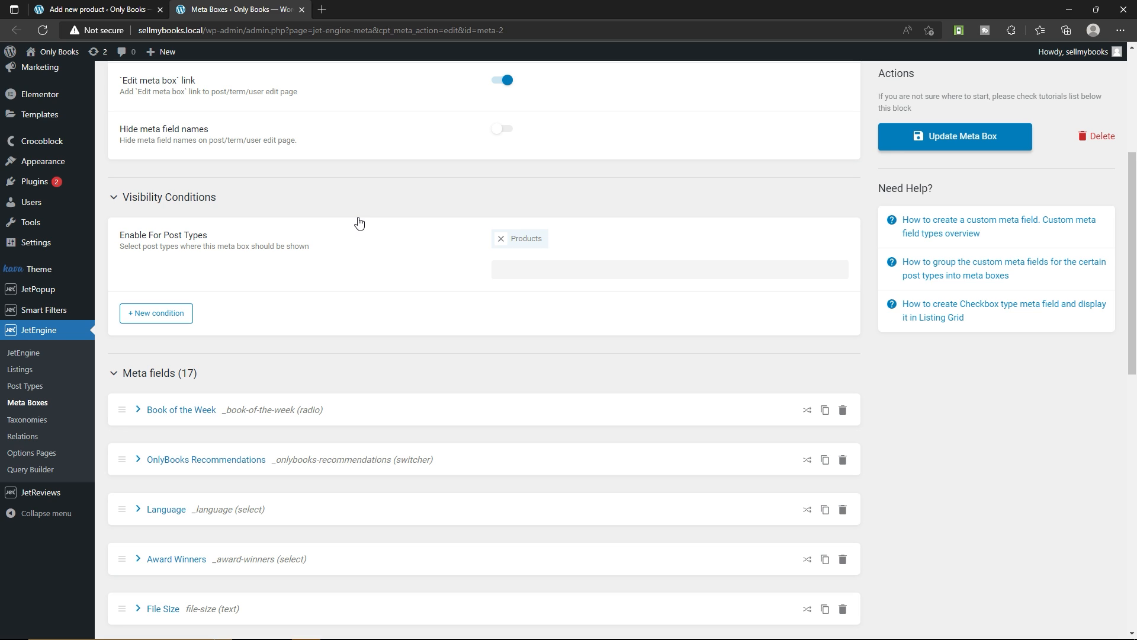
scroll(359, 222, "down", 3)
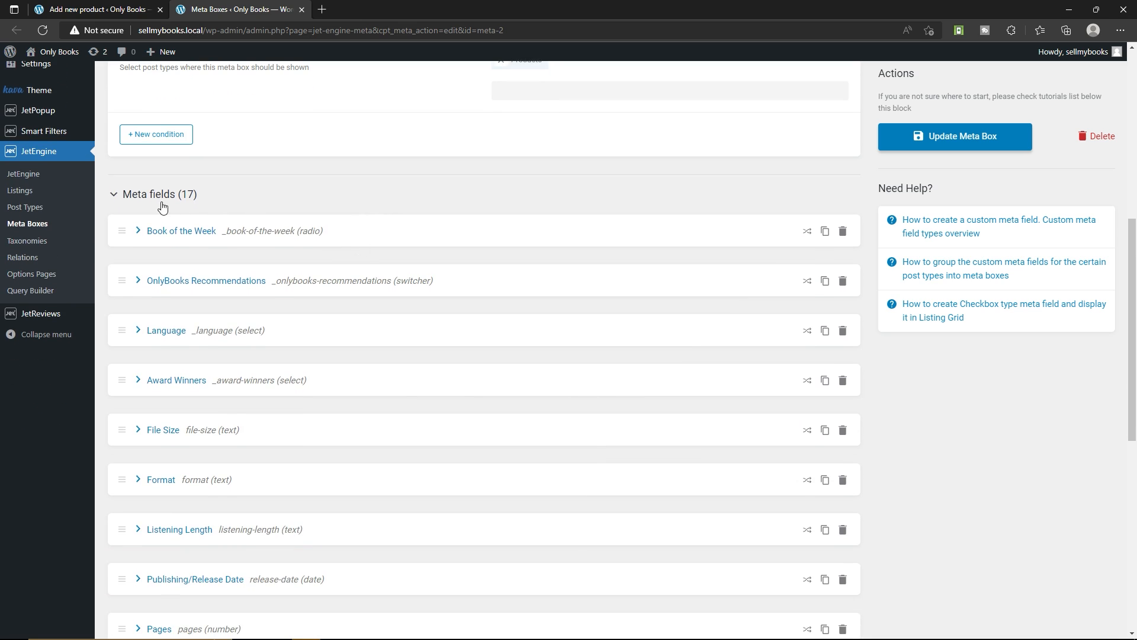
scroll(237, 178, "down", 1)
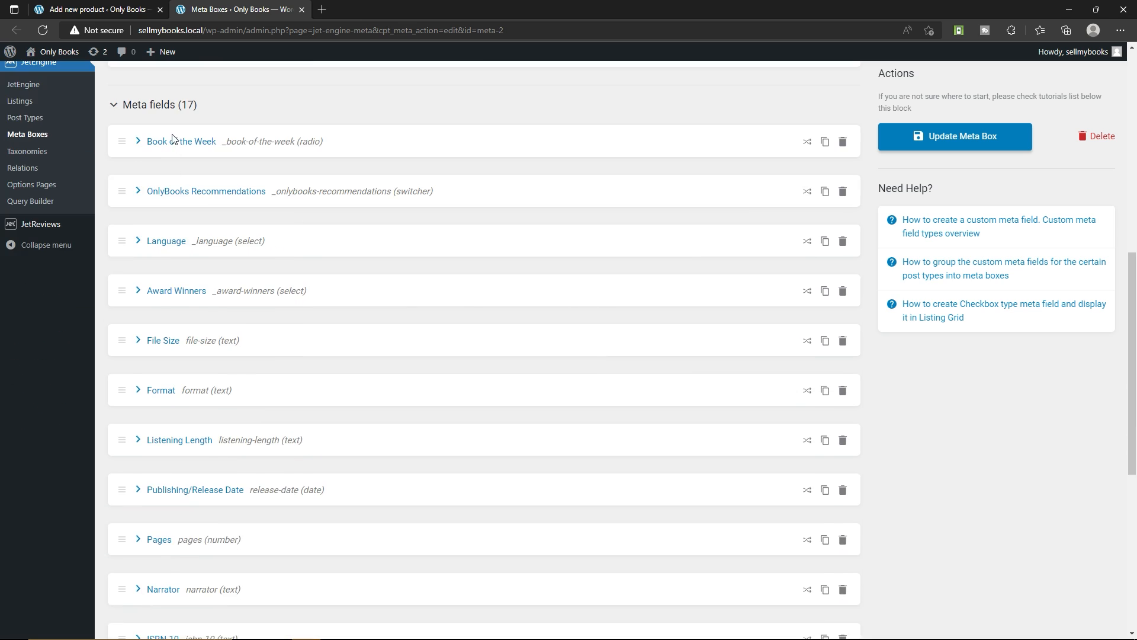
scroll(166, 539, "down", 2)
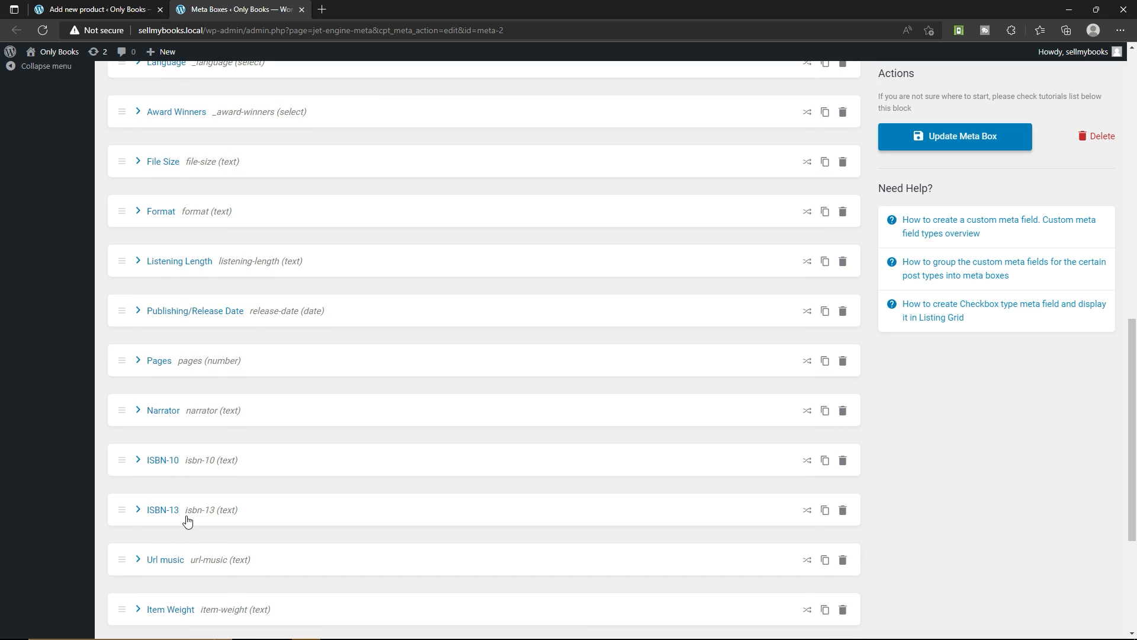
Add a new meta field labelled "year of publish" after Book Fragment Image in the meta box
scroll(215, 452, "up", 1)
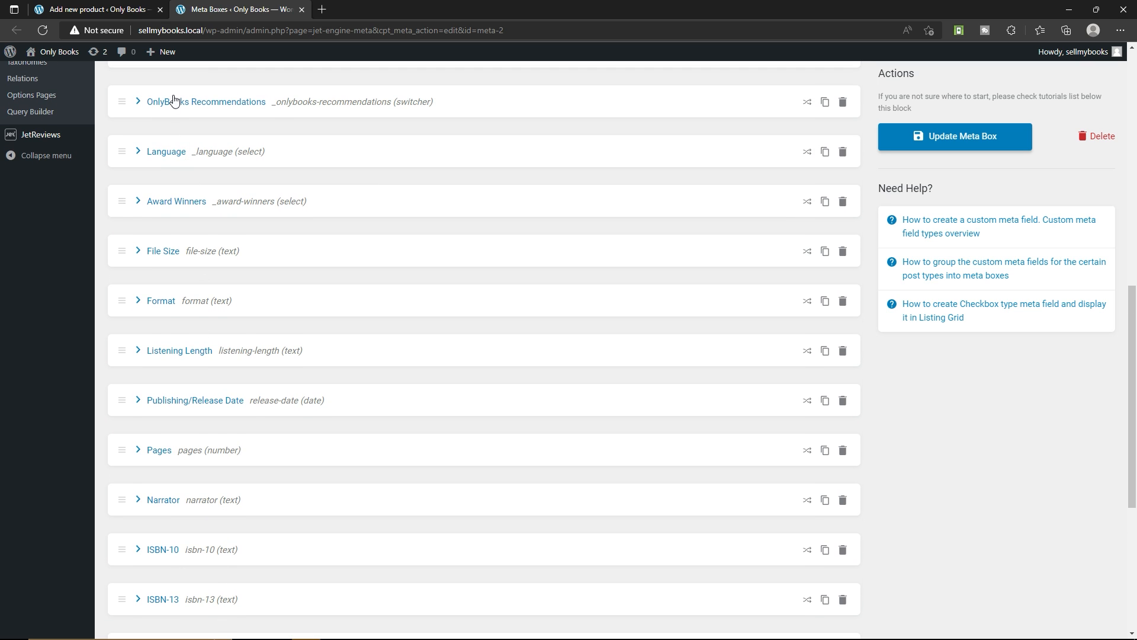
scroll(160, 215, "up", 1)
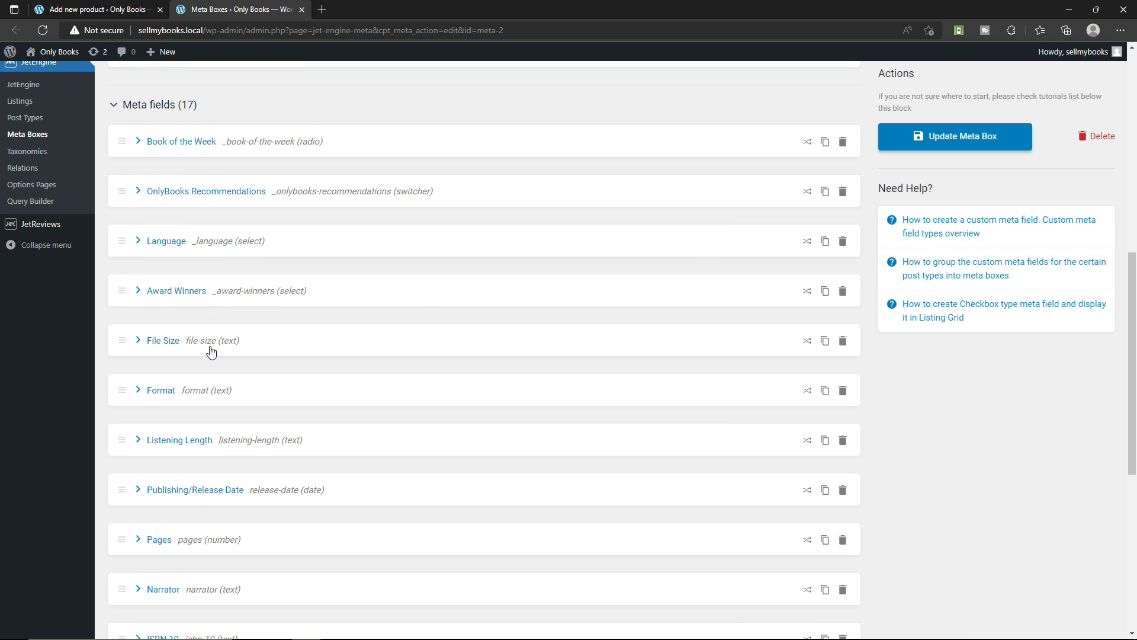
scroll(381, 243, "down", 5)
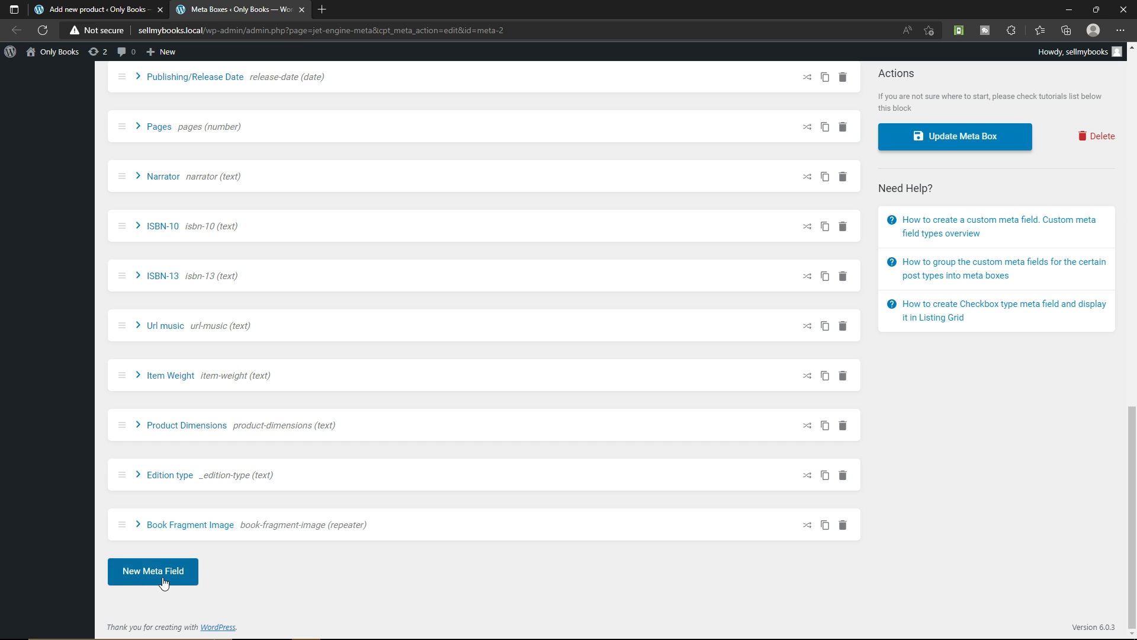
left_click(151, 572)
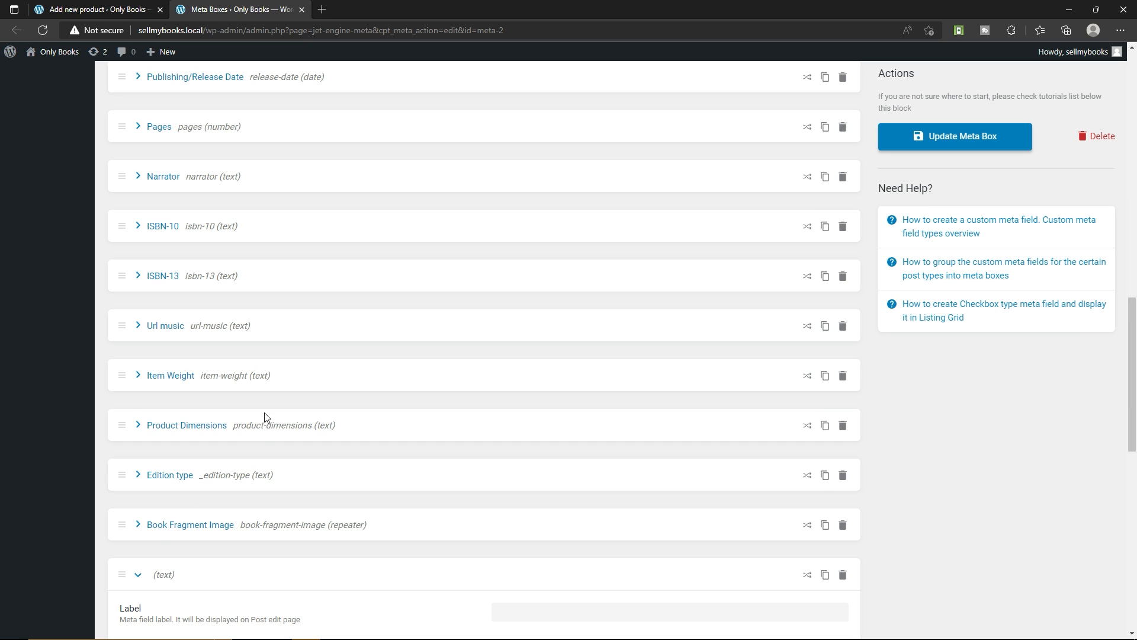
scroll(265, 412, "down", 6)
left_click(516, 252)
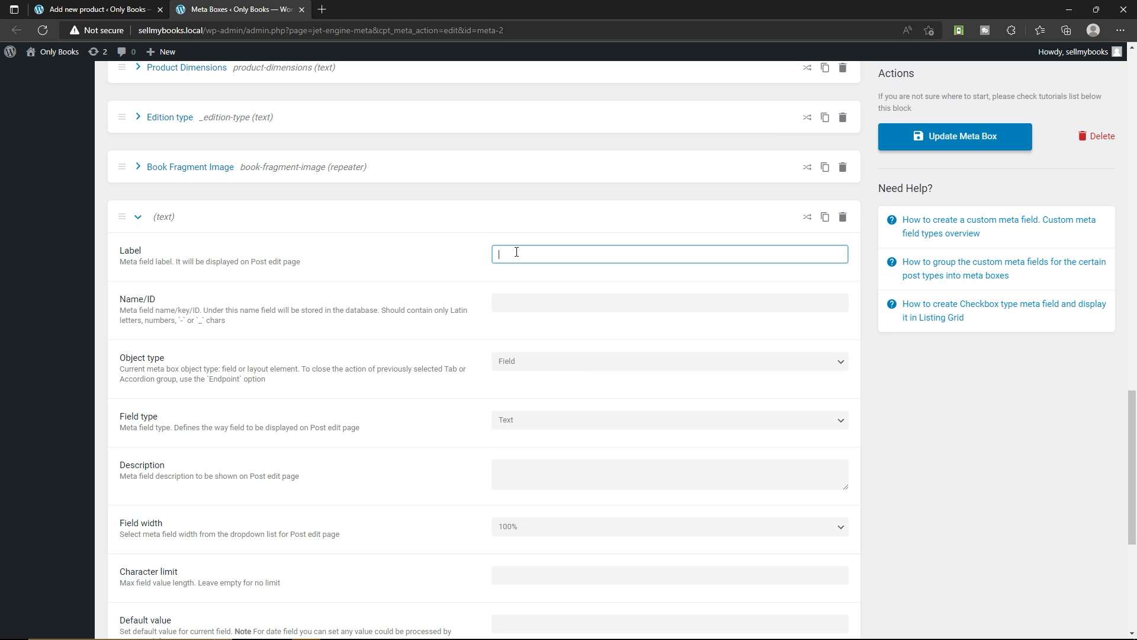
type("year of publish")
left_click(471, 338)
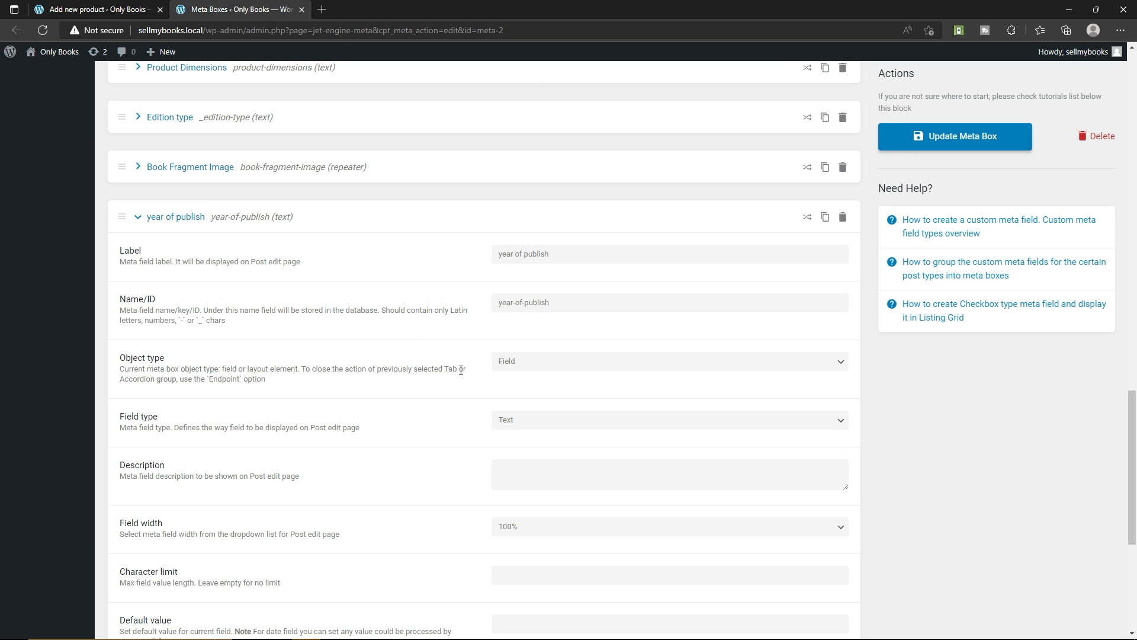
Keep the "year of publish" meta field's object type as Field and set its field type to Date
left_click(564, 363)
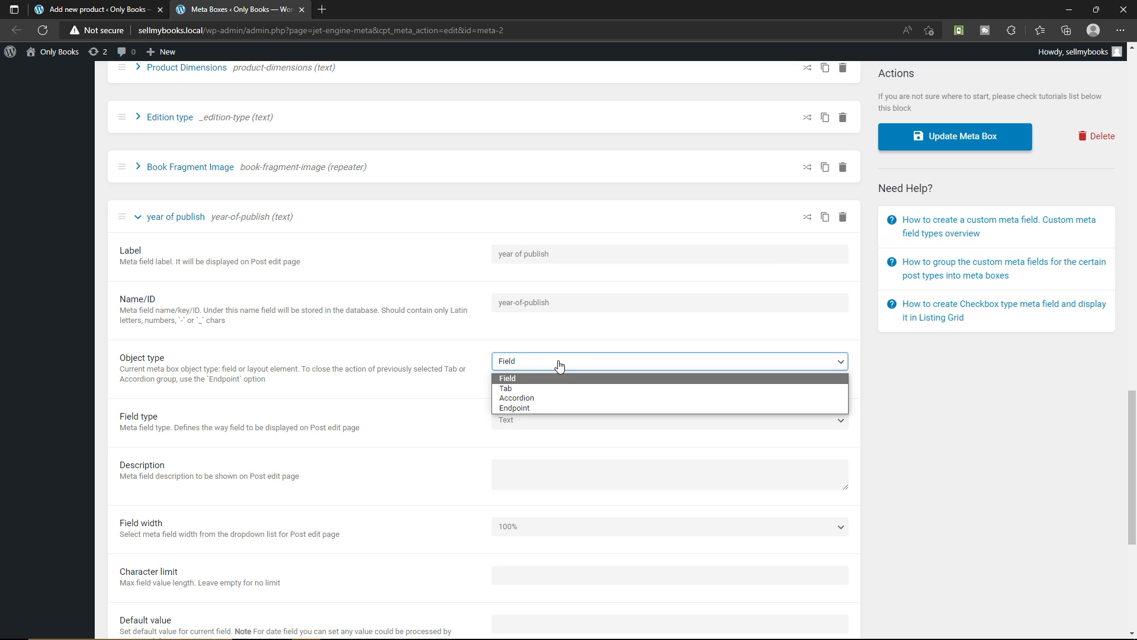
left_click(524, 377)
left_click(532, 420)
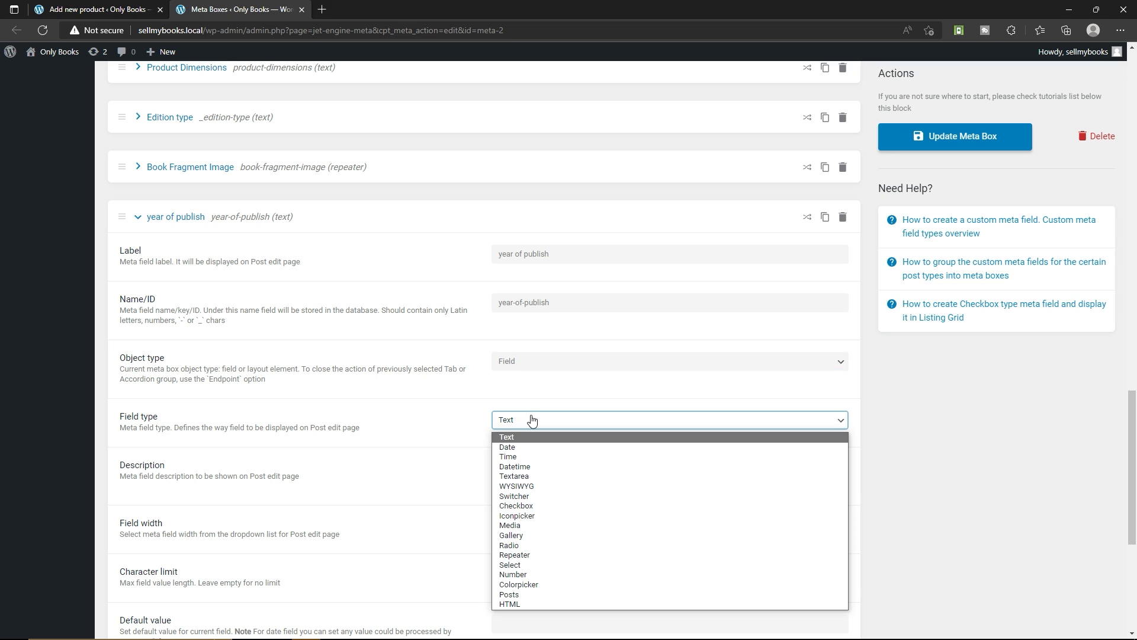
left_click(526, 447)
scroll(422, 420, "down", 2)
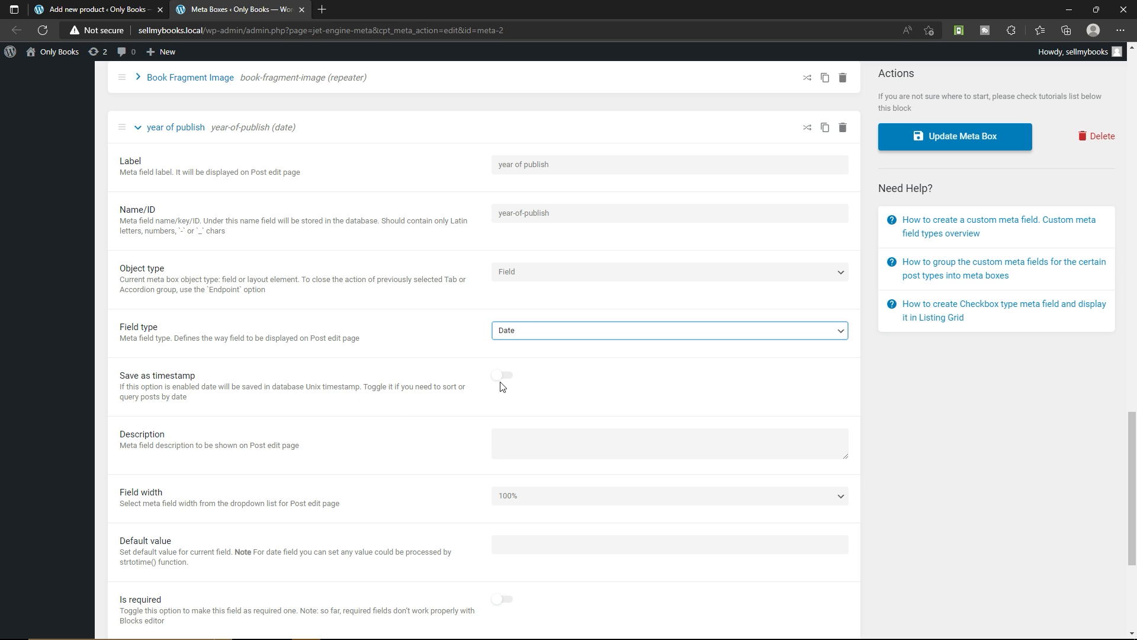
scroll(507, 379, "down", 3)
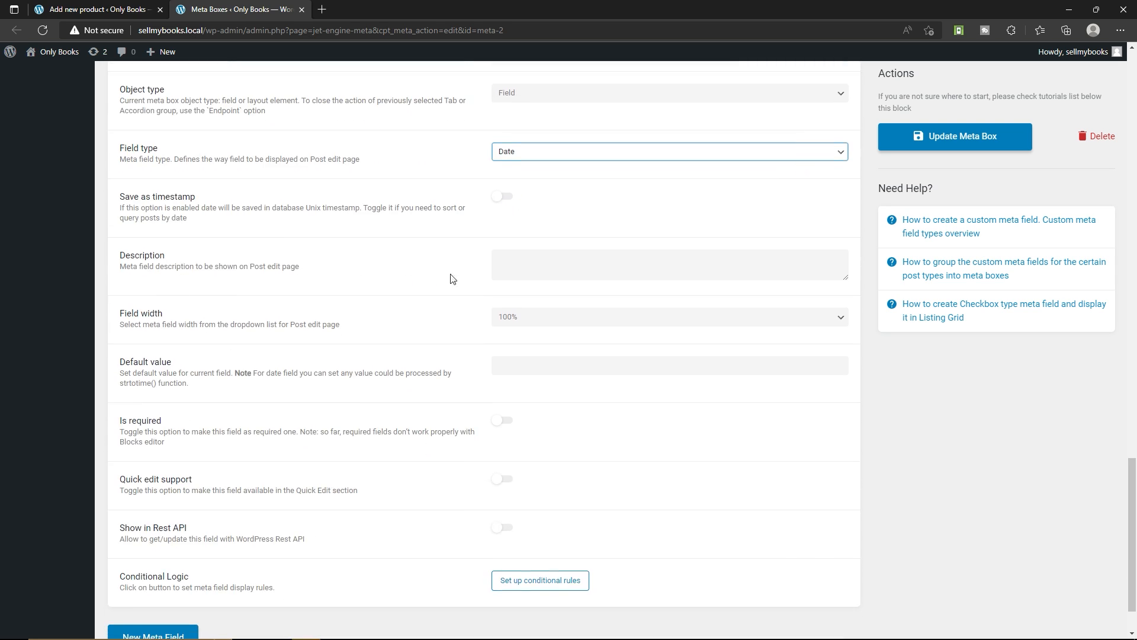
Make the "year of publish" field required and update the meta box
left_click(541, 267)
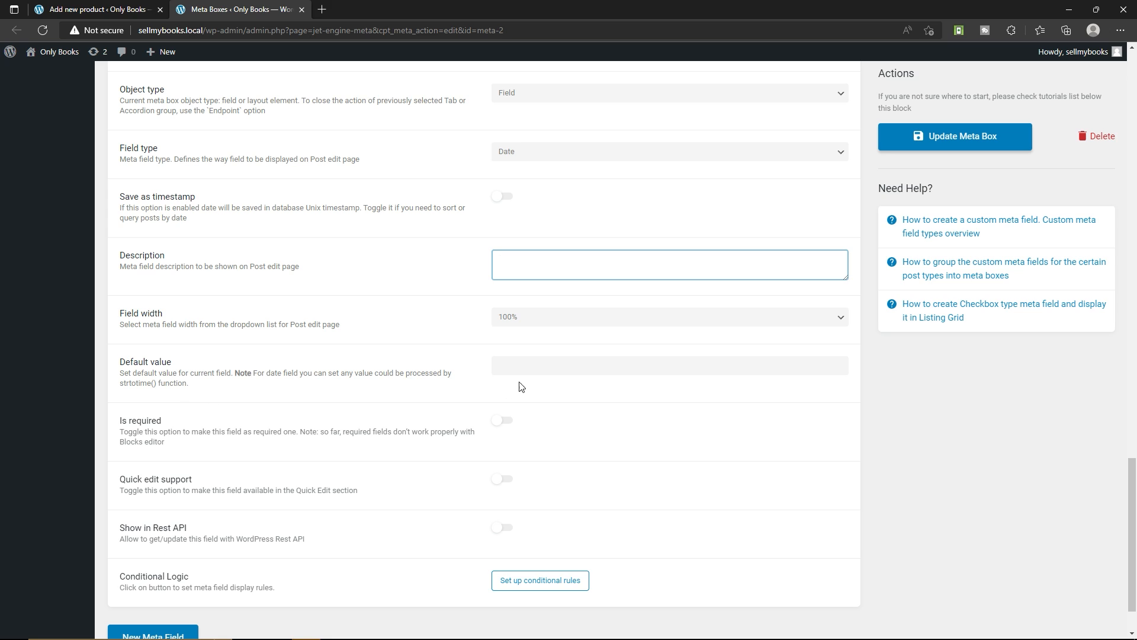
scroll(357, 393, "down", 2)
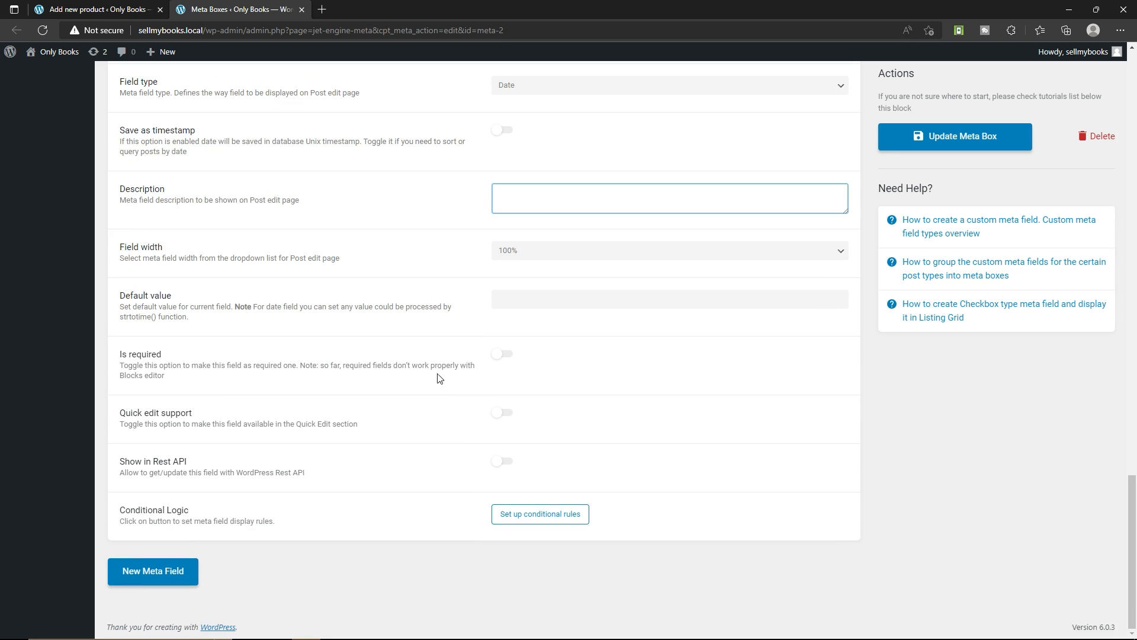
left_click(502, 357)
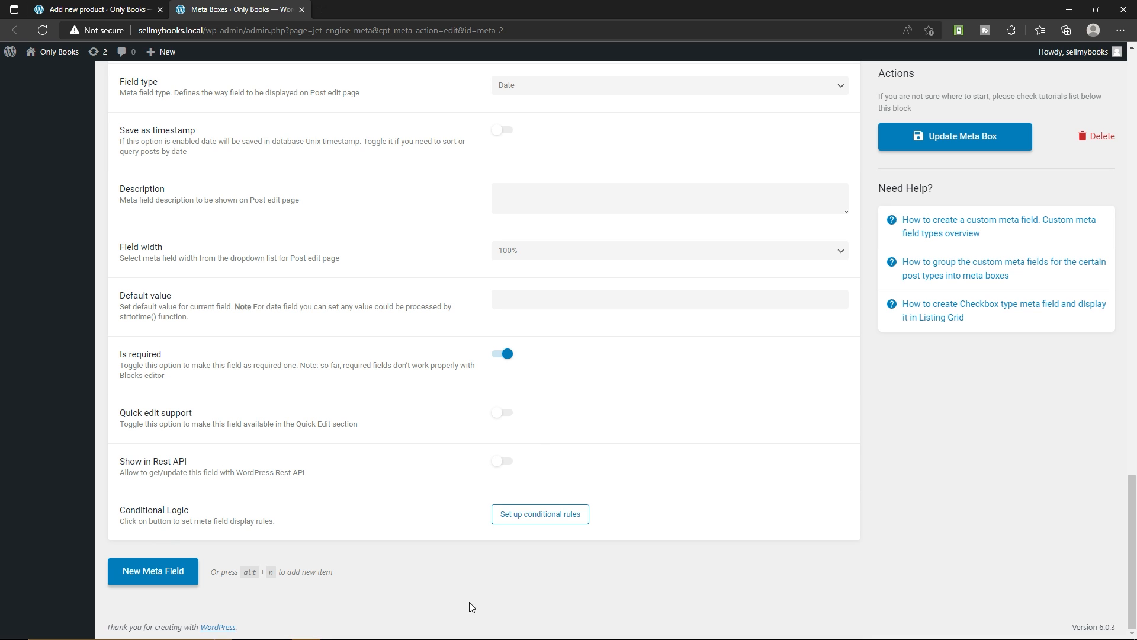
scroll(356, 462, "up", 8)
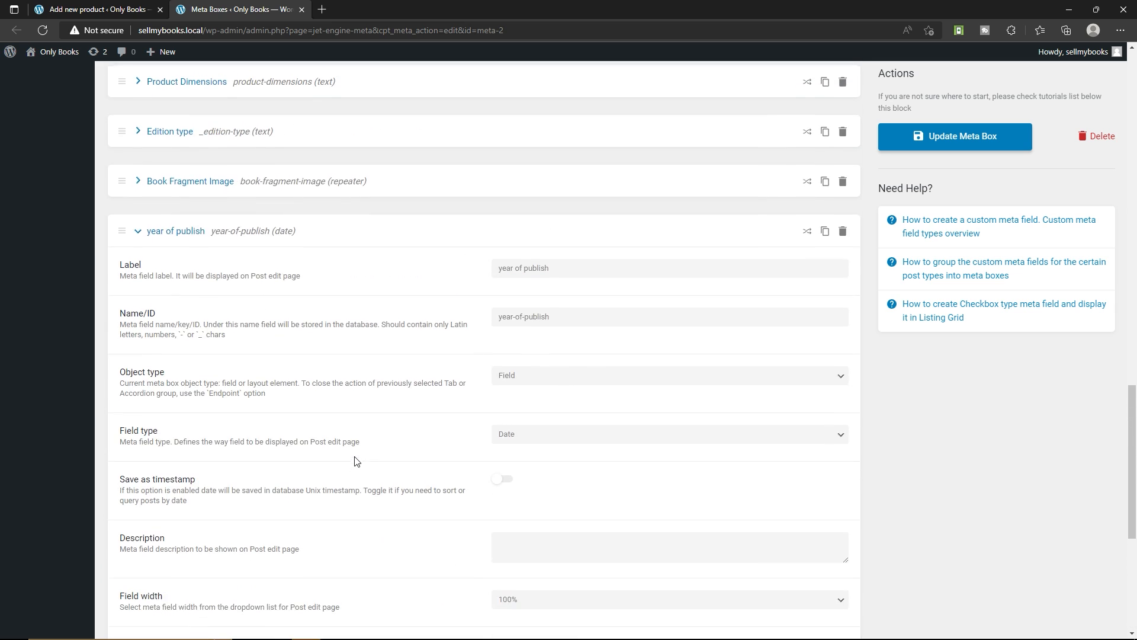
left_click(953, 139)
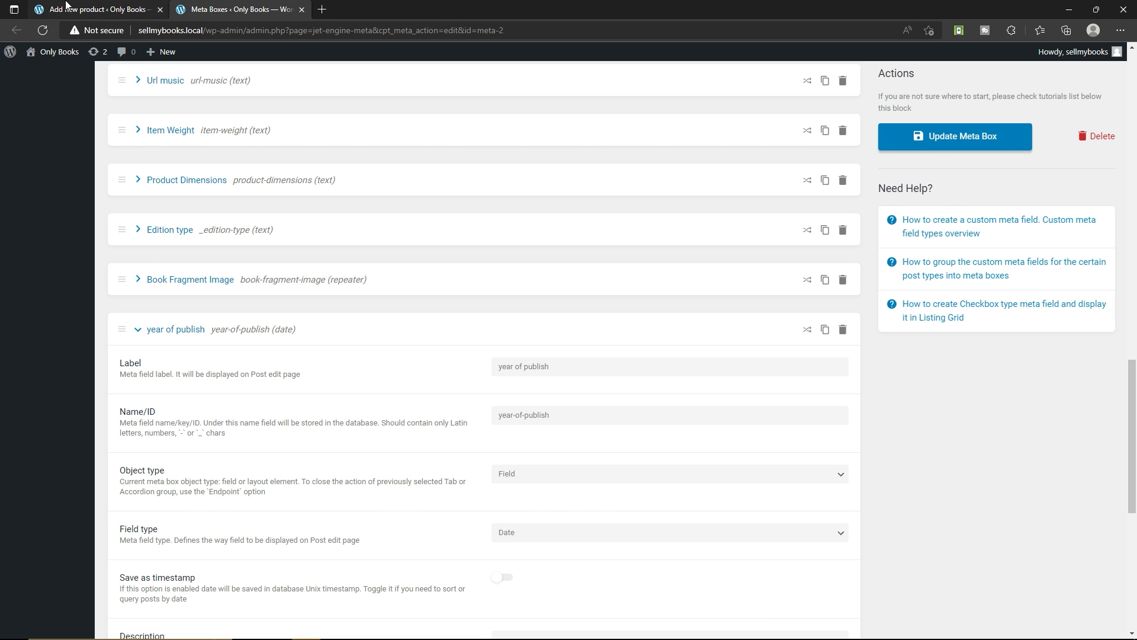
Save the Nagraj comic 1991 product as a draft and open its new "year of publish" field for entry
left_click(66, 6)
scroll(456, 278, "down", 5)
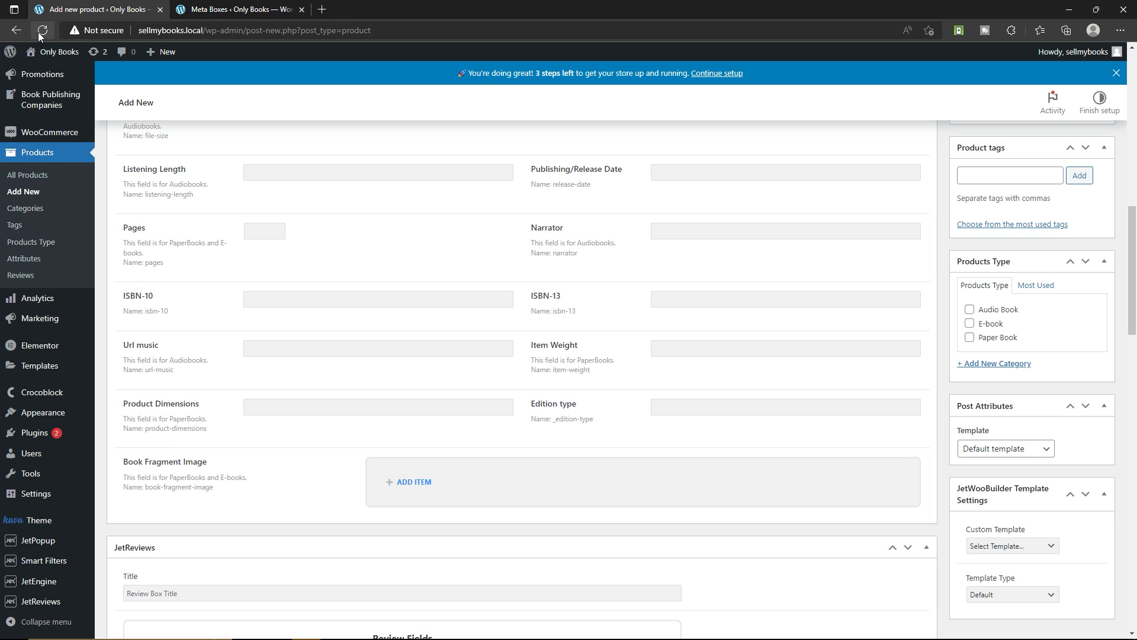
scroll(684, 283, "up", 12)
left_click(978, 230)
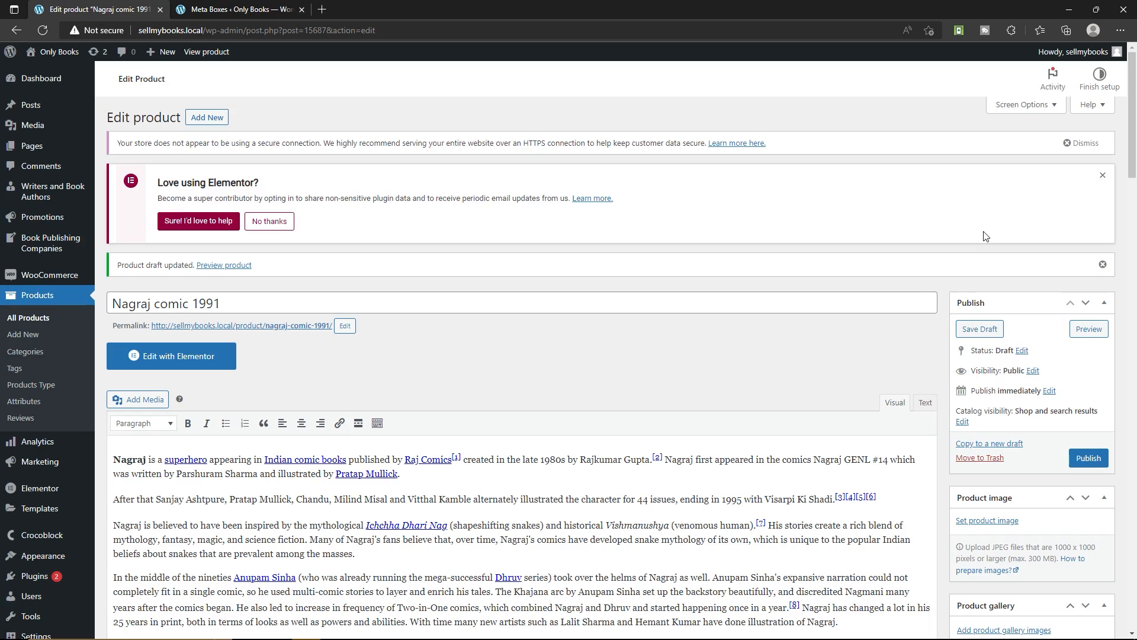
scroll(610, 264, "down", 15)
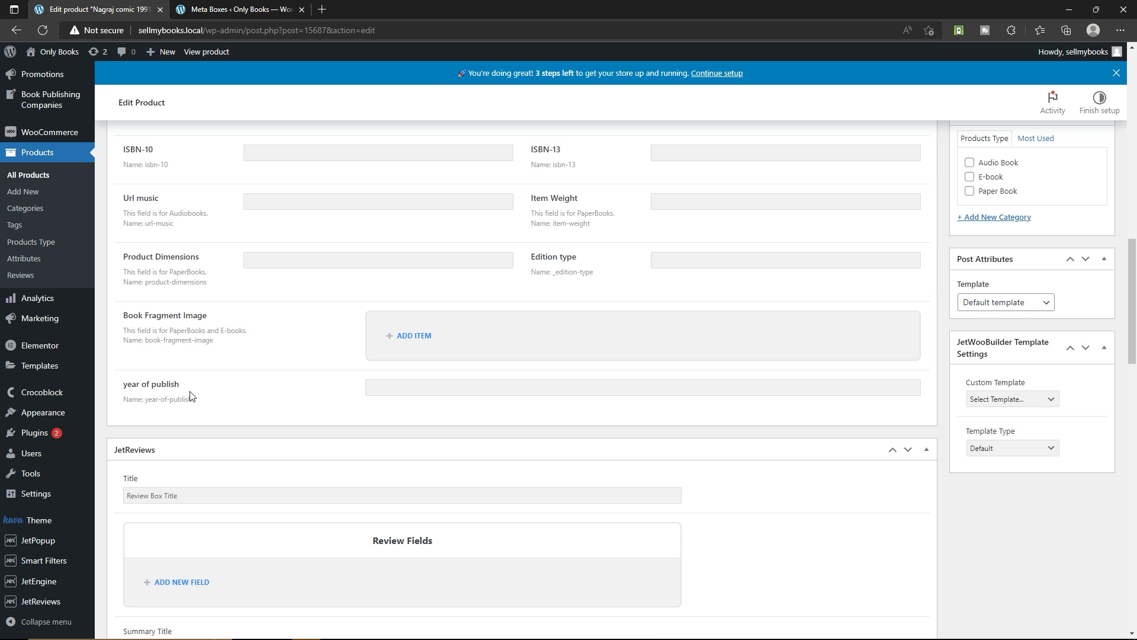
left_click(415, 387)
Set the product's File Size to 20 MB and its Format to "PDF, MP3"
scroll(349, 371, "up", 8)
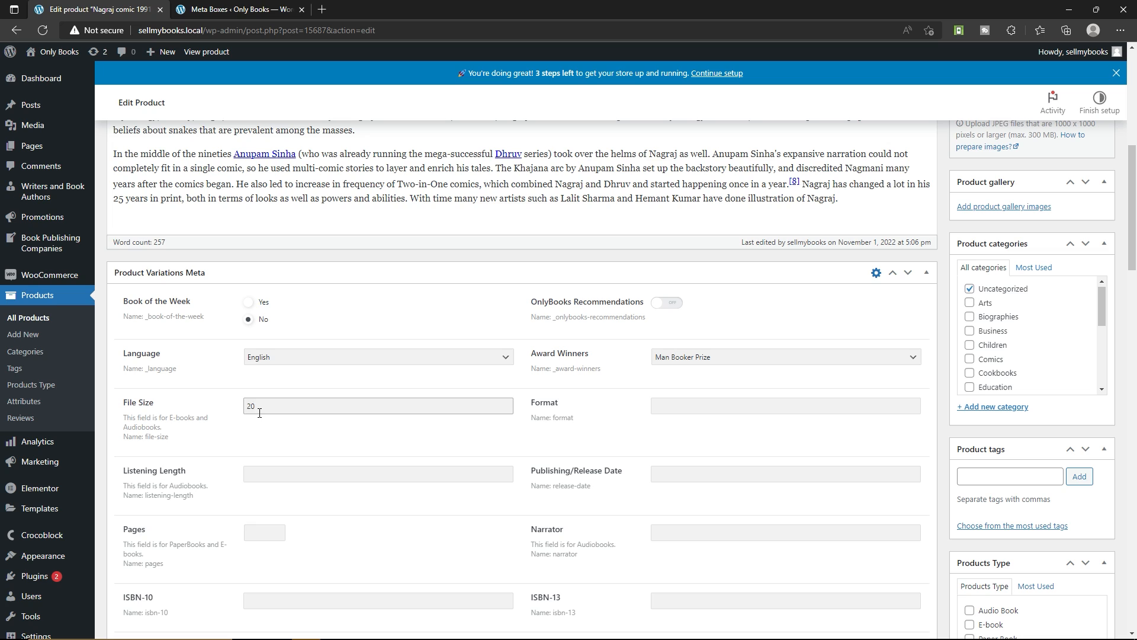
type("MB")
left_click(703, 410)
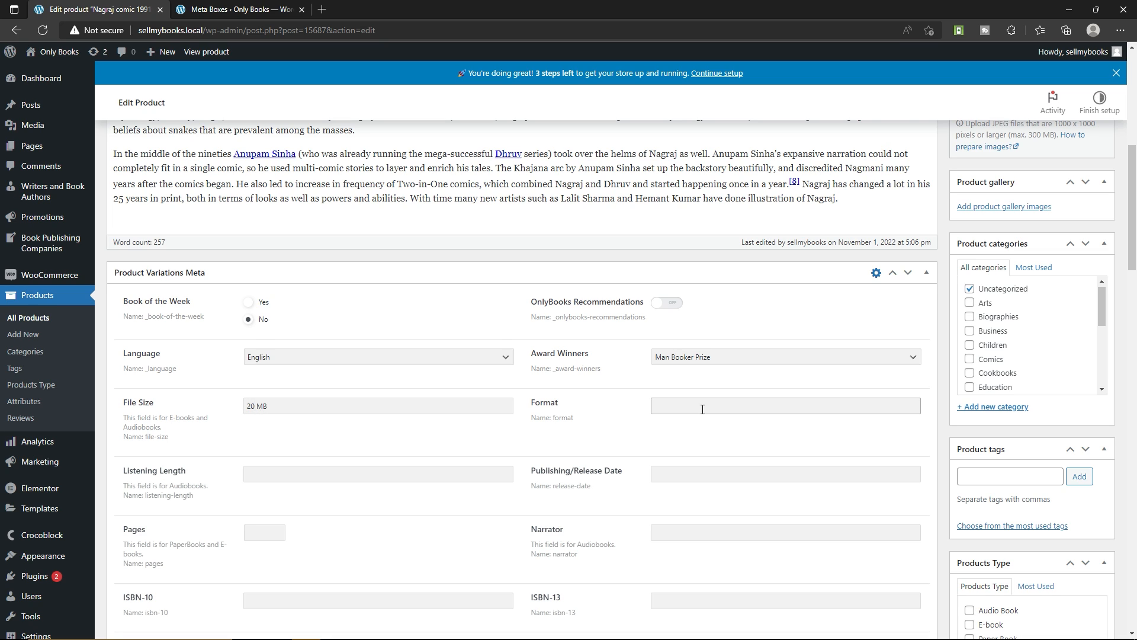
type("PDF, MP3")
Set the product's Listening Length to 3:00 and open its Publishing/Release Date for entry
scroll(566, 424, "down", 3)
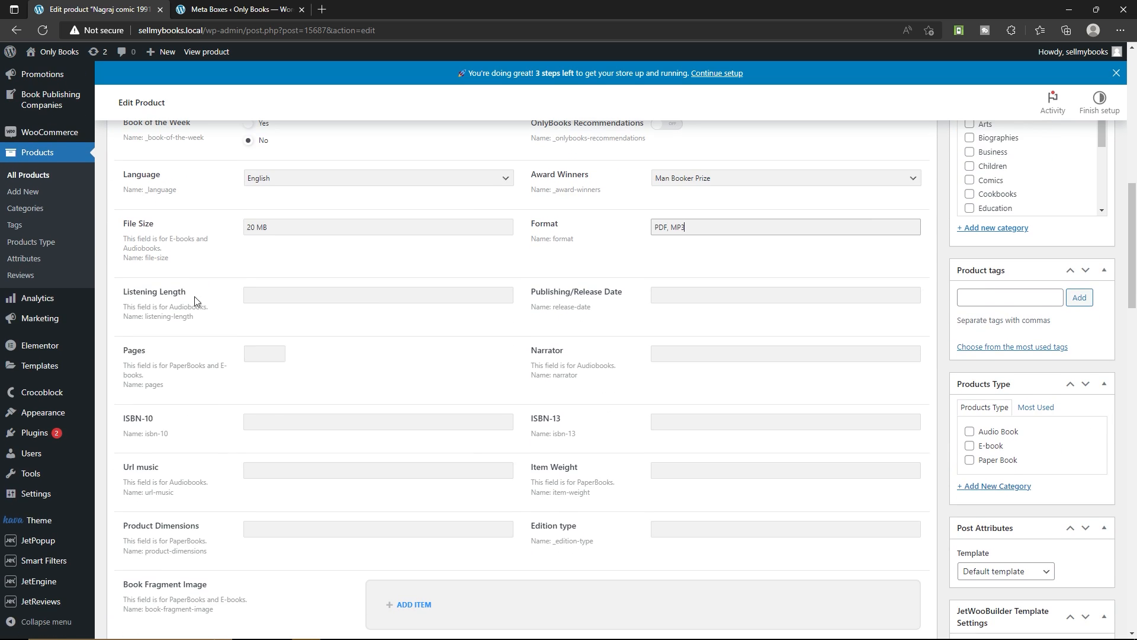
left_click(285, 295)
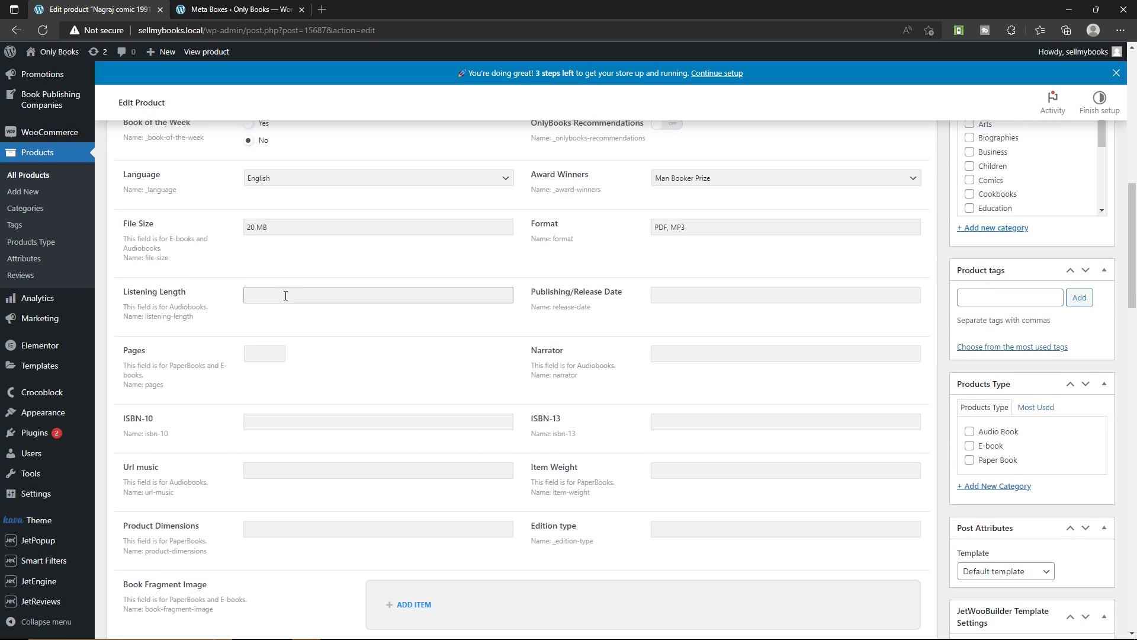
type("3:00")
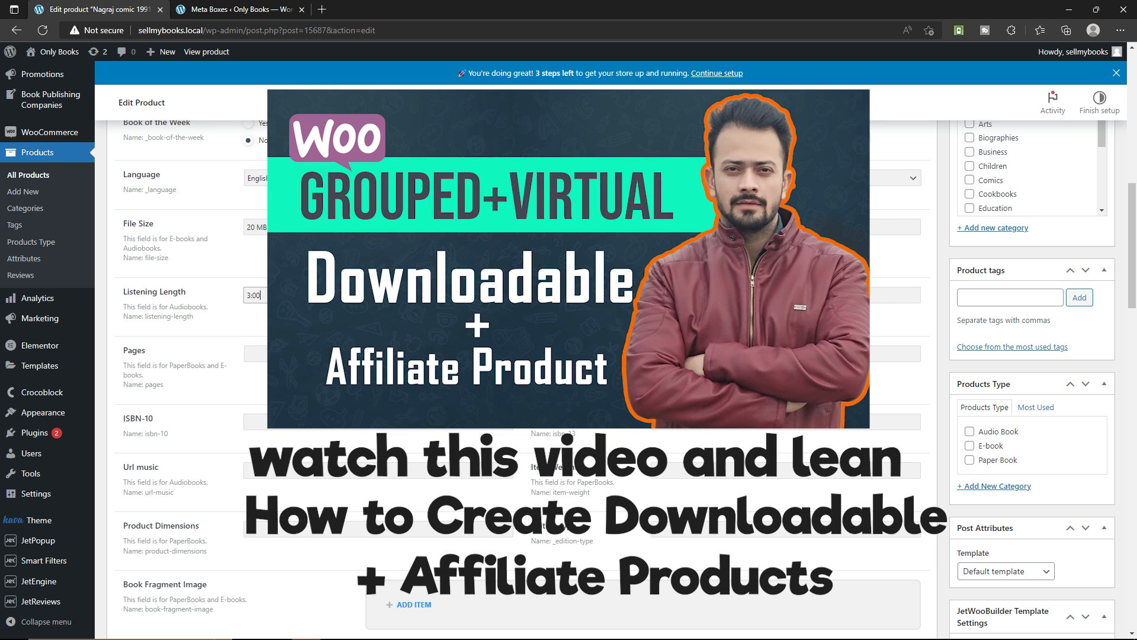
left_click(687, 295)
double_click(666, 323)
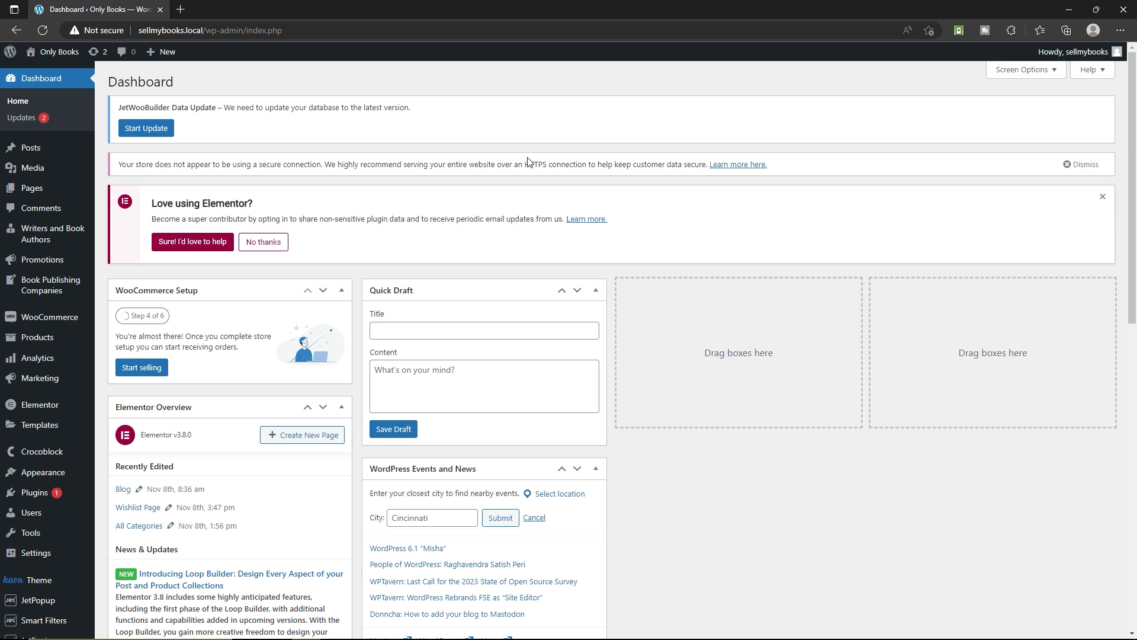
Open the live Only Books site in a new browser tab and review its home page down to the footer
mouse_move(50, 52)
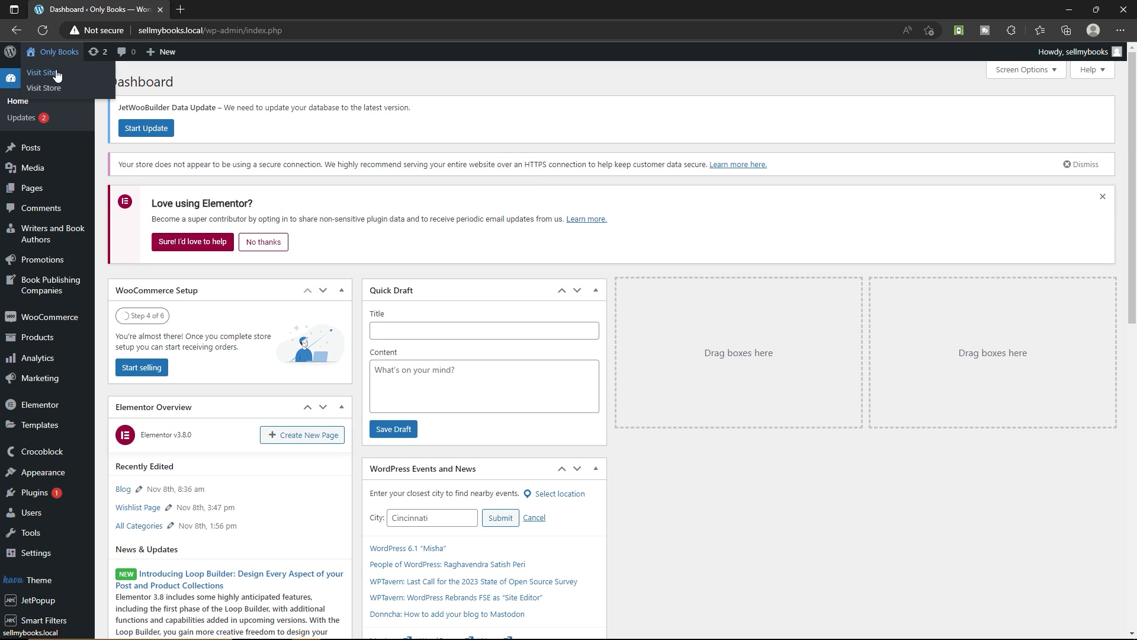
right_click(57, 74)
left_click(94, 80)
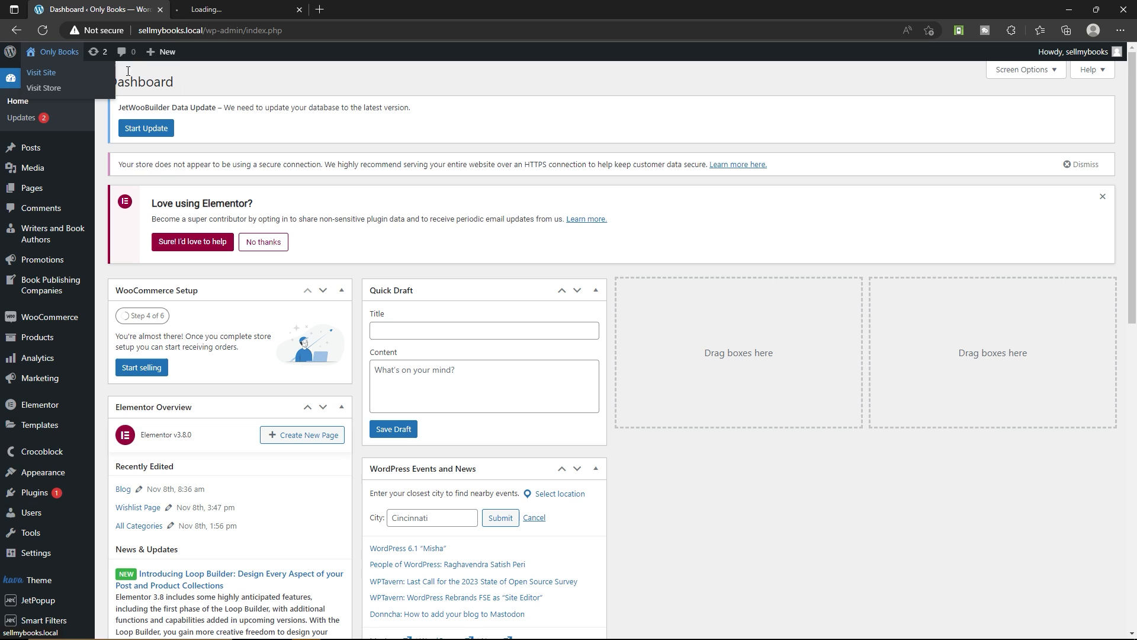
left_click(237, 7)
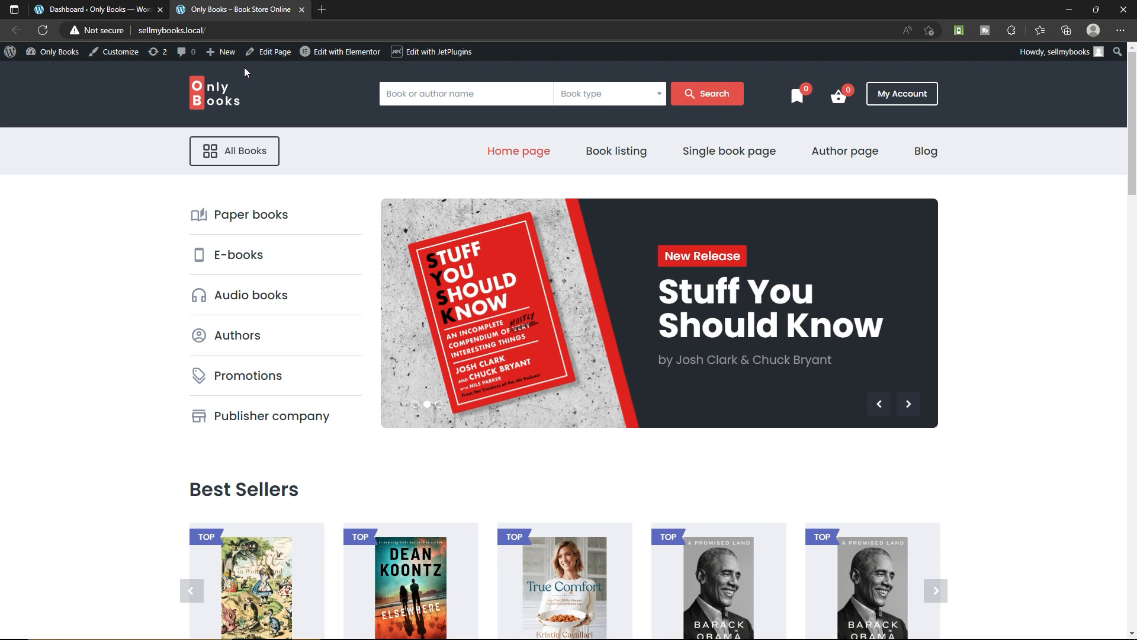
scroll(292, 83, "down", 15)
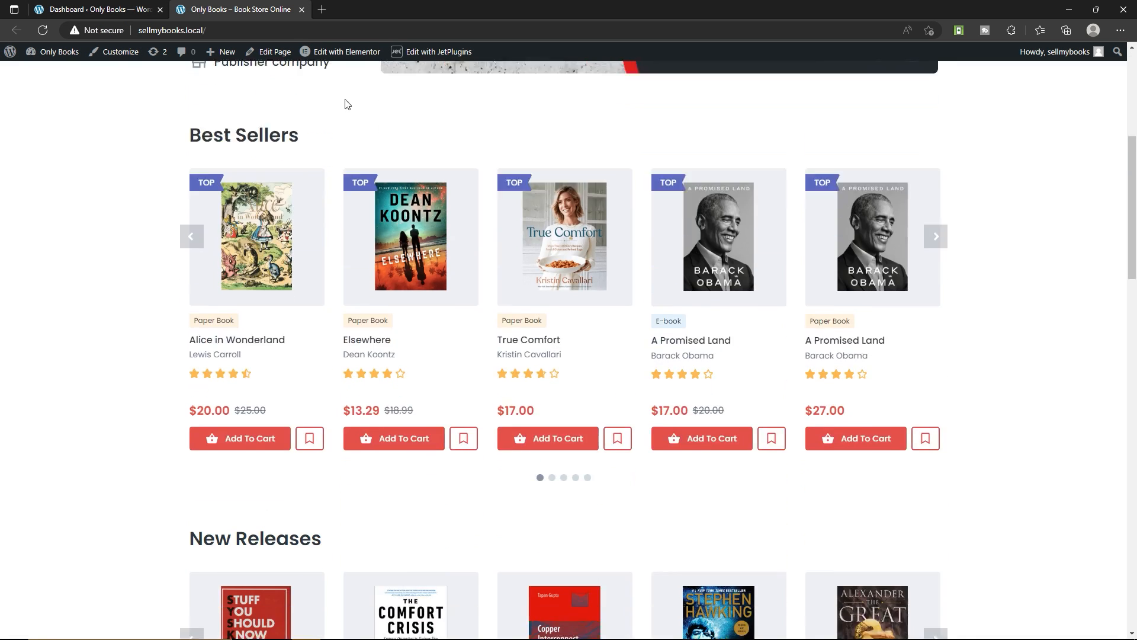
scroll(376, 252, "down", 12)
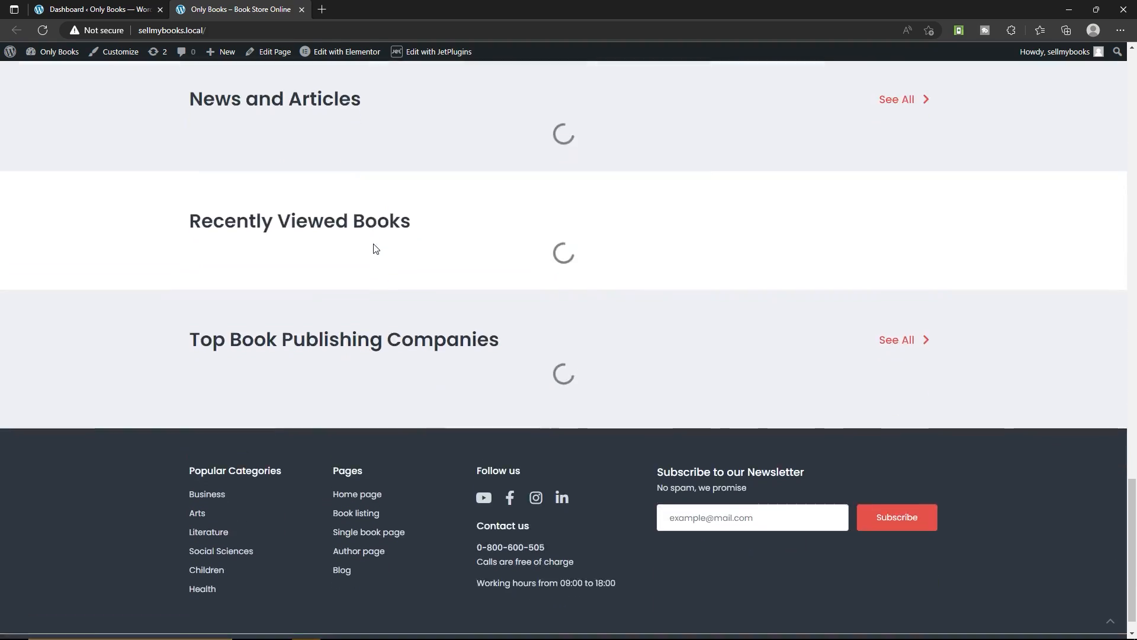
scroll(373, 247, "up", 14)
scroll(375, 243, "up", 15)
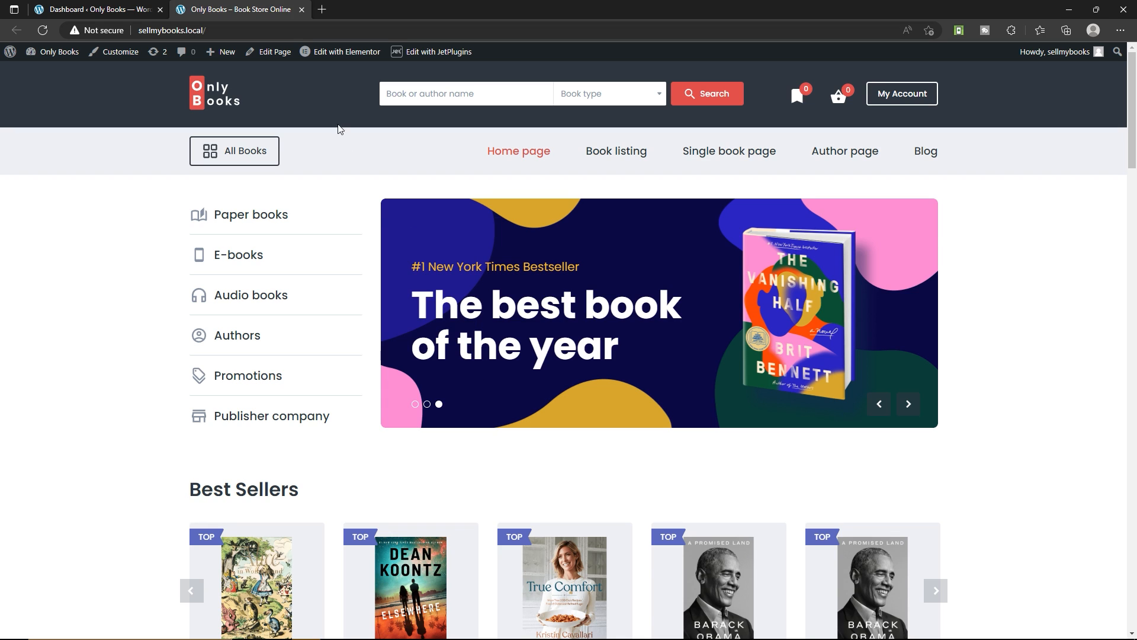
Open the site's home page for editing in Elementor and bring up its widget list
mouse_move(338, 59)
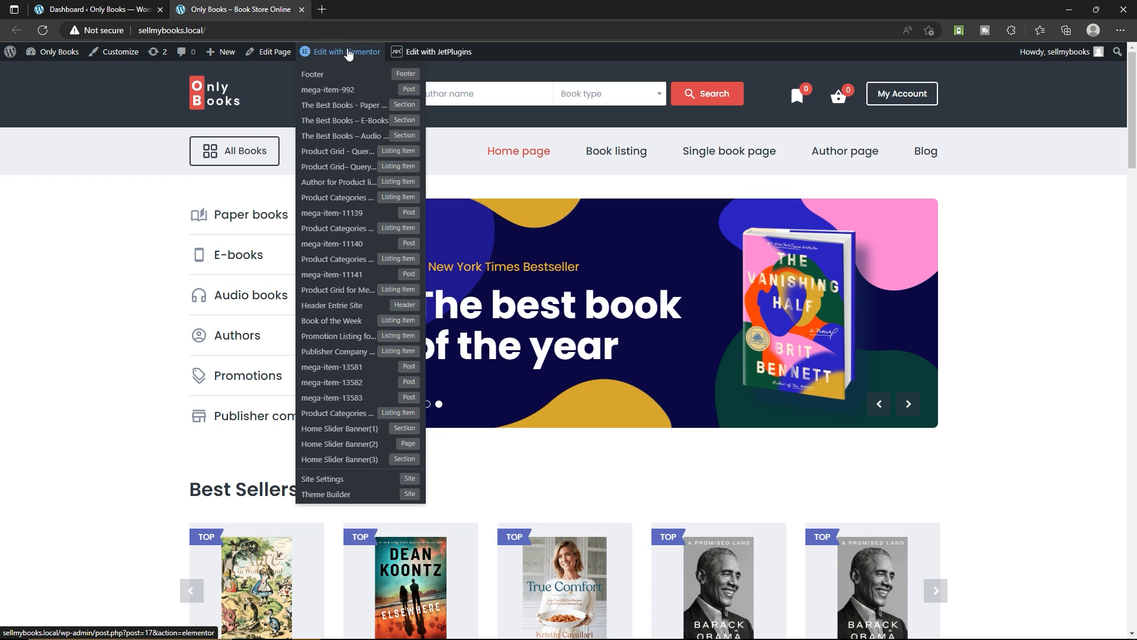
scroll(488, 376, "down", 15)
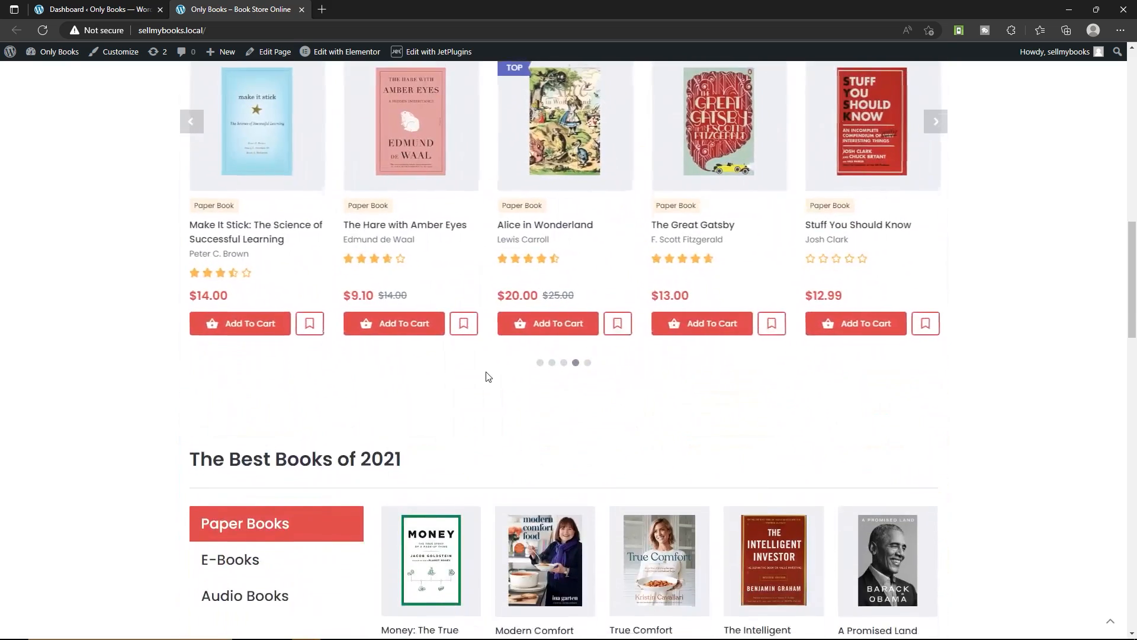
scroll(488, 377, "up", 15)
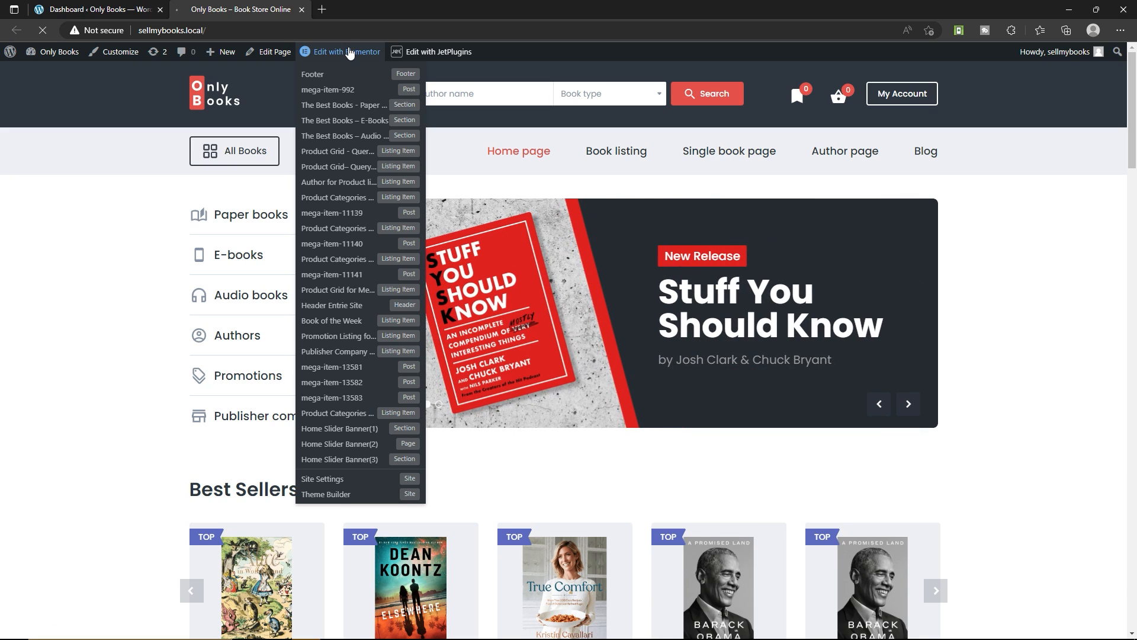
left_click(350, 53)
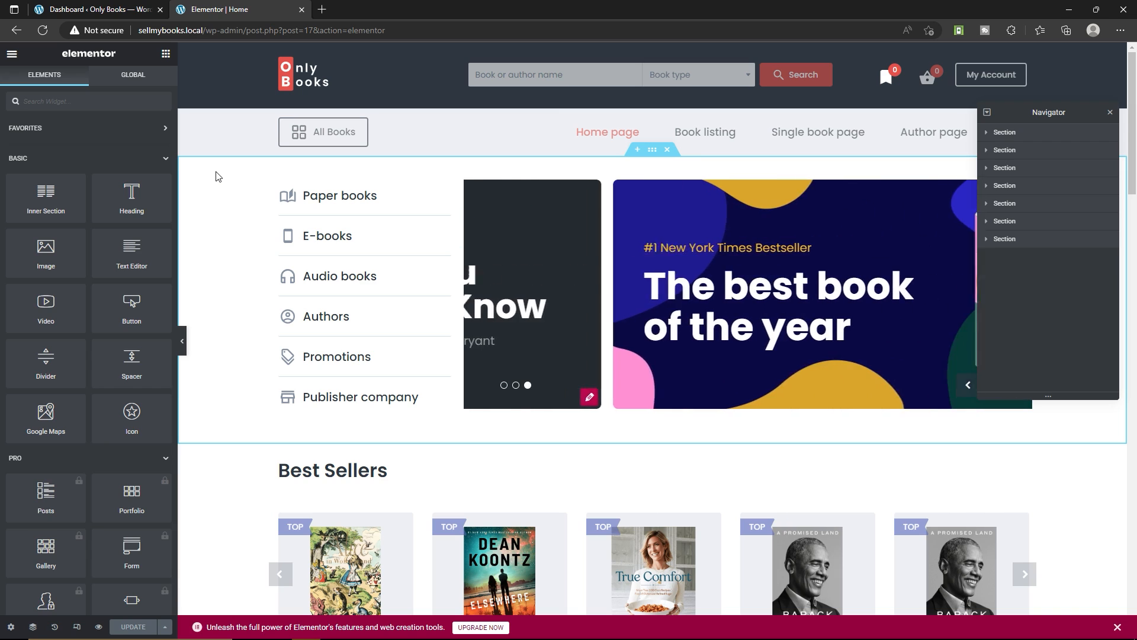
scroll(97, 227, "down", 5)
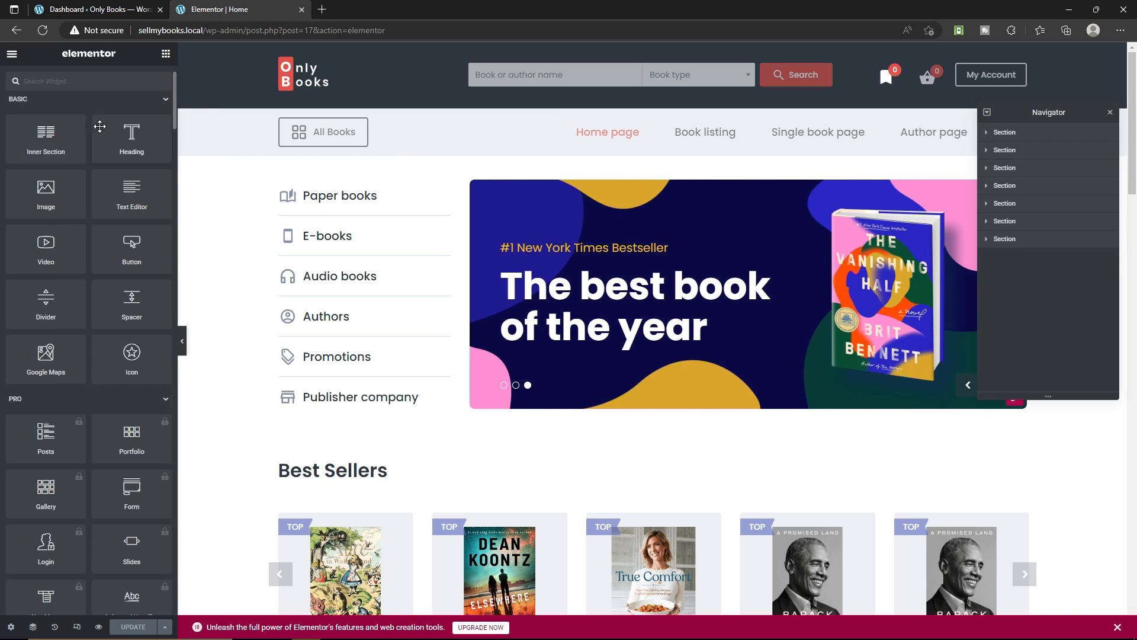
Look through the Elementor widget list, from the Basic and Pro groups down to the JetBlocks and JetElements widgets
scroll(84, 308, "down", 12)
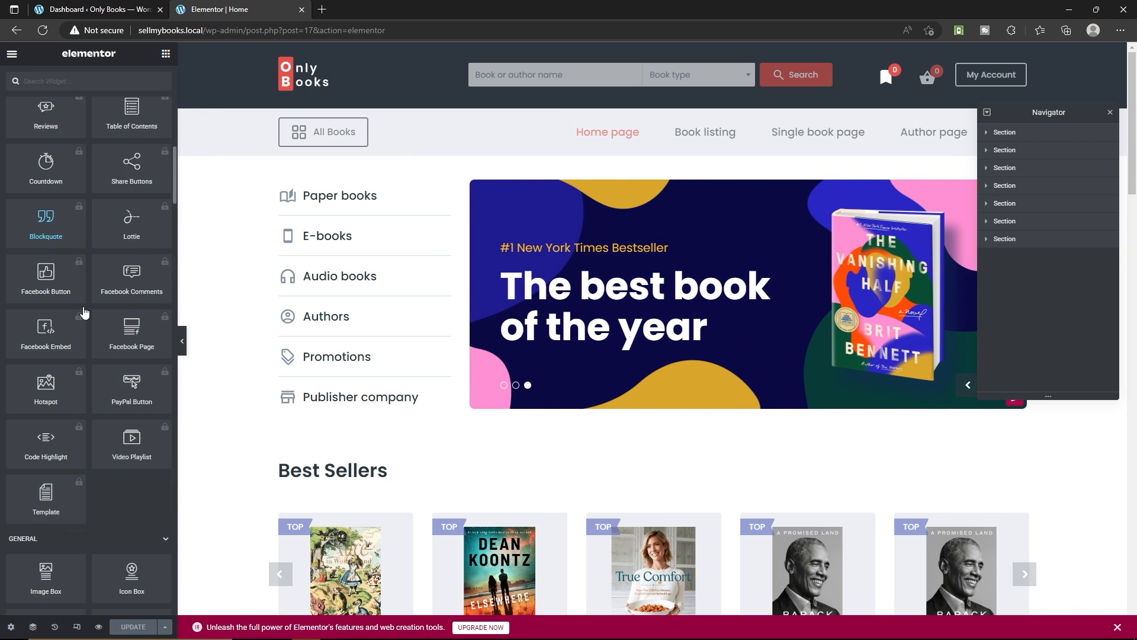
scroll(377, 238, "down", 3)
scroll(95, 296, "down", 10)
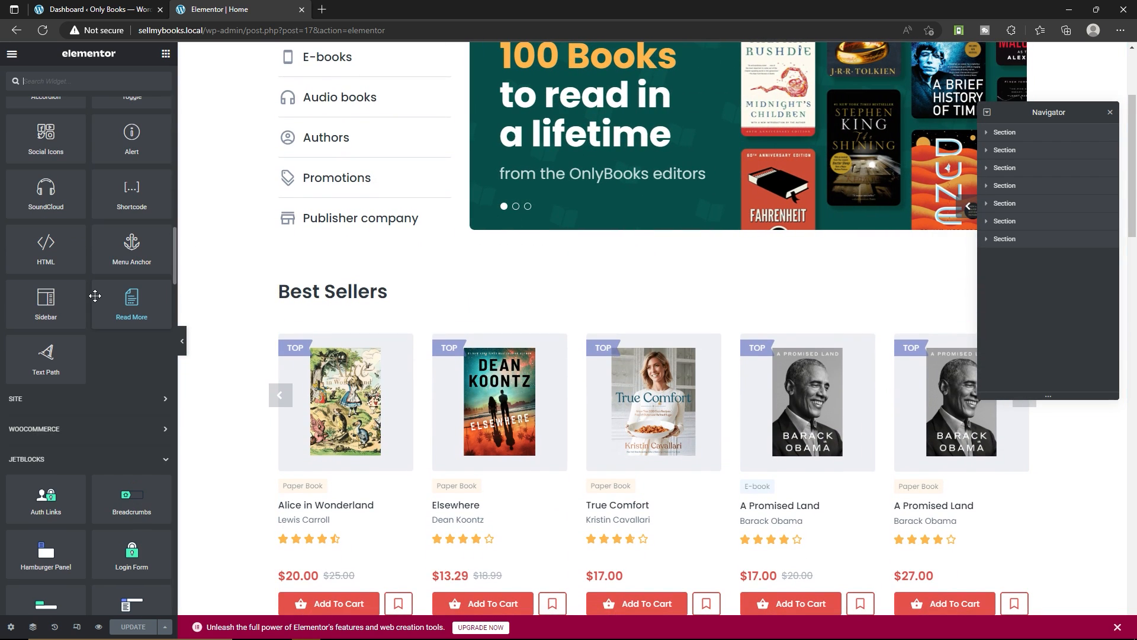
scroll(95, 296, "down", 15)
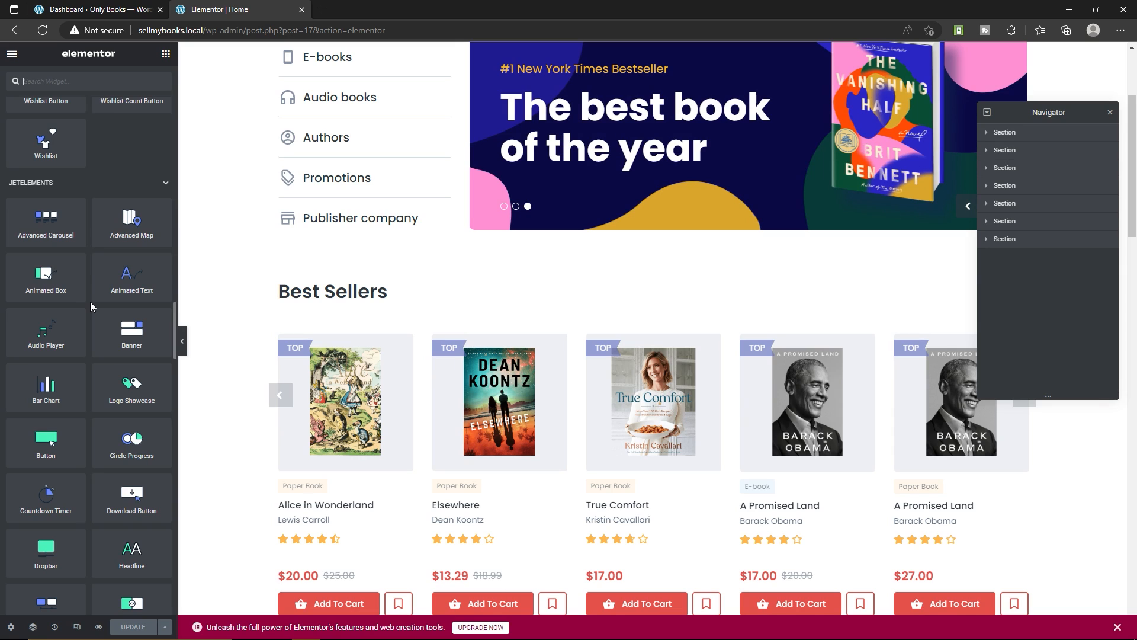
scroll(108, 314, "up", 15)
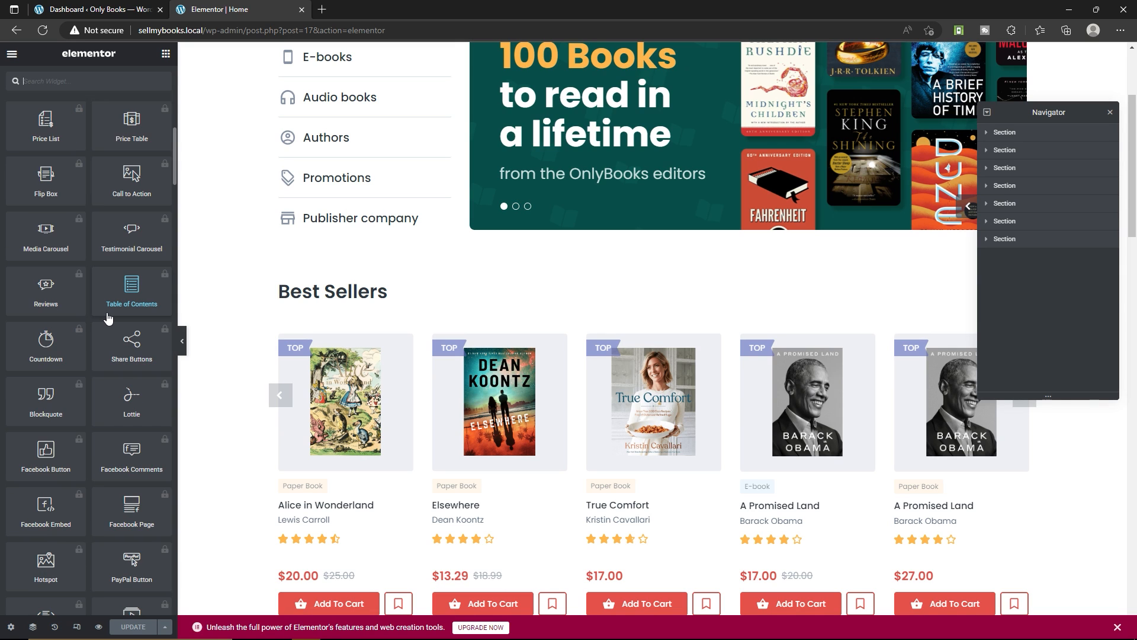
scroll(108, 318, "up", 10)
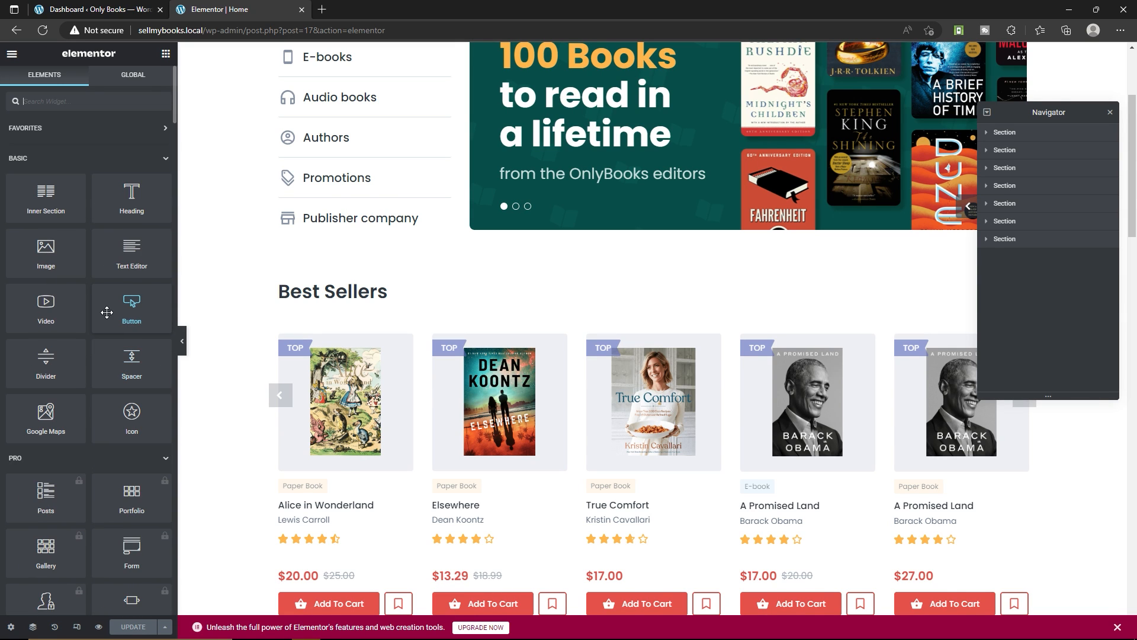
scroll(437, 311, "up", 3)
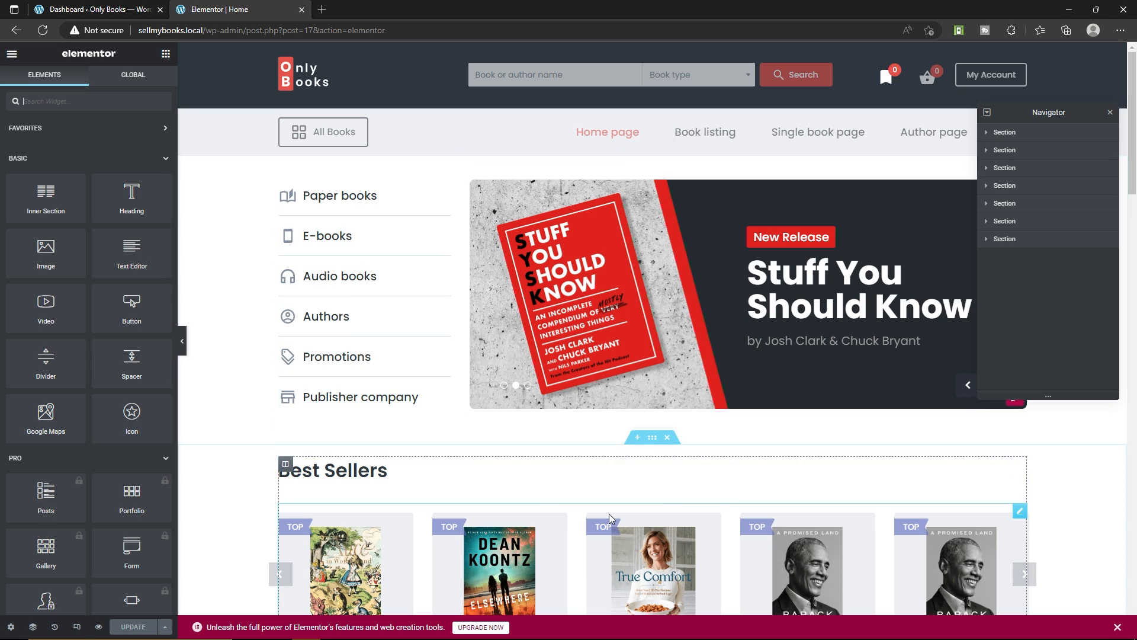
Open the home page's Vertical Mega Menu widget for editing and go from it to the WordPress Menus screen
scroll(663, 314, "down", 3)
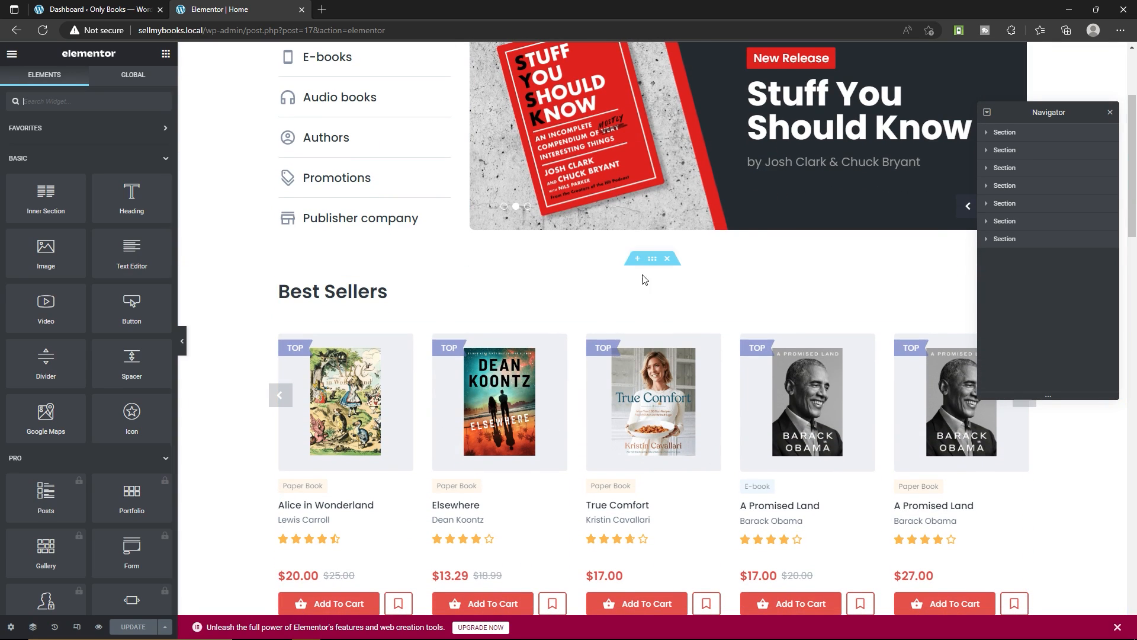
scroll(640, 240, "up", 3)
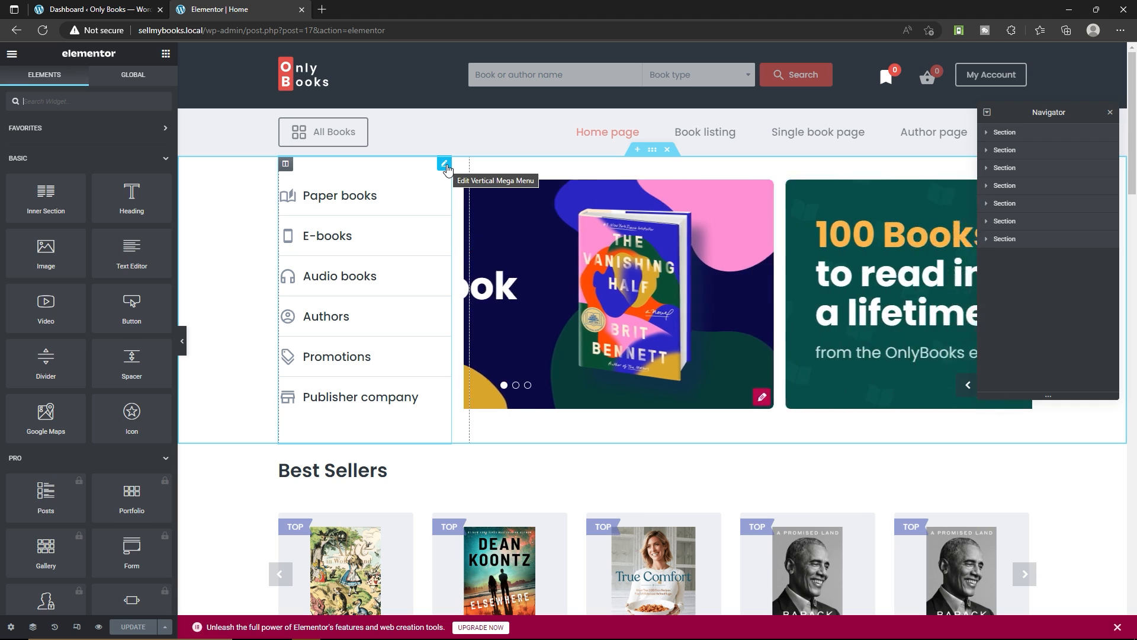
left_click(445, 166)
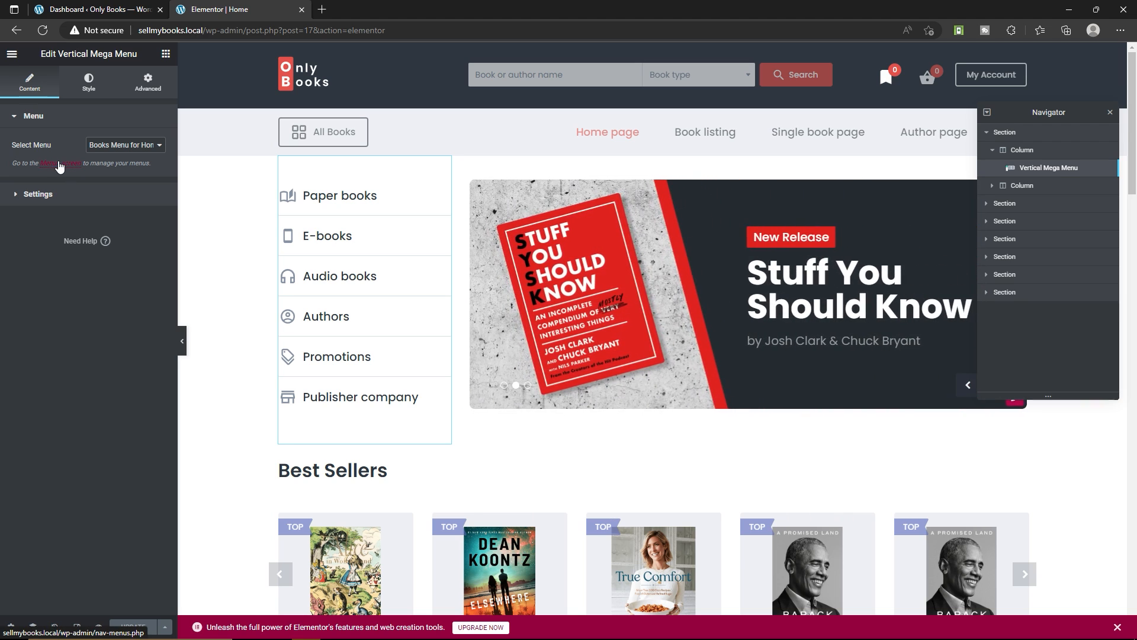
left_click(61, 163)
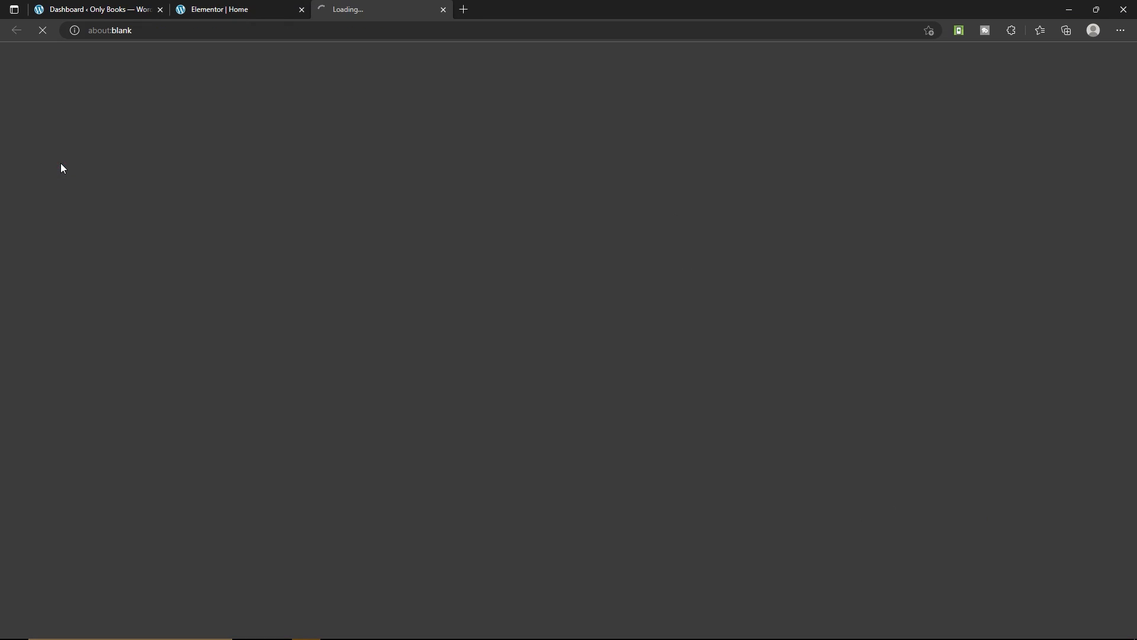
Load the All Books Menu (Submenu) for editing and check the options of its Paper books item
scroll(419, 309, "down", 2)
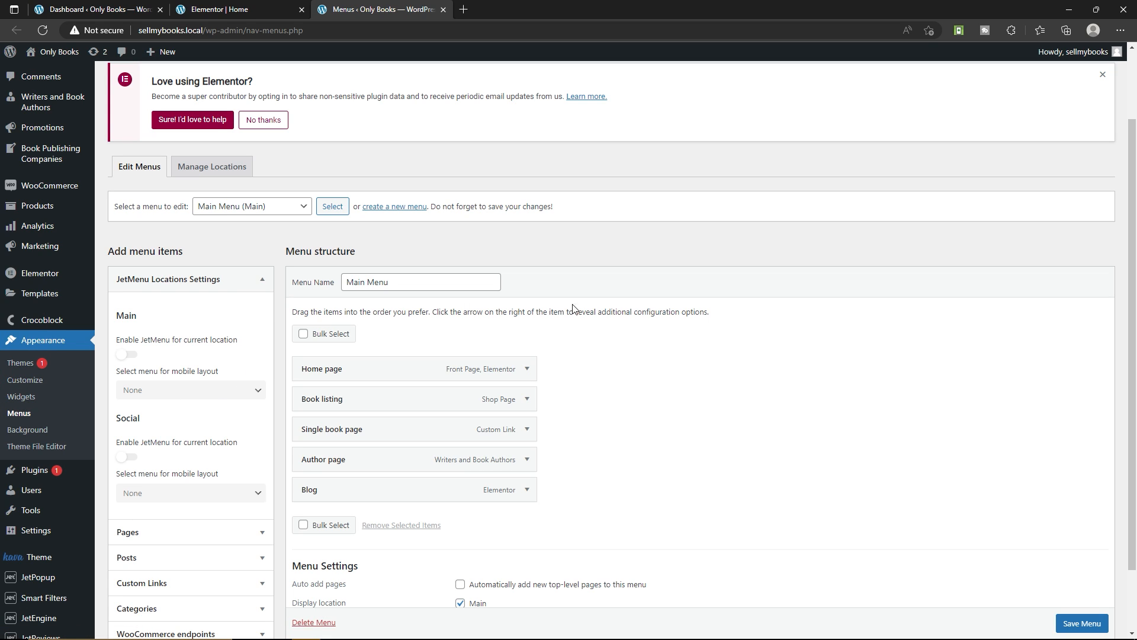
scroll(276, 249, "down", 2)
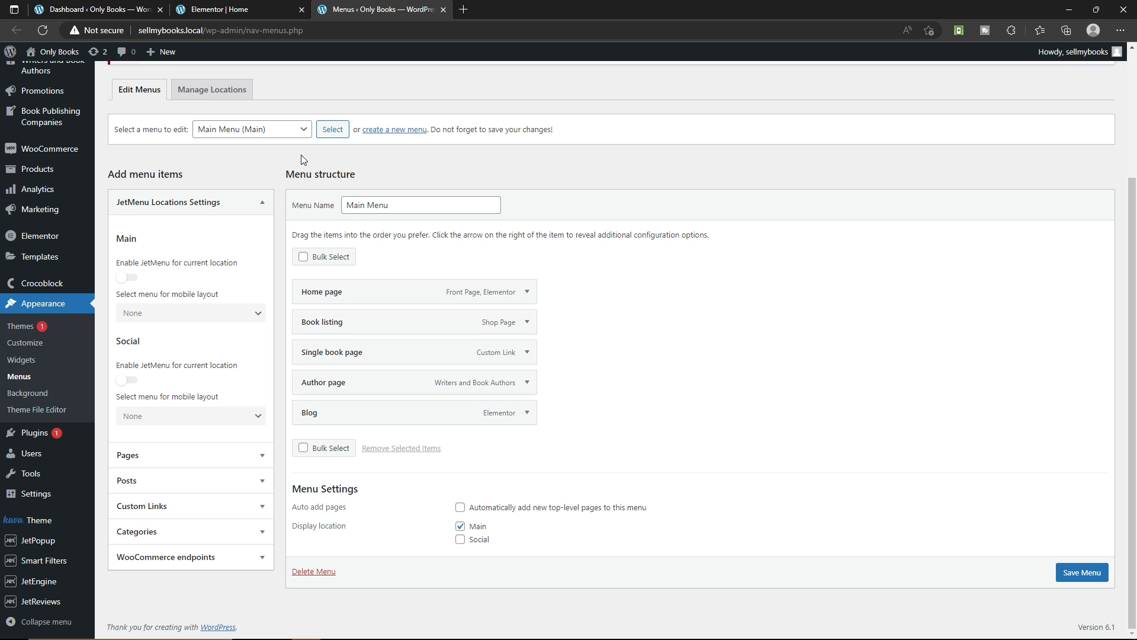
left_click(289, 130)
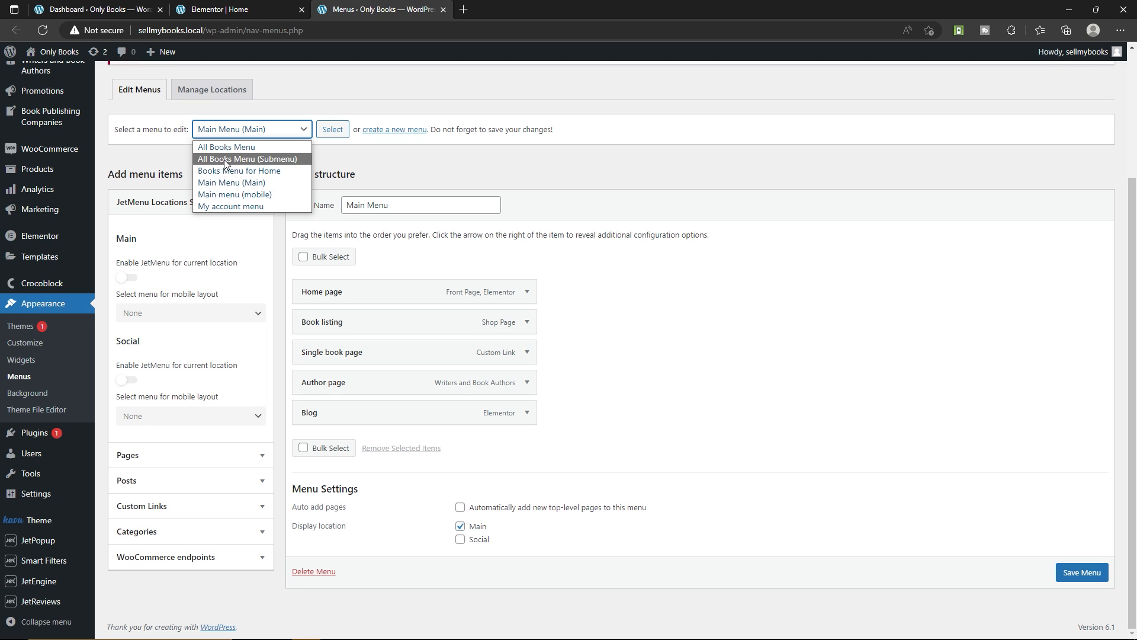
left_click(263, 159)
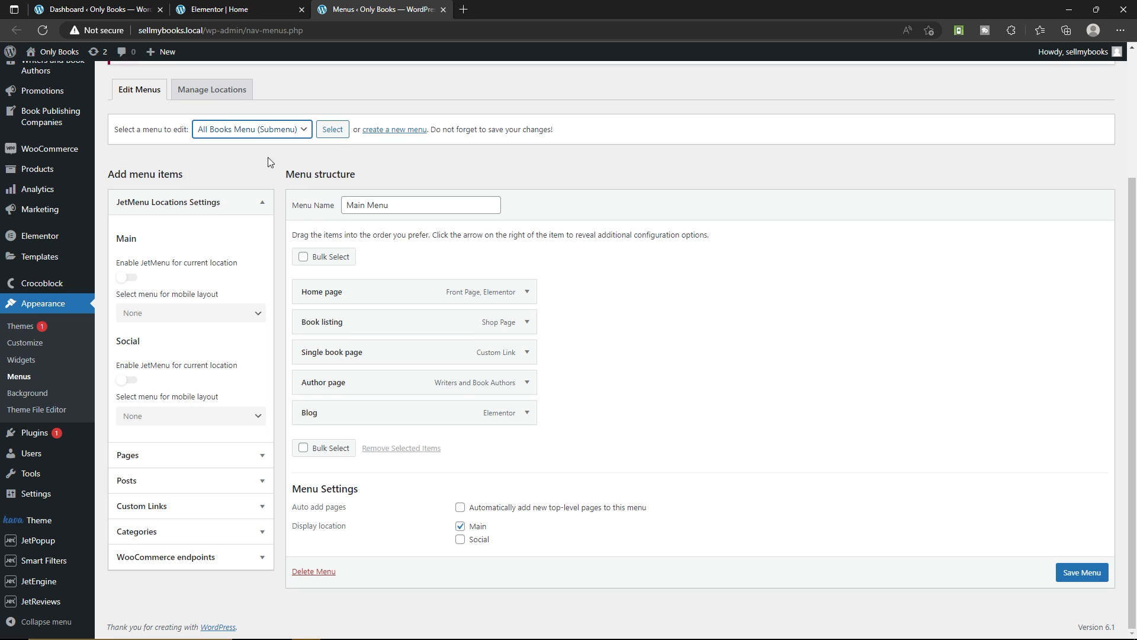
left_click(340, 135)
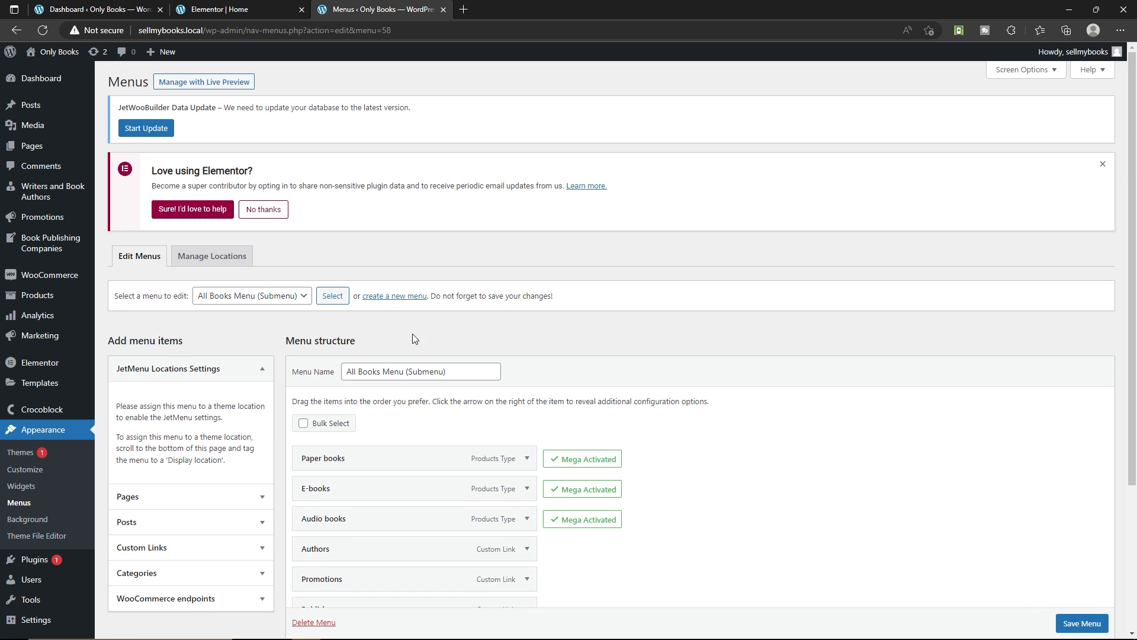
scroll(413, 333, "down", 3)
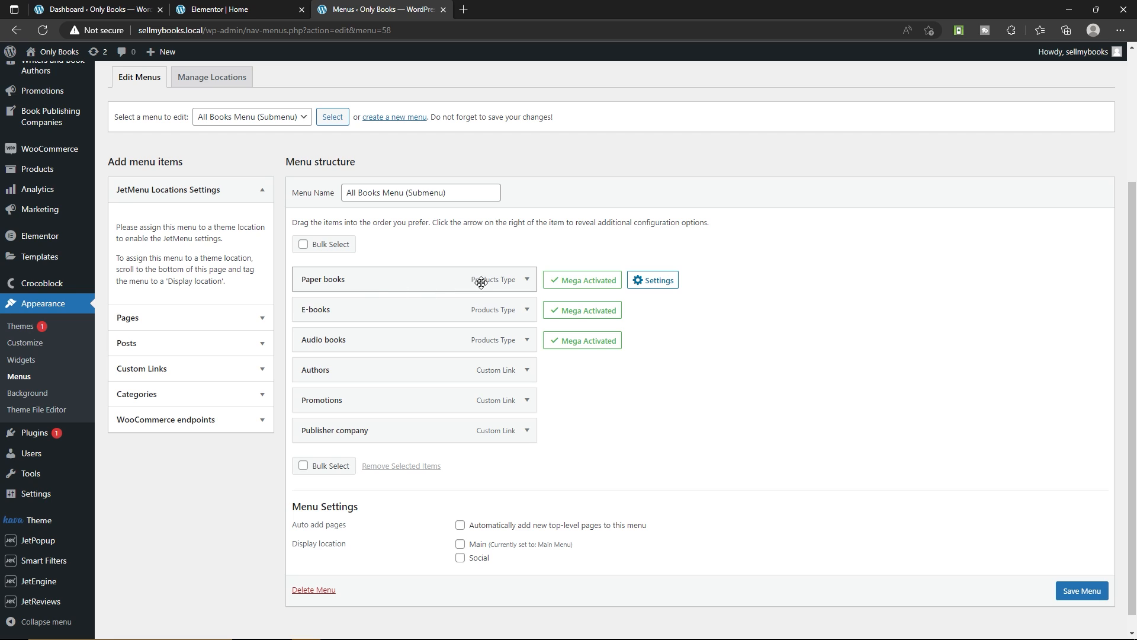
left_click(526, 280)
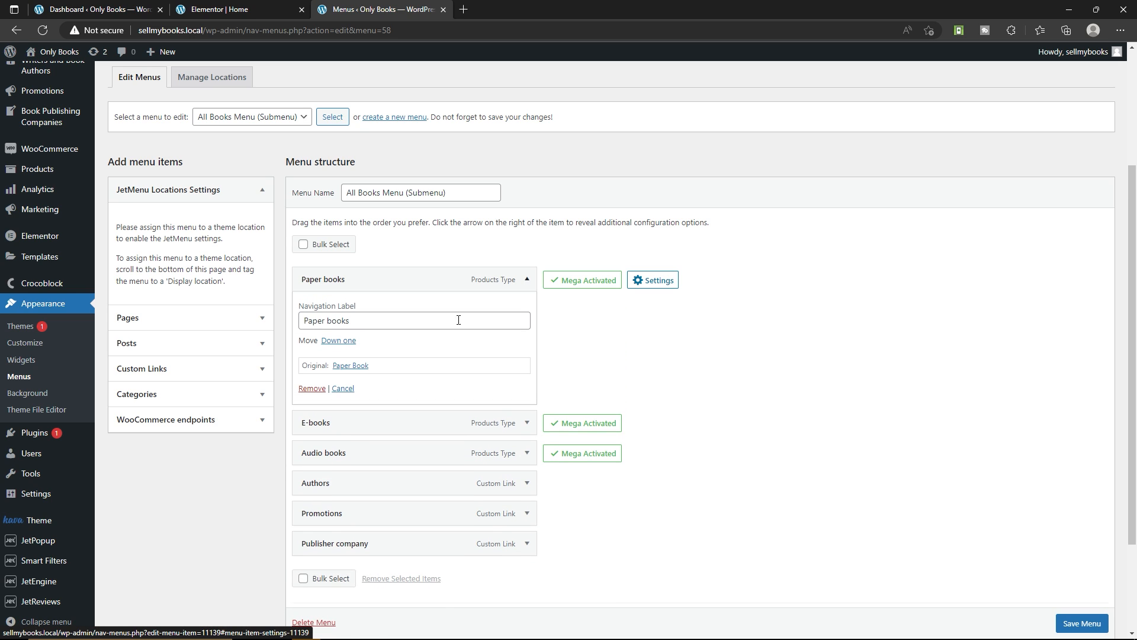
left_click(527, 279)
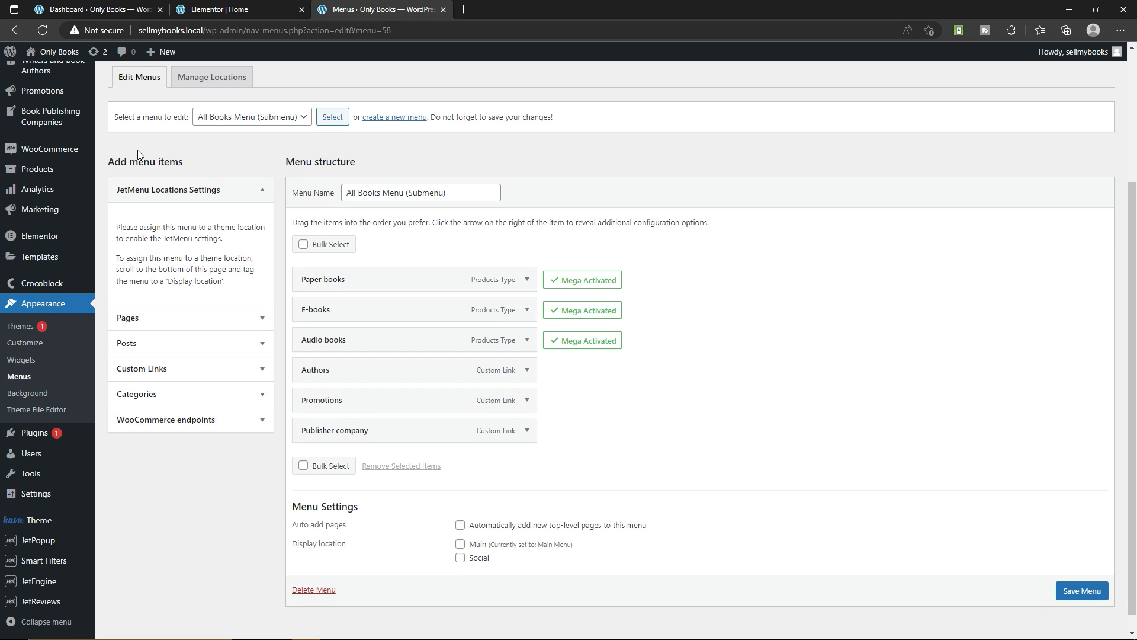
Examine the sources for adding menu items: Pages, Posts, Custom Links, Categories and WooCommerce endpoints
left_click(160, 343)
left_click(194, 212)
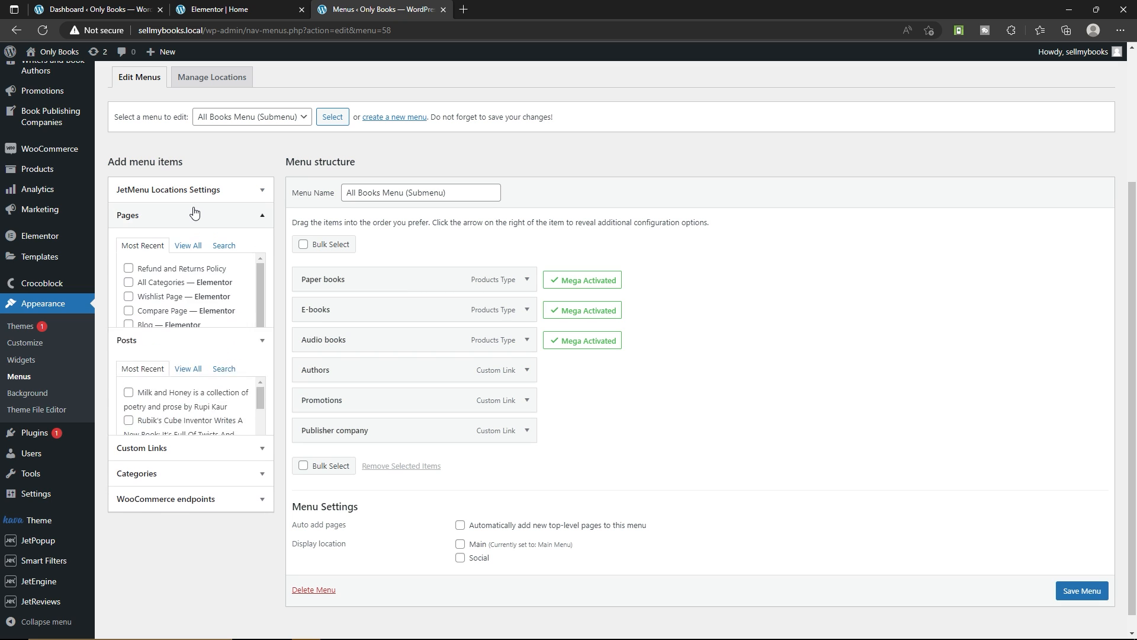
left_click(174, 451)
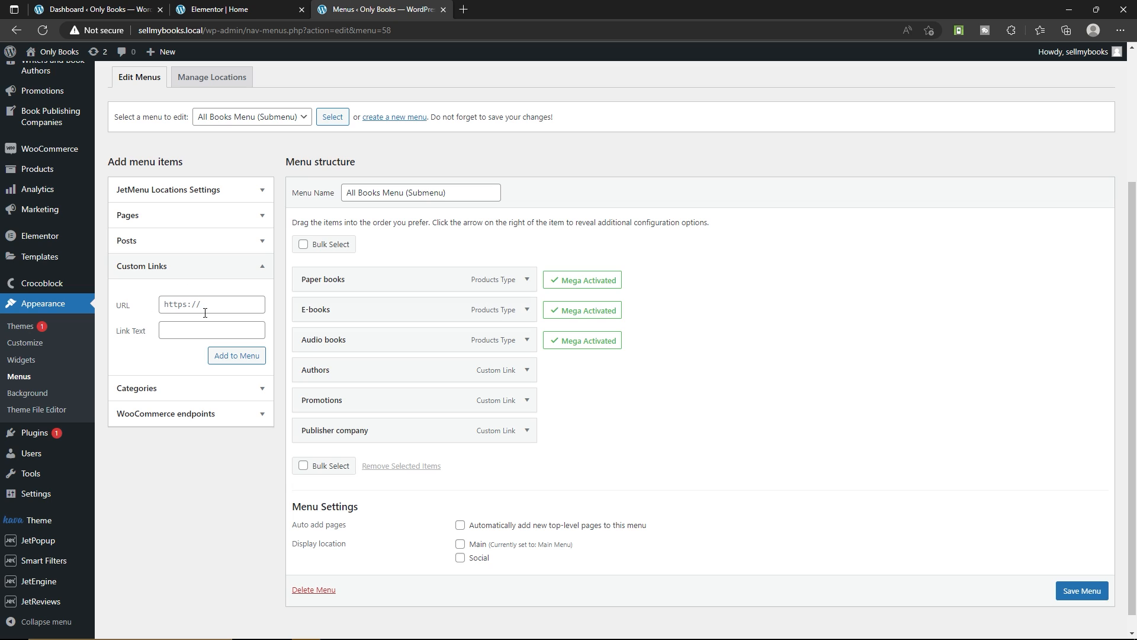
left_click(157, 392)
left_click(168, 448)
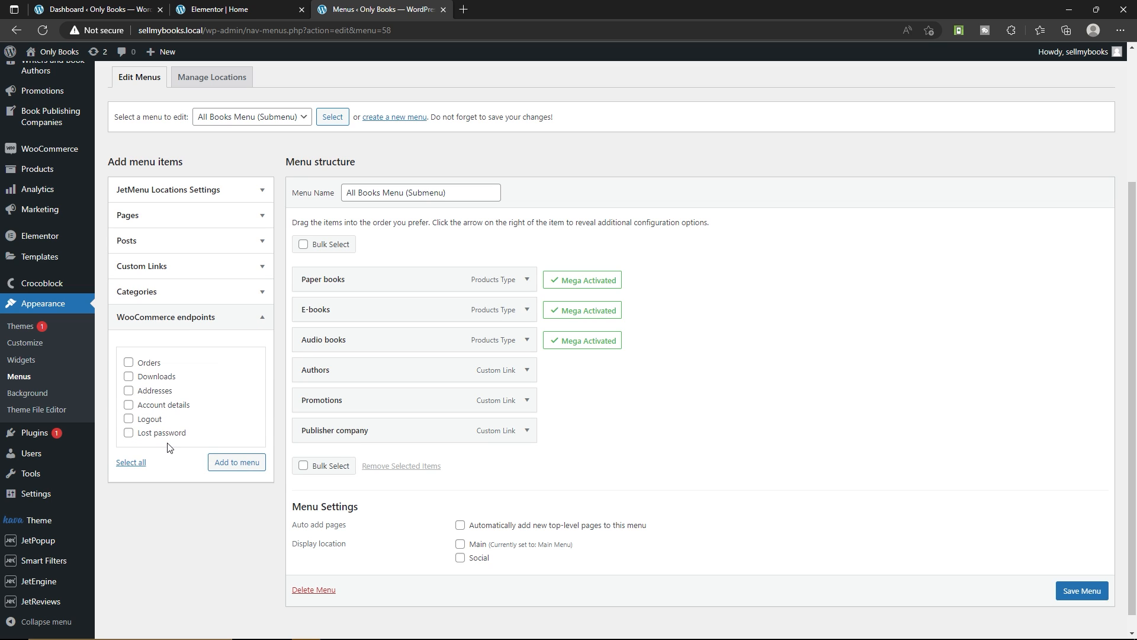
left_click(223, 325)
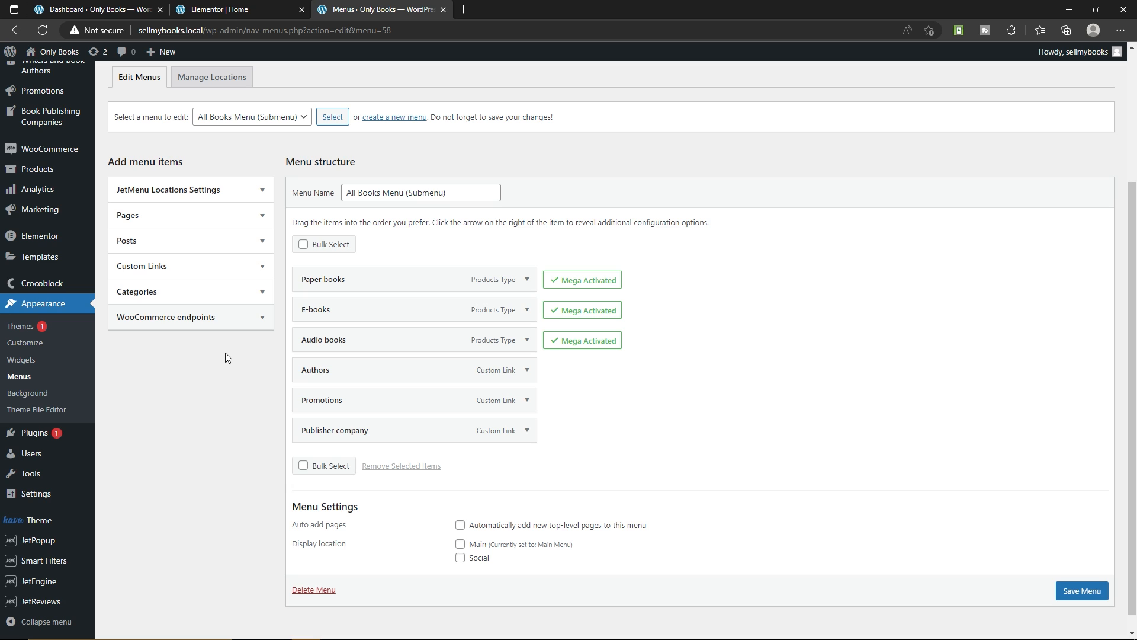
Load the All Books Menu to review its structure, and close the Menus tab to return to the Elementor editor
left_click(296, 120)
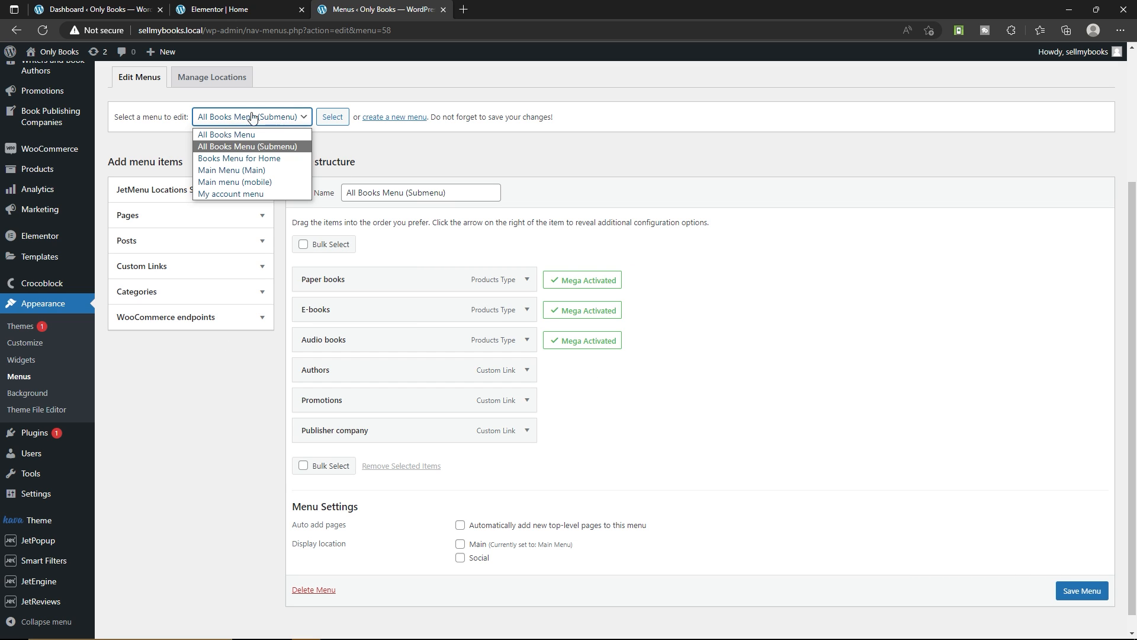
left_click(226, 134)
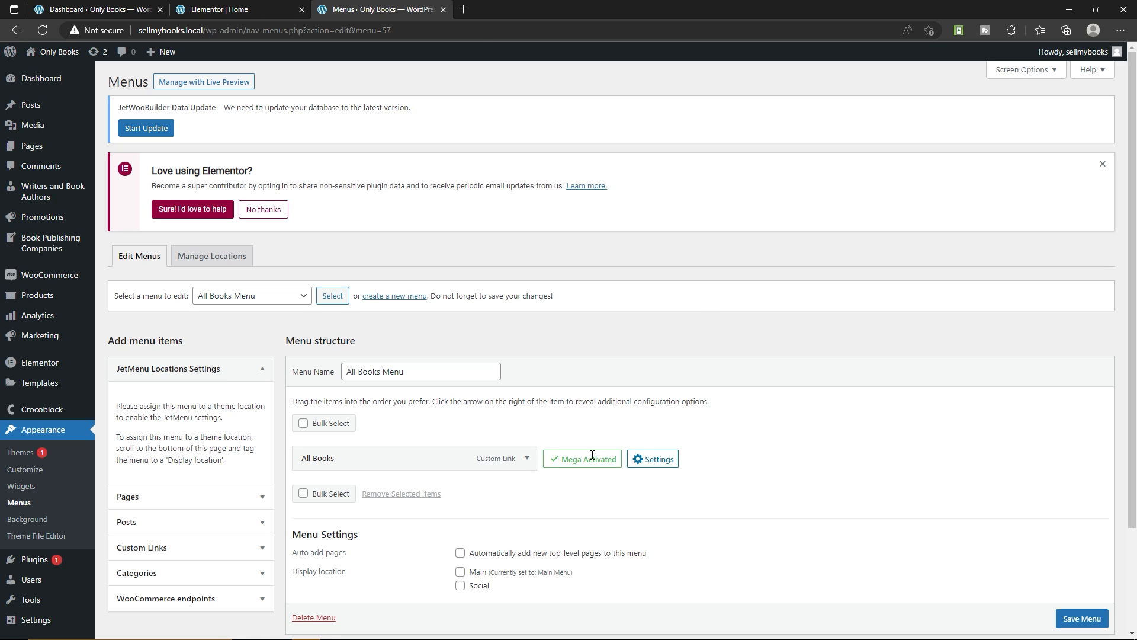
scroll(592, 455, "down", 3)
mouse_move(53, 585)
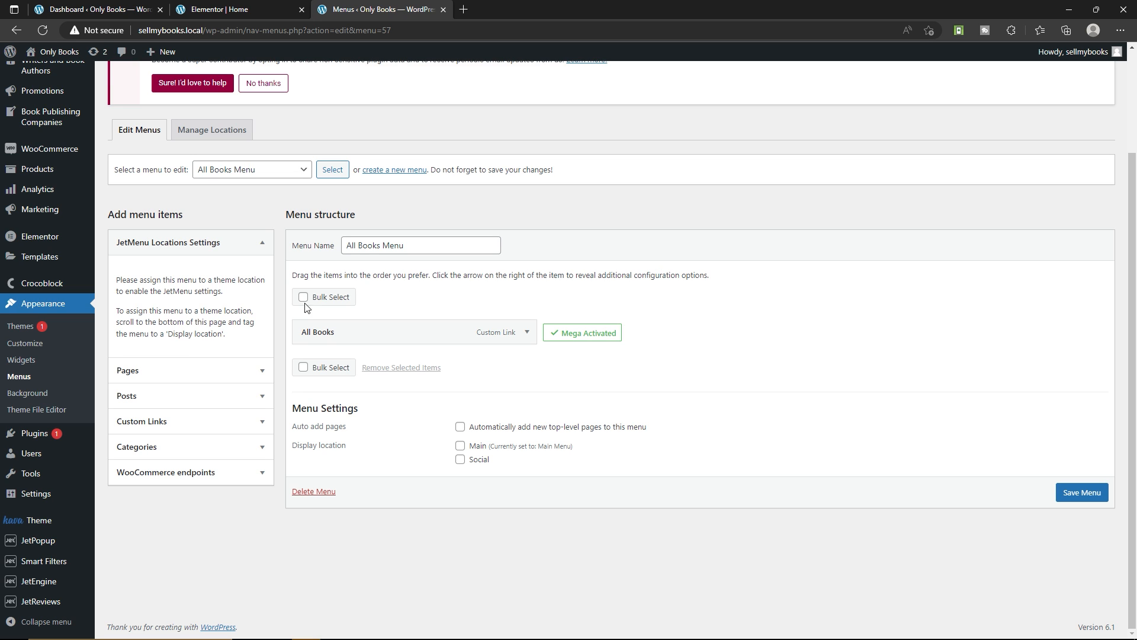
left_click(443, 10)
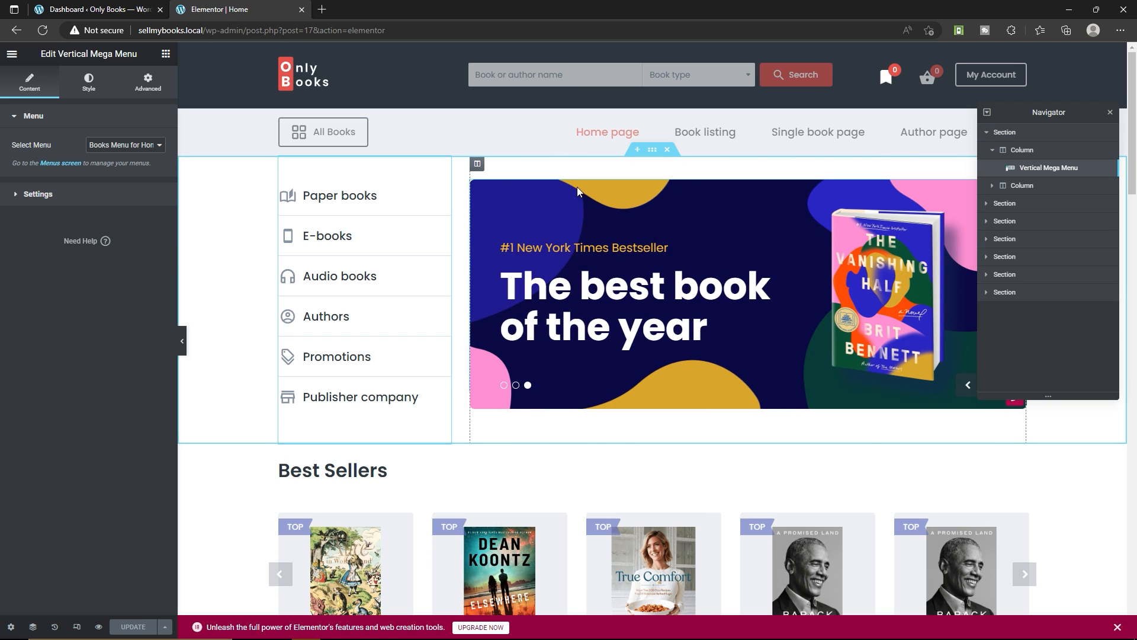
Hide and reshow the Best Sellers section's column from the Navigator, and bring up the column's available actions
left_click_drag(1048, 112, 611, 149)
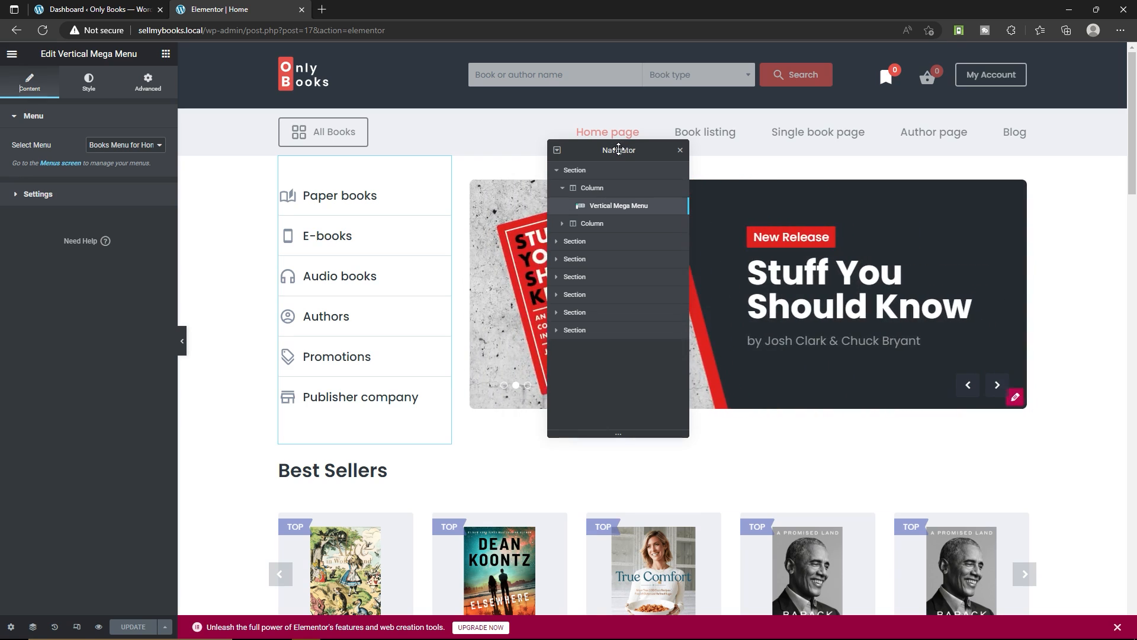
left_click_drag(620, 146, 596, 123)
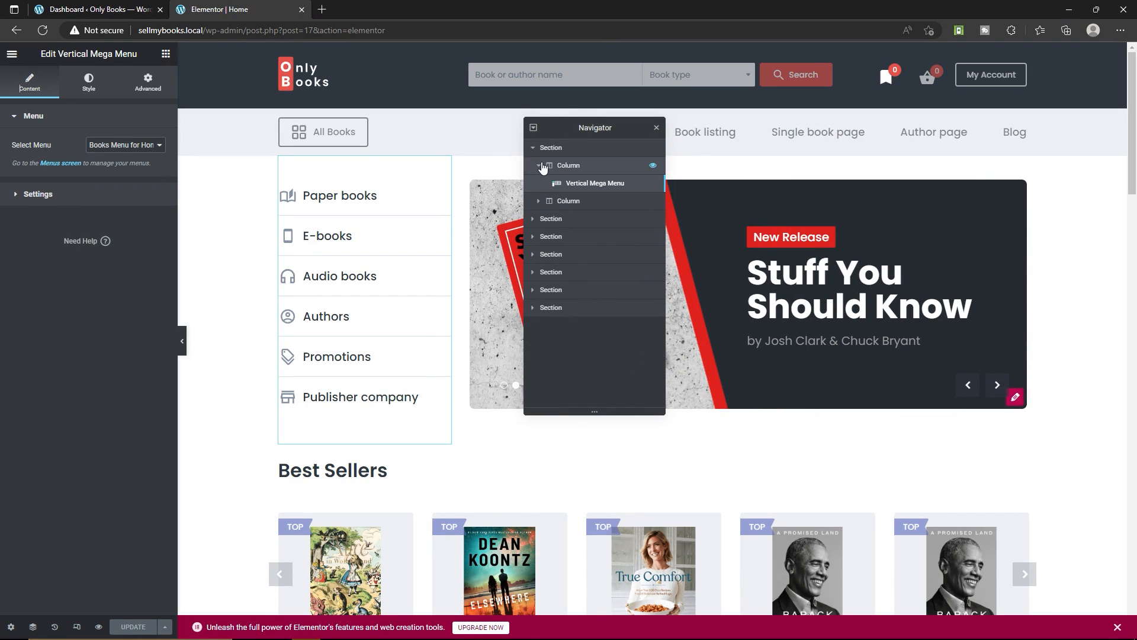
left_click(535, 219)
left_click(652, 236)
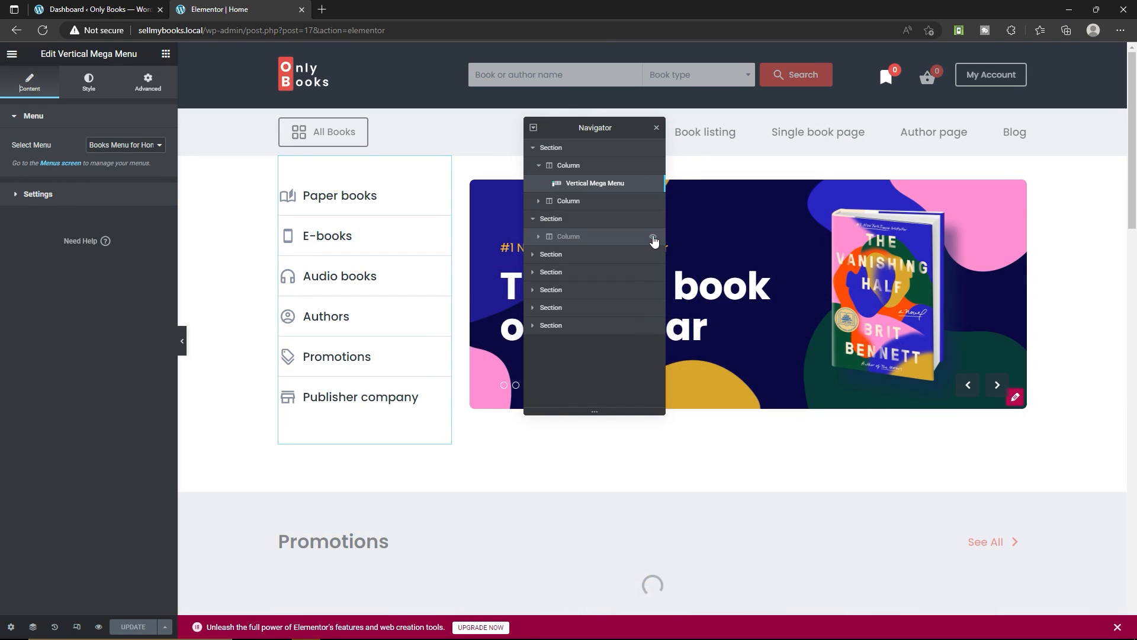
left_click(653, 237)
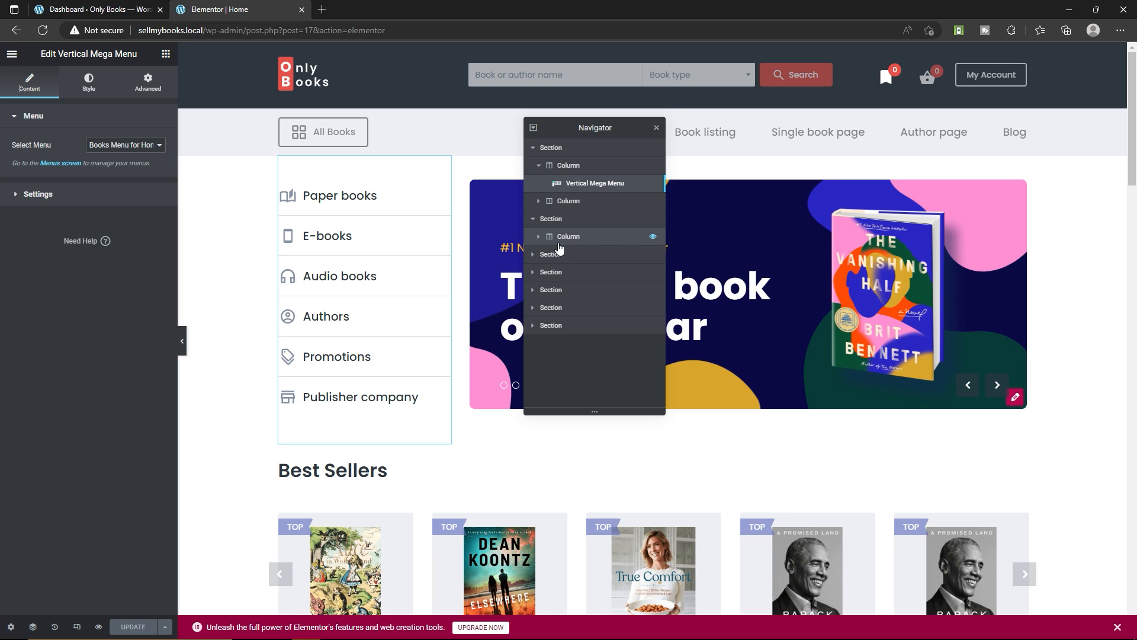
right_click(605, 239)
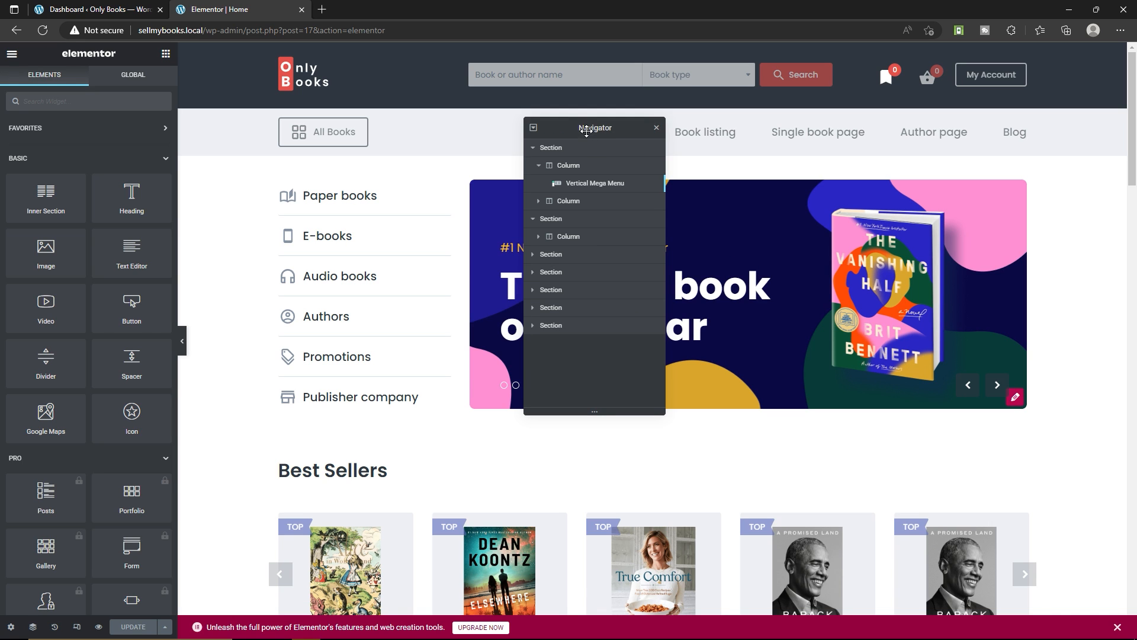
Move the Navigator clear of the hero banner and open the banner's Advanced Carousel widget for editing
left_click_drag(586, 131, 295, 72)
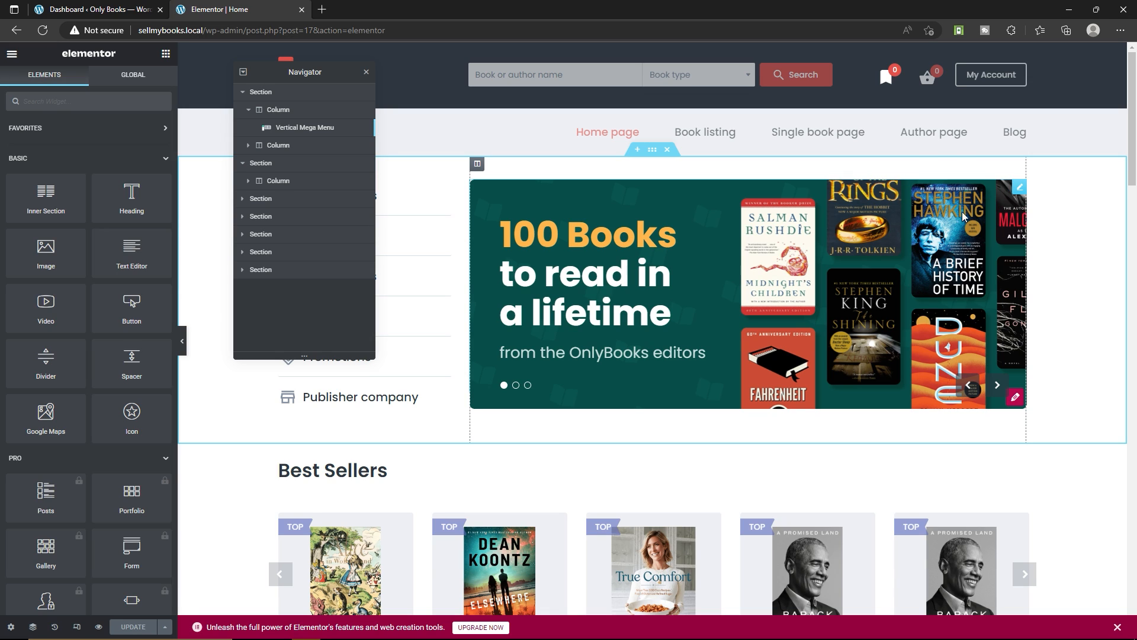
left_click(1018, 189)
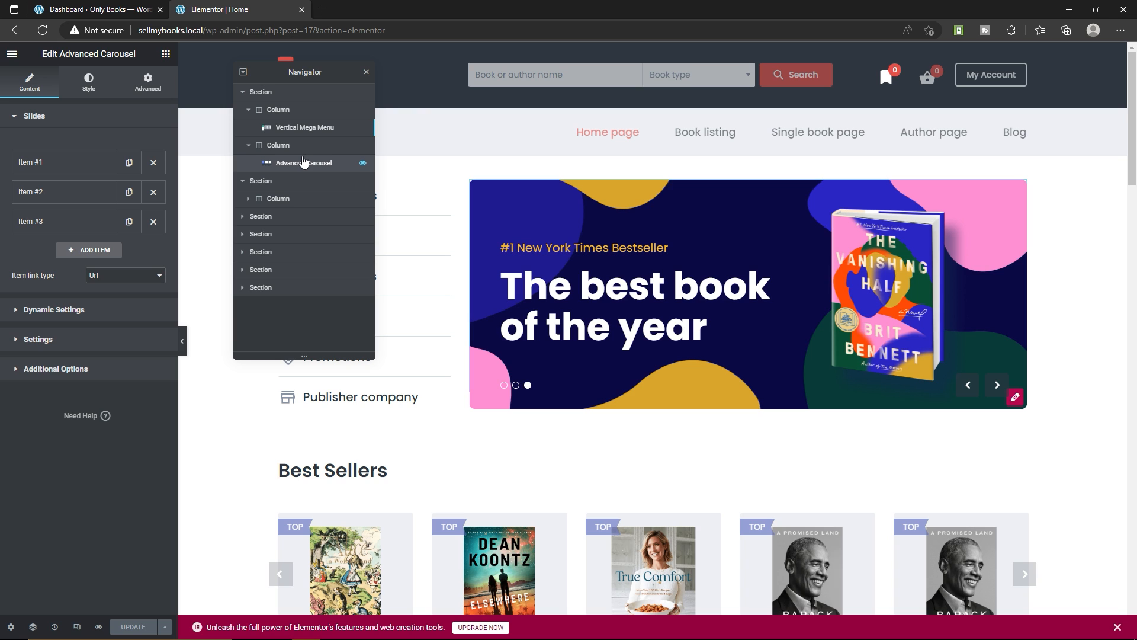
right_click(302, 169)
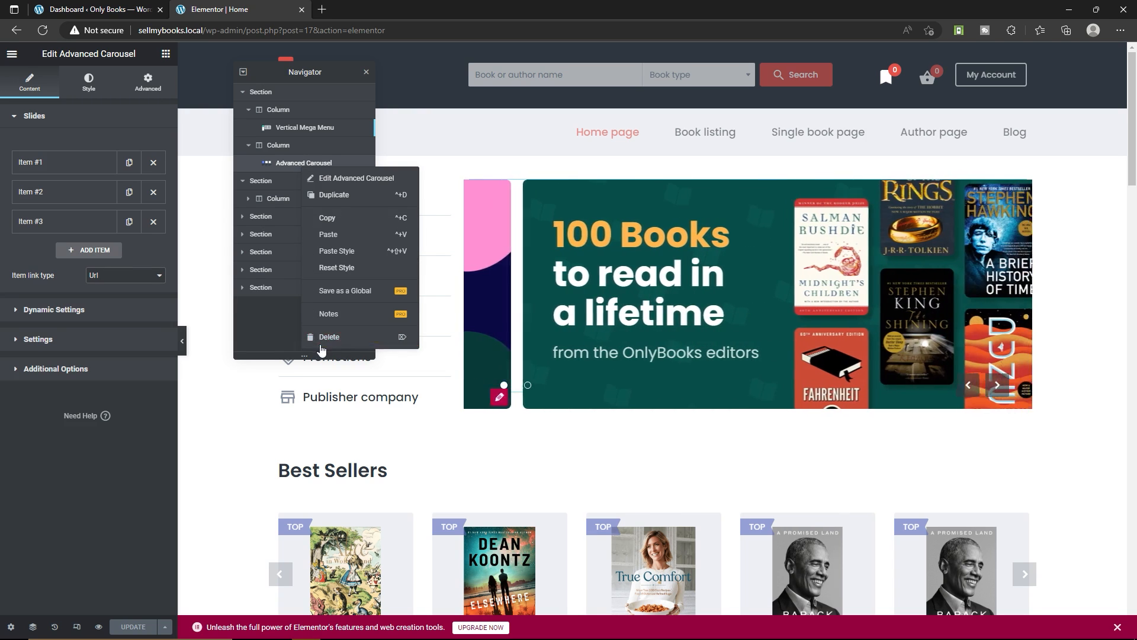
left_click(283, 164)
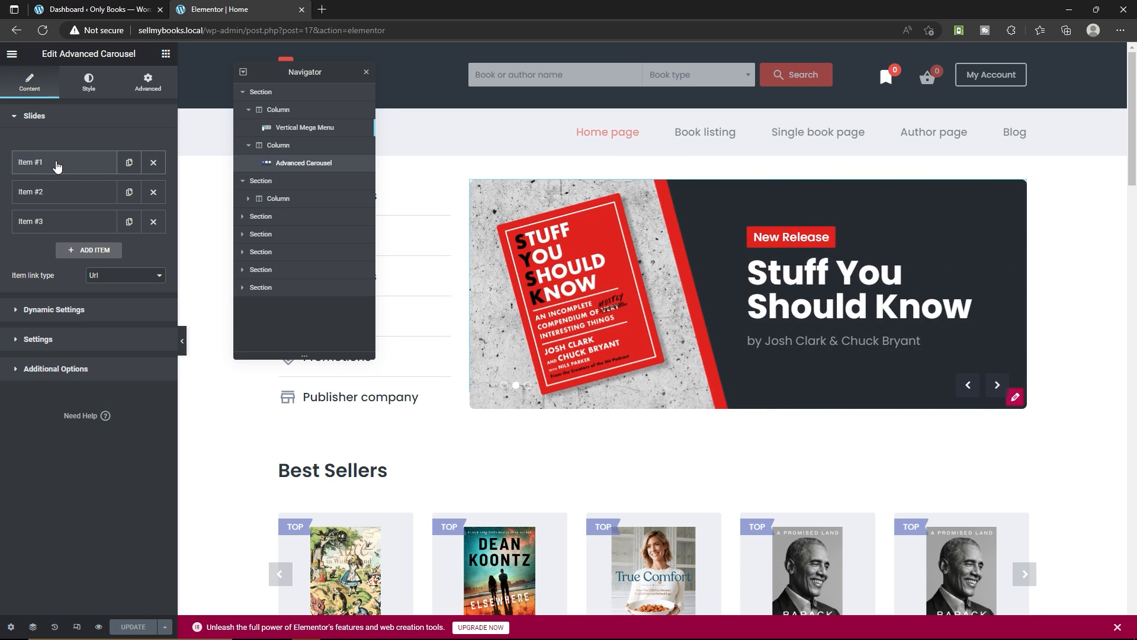
Insert the Promotion-4.png image from the media library into the carousel's Item #1
left_click(63, 161)
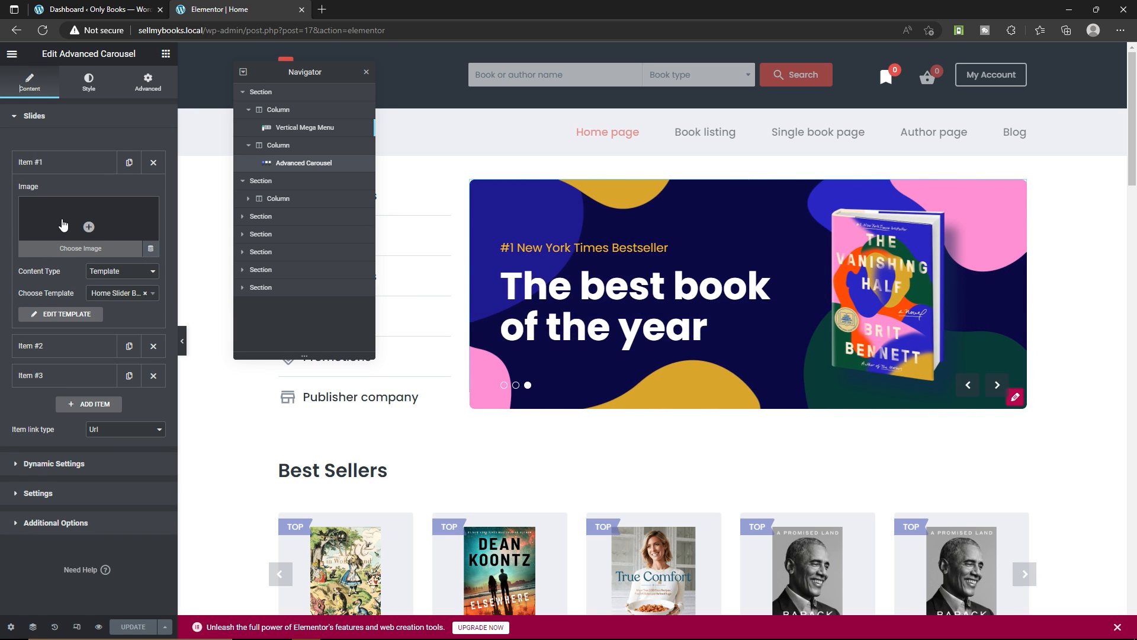
left_click(63, 224)
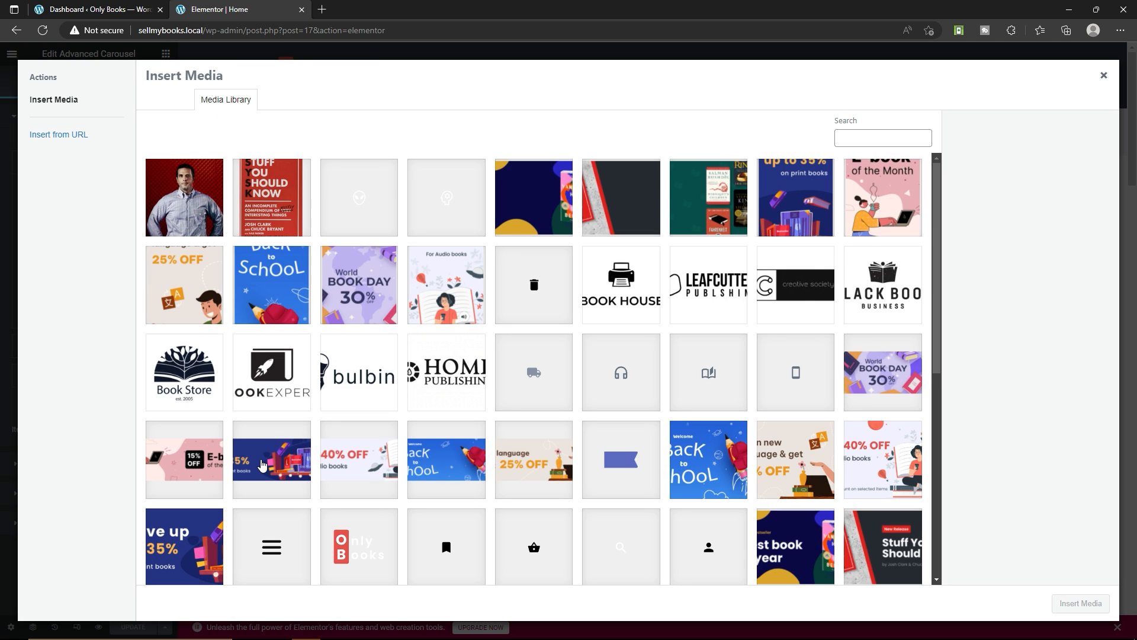
scroll(263, 465, "down", 3)
left_click(181, 387)
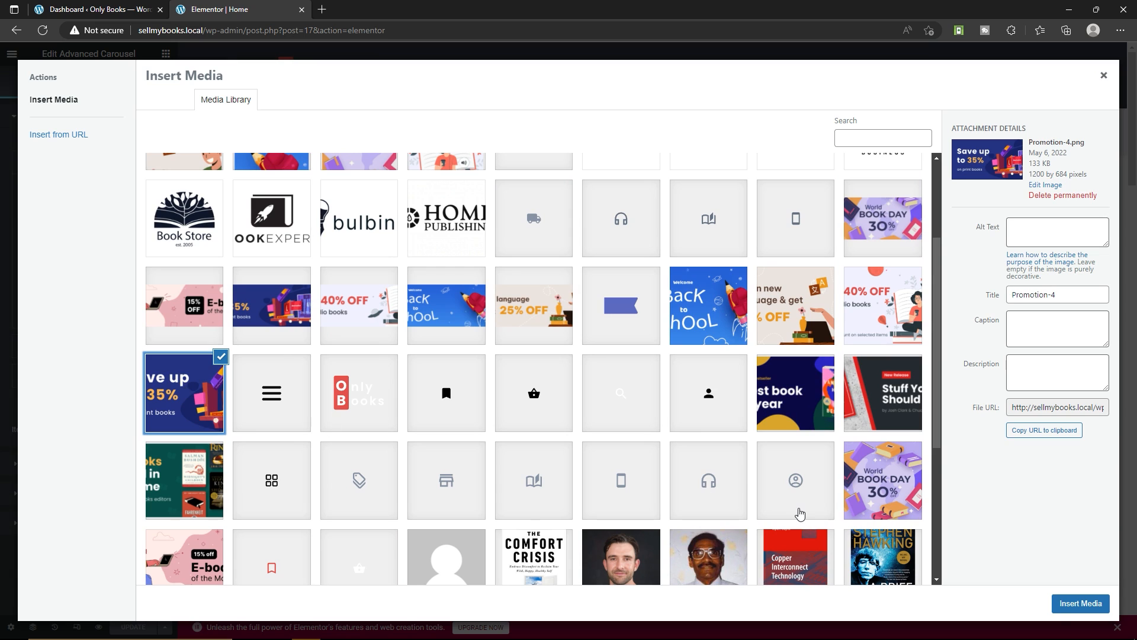
left_click(1080, 602)
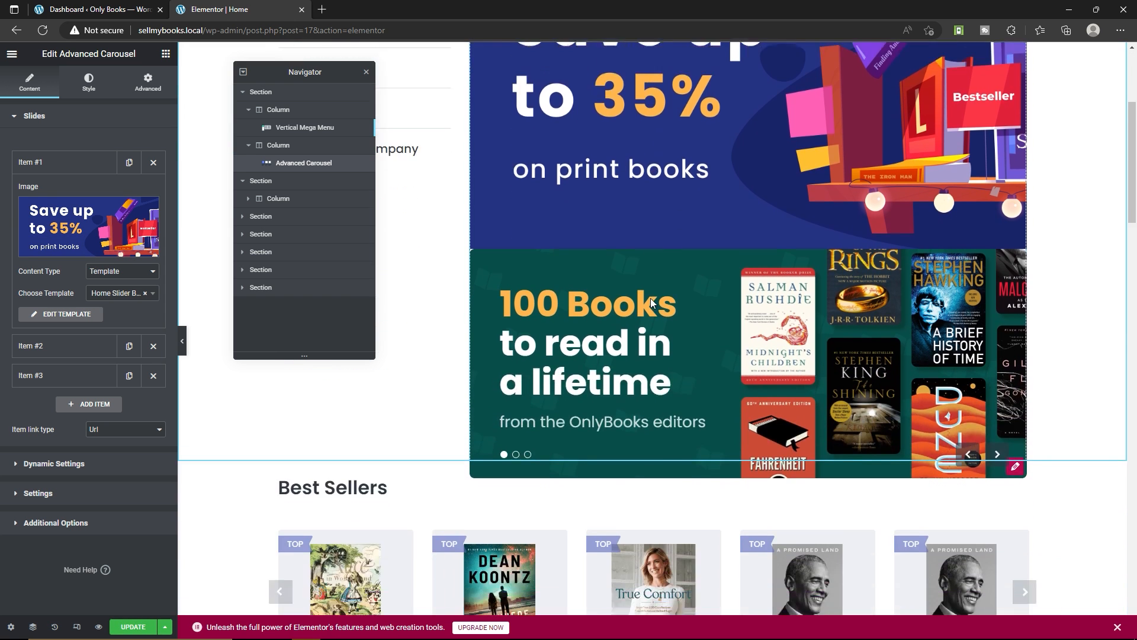
Review the carousel with the added promotion image, and remove that image from Item #1
scroll(650, 300, "down", 2)
scroll(670, 324, "up", 3)
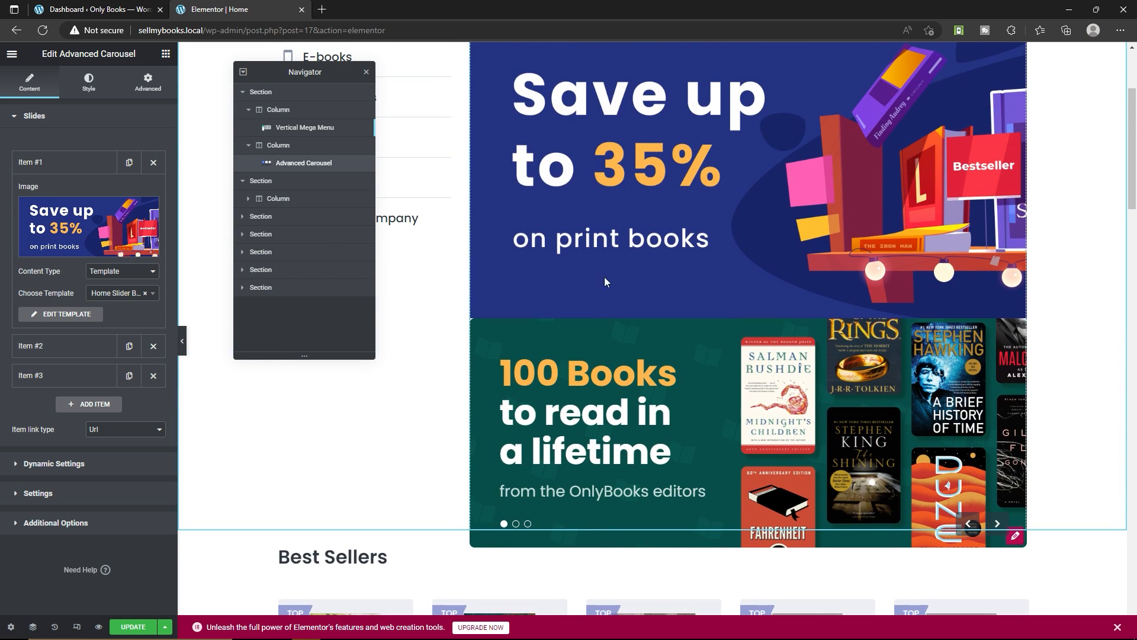
scroll(680, 305, "up", 2)
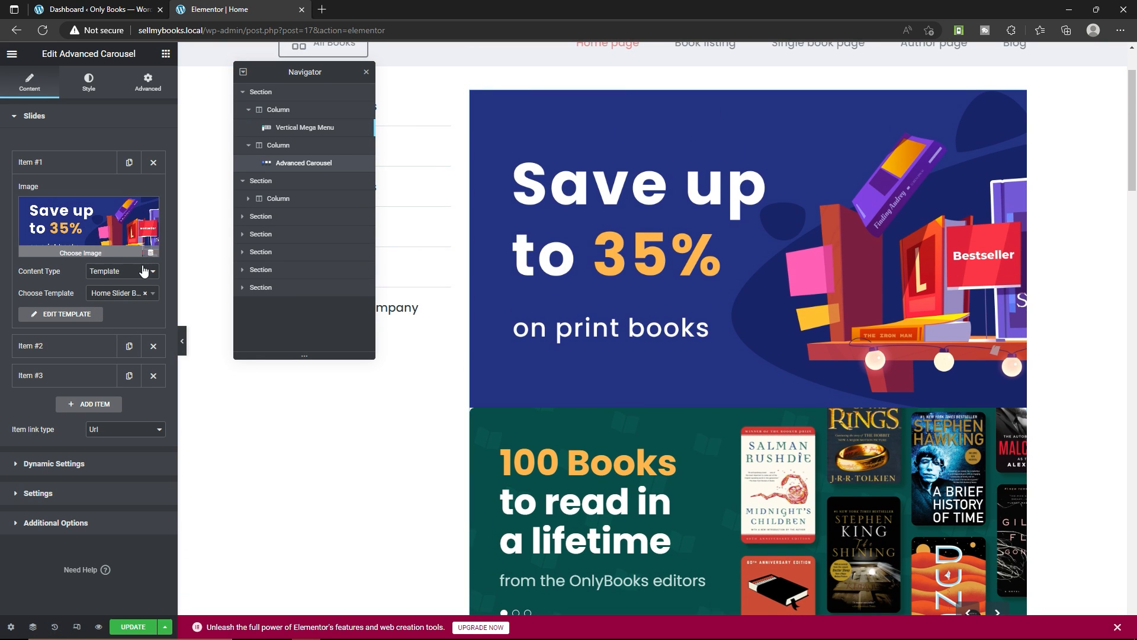
left_click(151, 209)
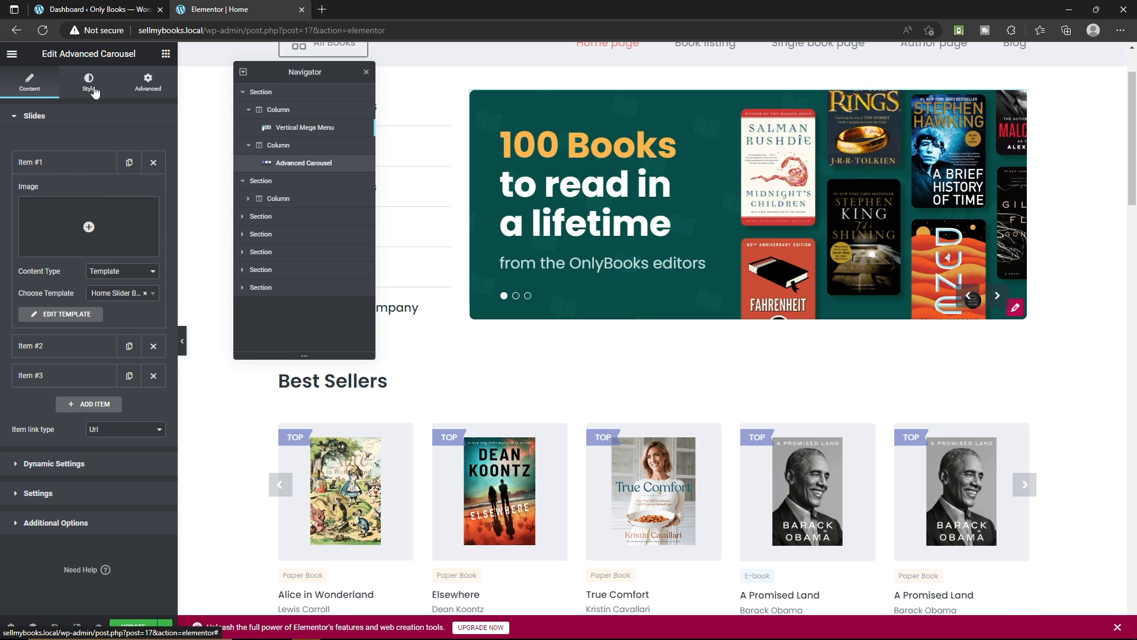
Look through the Advanced Carousel's style and advanced settings, and return to its content settings
left_click(89, 83)
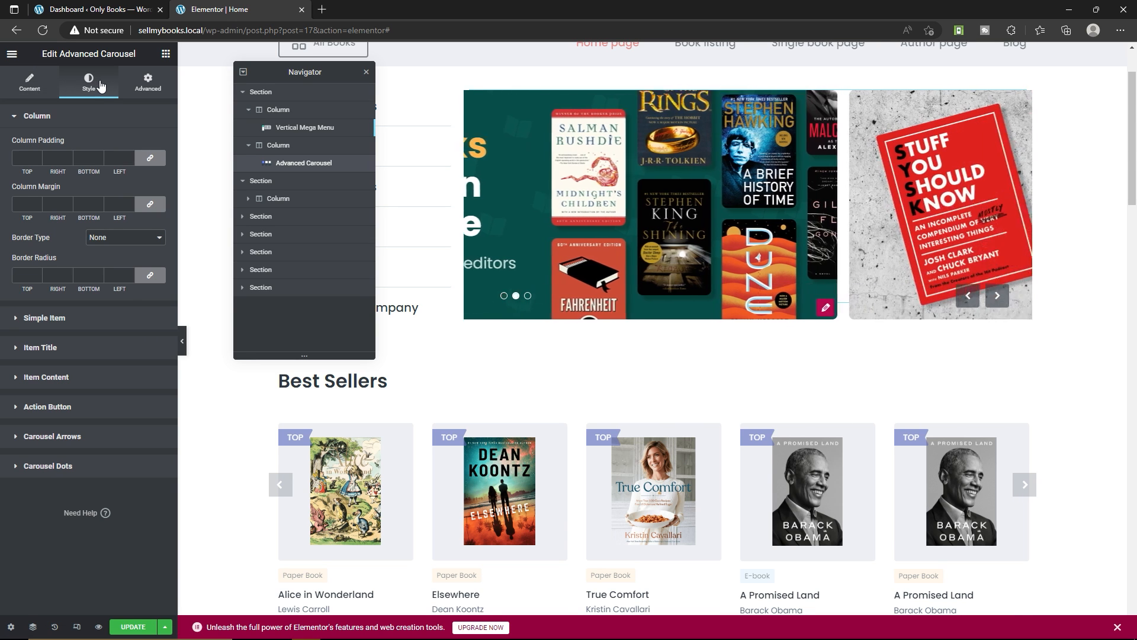
left_click(147, 86)
left_click(19, 95)
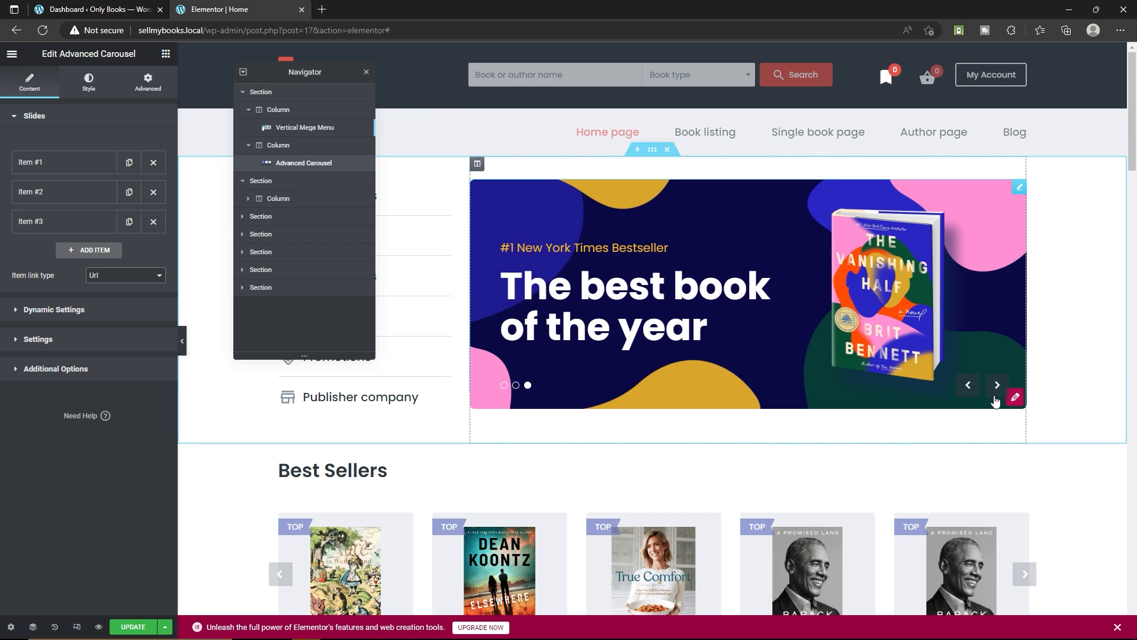
Open the template behind the "The best book of the year" slide and inspect its column, spacer and two headings
left_click(1015, 398)
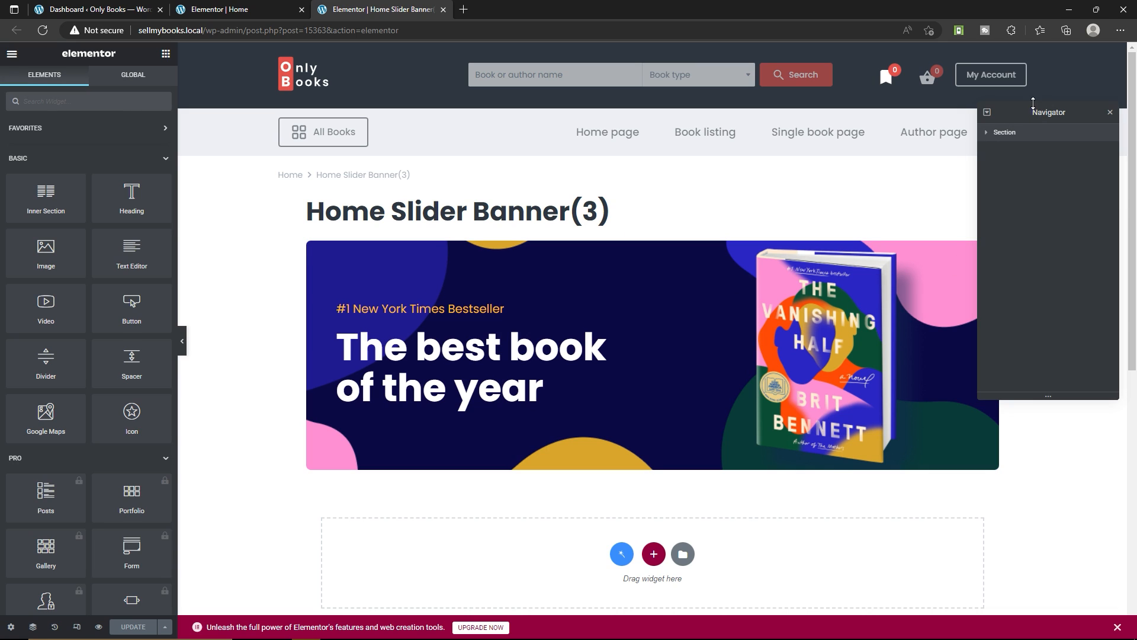
left_click(986, 132)
left_click(988, 147)
left_click(993, 148)
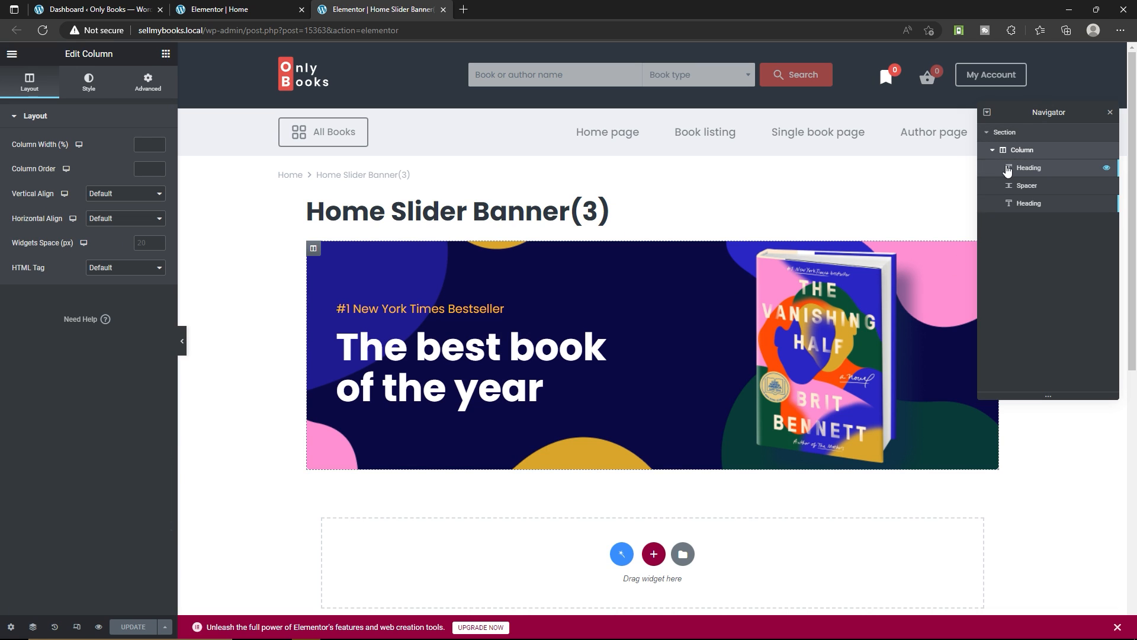
left_click(1041, 187)
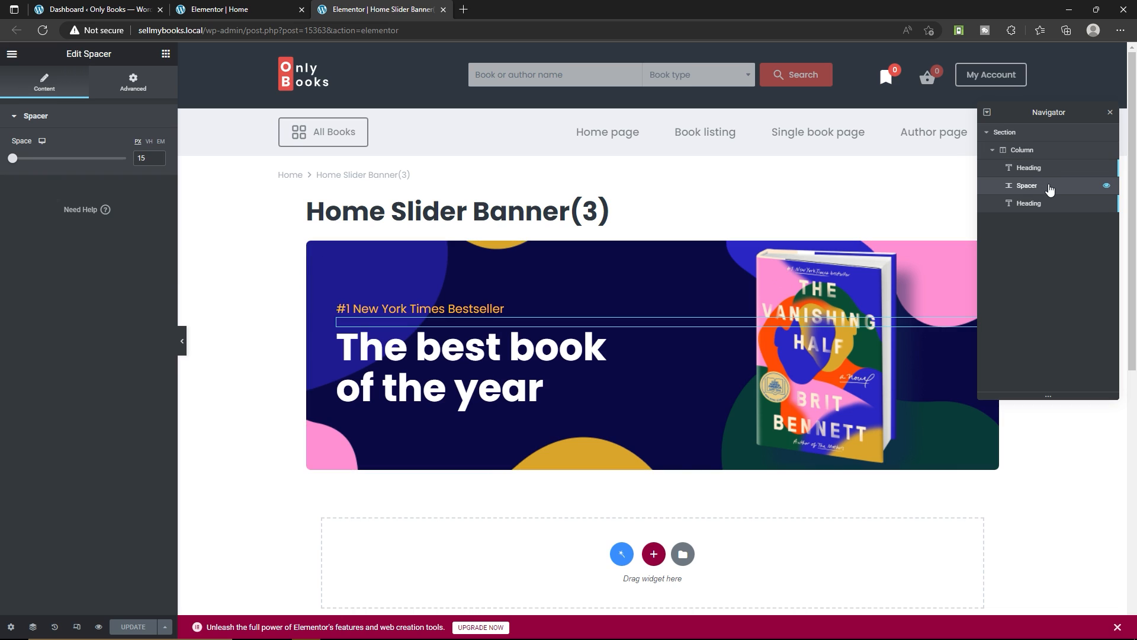
left_click(1044, 170)
left_click(1048, 203)
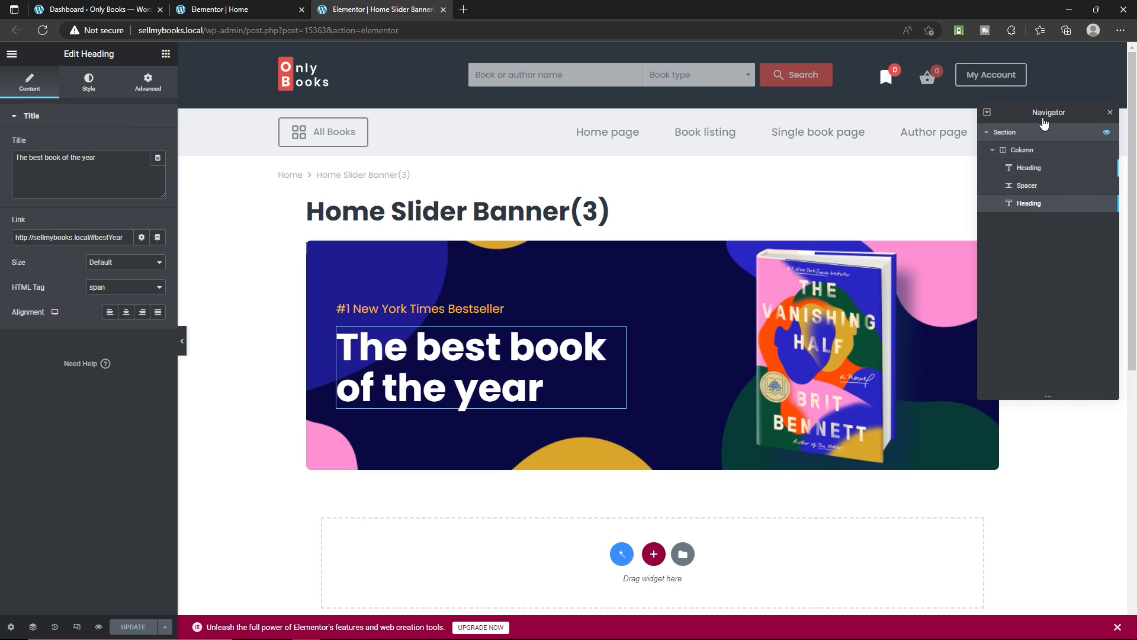
Examine the banner template's section settings and its column's background style, and close the template's browser tab
left_click(1063, 132)
left_click_drag(1065, 113, 423, 126)
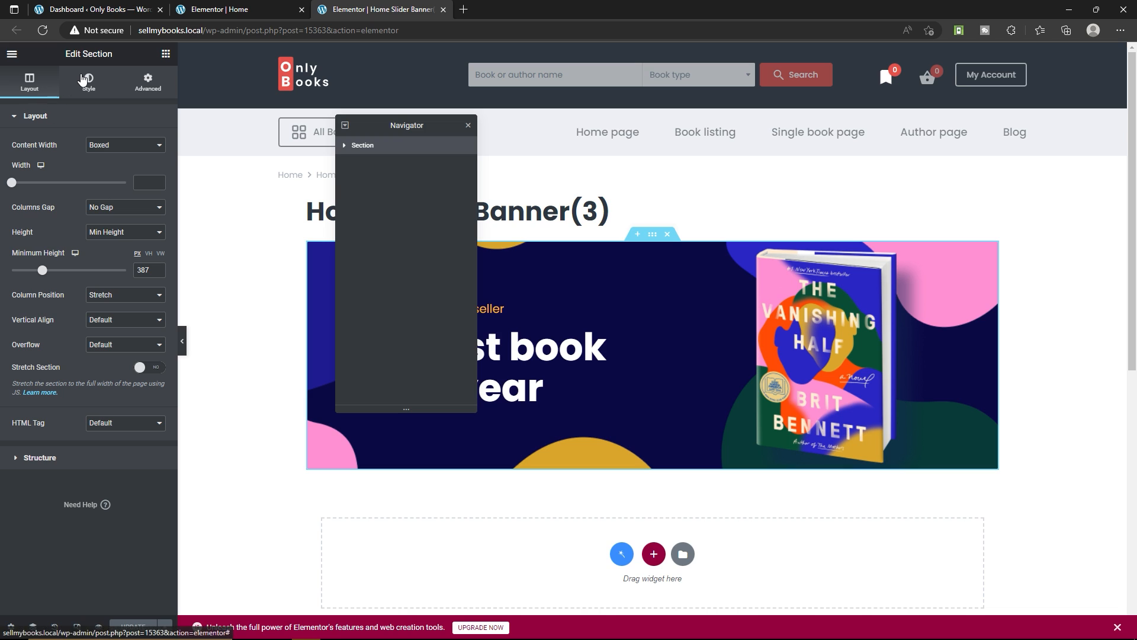
left_click(85, 80)
left_click(151, 82)
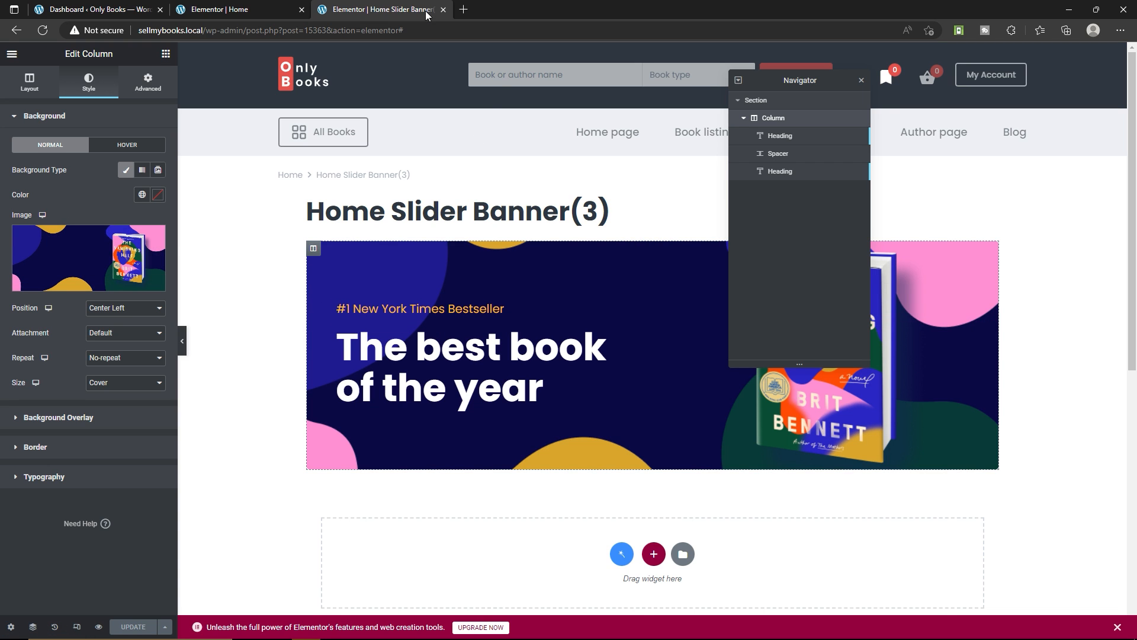
left_click(444, 9)
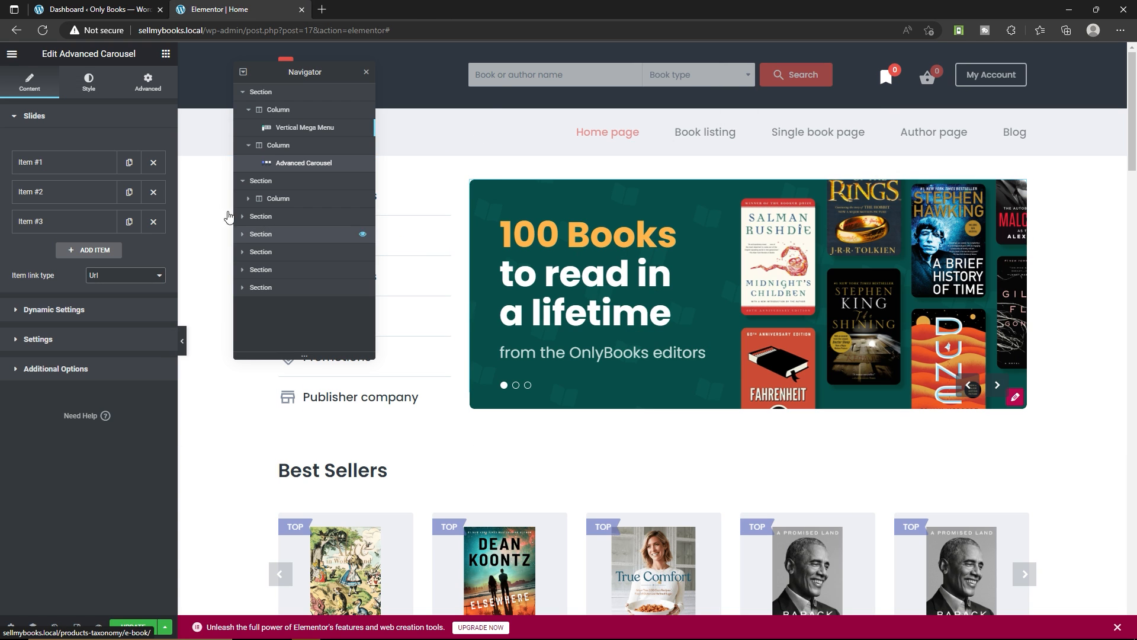
Open the template assigned to the carousel's Item #1 for editing
left_click(70, 164)
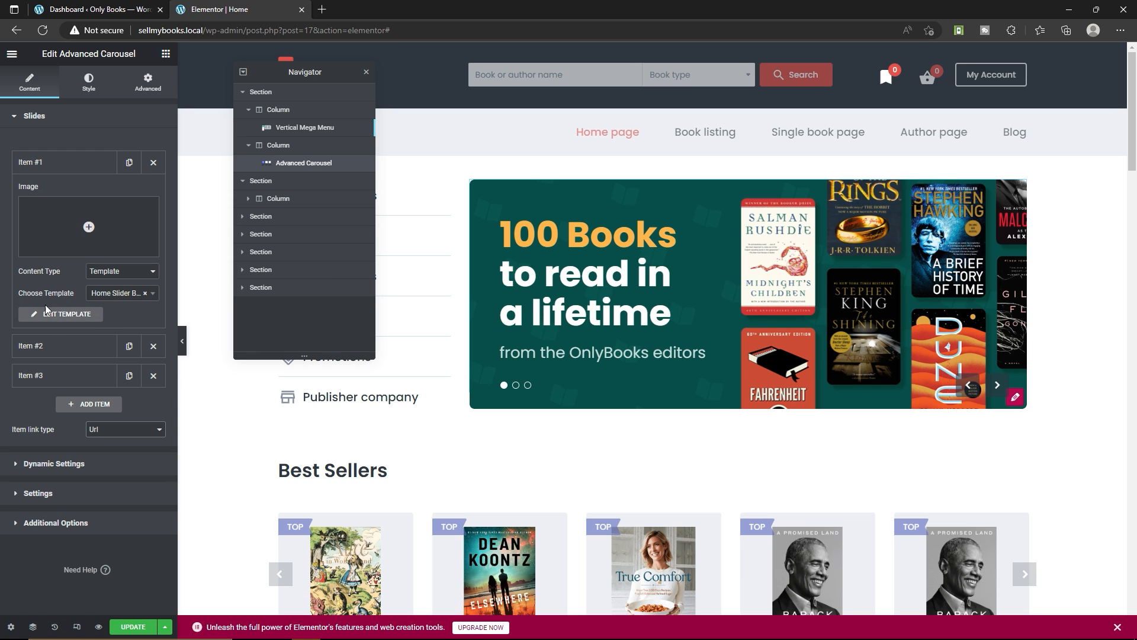
left_click(120, 294)
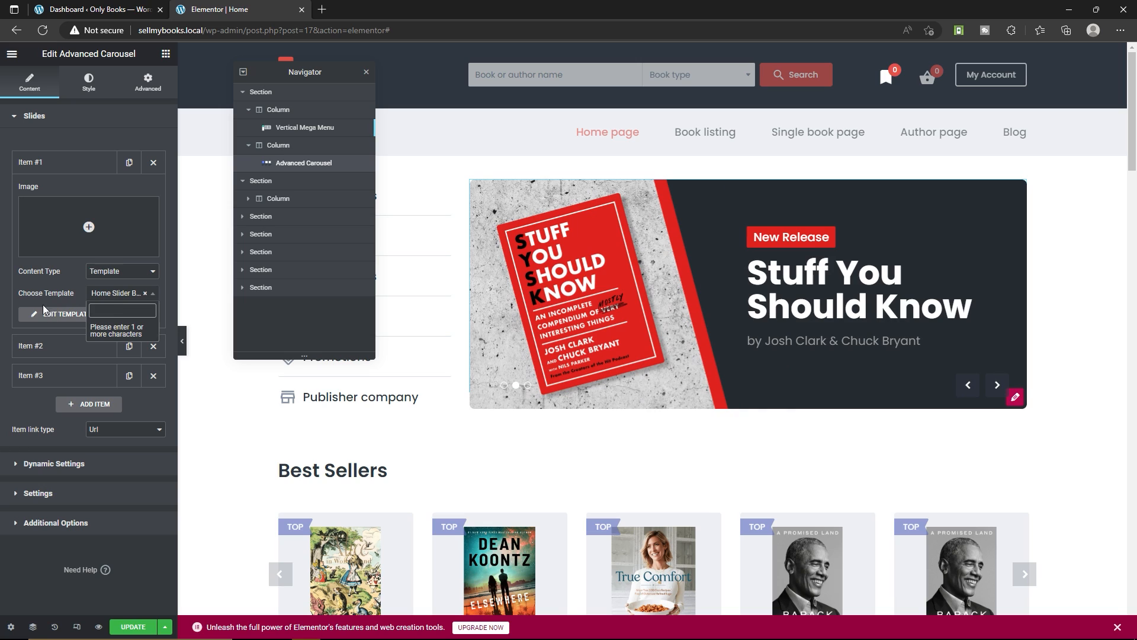
left_click(42, 304)
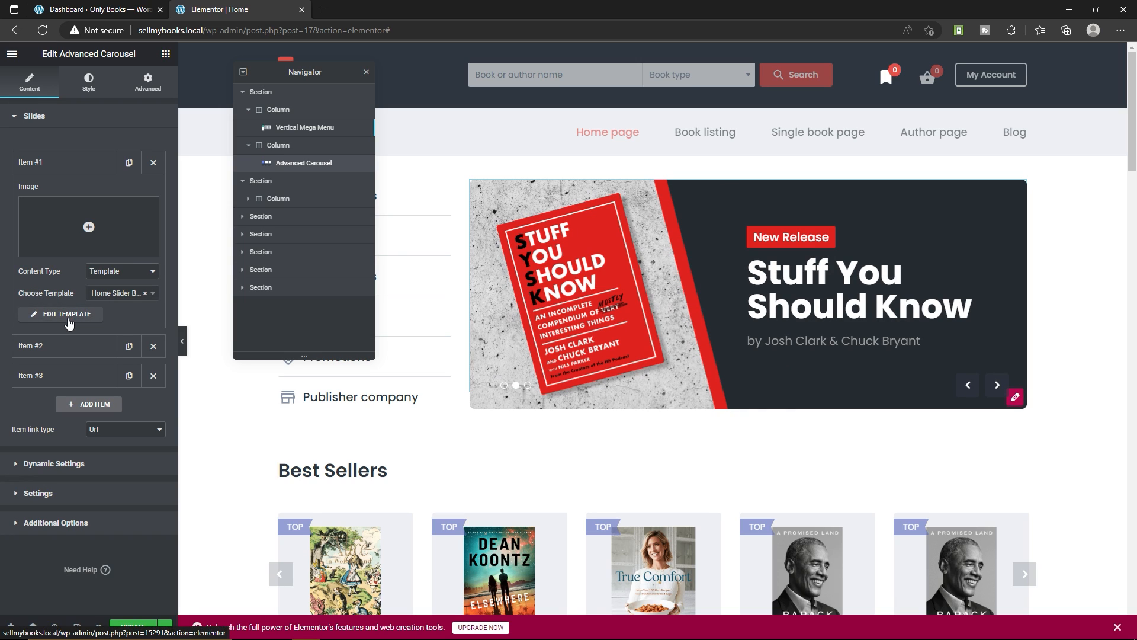
left_click(76, 315)
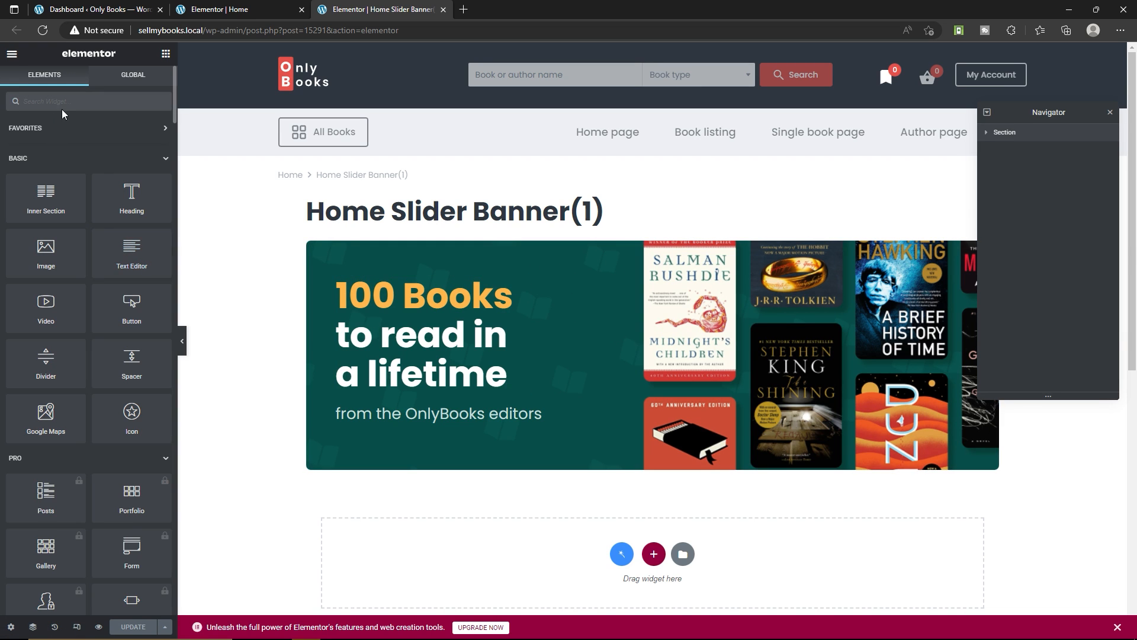
Replace the background image of the Home Slider Banner(1) column with Promotion-4-big.png from the media library
left_click(314, 249)
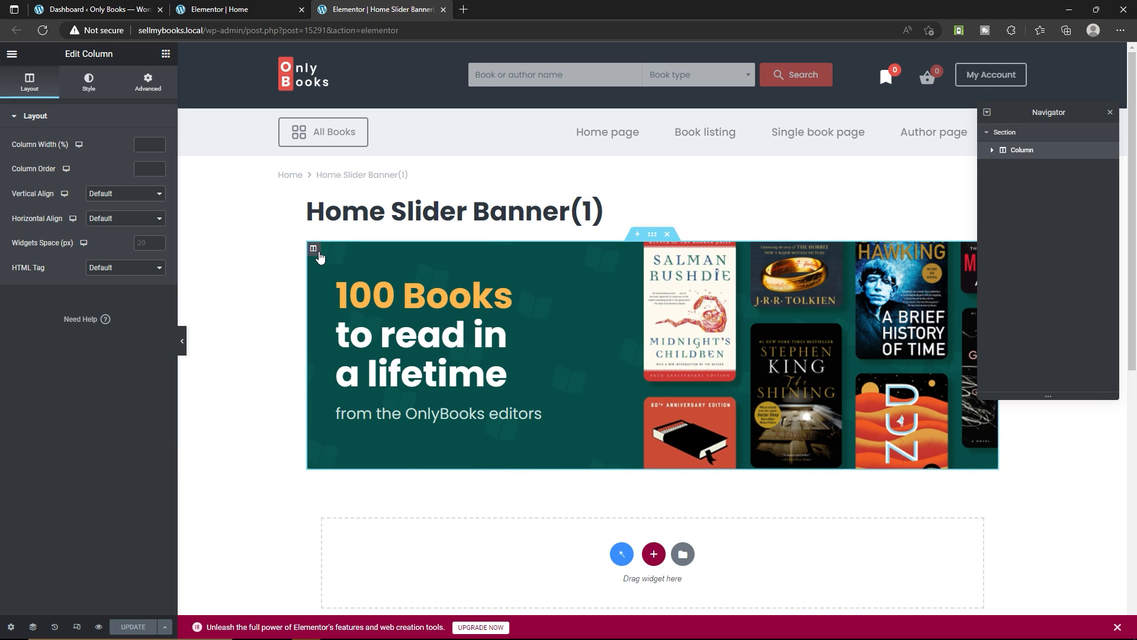
left_click(95, 90)
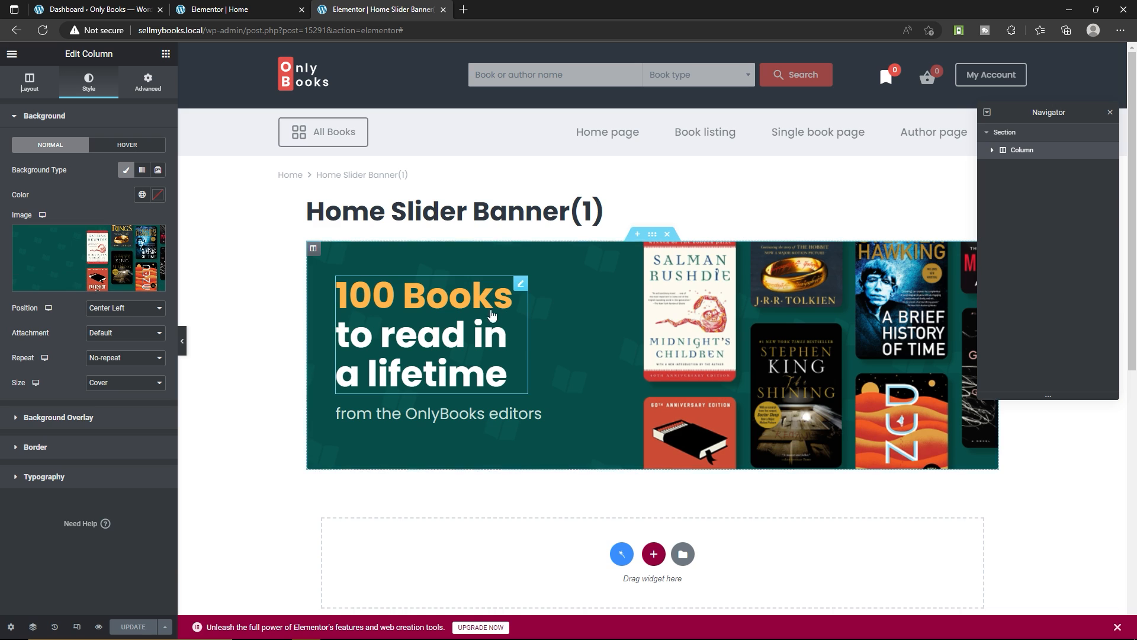
left_click(101, 287)
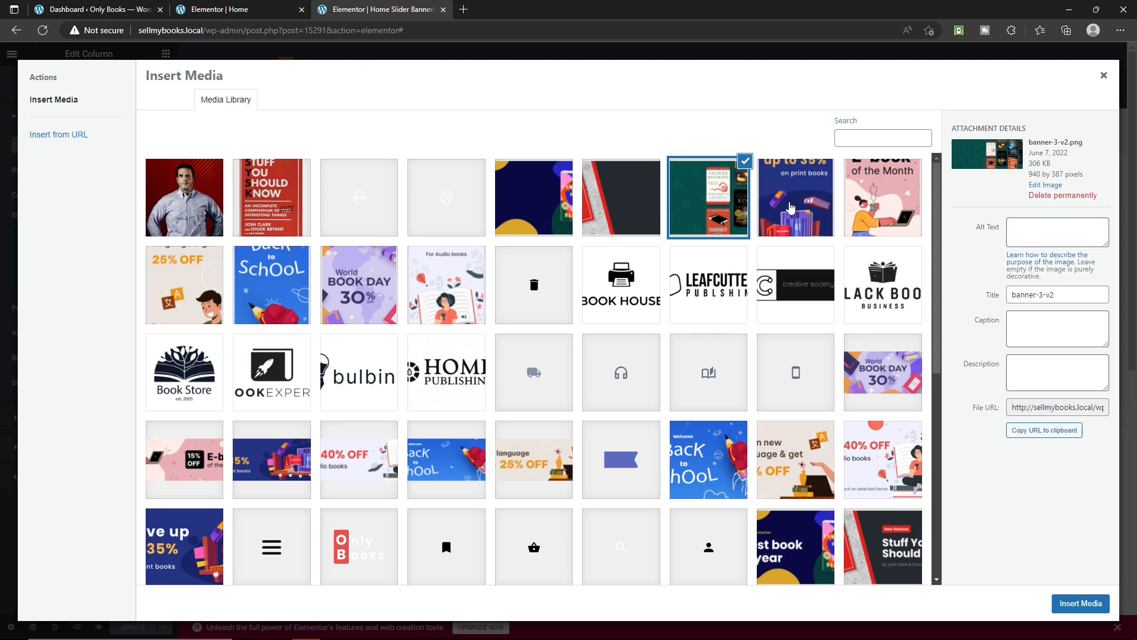
left_click(789, 206)
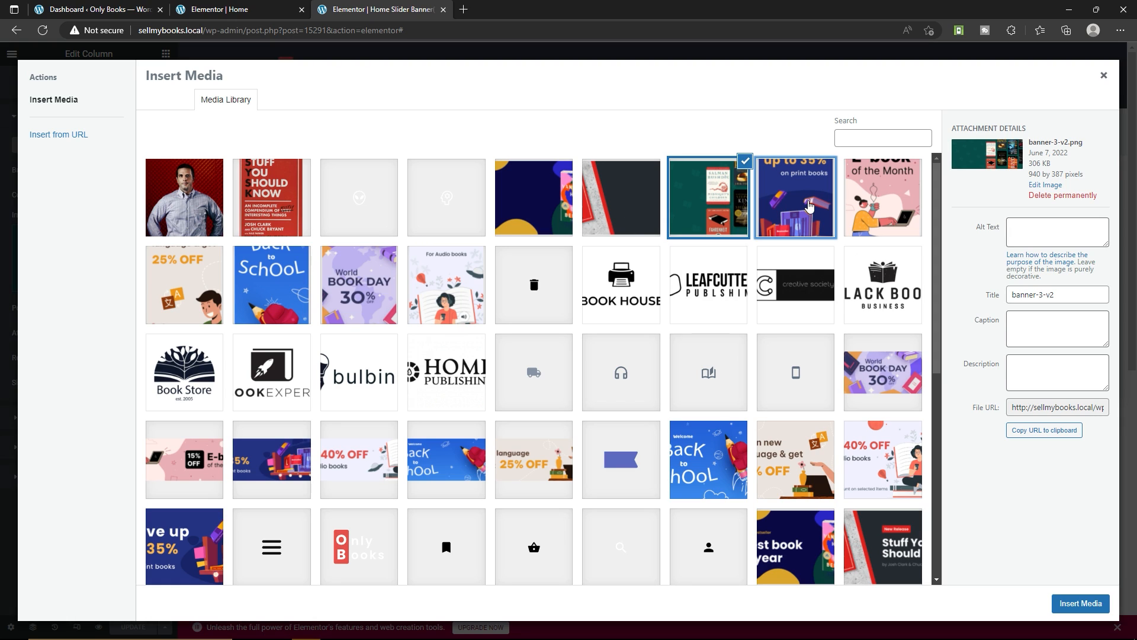
left_click(885, 203)
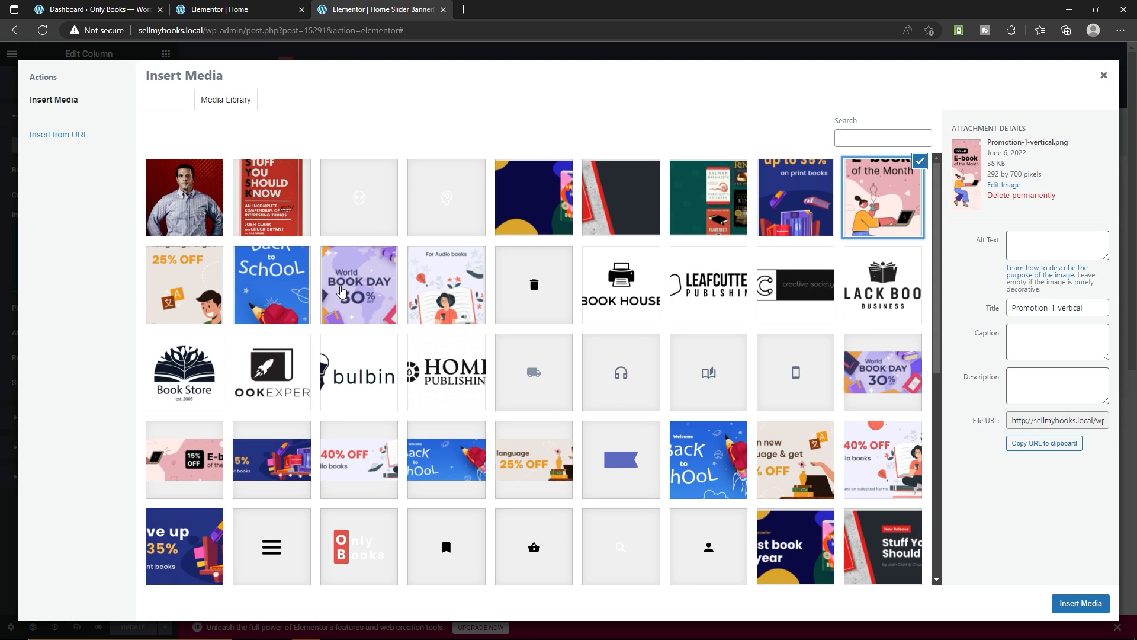
left_click(363, 288)
left_click(283, 290)
left_click(172, 312)
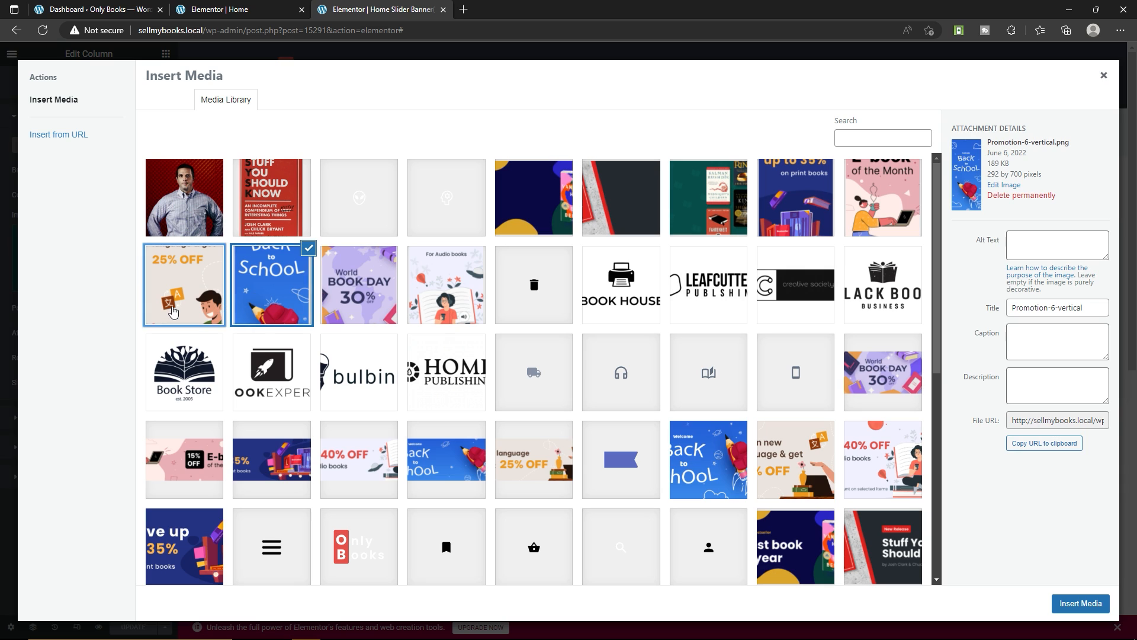
scroll(262, 379, "down", 2)
left_click(280, 352)
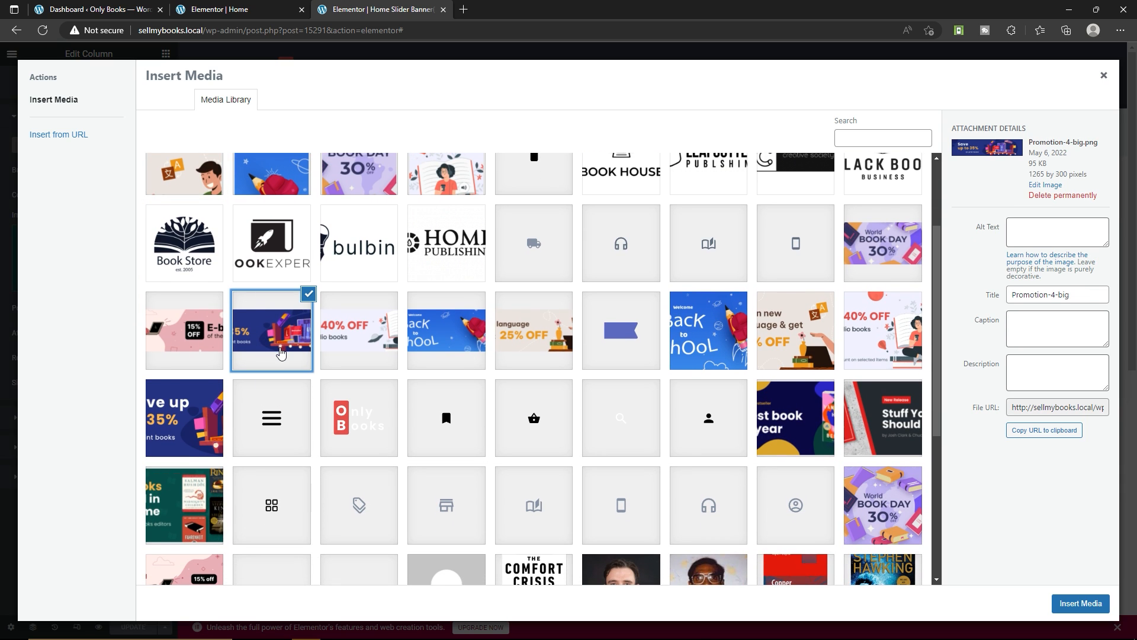
left_click(1080, 602)
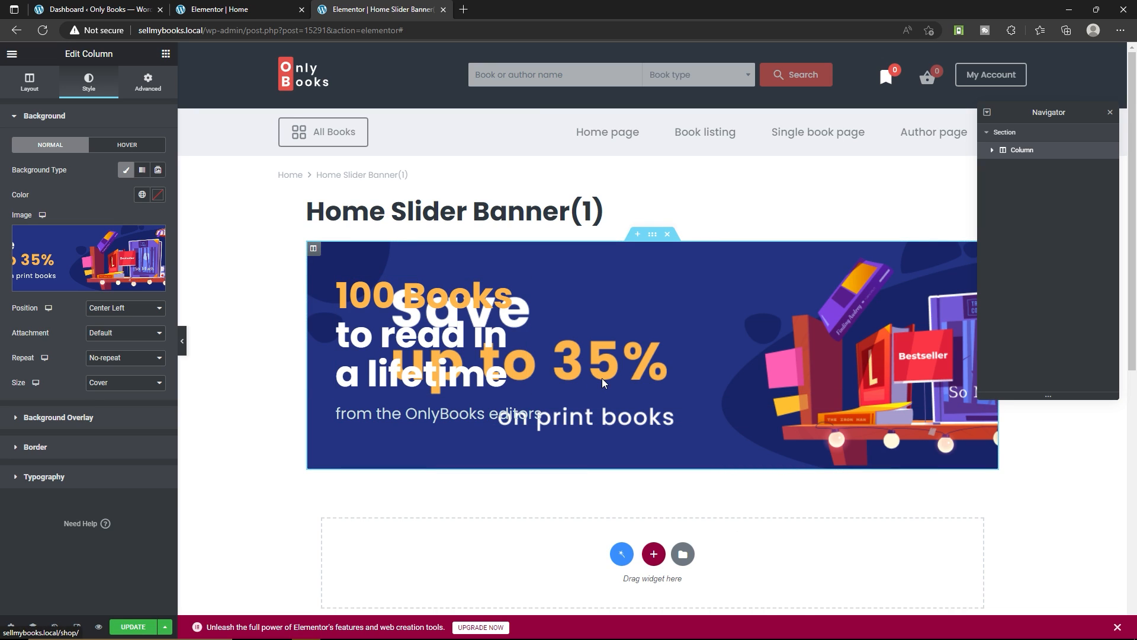
Save the updated banner template and the home page, and reload the home page editor
left_click(133, 627)
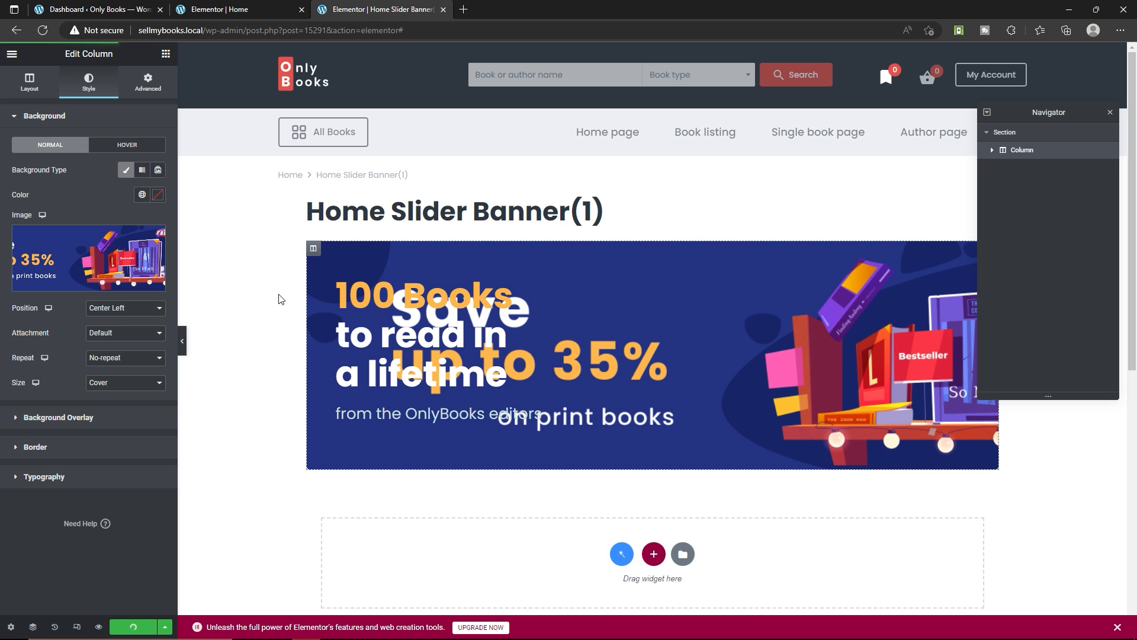
left_click(240, 8)
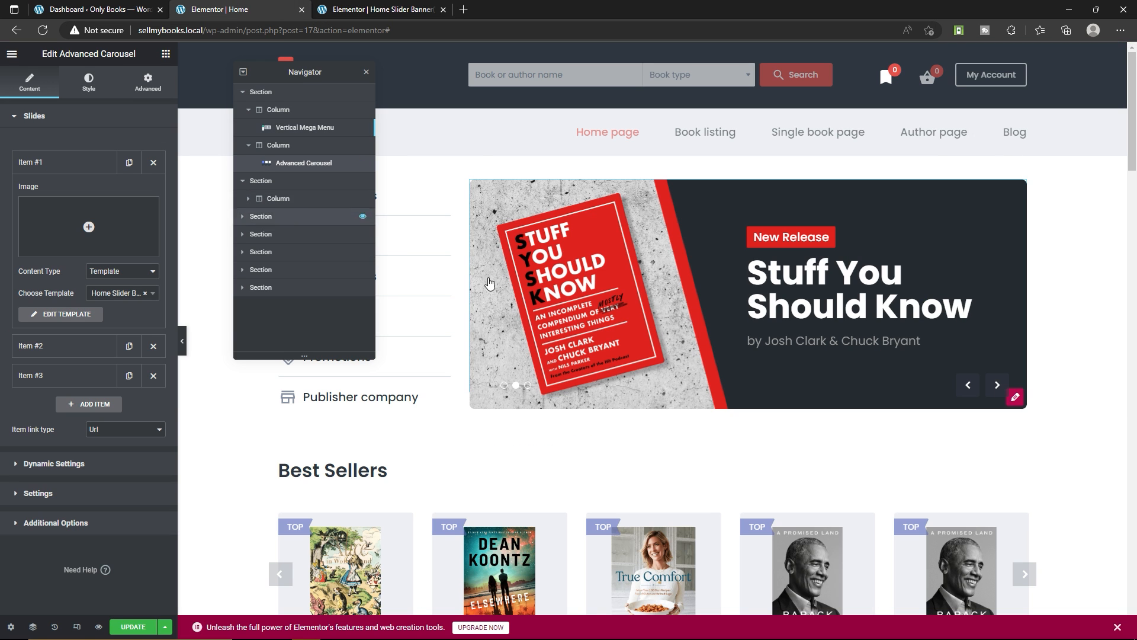
left_click(134, 628)
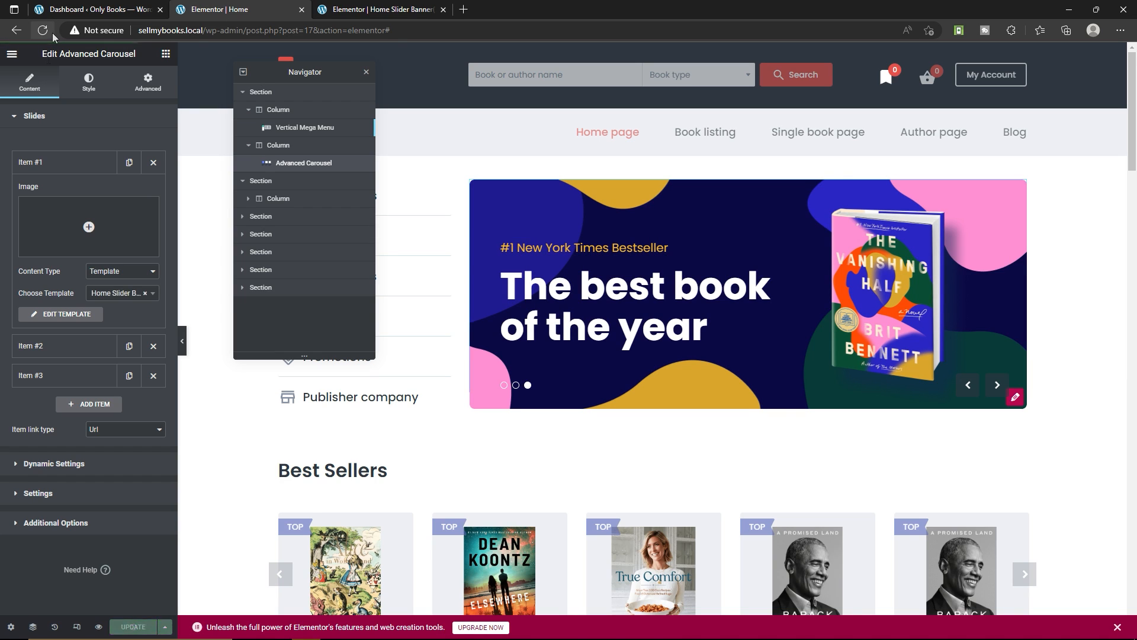
left_click(42, 30)
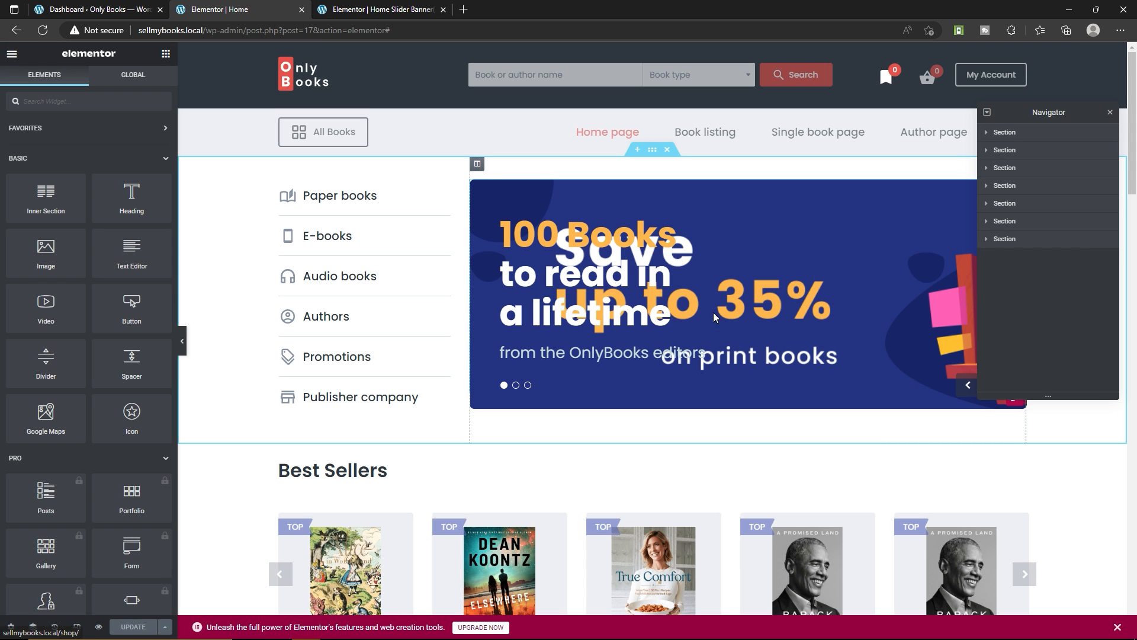
Select the home page's Advanced Carousel and reopen Item #1's banner template for editing
left_click(619, 239)
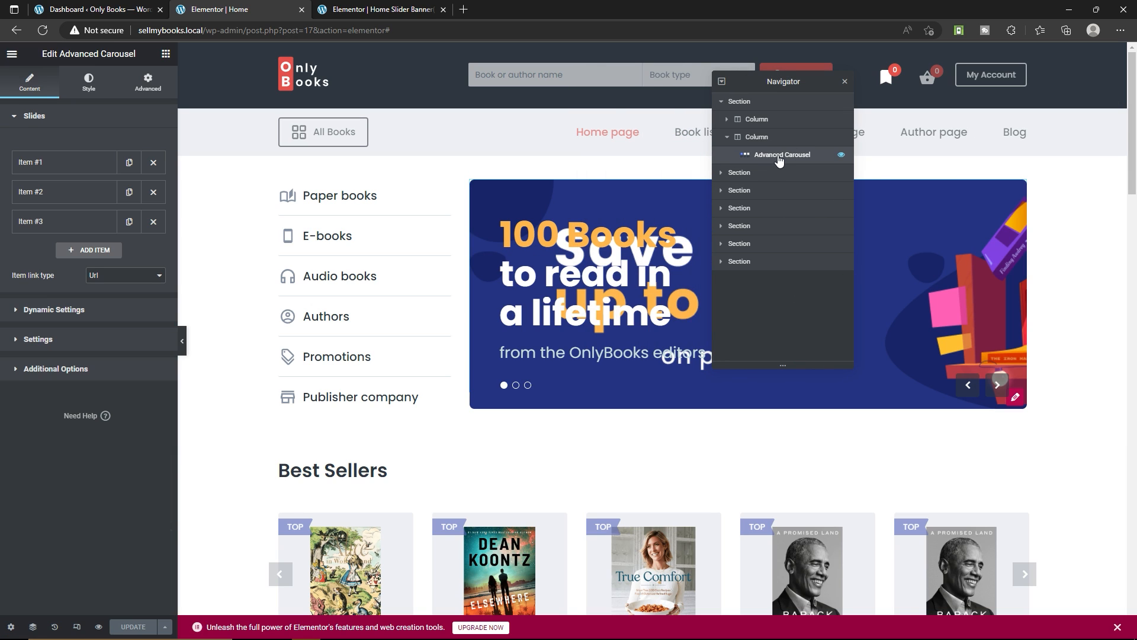
left_click(56, 166)
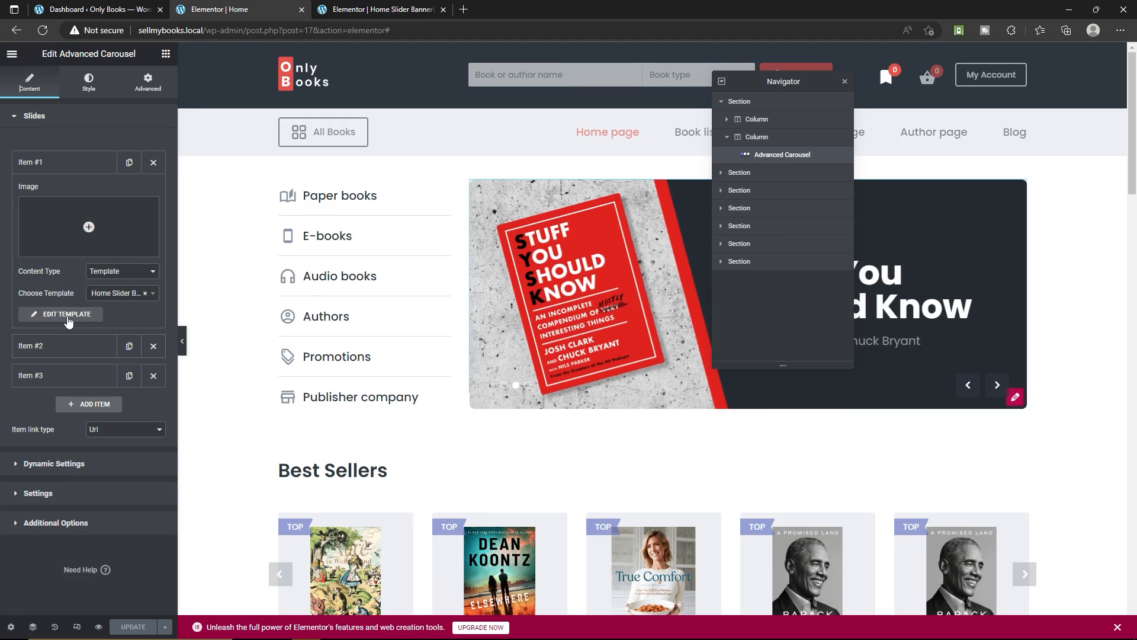
left_click(68, 316)
left_click(588, 13)
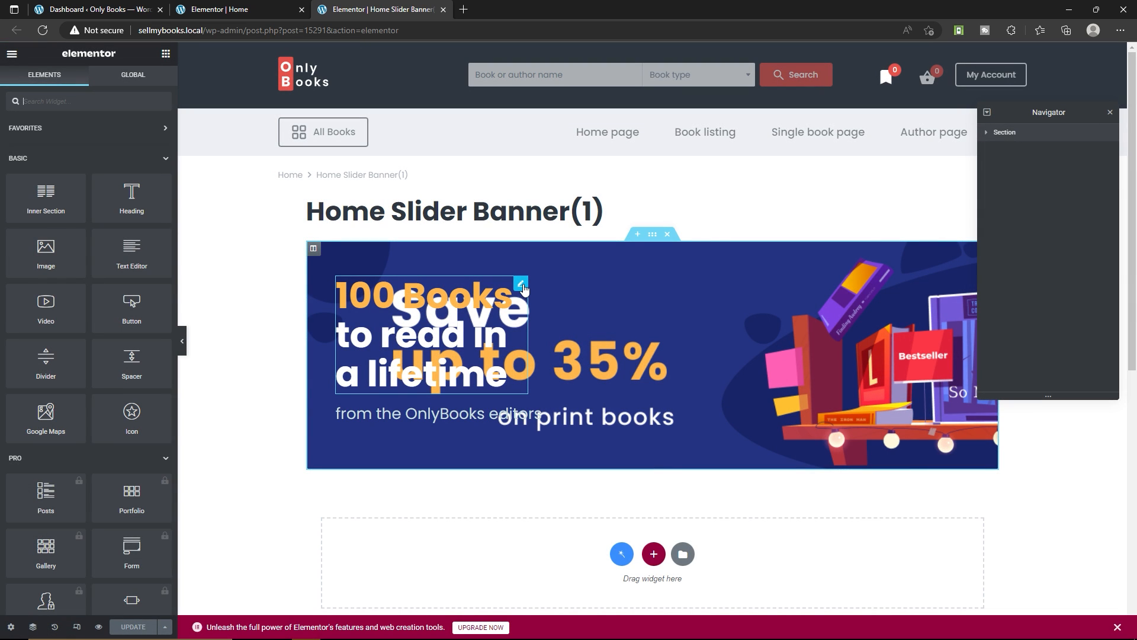
Clear the first and second text parts of the headline in the Home Slider Banner(1) template
left_click(520, 284)
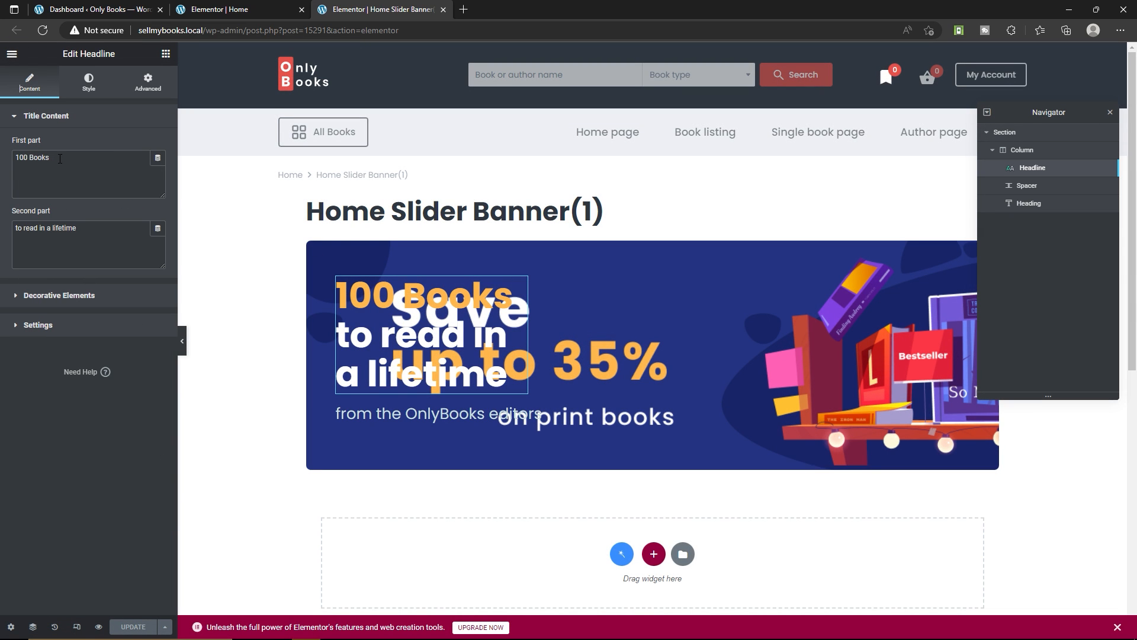
left_click_drag(60, 159, 8, 160)
key("BackSpace")
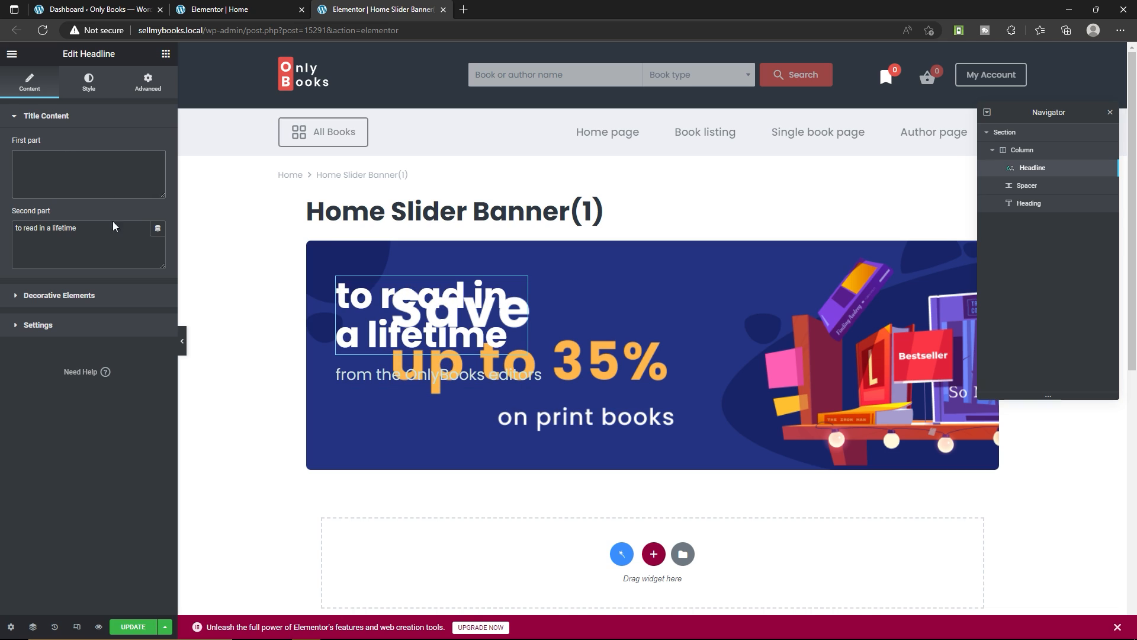
left_click(105, 239)
key("ctrl+a")
key("BackSpace")
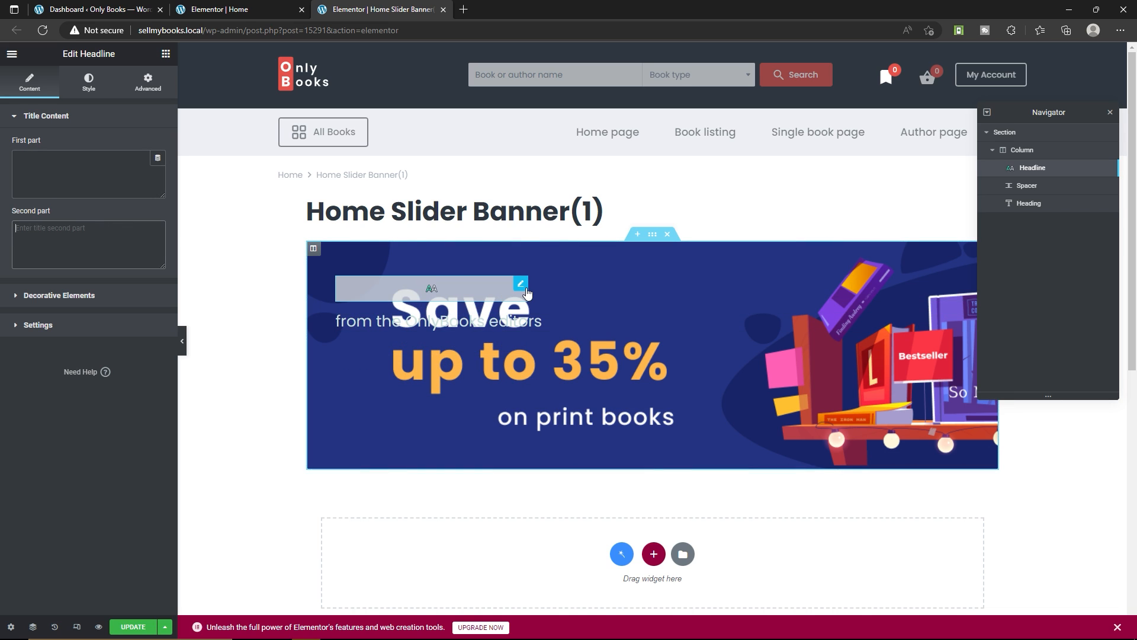
Delete the emptied headline and the "from the OnlyBooks editors" heading from the banner
left_click(517, 288)
right_click(517, 288)
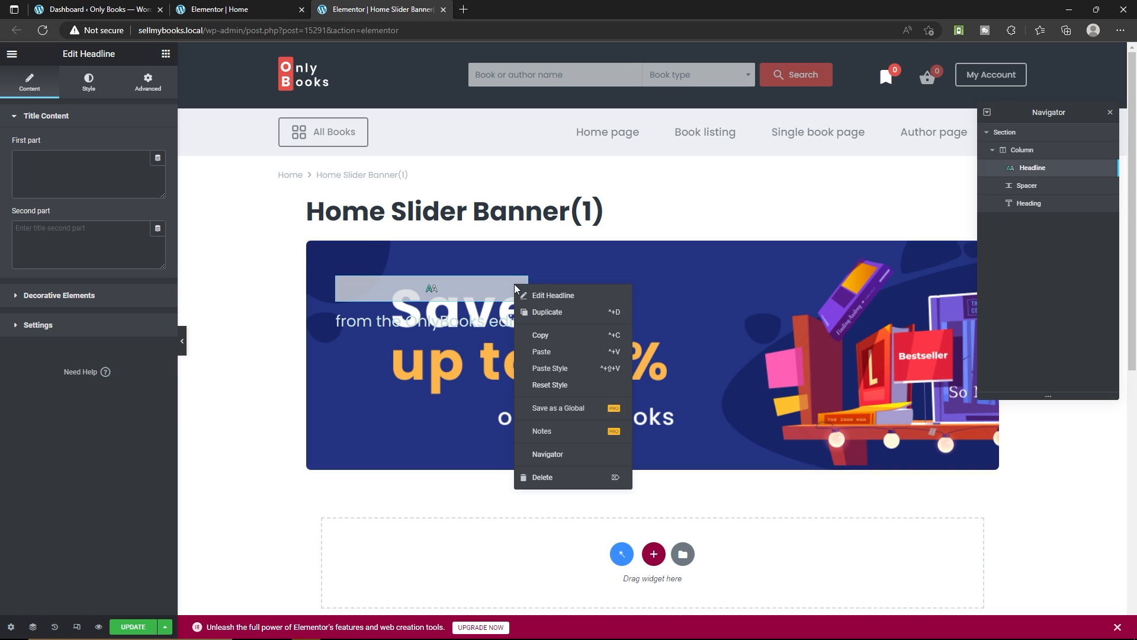
left_click(548, 480)
right_click(446, 297)
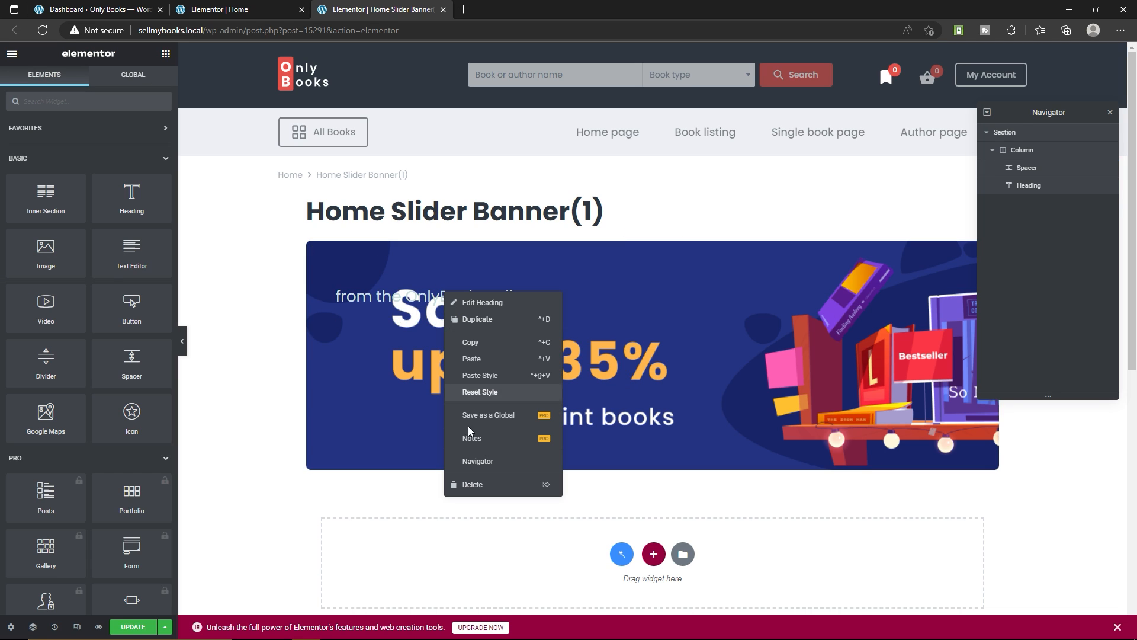
left_click(483, 484)
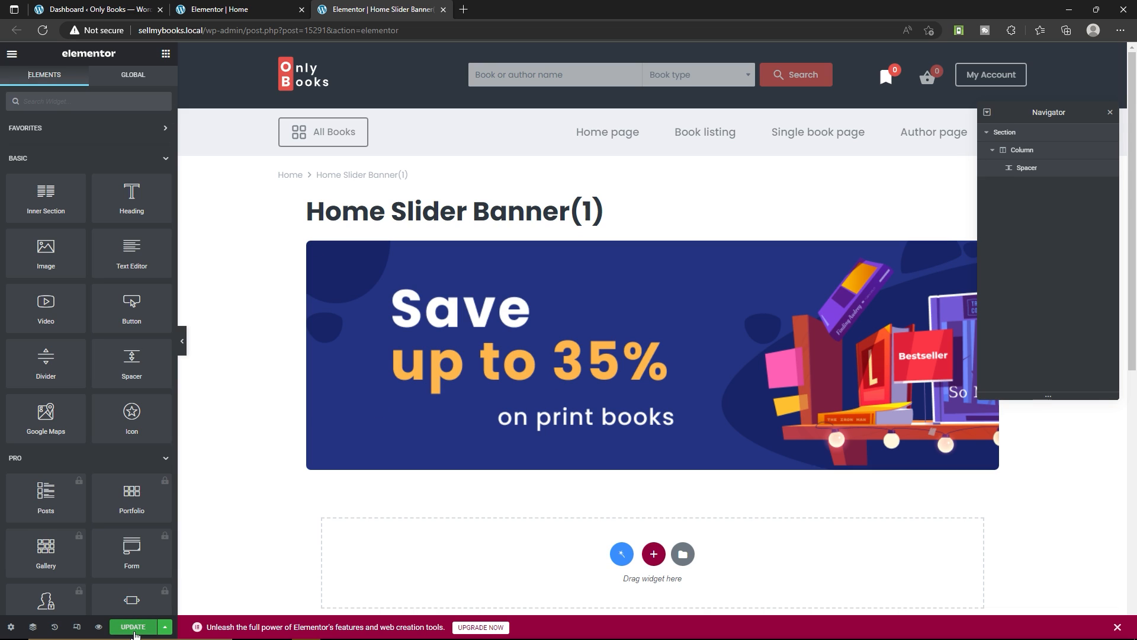
Save the banner template, close its editor and reload the home page editor
left_click(134, 629)
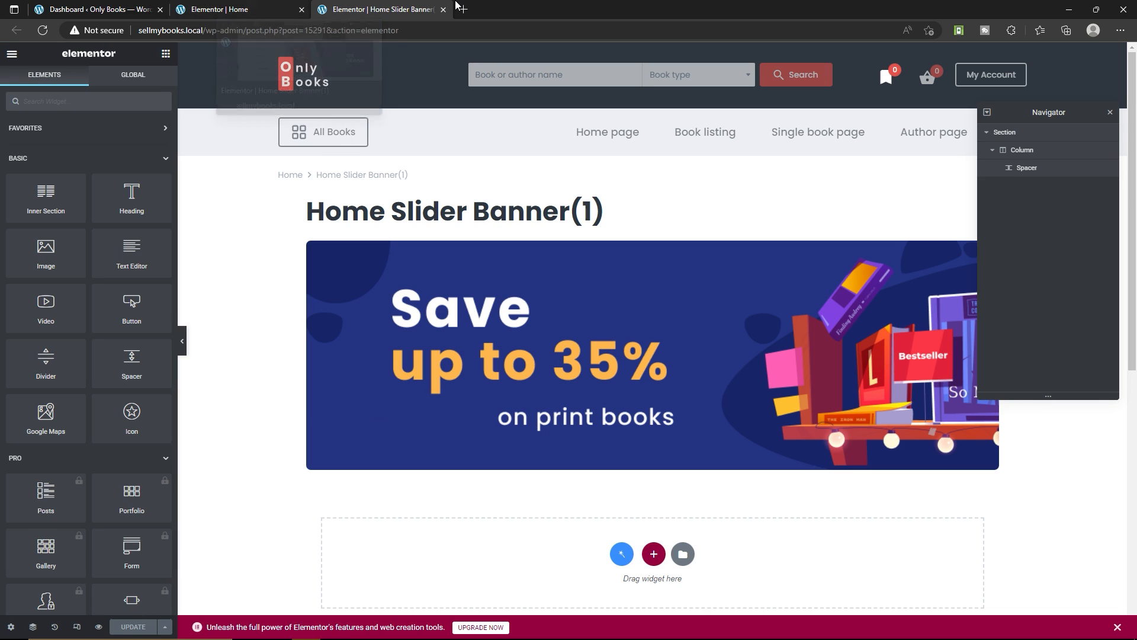
left_click(443, 9)
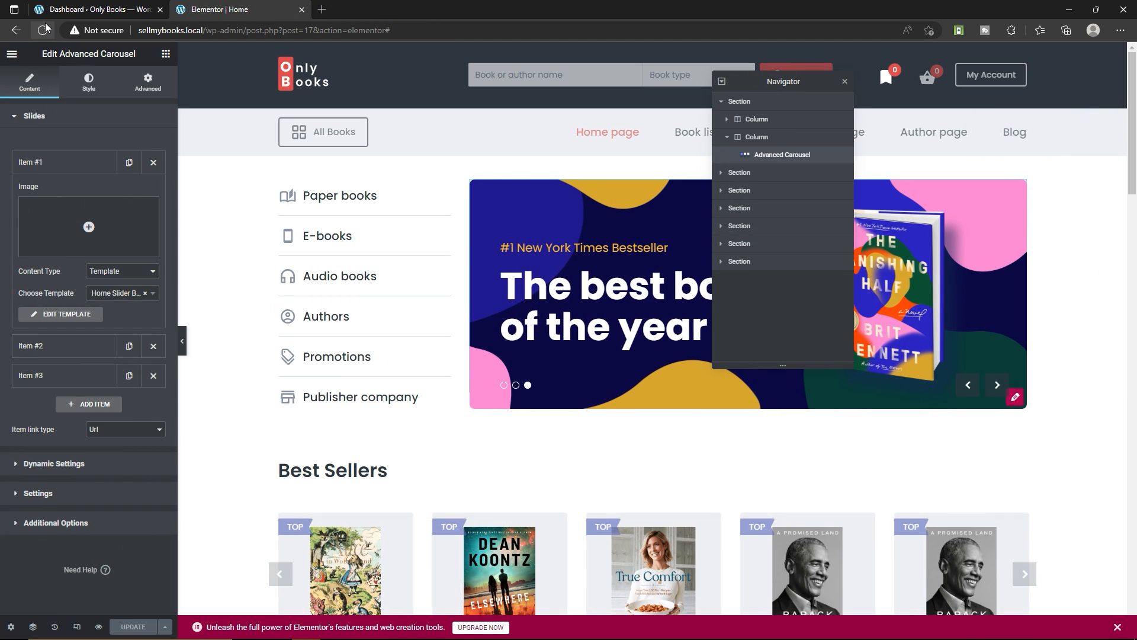
left_click(43, 30)
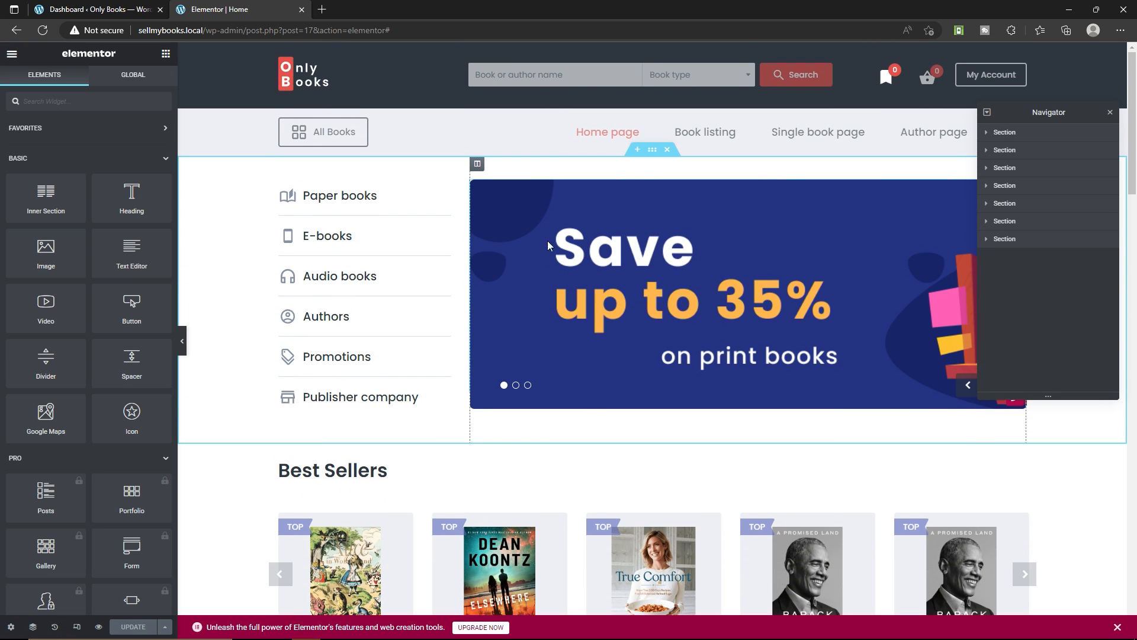
Open the Best Sellers section and its heading to examine the editable title text
scroll(612, 339, "down", 5)
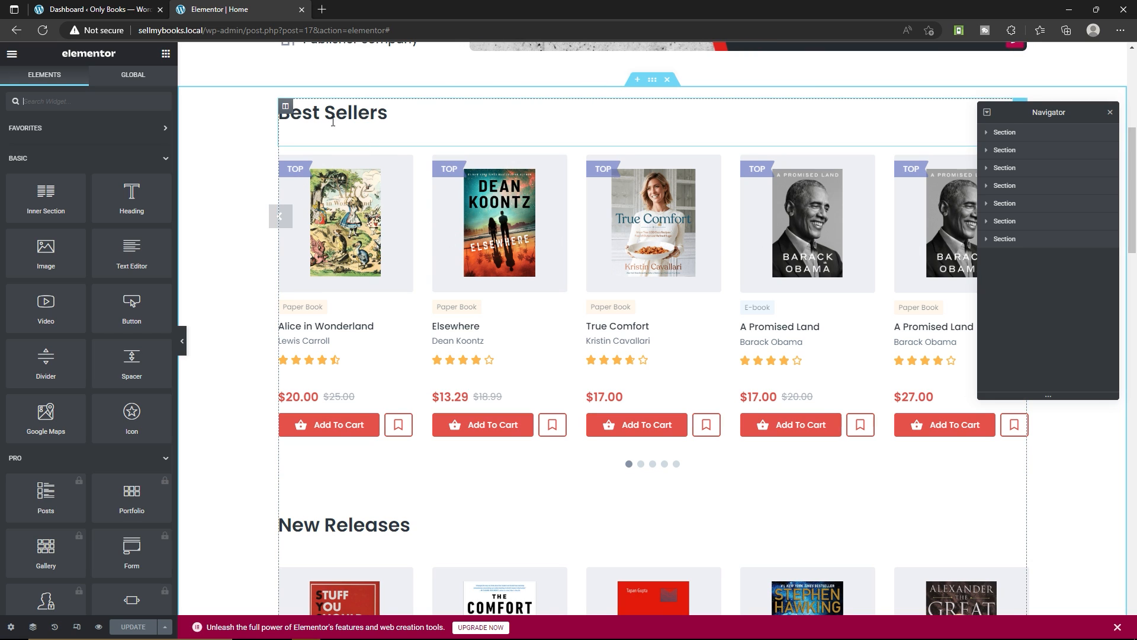
left_click(654, 80)
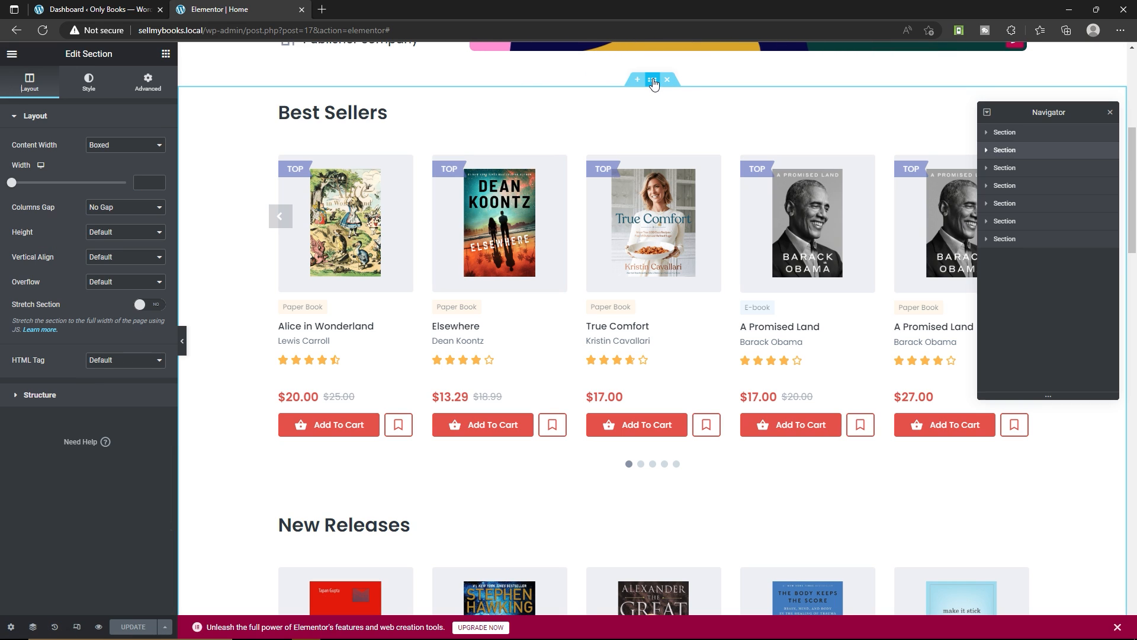
left_click(355, 115)
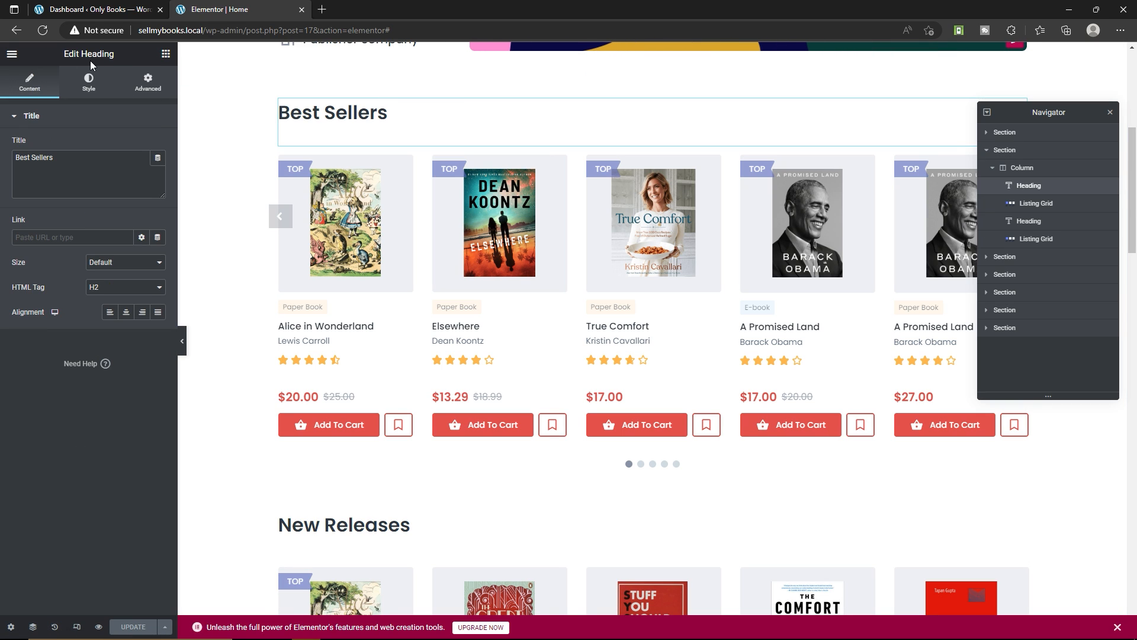
left_click_drag(53, 157, 30, 157)
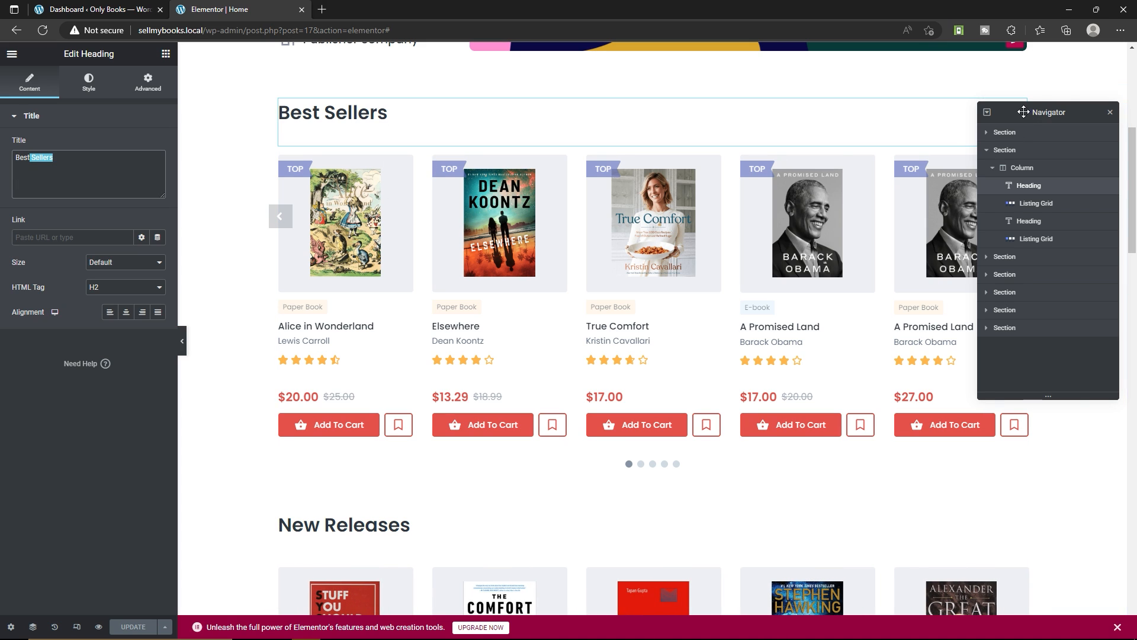
Move the Navigator out of the way and set the Best Sellers grid's listing to Products OnlyBooks Recommends
left_click_drag(1023, 111, 691, 67)
left_click(1021, 157)
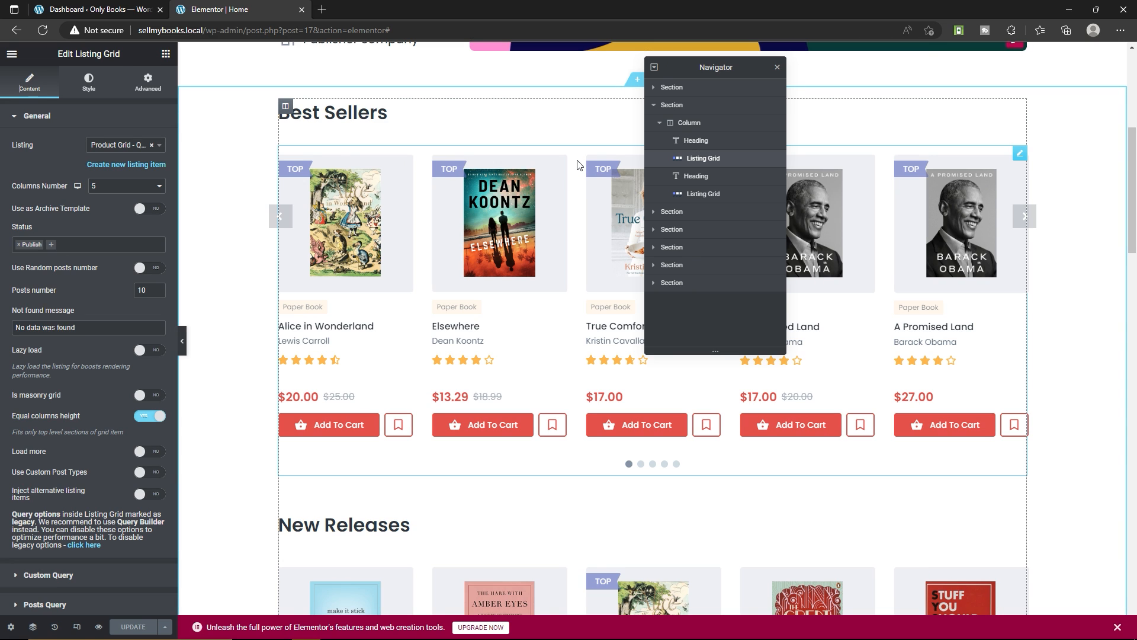
left_click(123, 145)
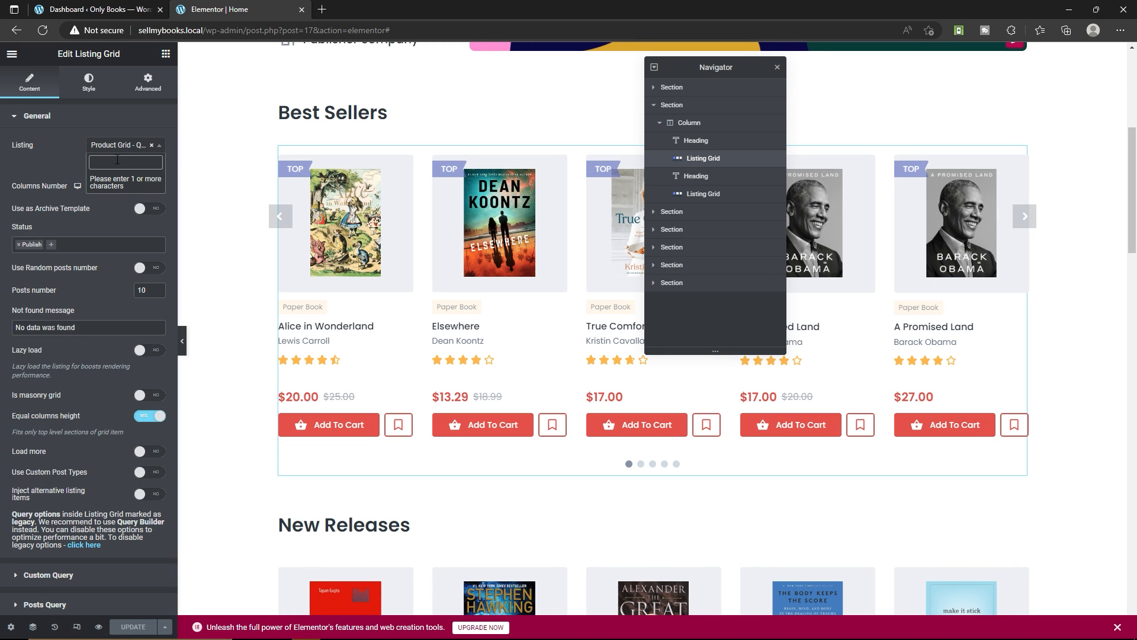
type("pro")
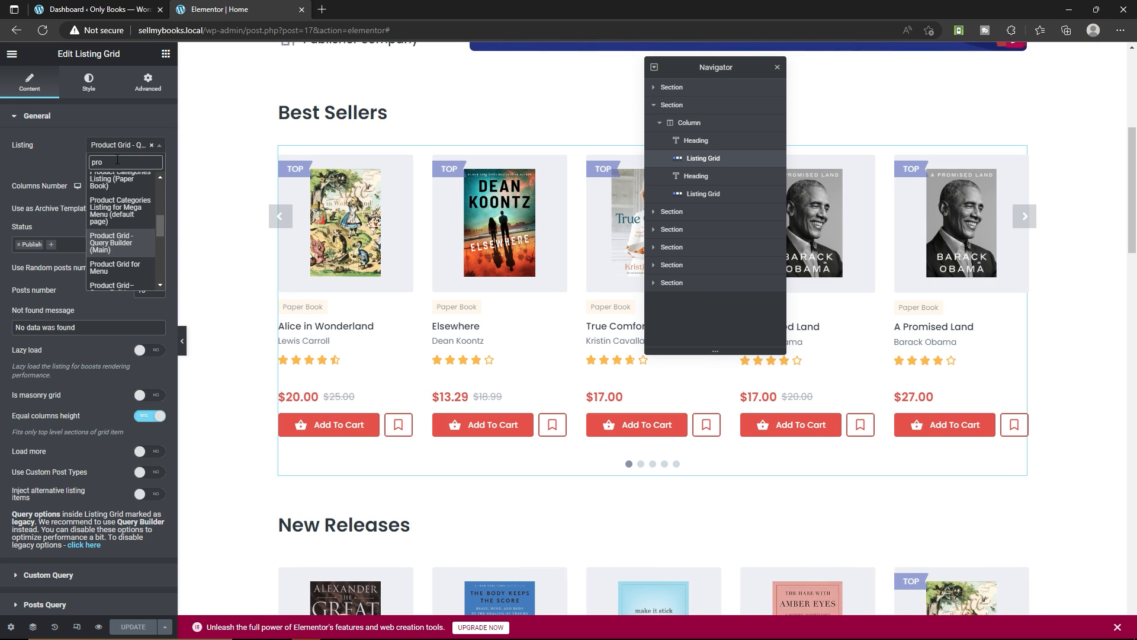
scroll(141, 266, "down", 1)
scroll(142, 272, "down", 1)
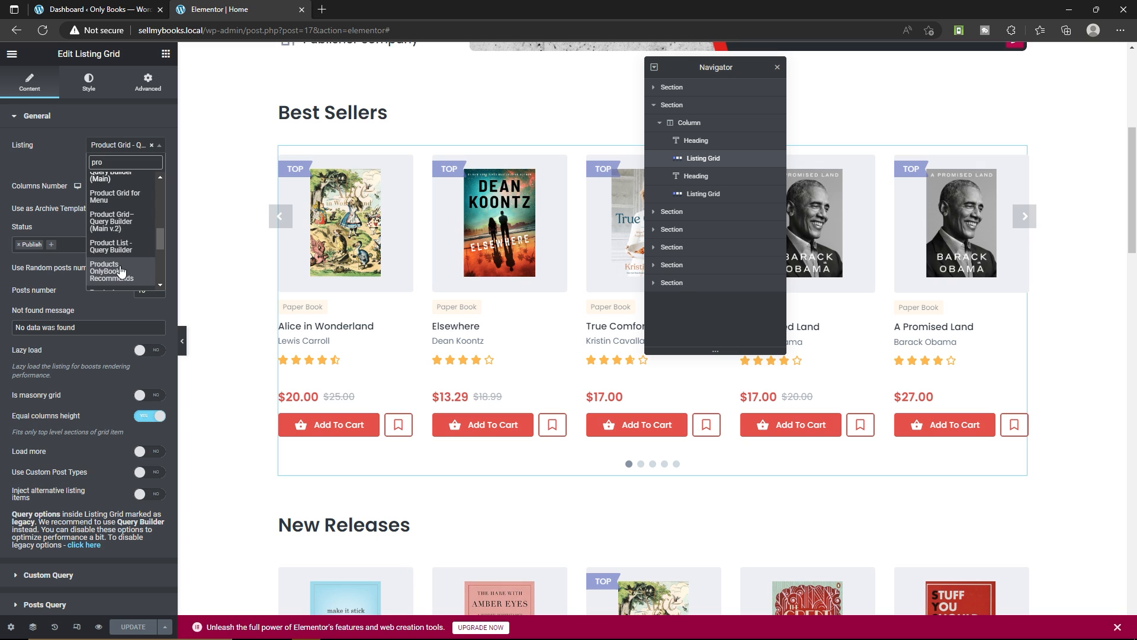
left_click(120, 271)
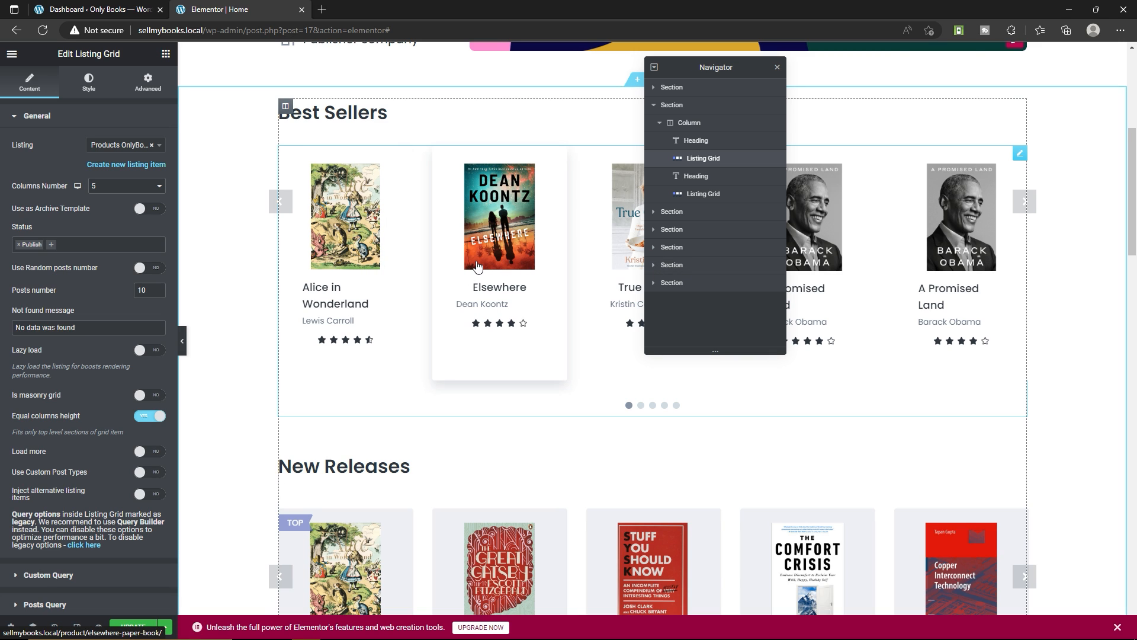
Examine the New Releases heading and its listing grid's general settings, keeping the columns number at 5
scroll(449, 261, "down", 5)
left_click(428, 196)
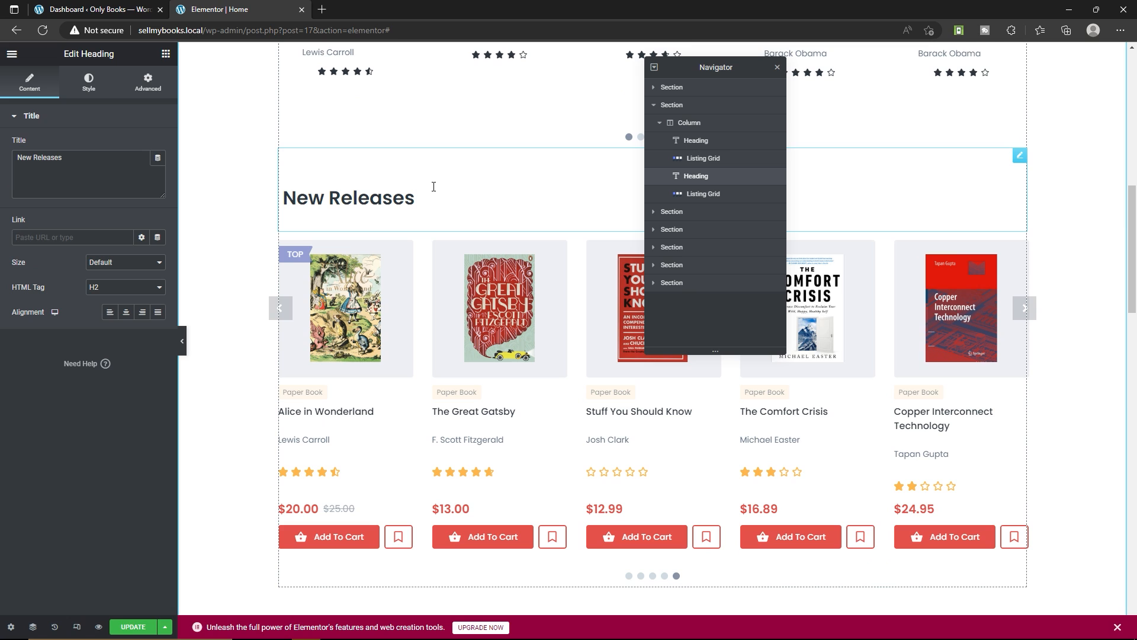
scroll(437, 237, "down", 3)
left_click(1020, 60)
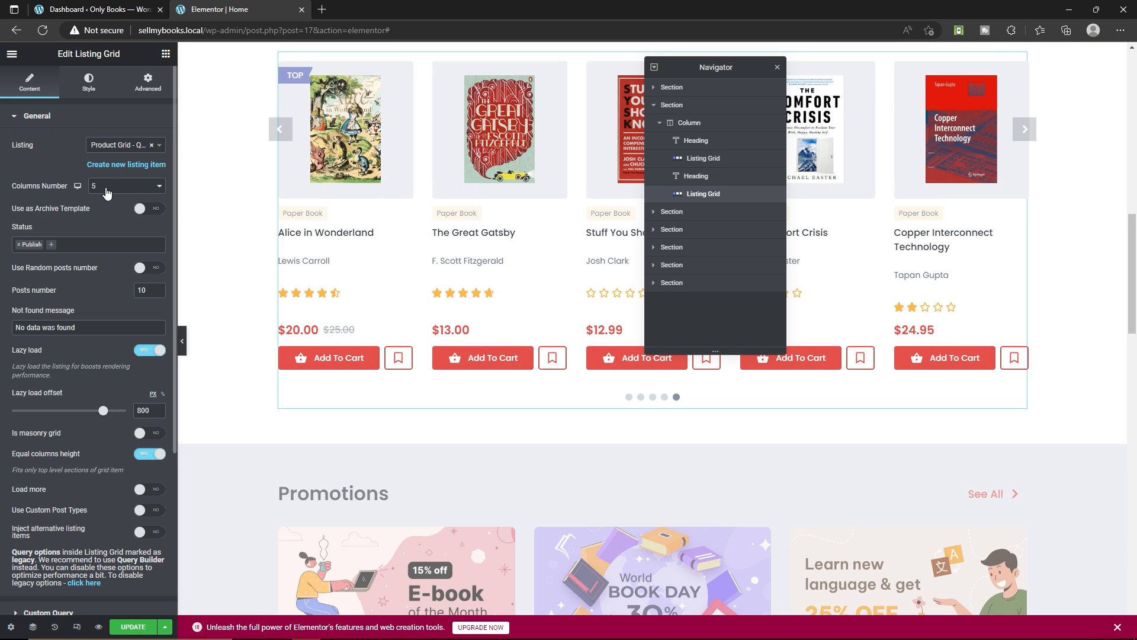
left_click(139, 188)
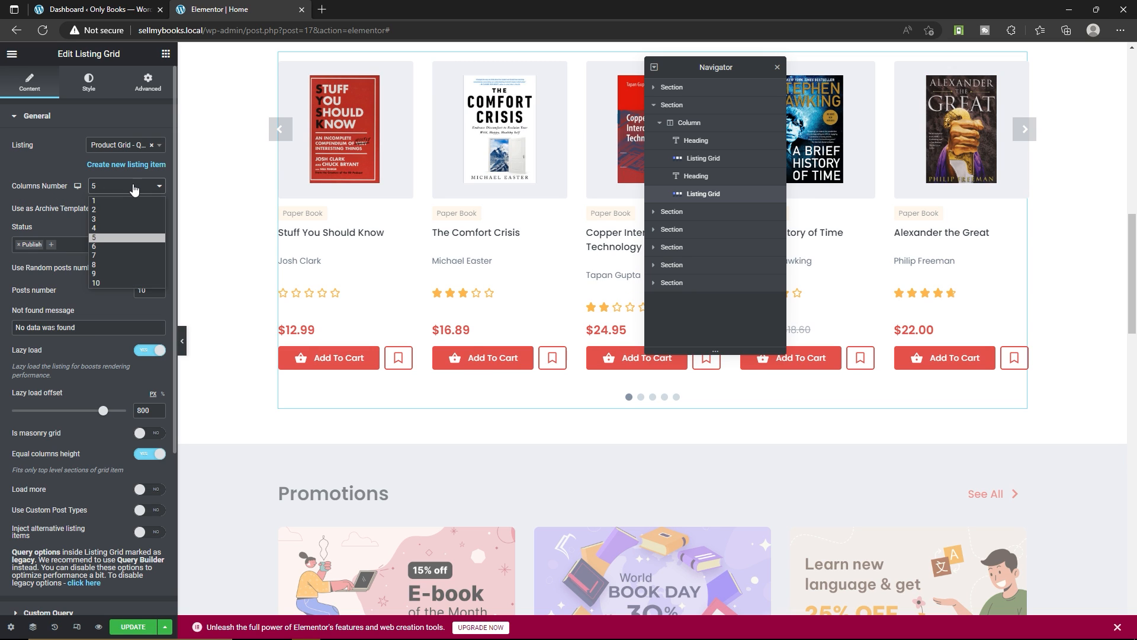
left_click(108, 239)
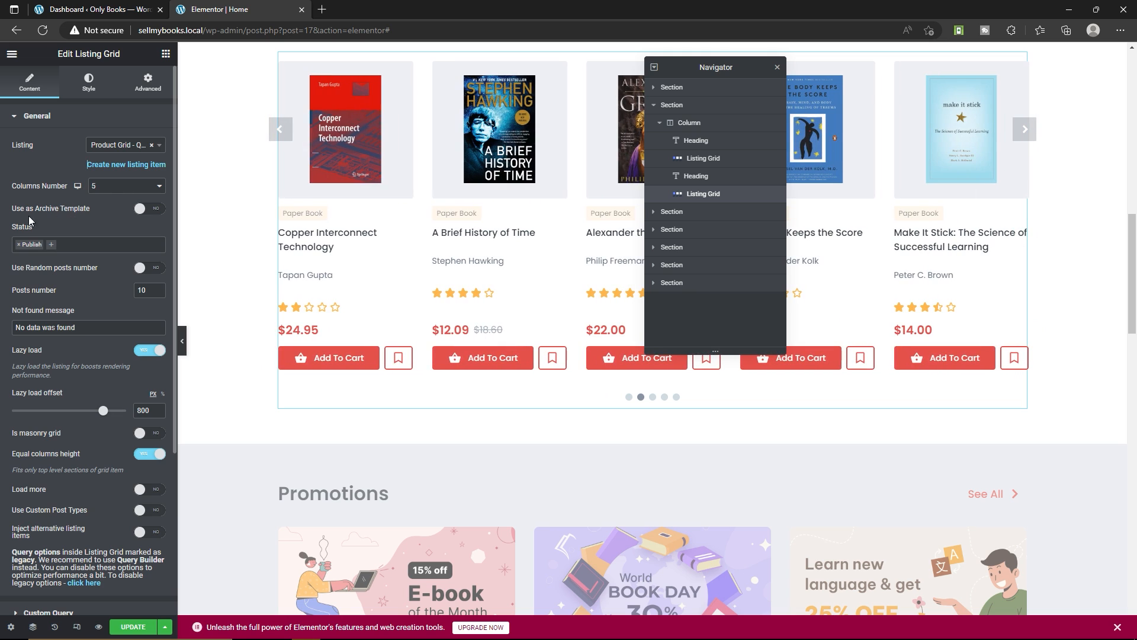
scroll(86, 290, "down", 3)
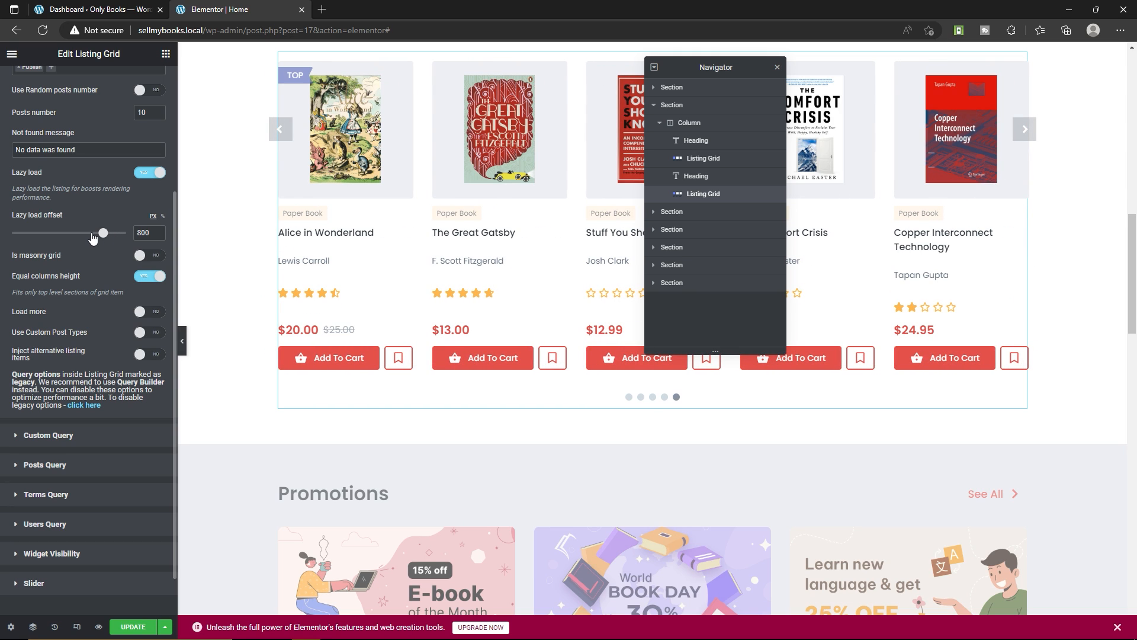
scroll(92, 237, "down", 1)
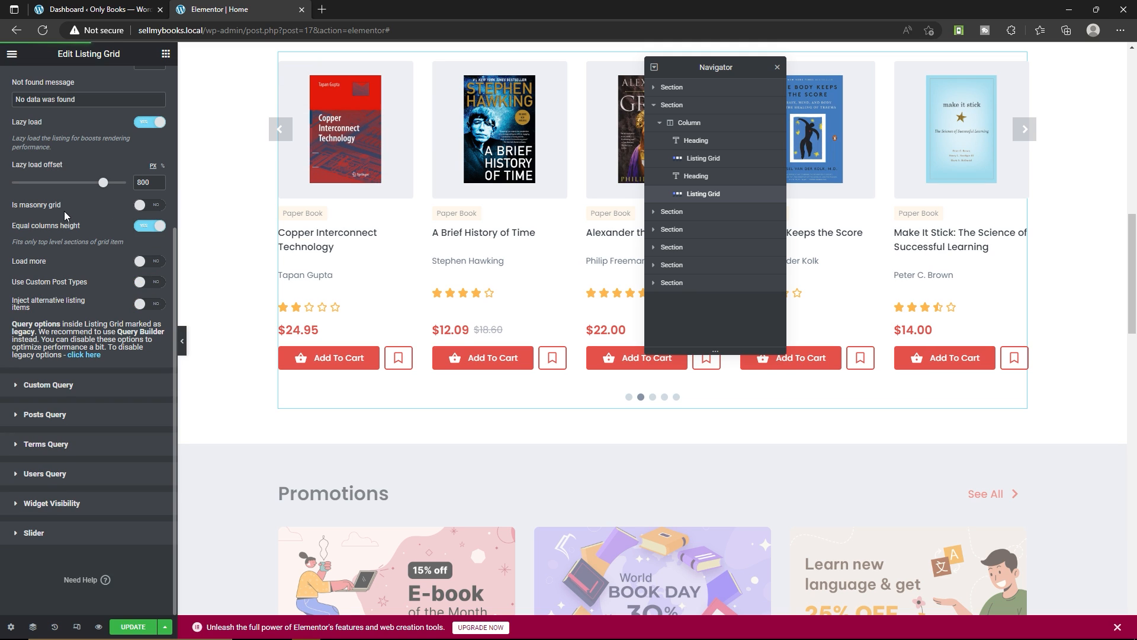
Examine the Promotions heading's title and the listing selection of the promotions grid below it
scroll(522, 266, "down", 2)
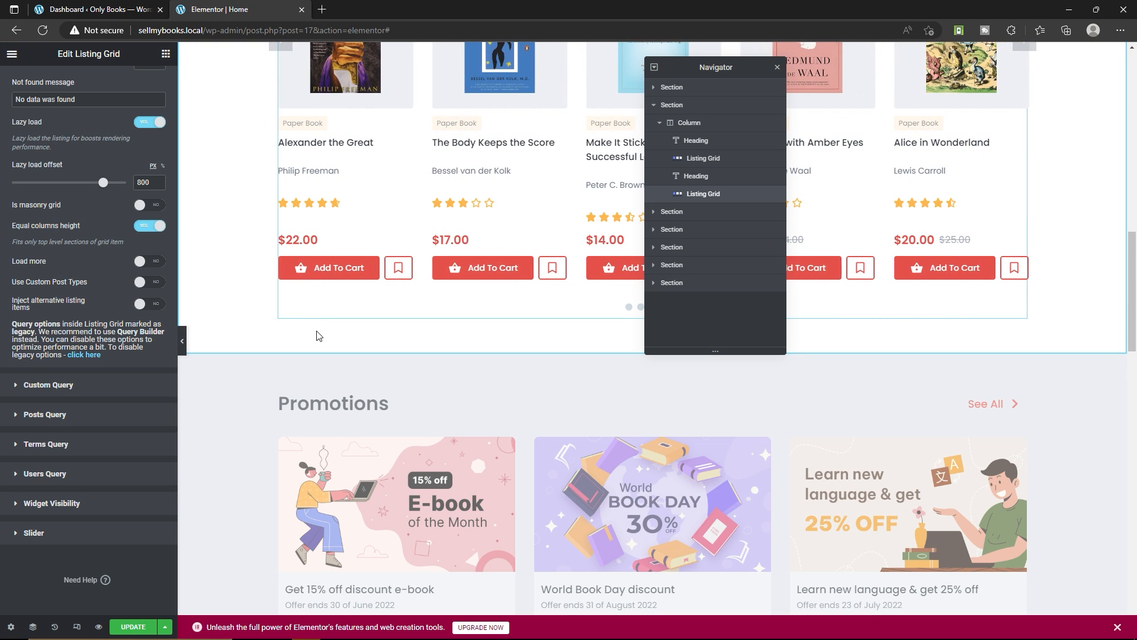
scroll(319, 336, "down", 3)
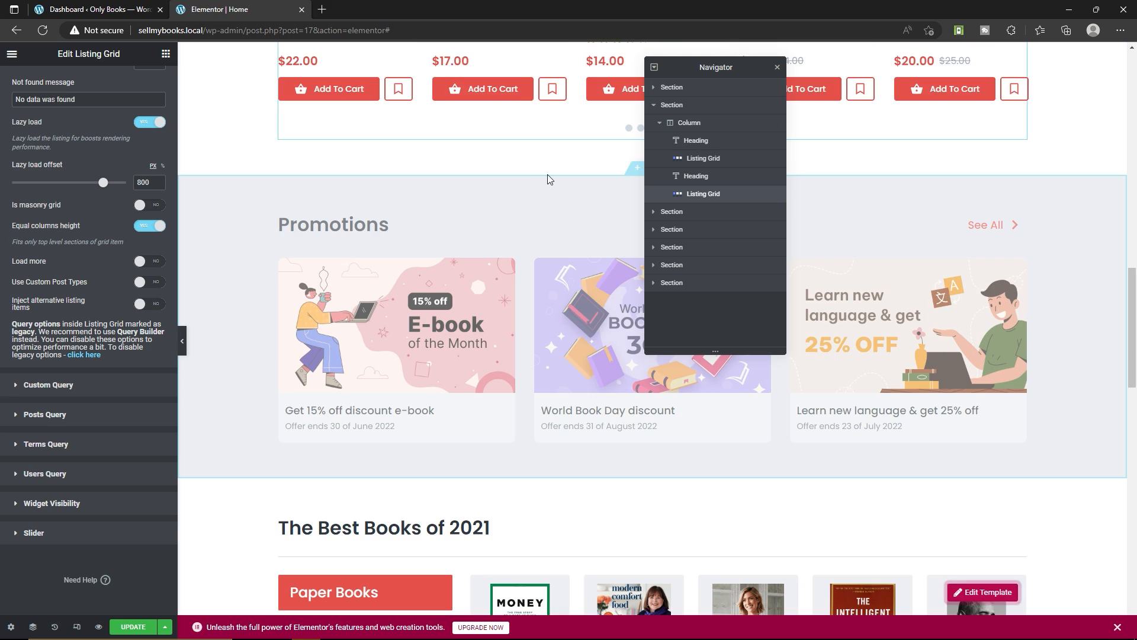
left_click(351, 222)
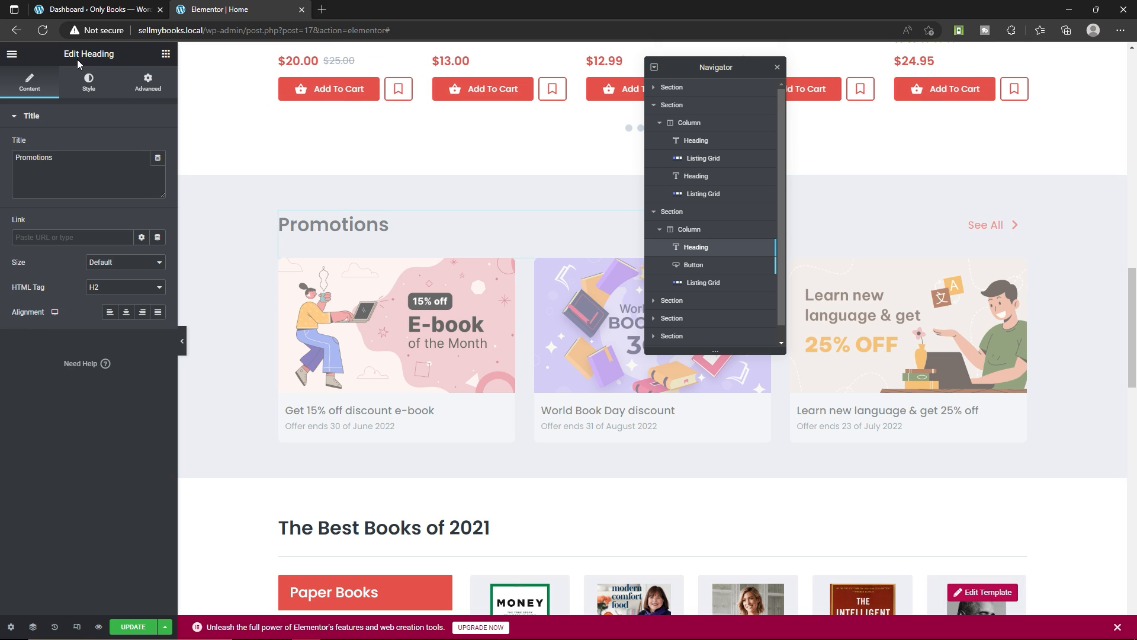
double_click(87, 165)
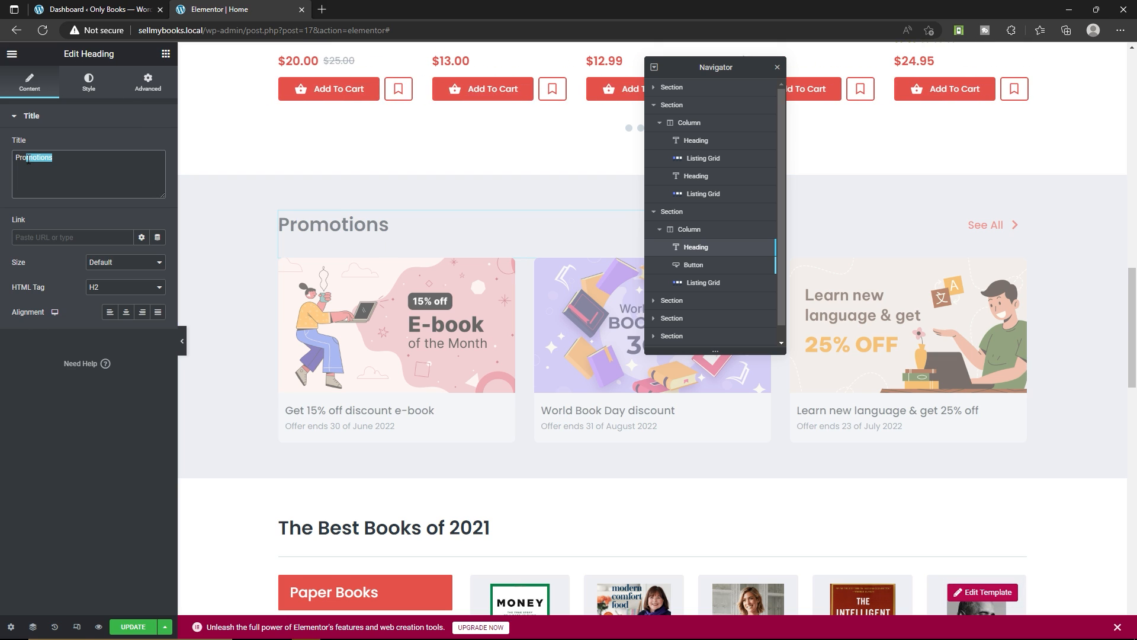
left_click(446, 304)
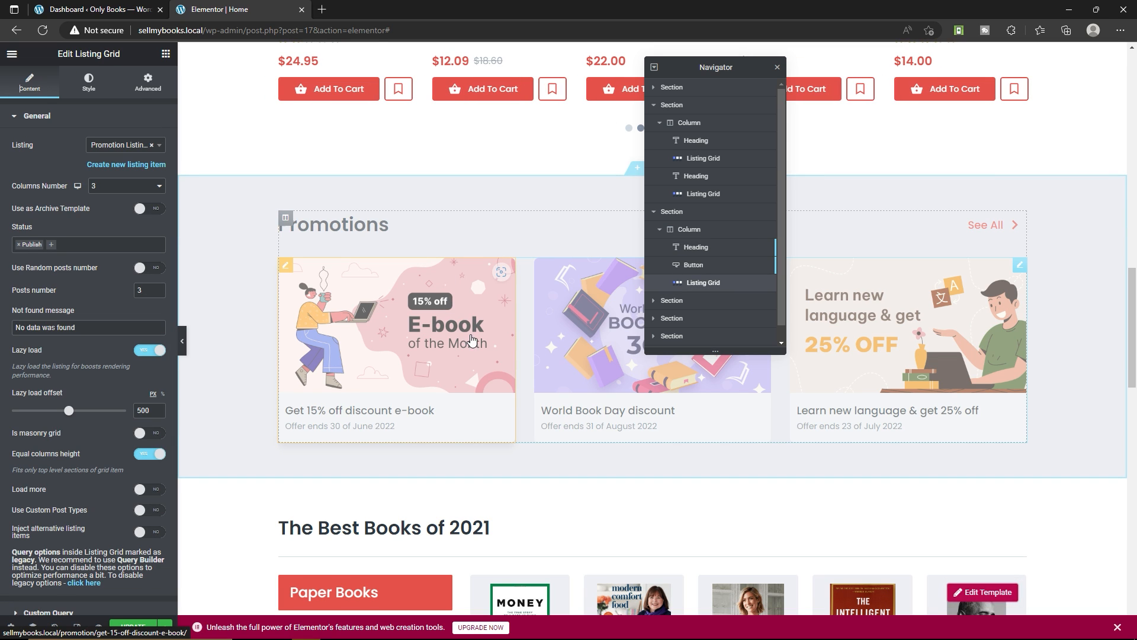
left_click(108, 149)
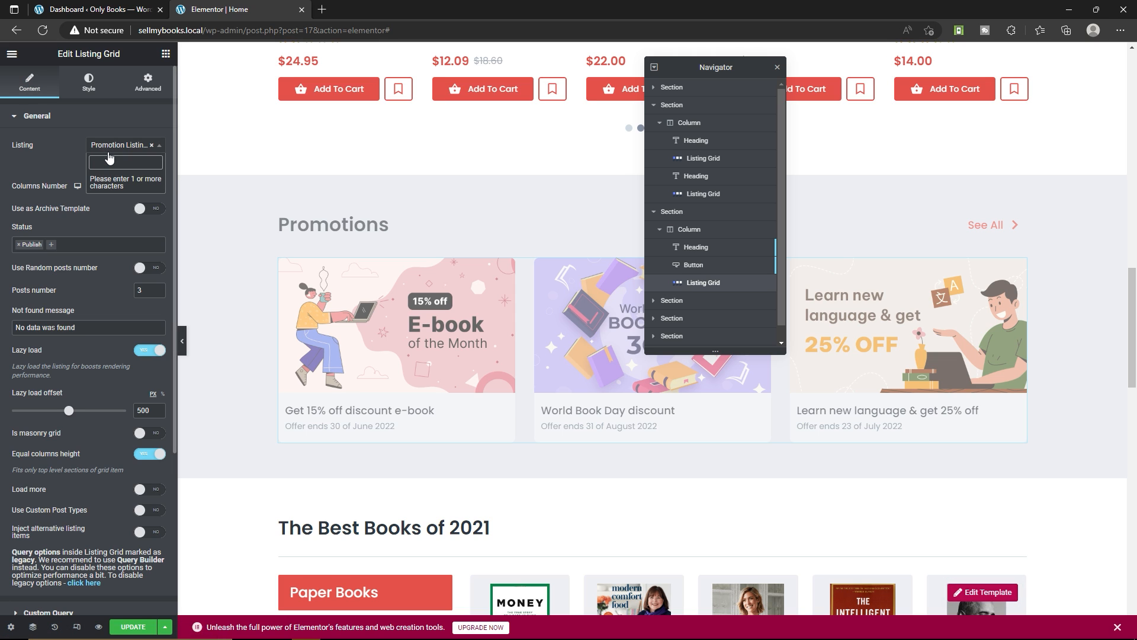
left_click(73, 156)
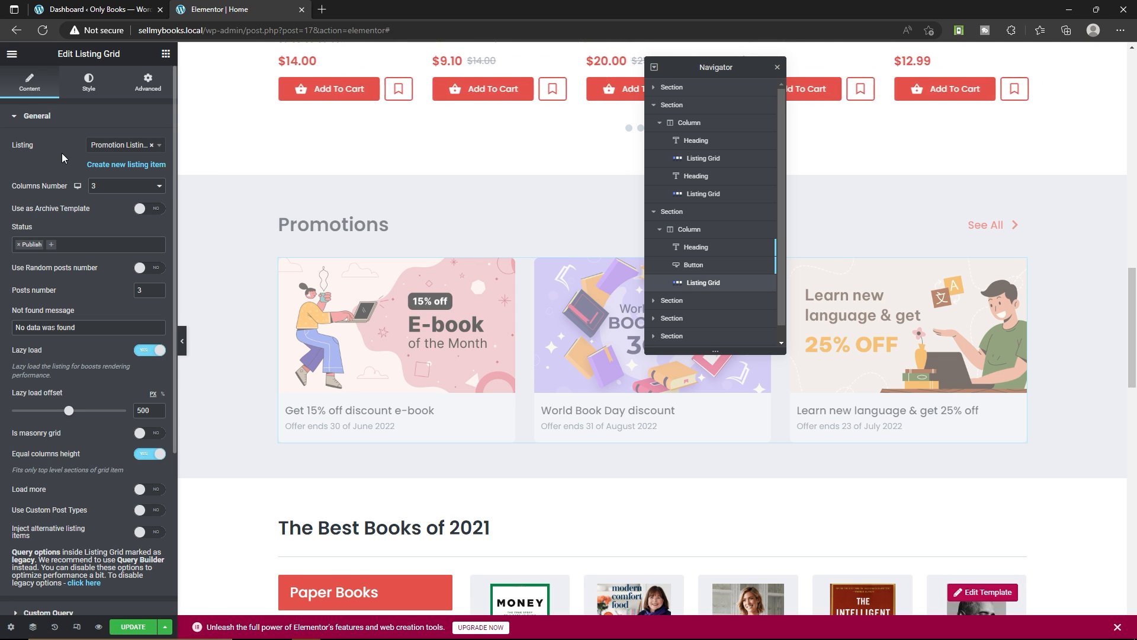
Create a listing item named mylisting for the Promotions grid, with Posts as source and Products as post type, and save the changes
left_click(140, 169)
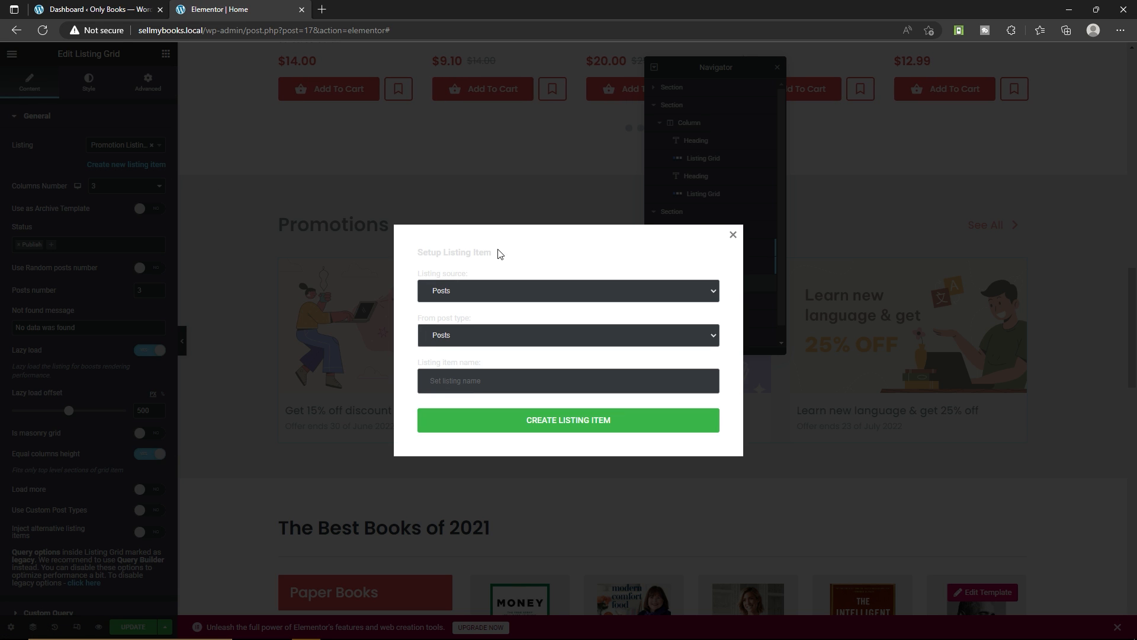
left_click(462, 299)
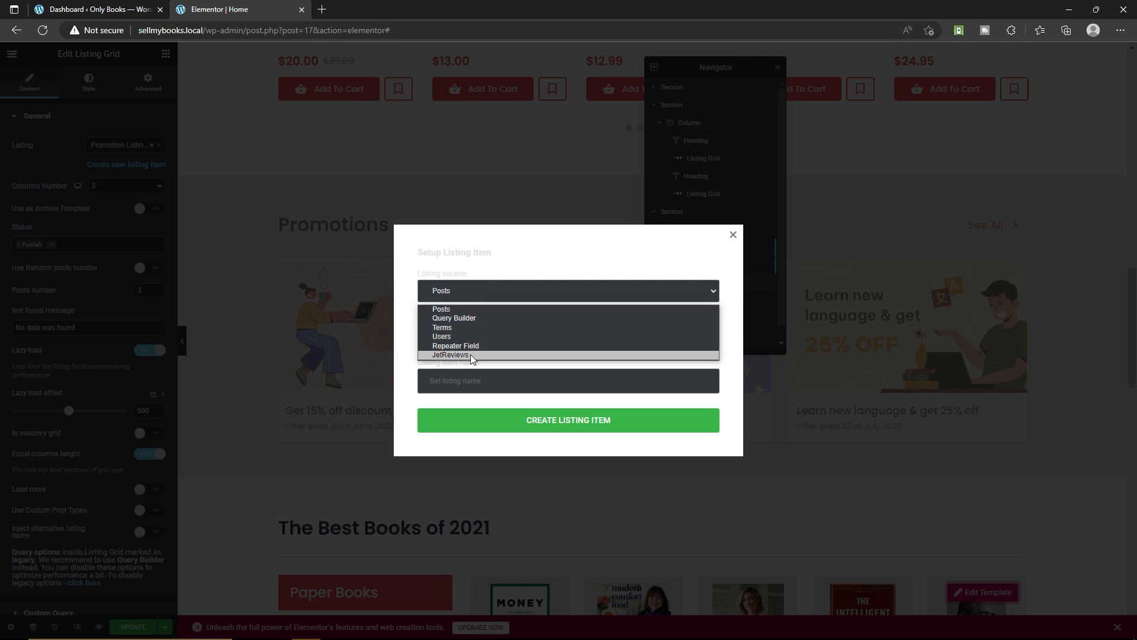
left_click(445, 298)
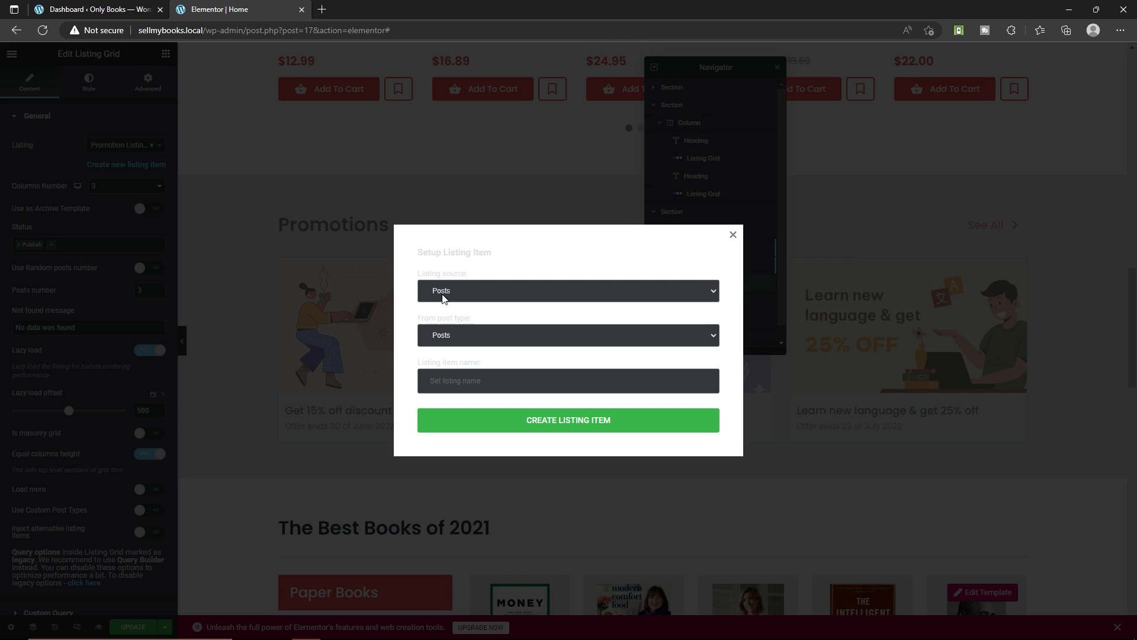
left_click(460, 335)
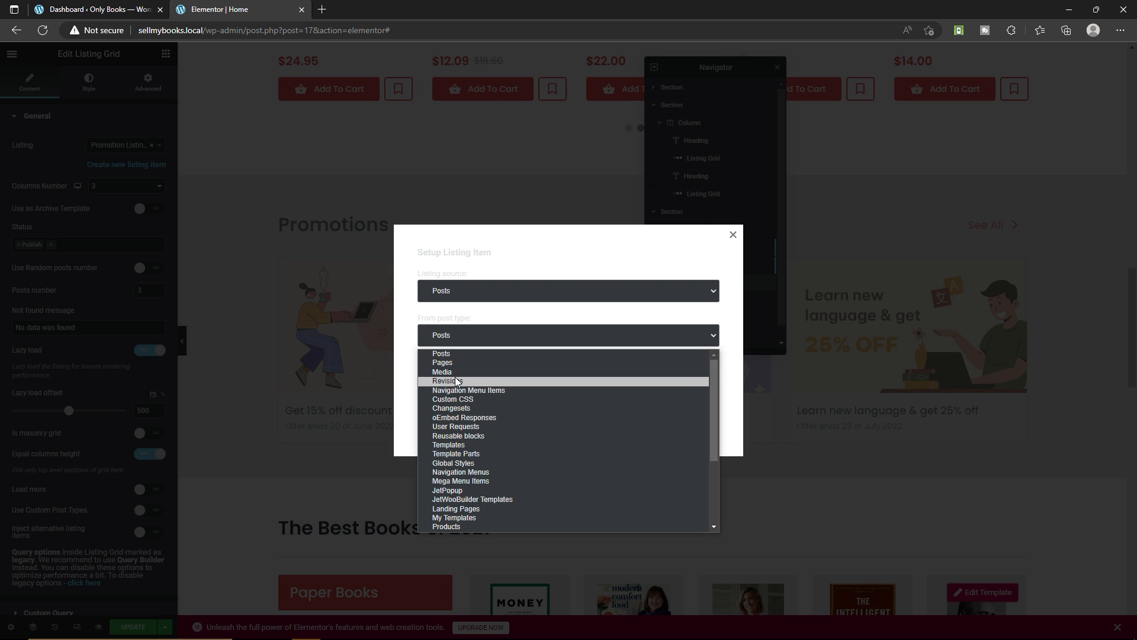
left_click(469, 525)
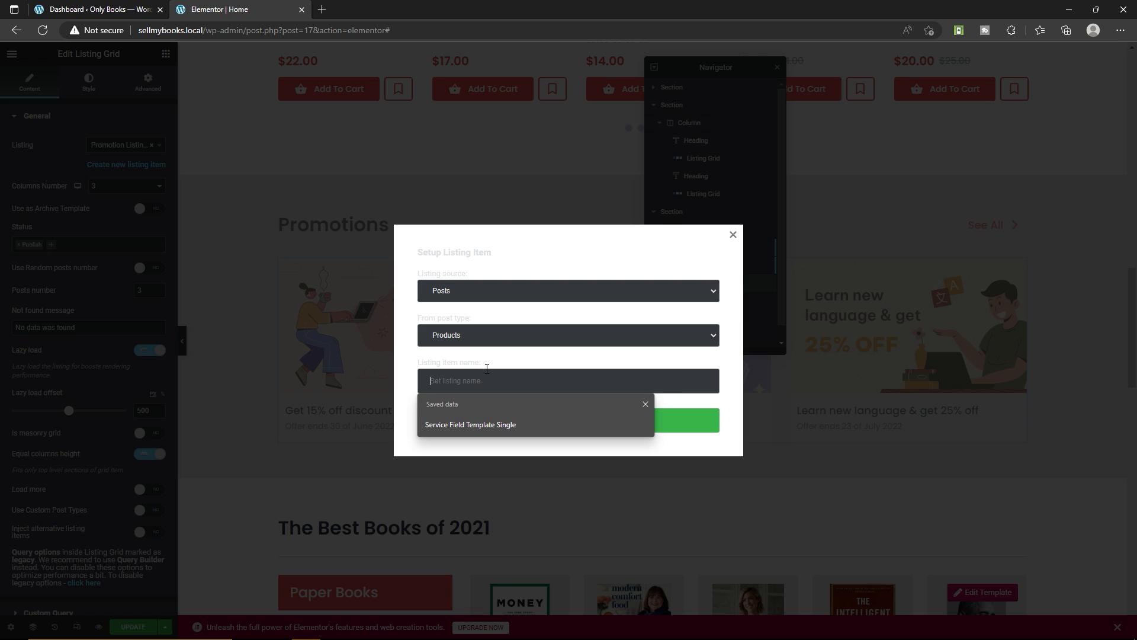
type("mylisting")
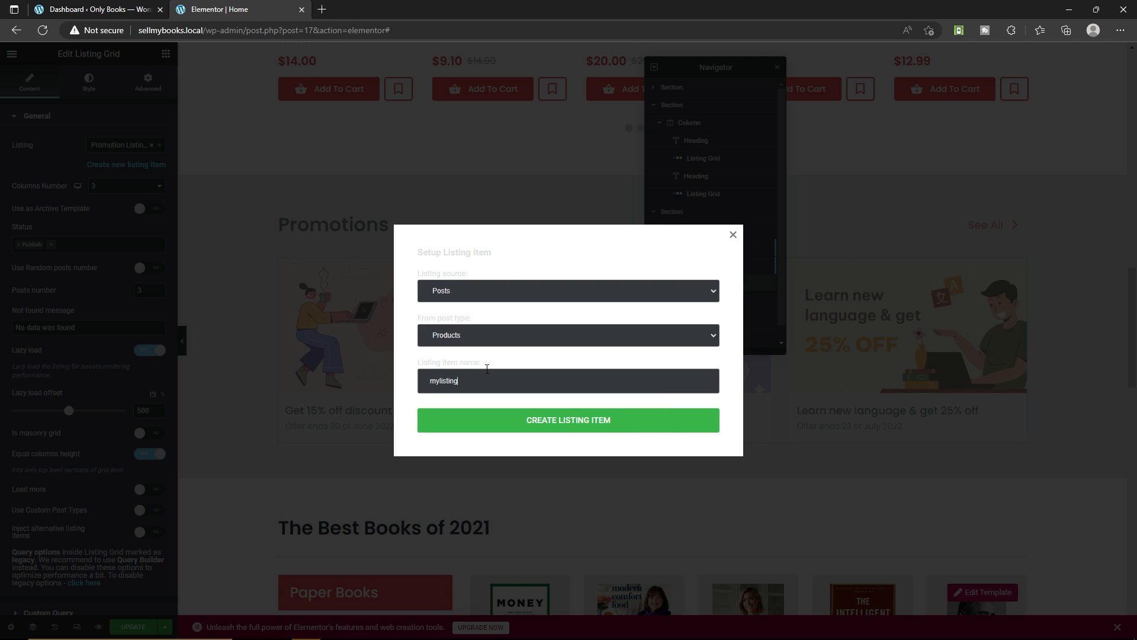
left_click(568, 426)
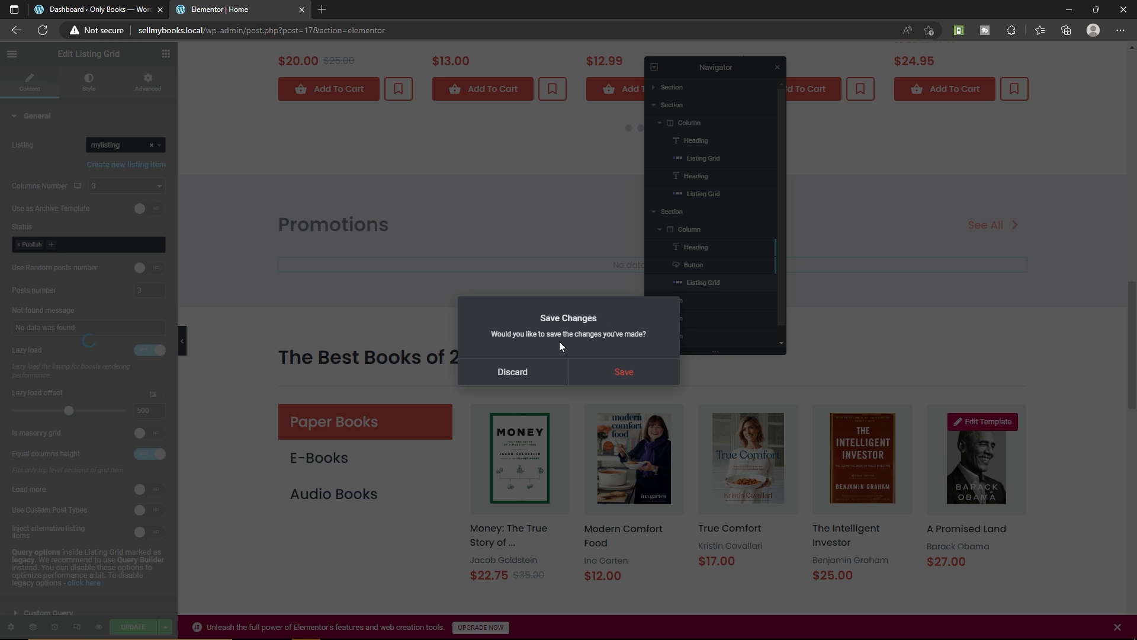
left_click(643, 380)
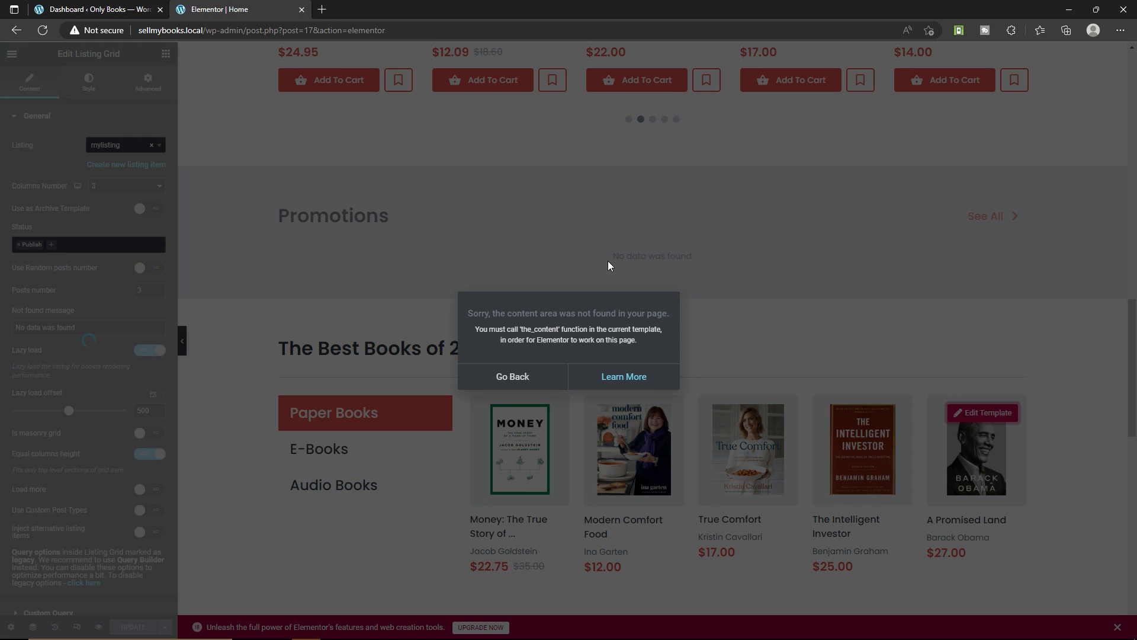
Leave the template error and reopen the home page in the Elementor editor
left_click(533, 377)
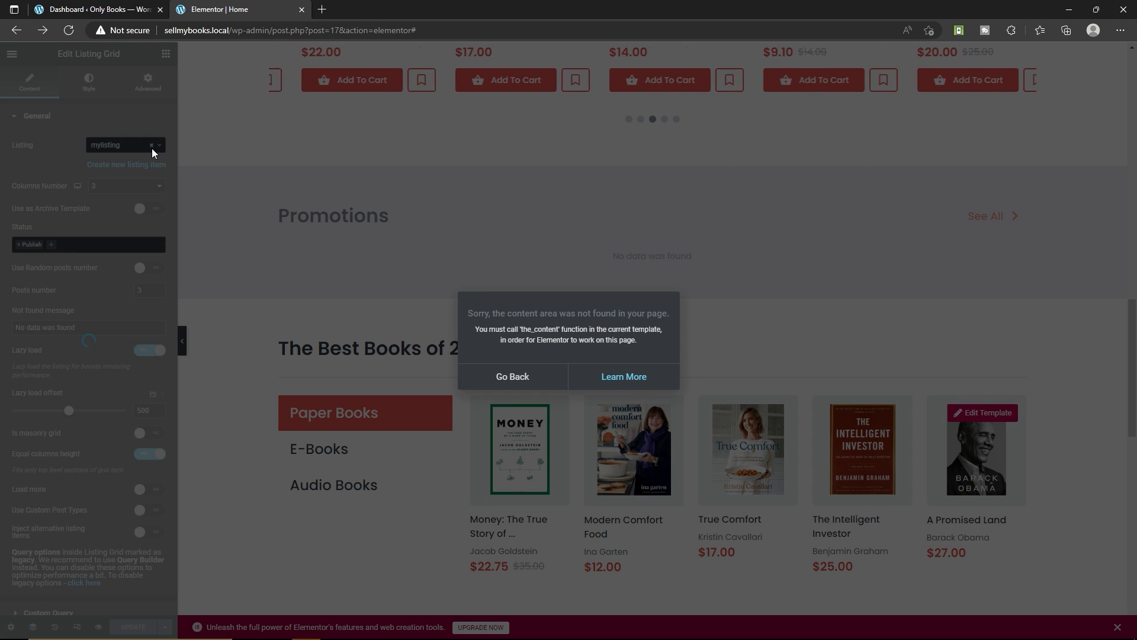
left_click(539, 379)
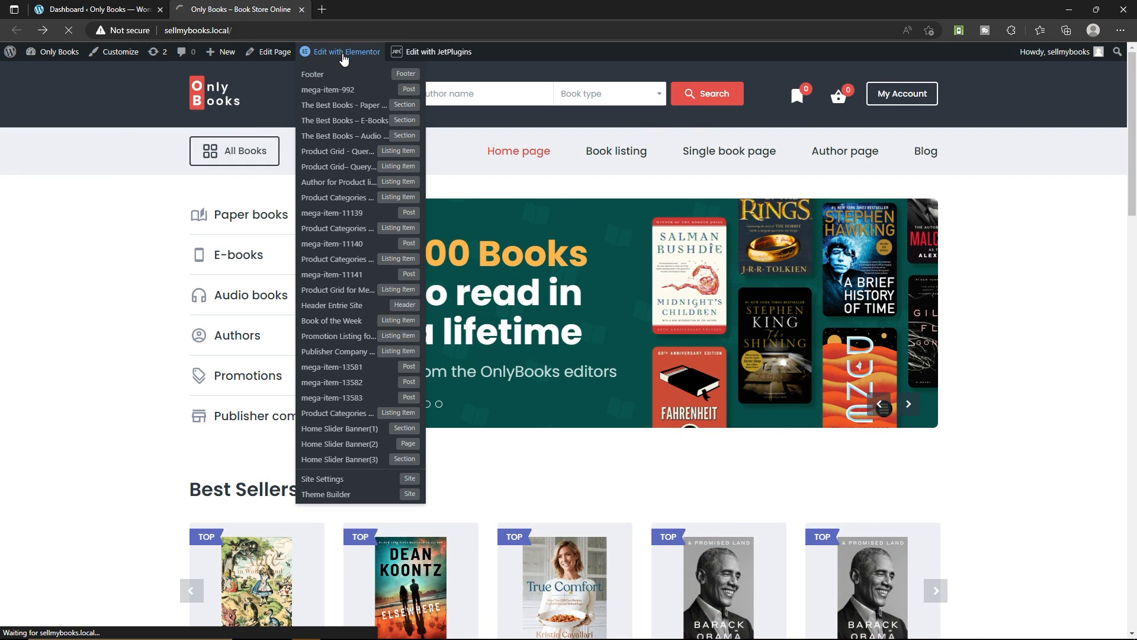
left_click(343, 52)
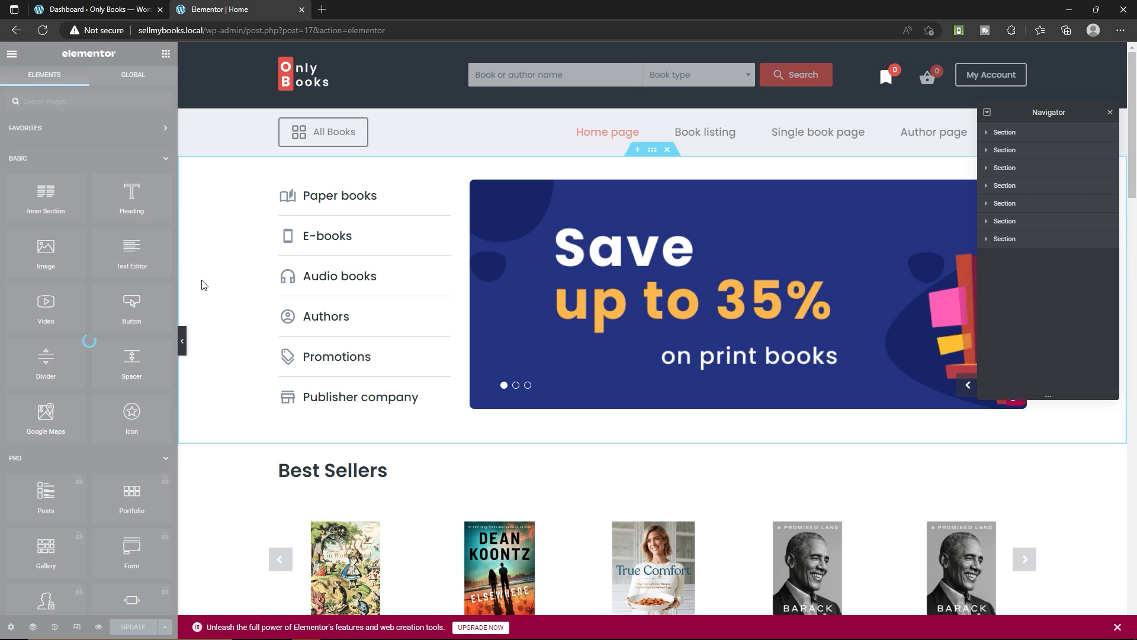
Search the Promotions grid's listing choices for promotion and assign the Promotion Listing item to the grid
scroll(253, 368, "down", 6)
scroll(253, 369, "down", 2)
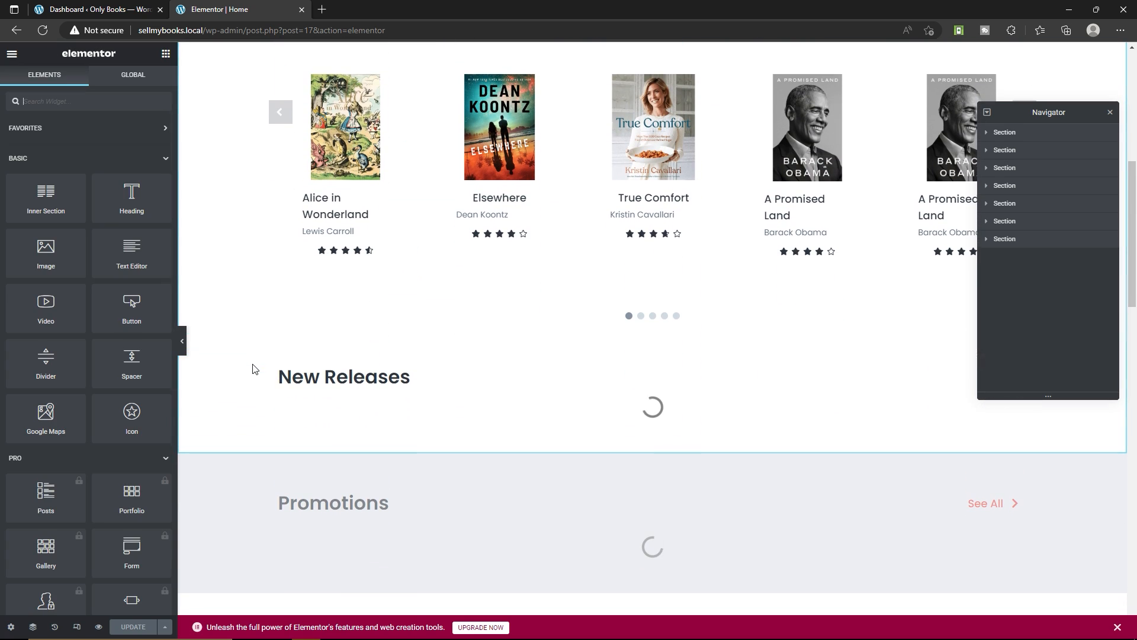
scroll(503, 368, "down", 4)
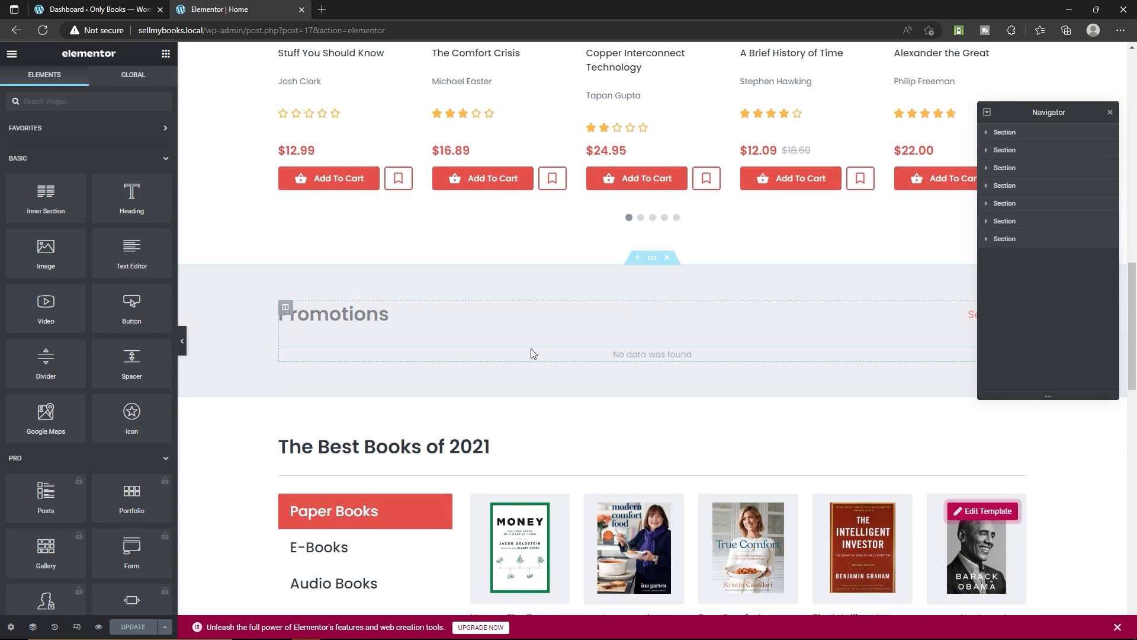
left_click(423, 325)
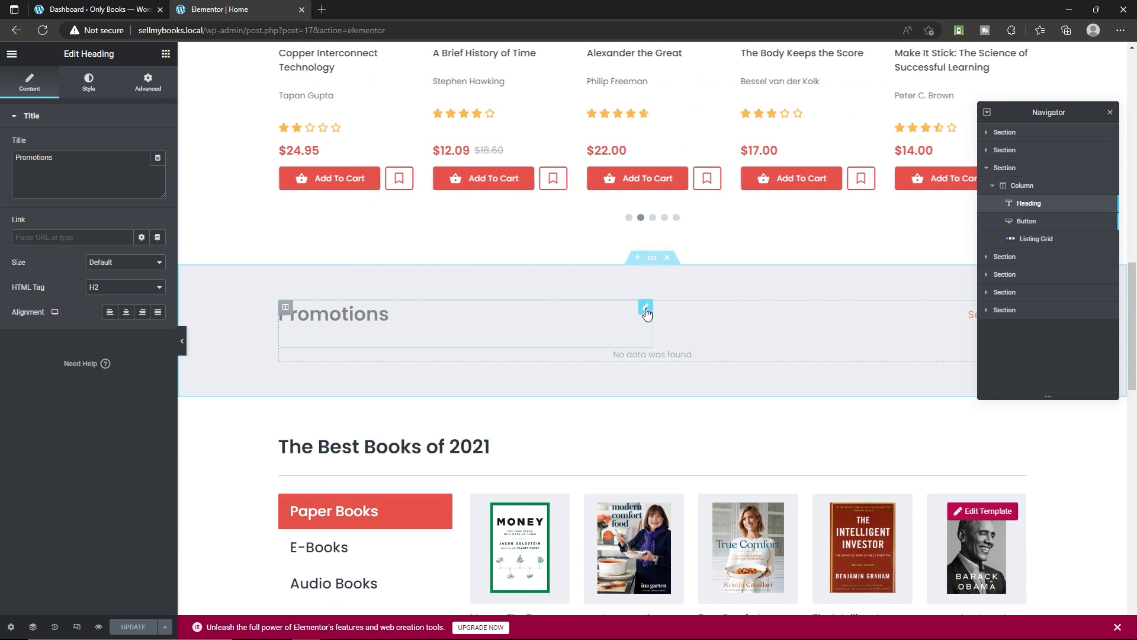
left_click(1033, 238)
left_click(122, 145)
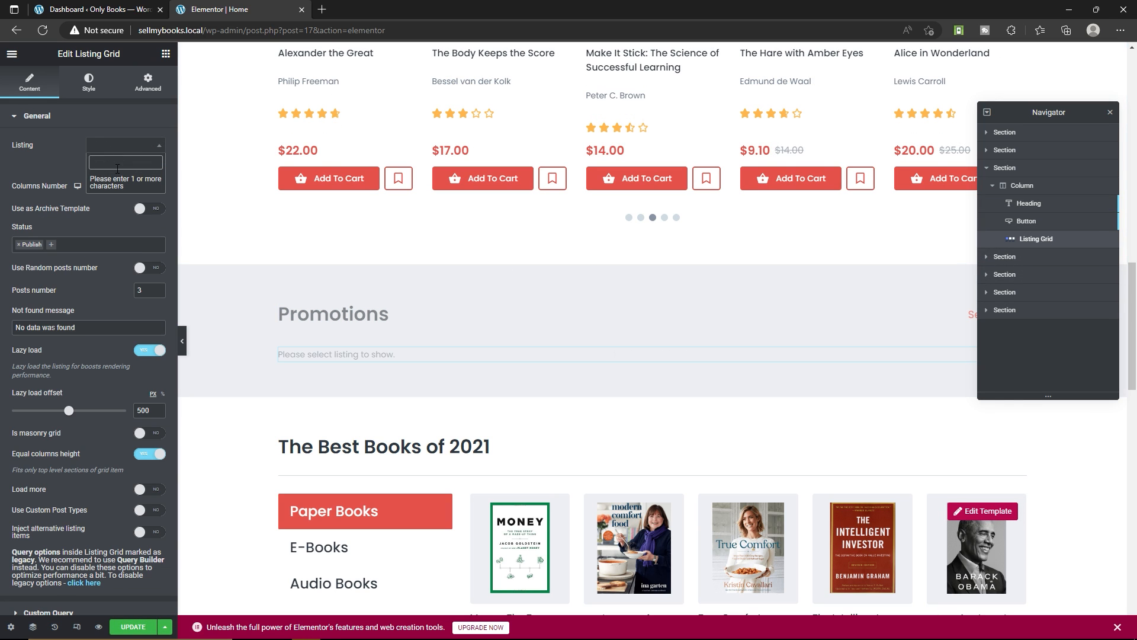
type("promotion")
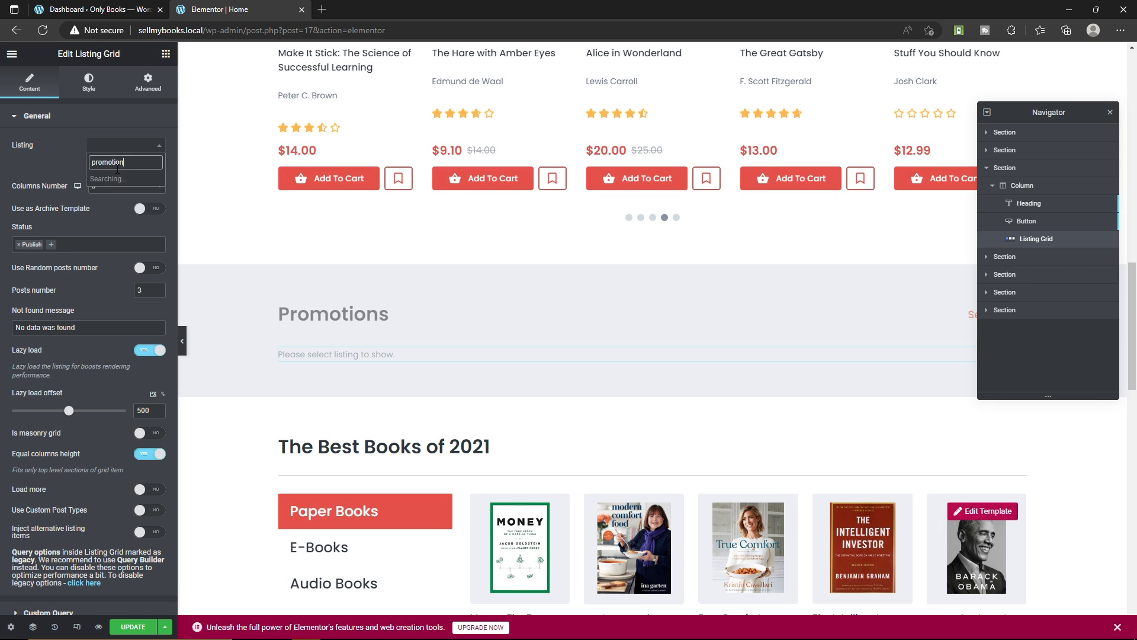
left_click(121, 182)
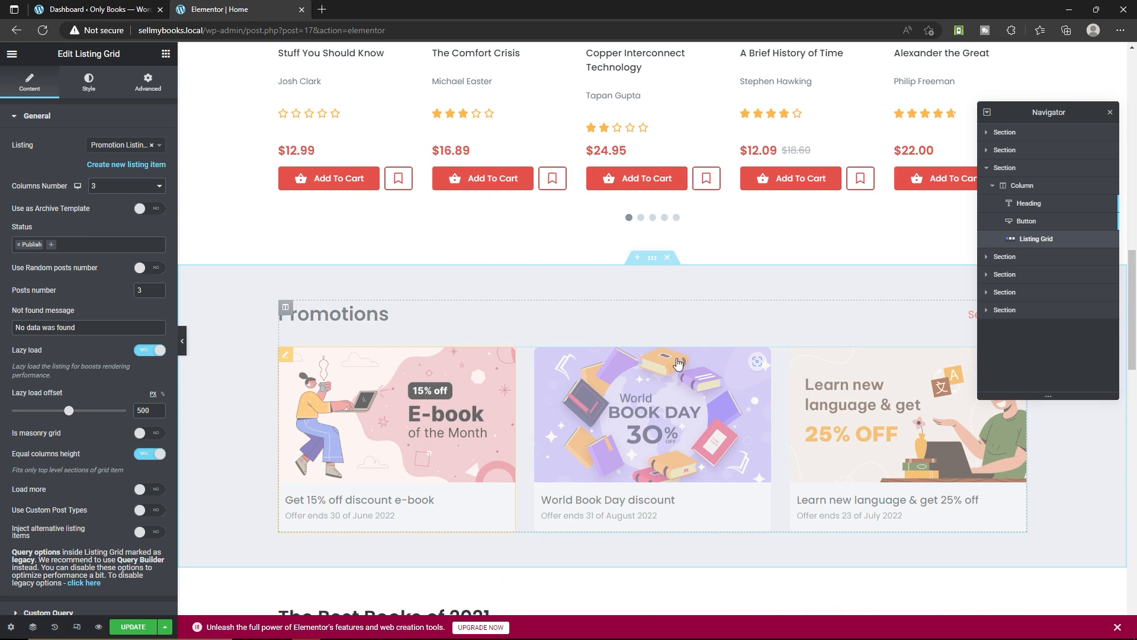
Examine the editable title of The Best Books of 2021 heading below the promotions
scroll(657, 320, "down", 7)
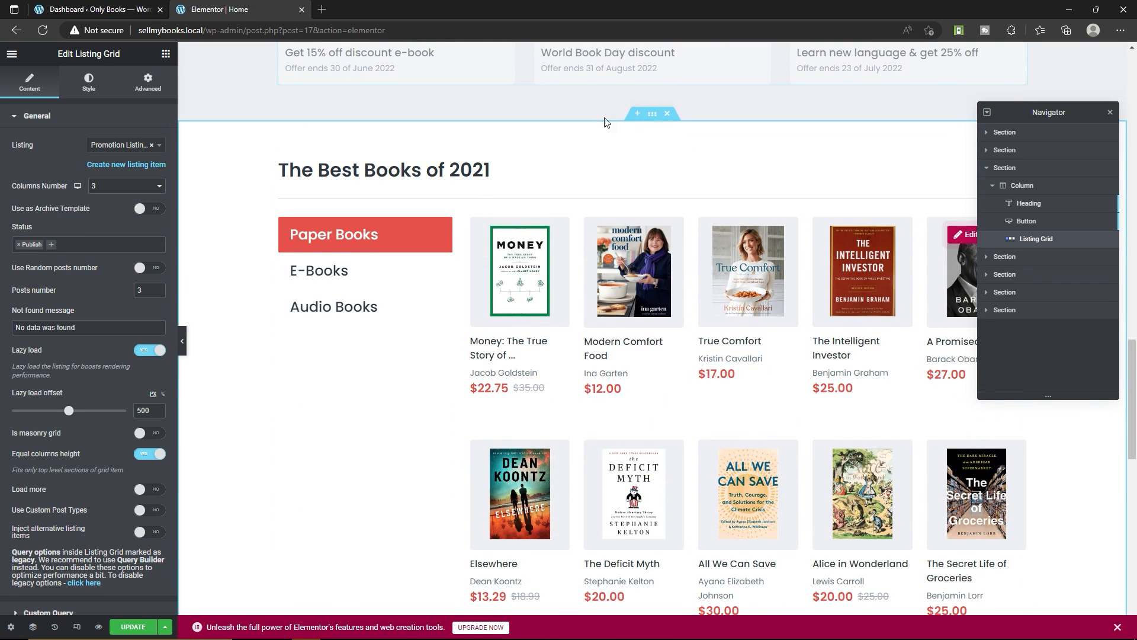
left_click(485, 194)
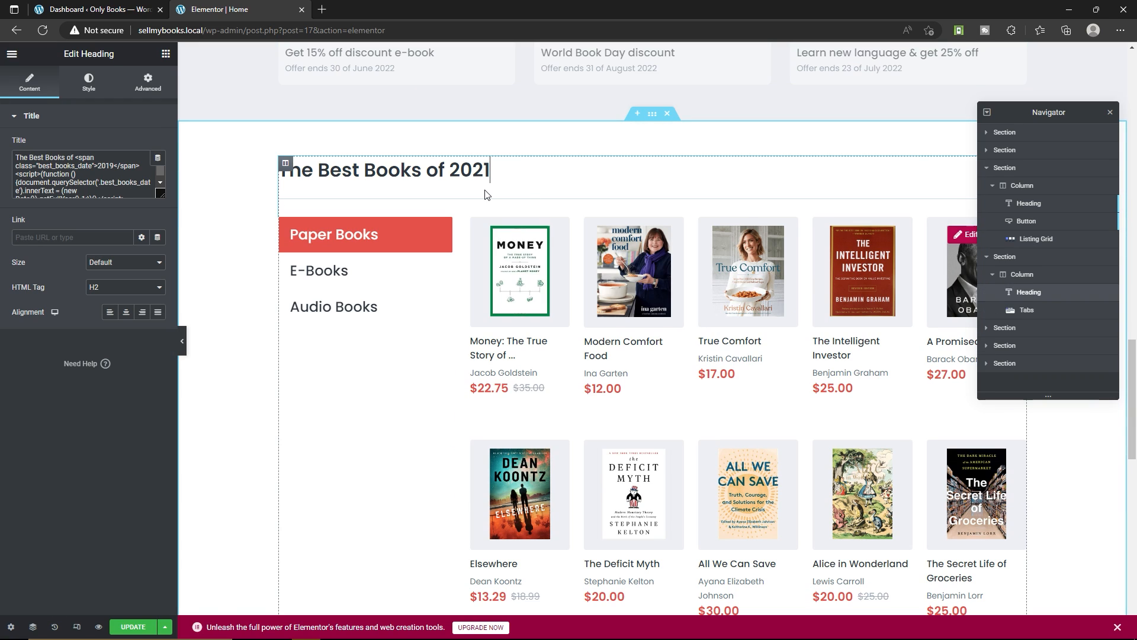
triple_click(511, 171)
left_click(535, 173)
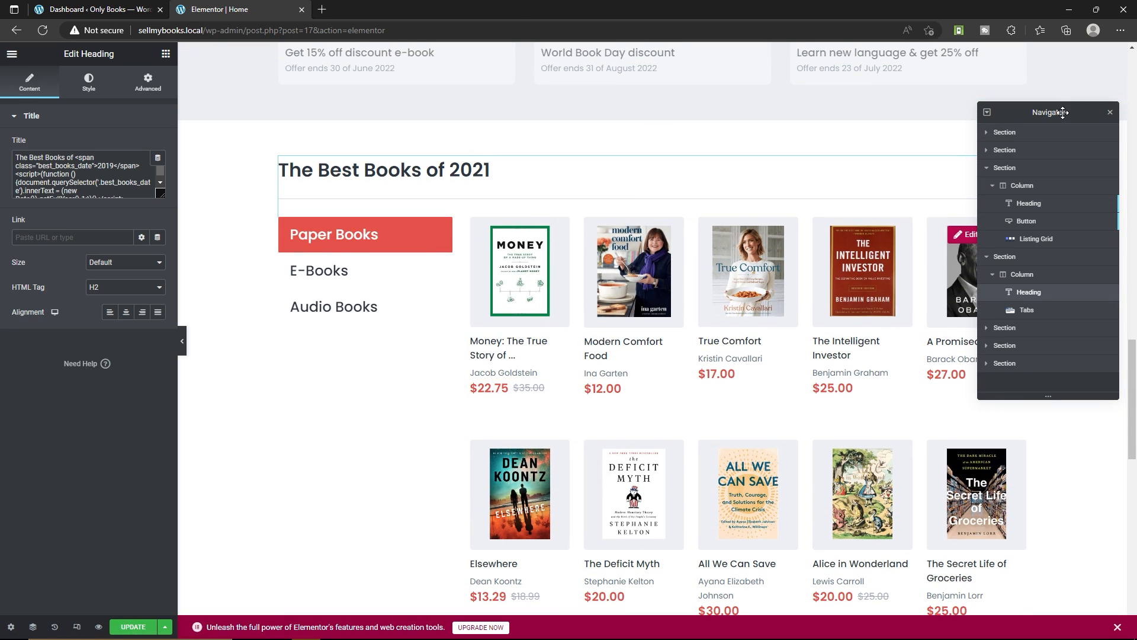
Shrink the Navigator and move it aside, and open the best books Tabs widget to examine its items
left_click_drag(1062, 112, 792, 53)
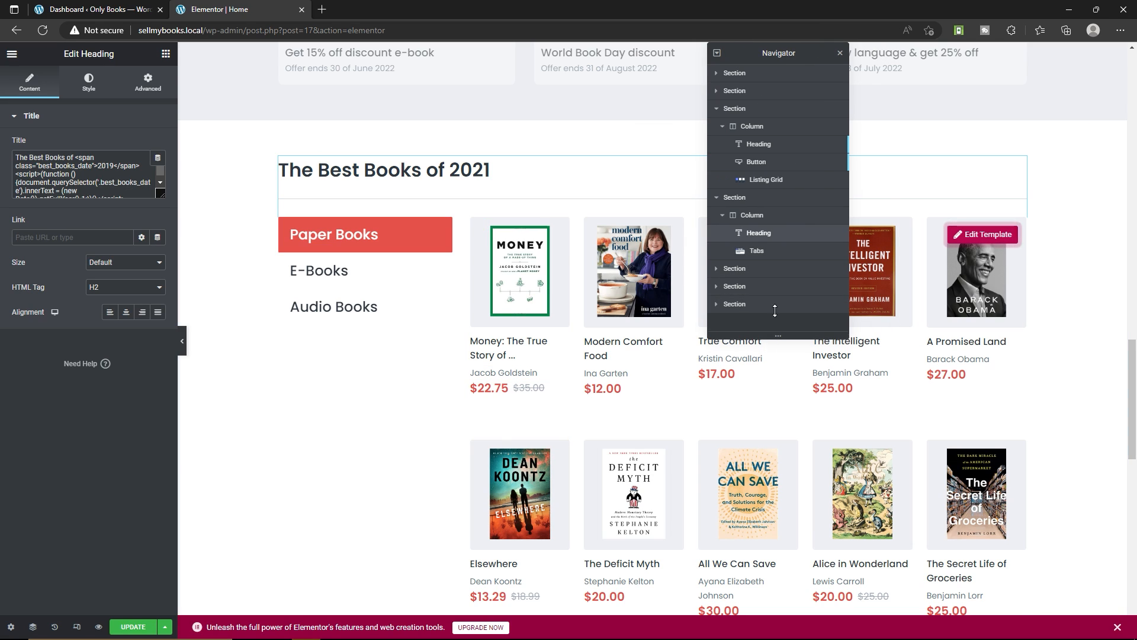
left_click_drag(774, 310, 776, 188)
left_click_drag(752, 52, 178, 62)
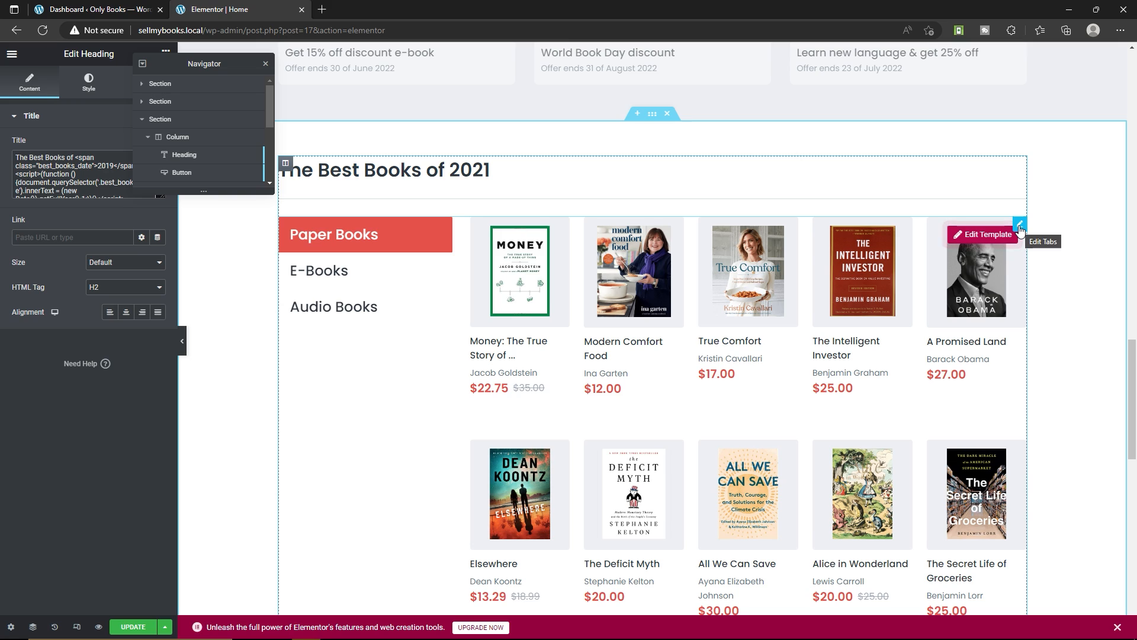
left_click(1020, 230)
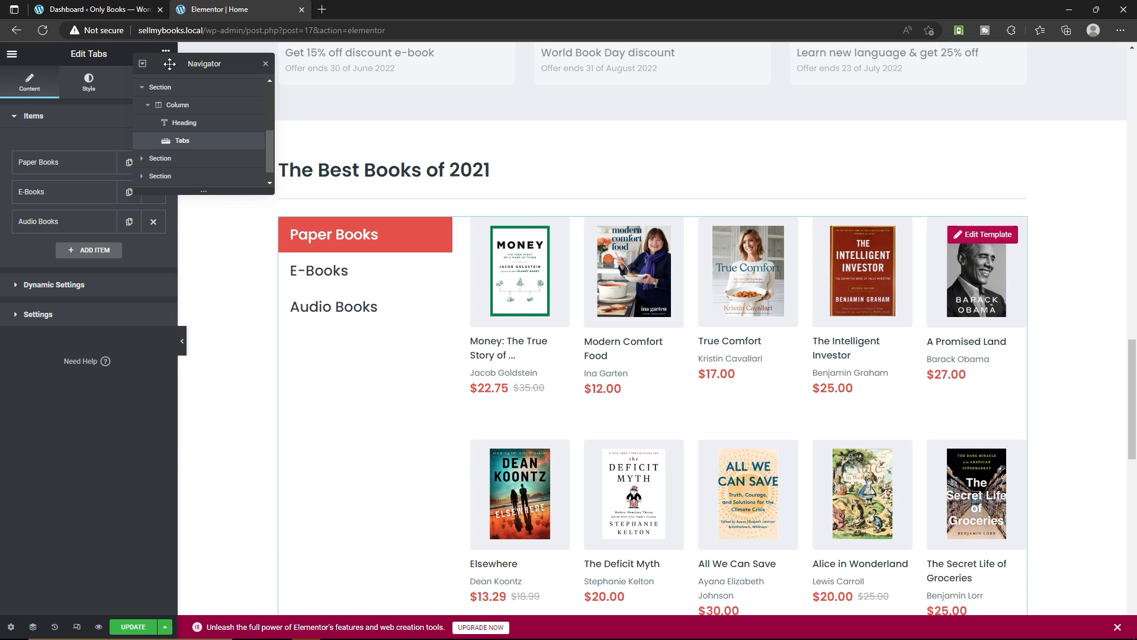
left_click_drag(170, 64, 281, 64)
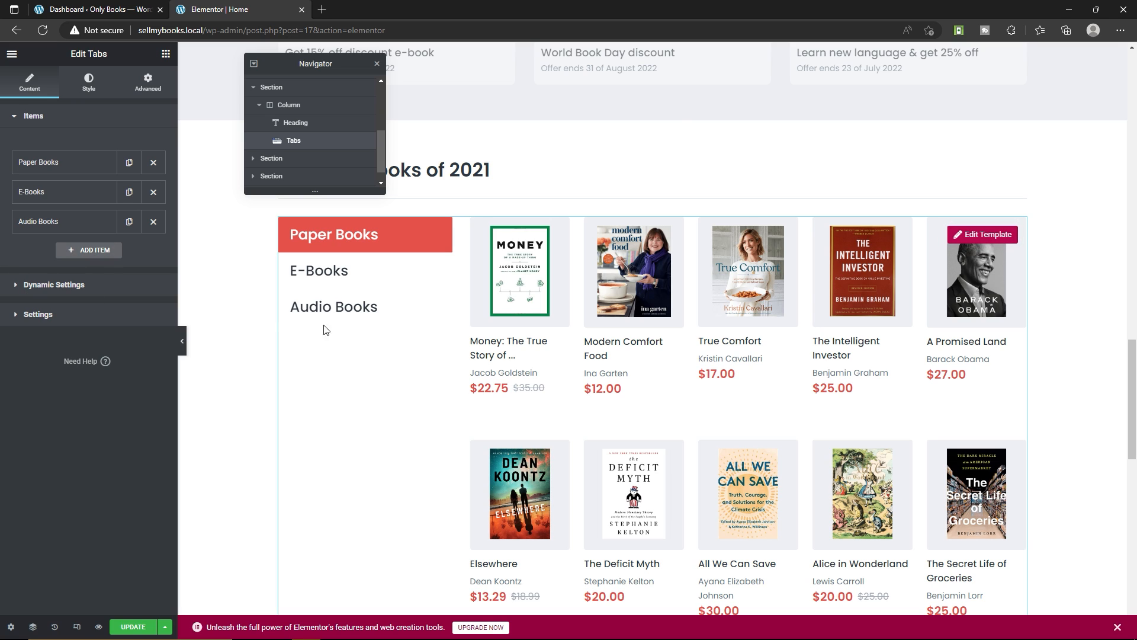
Open the Paper Books tab's template for editing and select the column holding its product grid
left_click(959, 235)
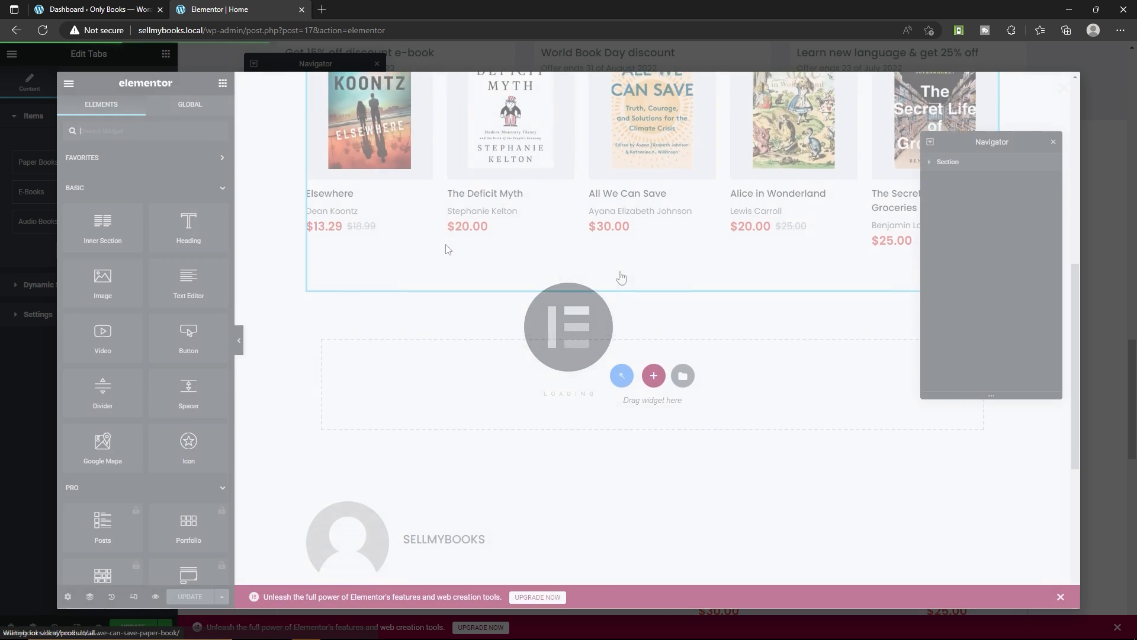
scroll(623, 277, "down", 3)
scroll(626, 278, "up", 9)
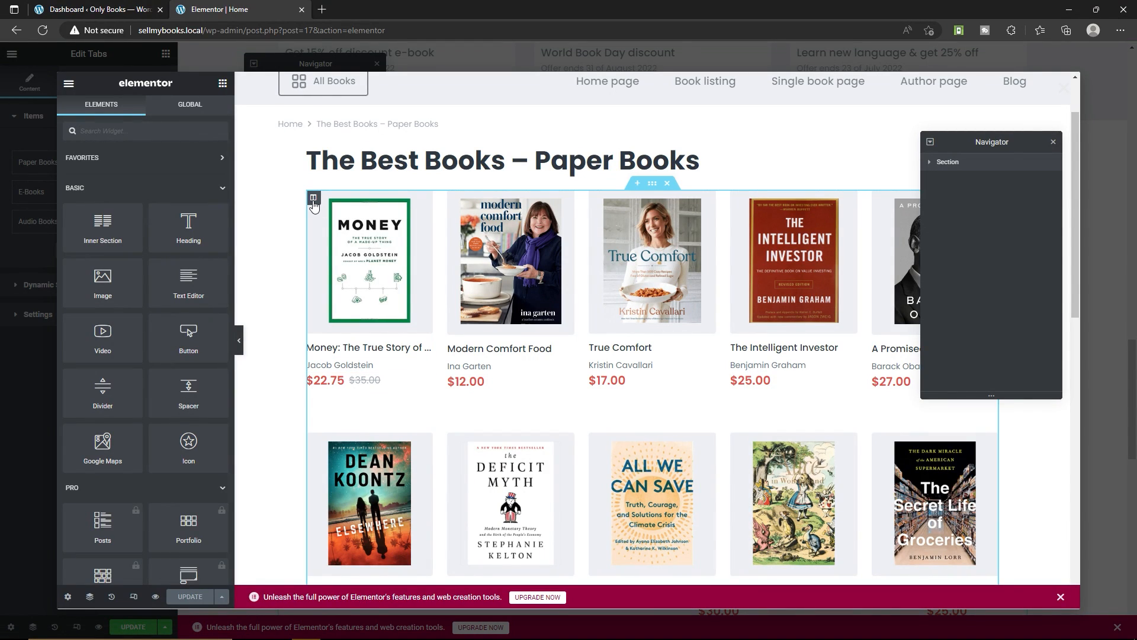
left_click(313, 203)
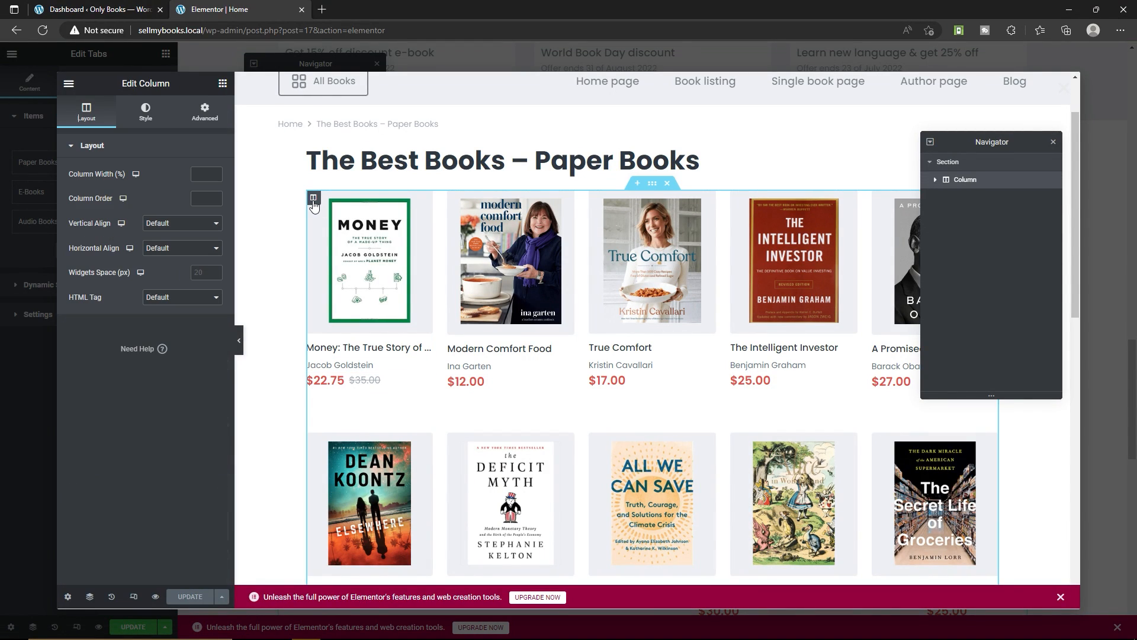
Examine the layout, style and advanced settings of the Paper Books template's column
left_click(149, 116)
left_click(195, 118)
left_click(87, 112)
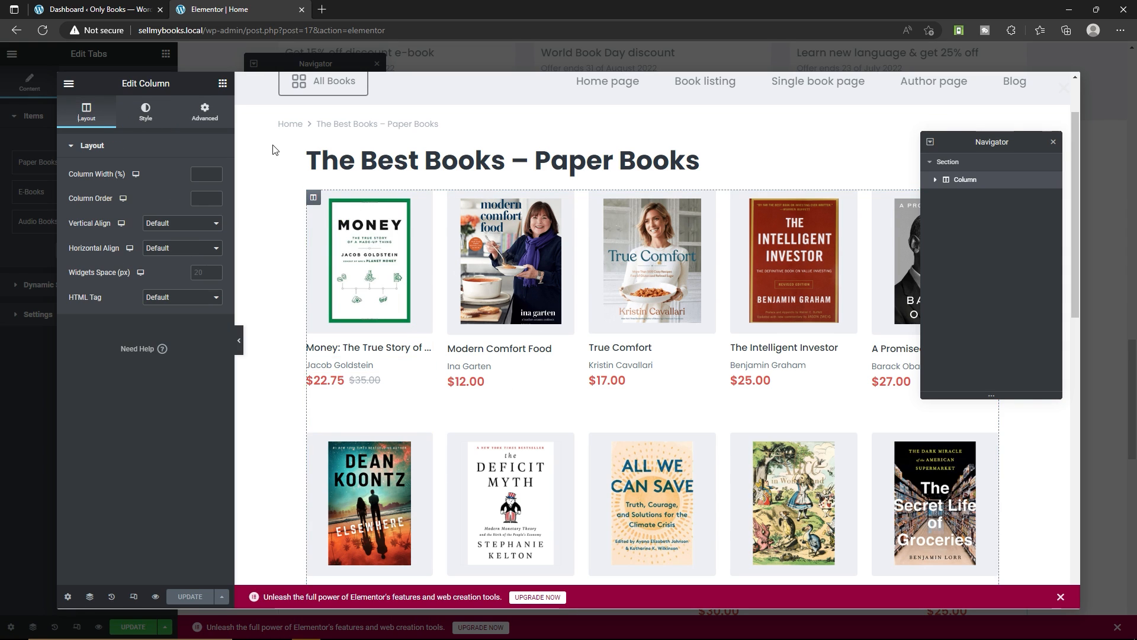
left_click(135, 117)
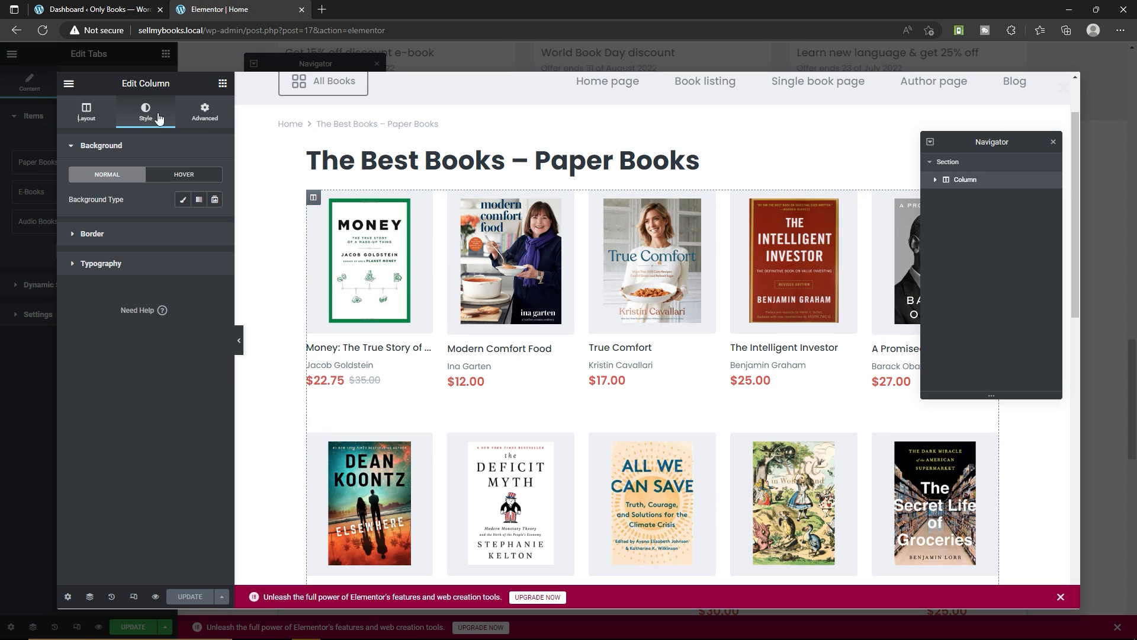
left_click(211, 121)
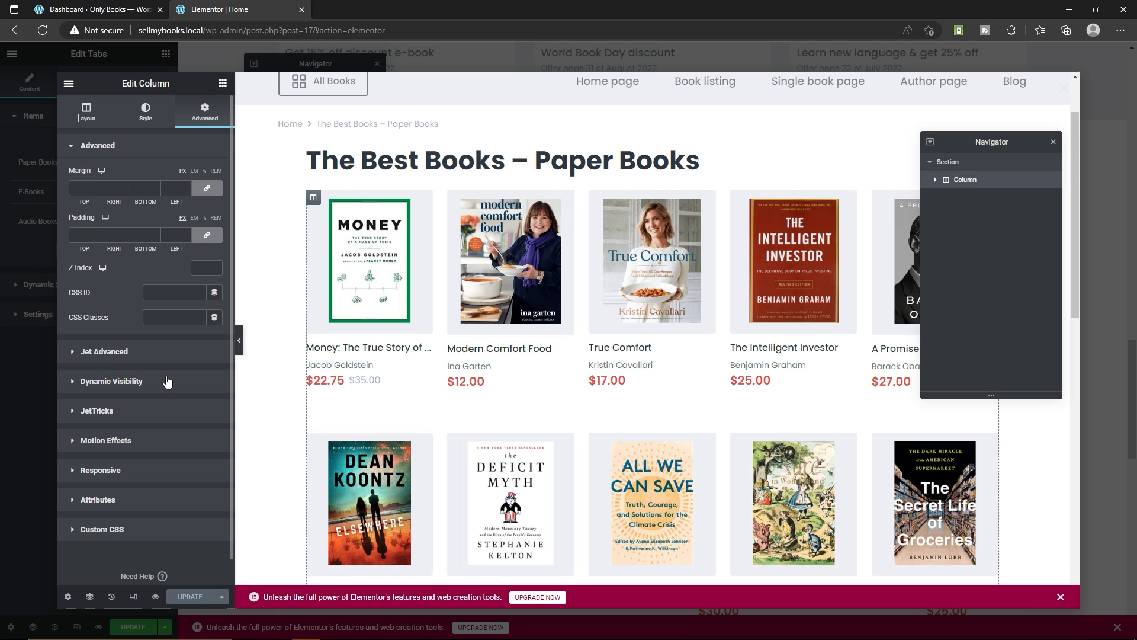
scroll(132, 323, "down", 1)
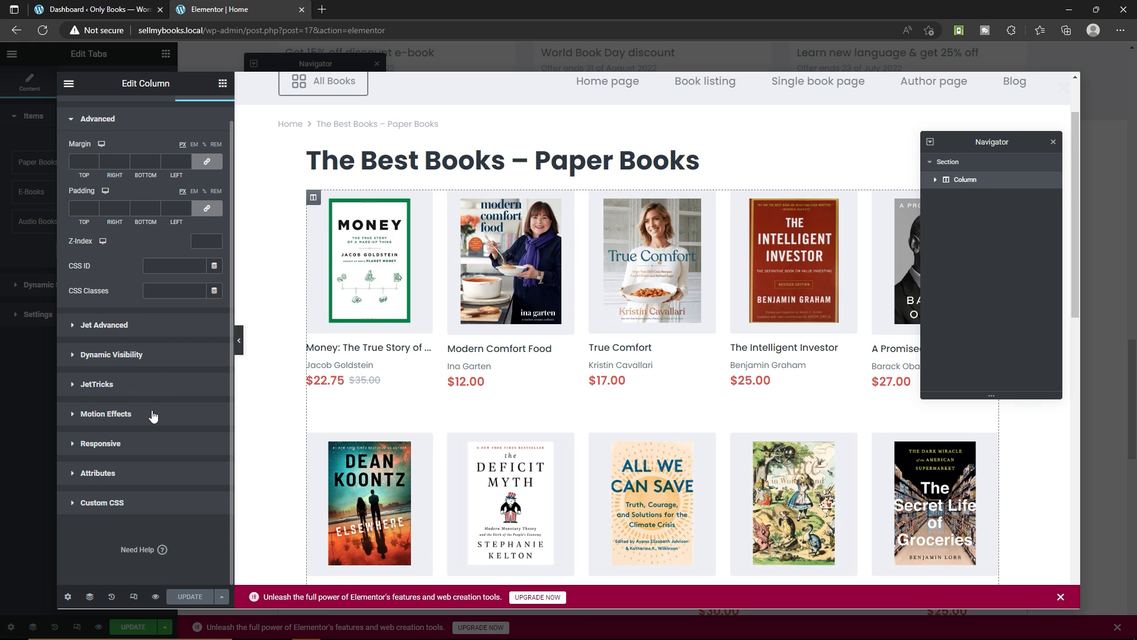
scroll(136, 125, "up", 1)
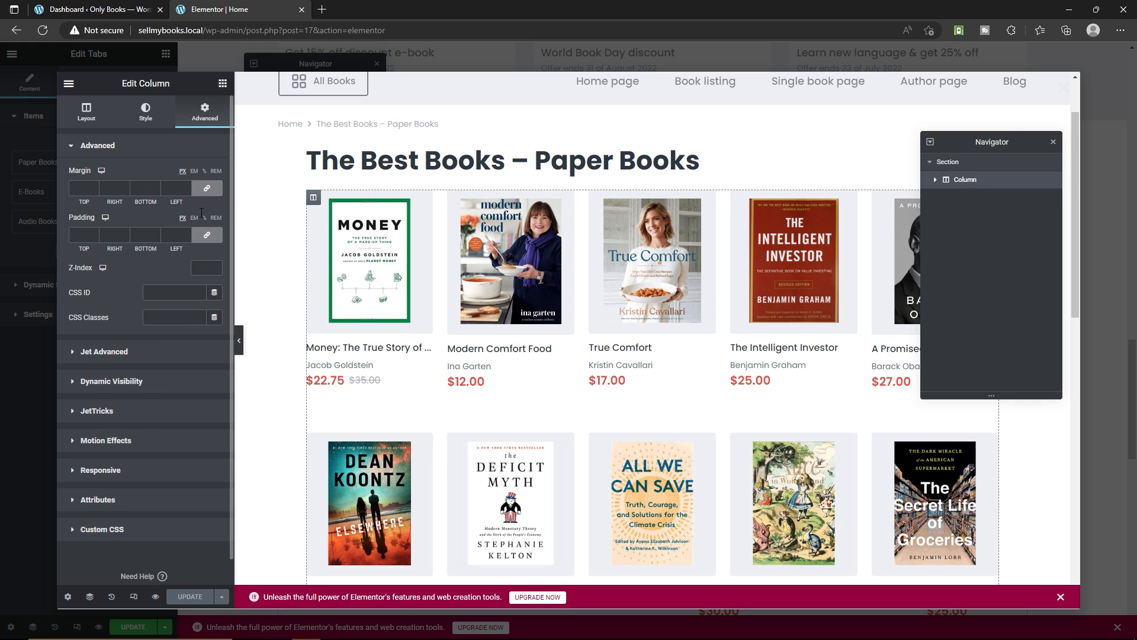
left_click(84, 119)
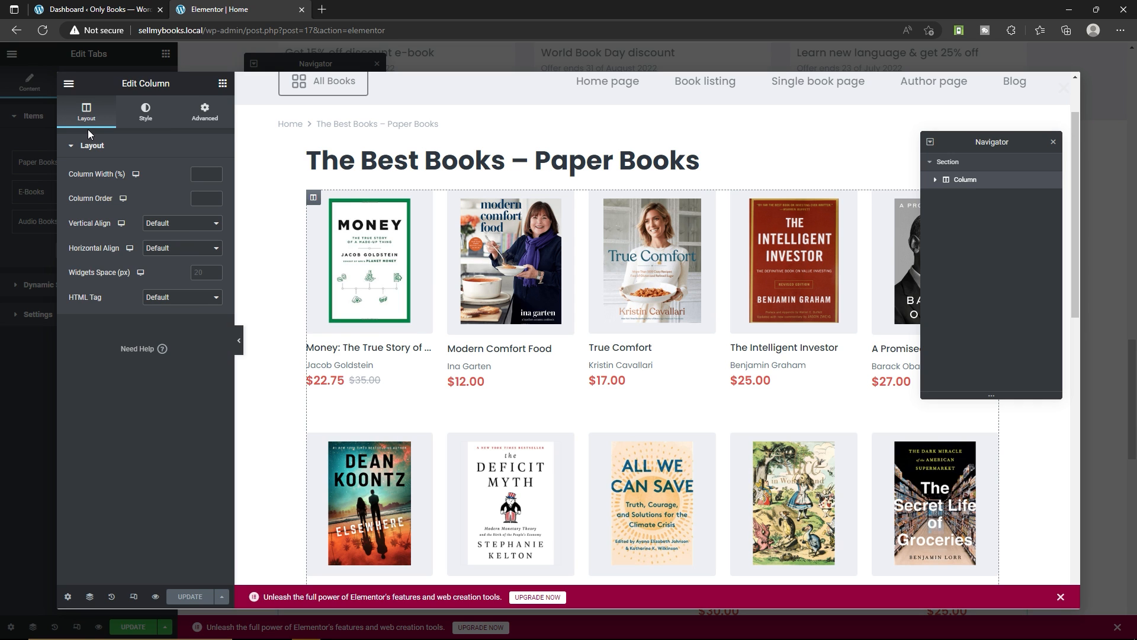
Examine the content settings of the Listing Grid in the Paper Books template, and close the template editor
scroll(592, 284, "down", 5)
scroll(652, 294, "up", 6)
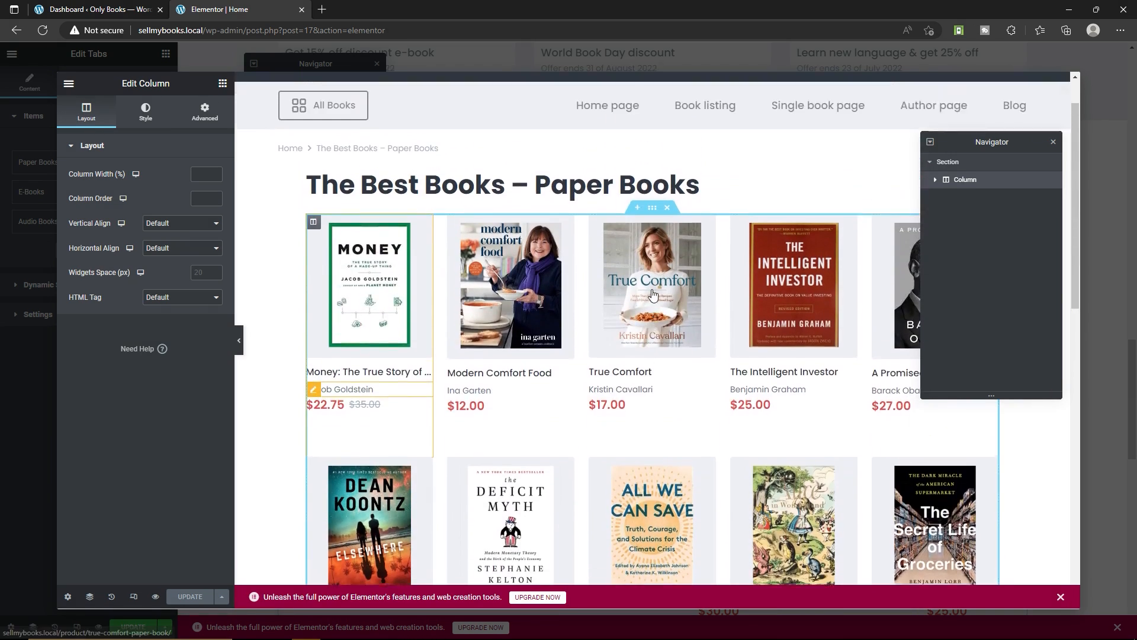
scroll(652, 294, "up", 1)
left_click(986, 182)
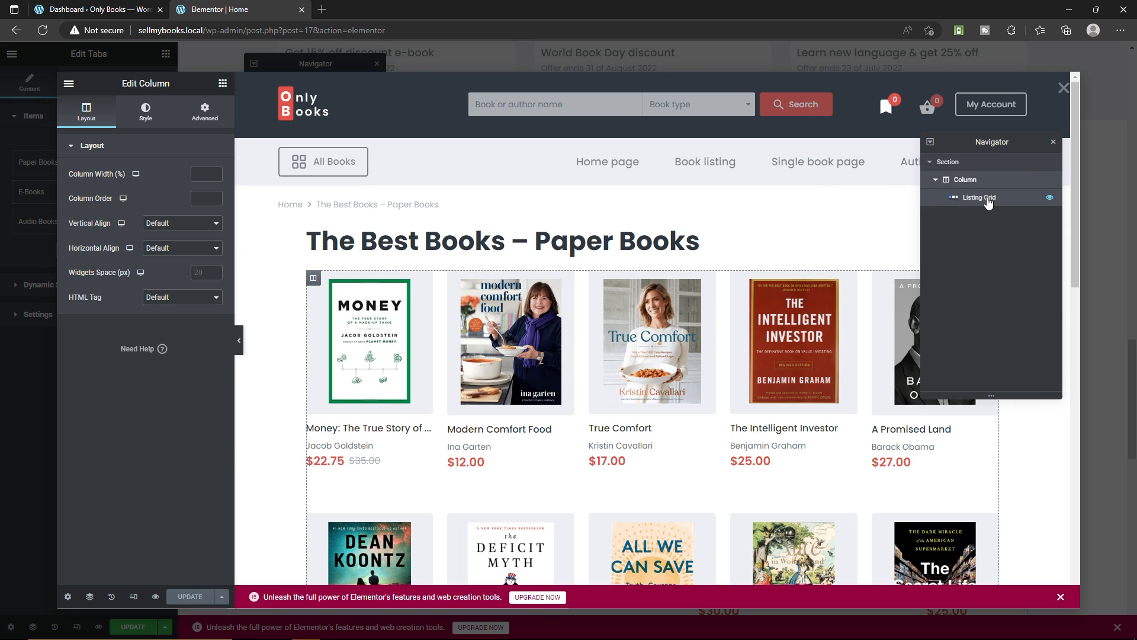
left_click(984, 200)
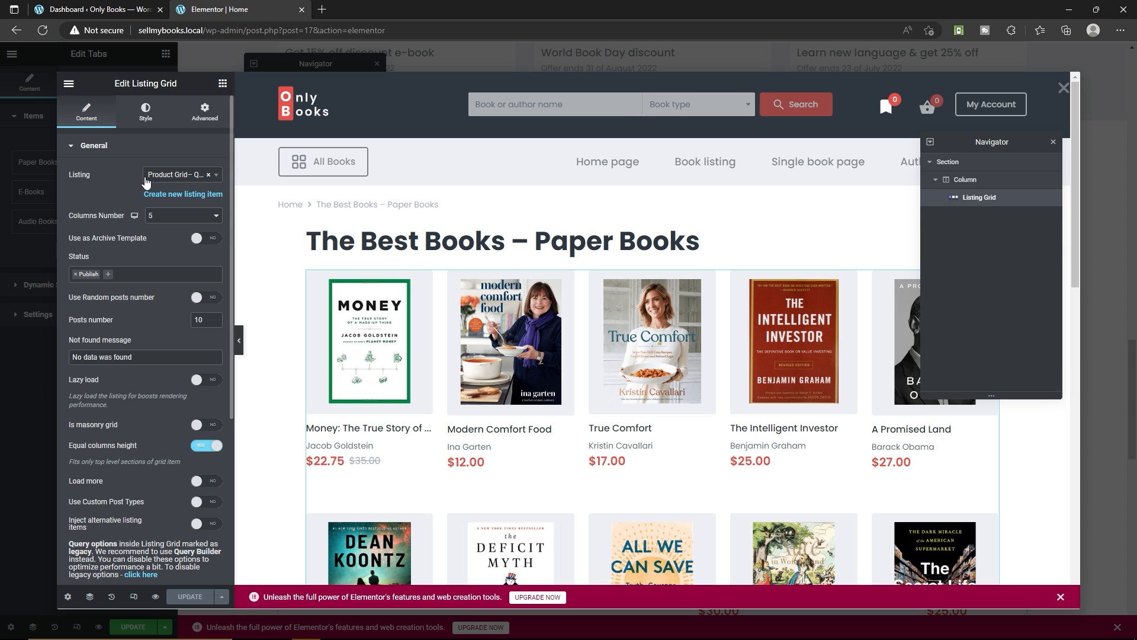
scroll(557, 332, "down", 12)
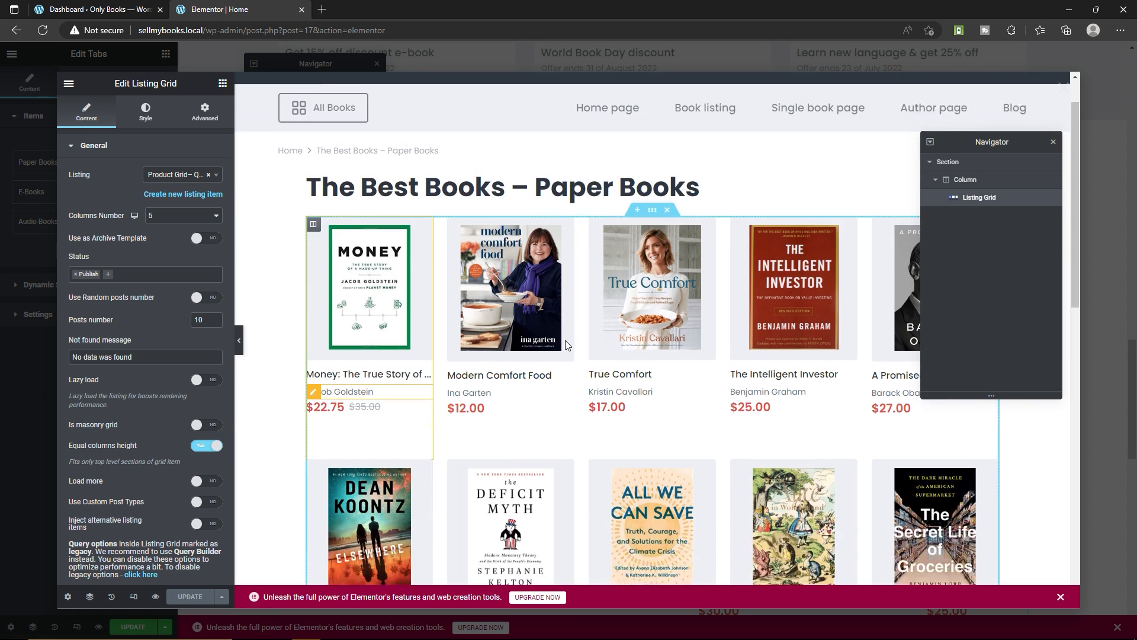
scroll(548, 310, "up", 12)
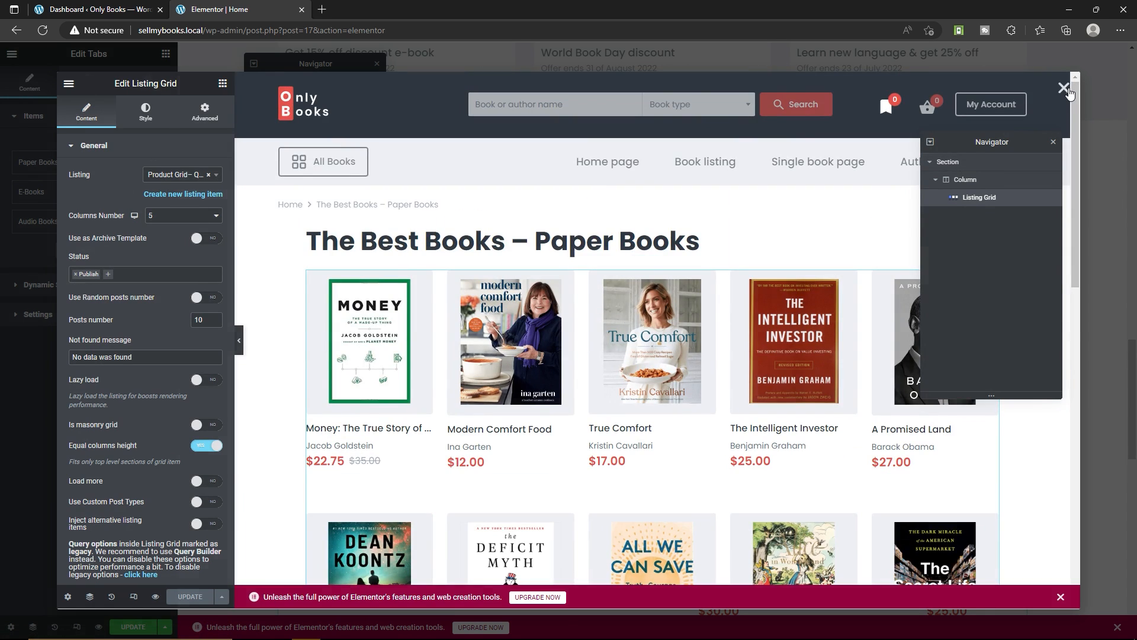
left_click(1062, 88)
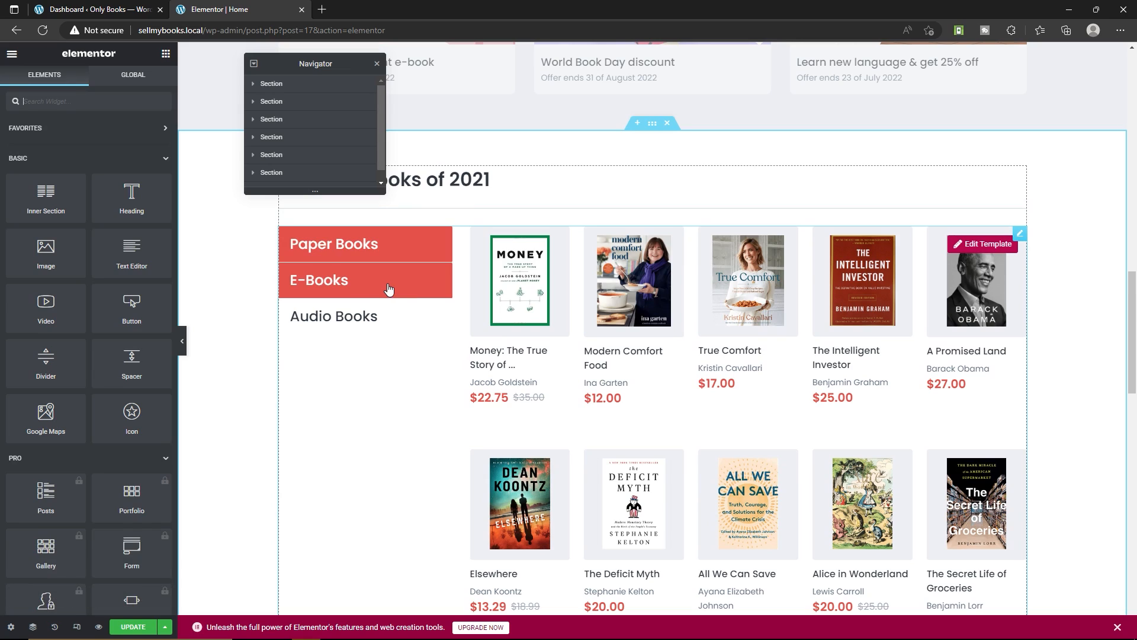
Review the products in the E-Books and Audio Books tabs and the remaining home page sections down to the footer
left_click(388, 289)
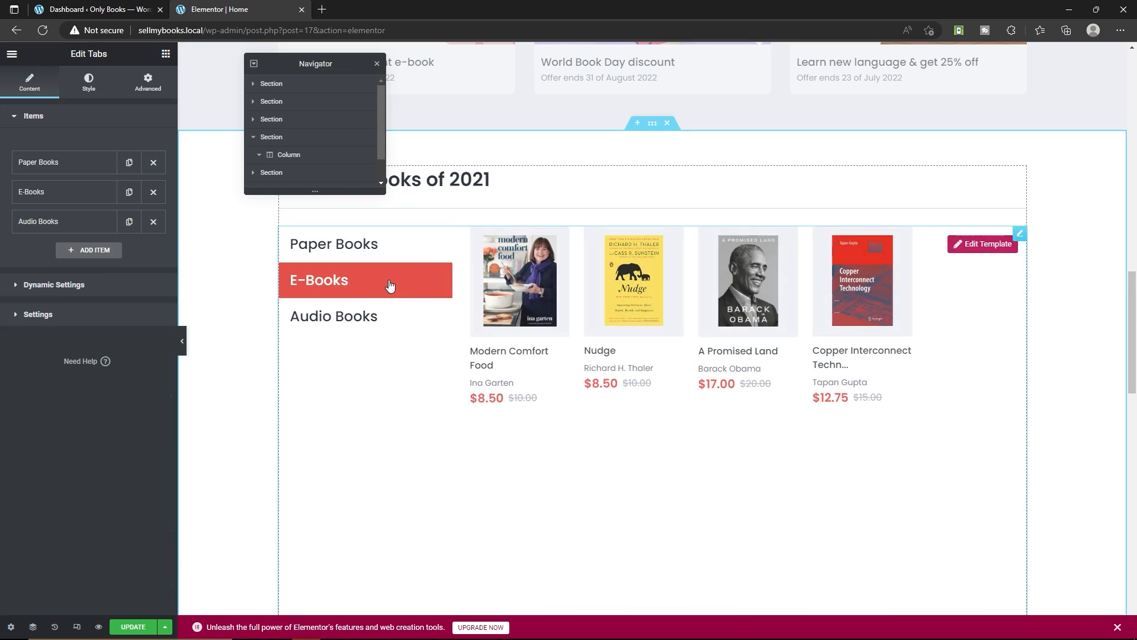
left_click(353, 319)
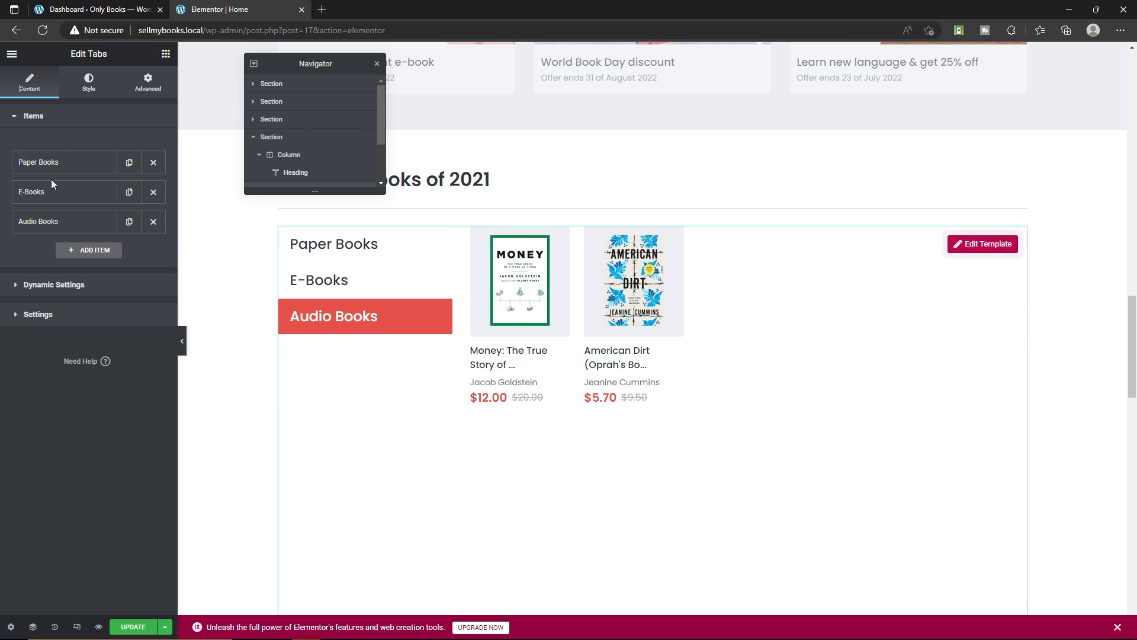
scroll(448, 395, "down", 20)
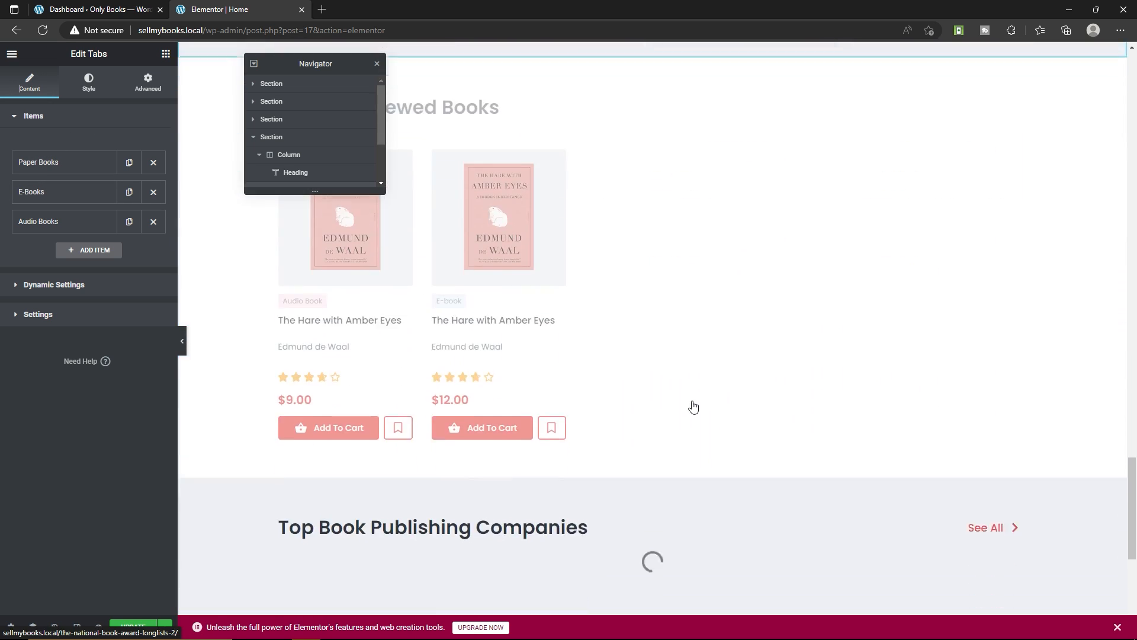
scroll(563, 373, "up", 4)
scroll(468, 291, "down", 5)
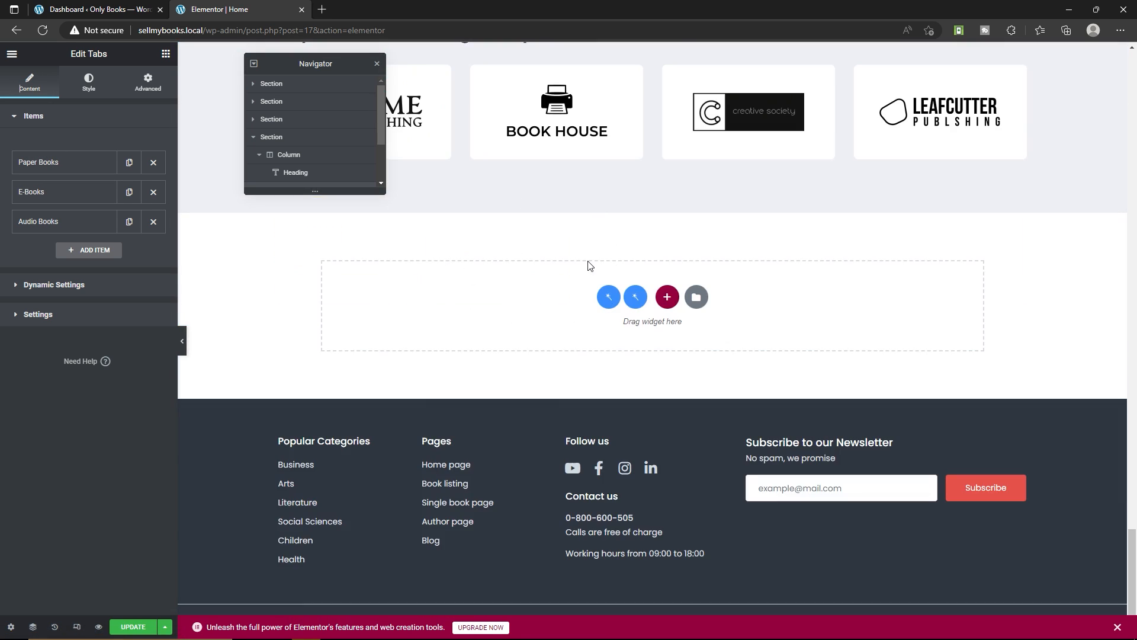
scroll(592, 285, "up", 5)
scroll(622, 373, "down", 5)
Save the home page's changes and exit the Elementor editor
left_click(12, 54)
left_click(145, 624)
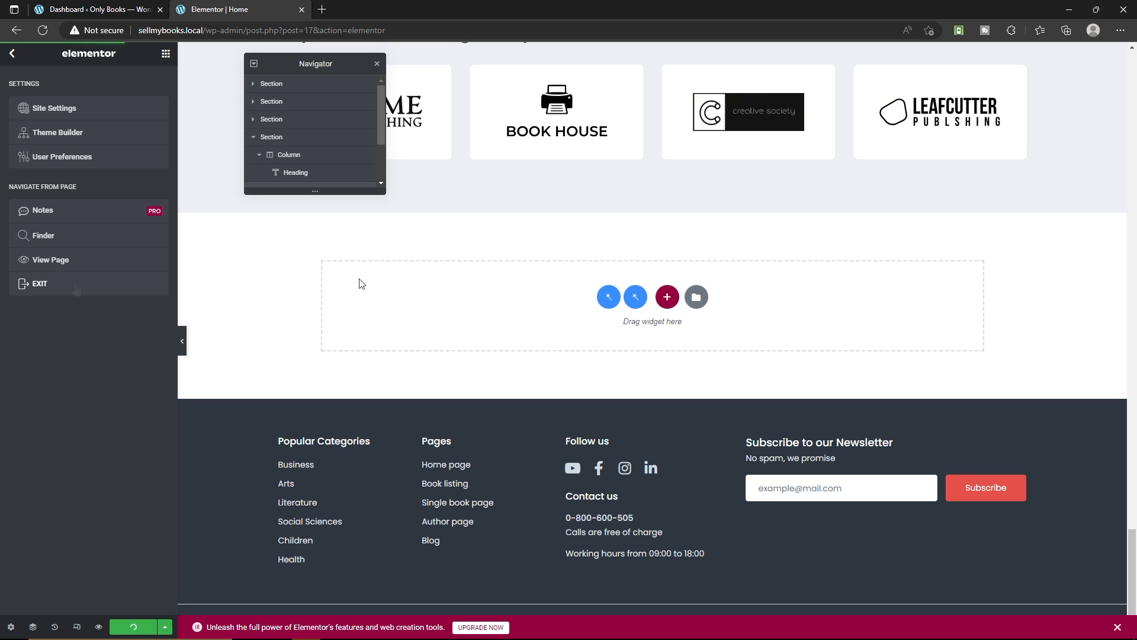
left_click(69, 290)
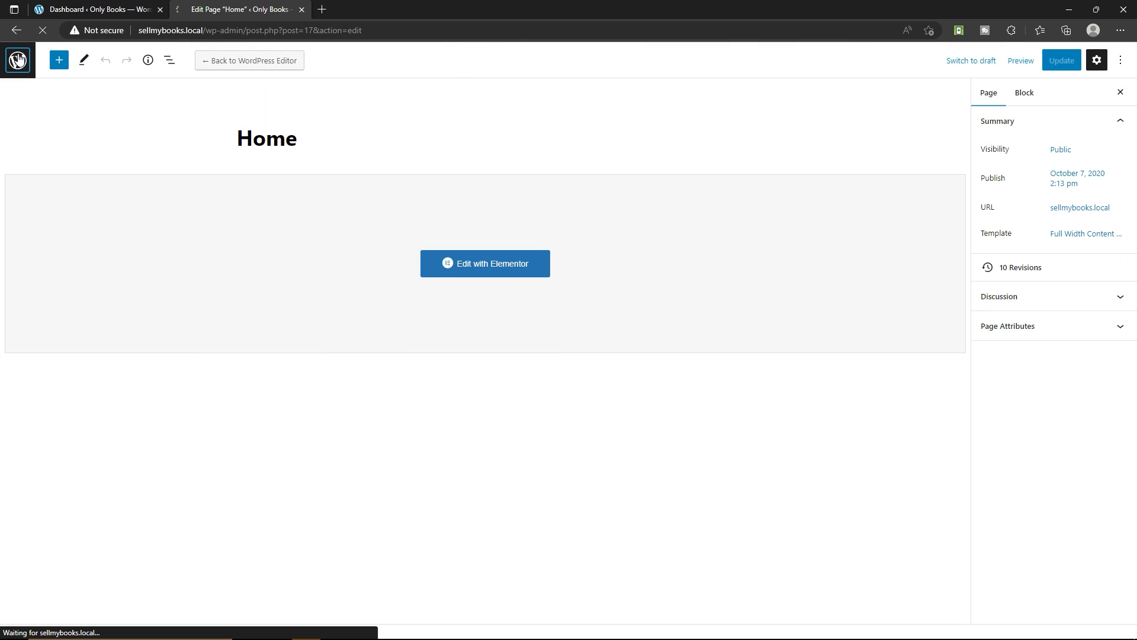
Return to the WordPress pages list, visit the live site and open it in the Customizer
left_click(17, 59)
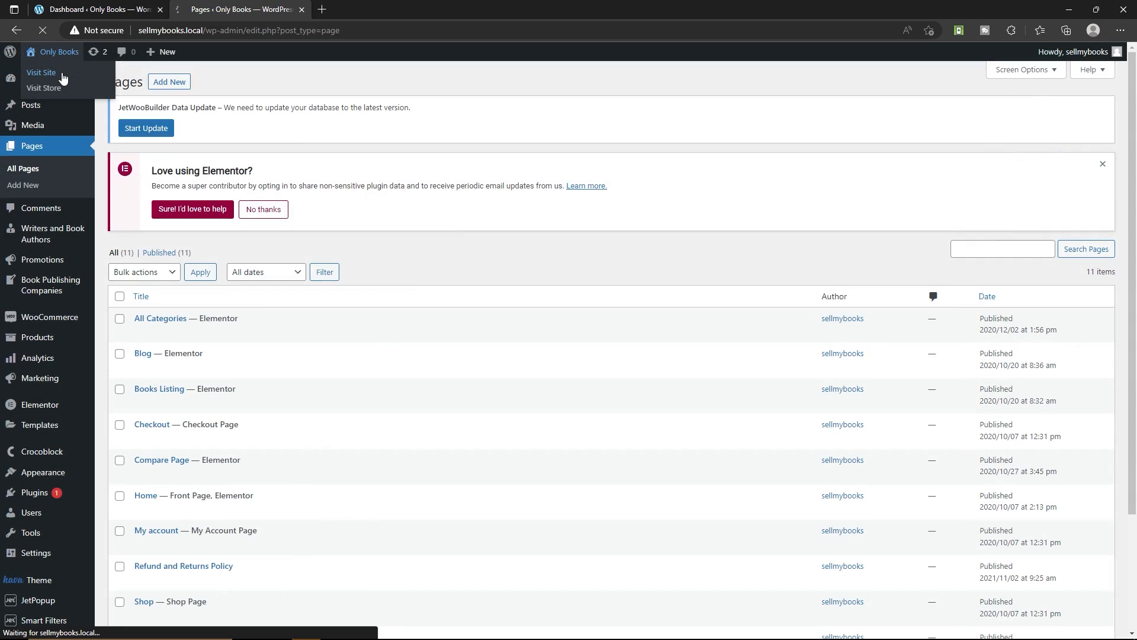
left_click(41, 72)
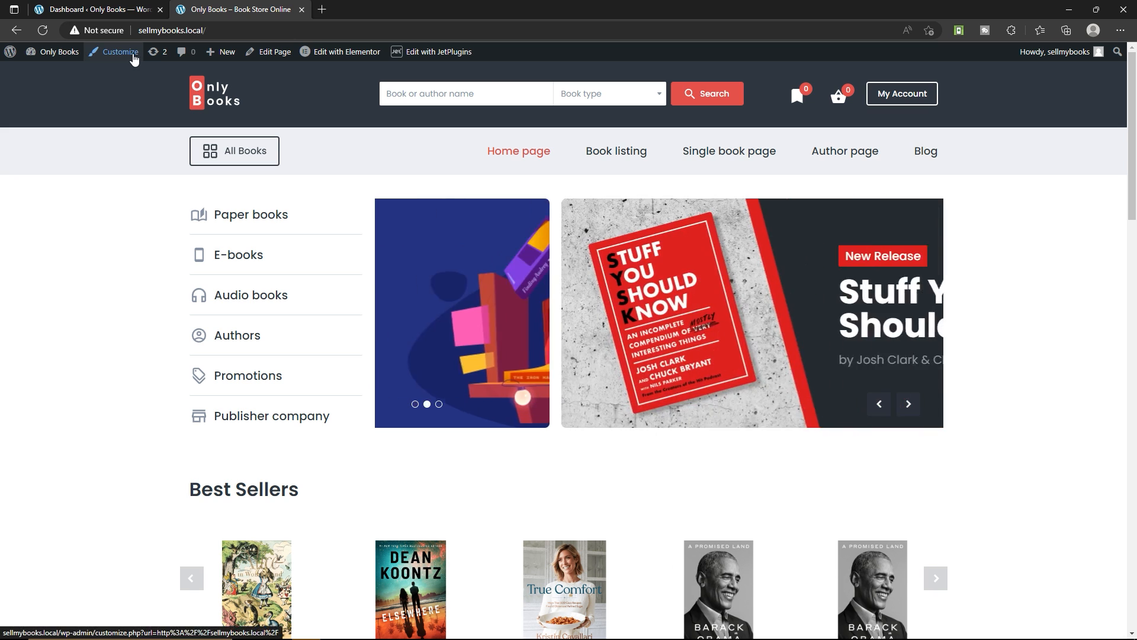
left_click(122, 52)
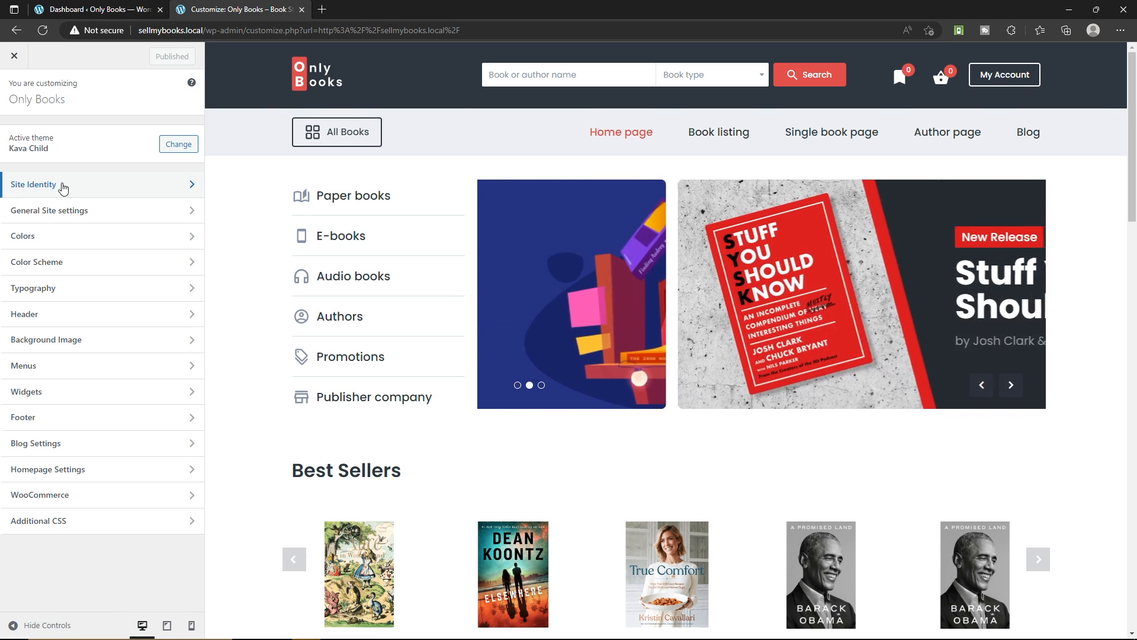
Examine the logo, site title and tagline options in the Site Identity settings
left_click(113, 185)
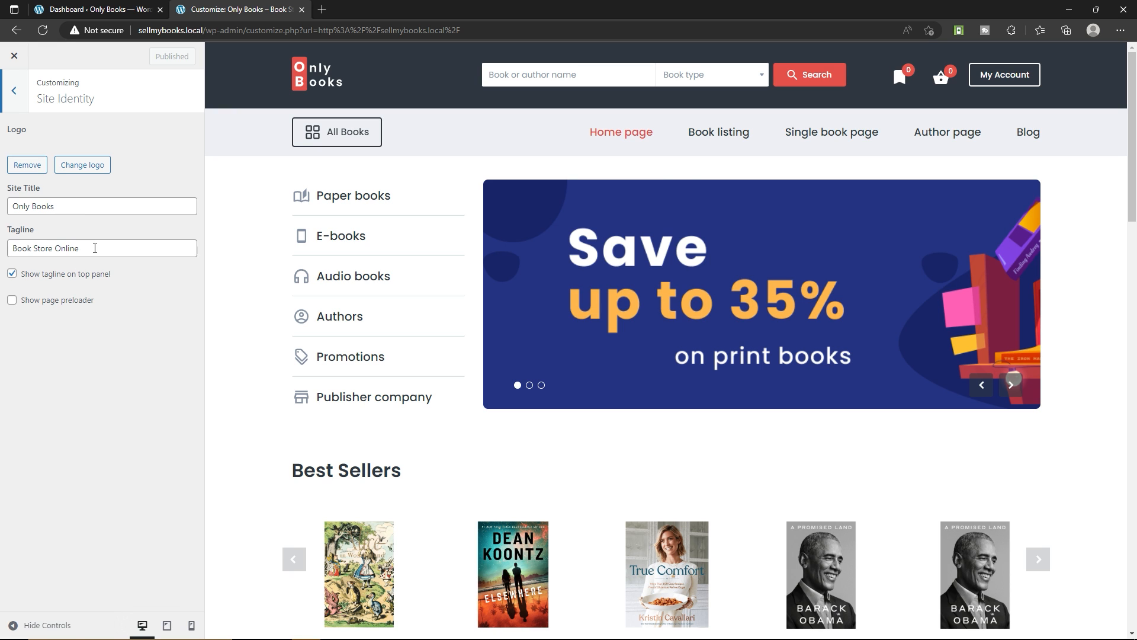
left_click(95, 248)
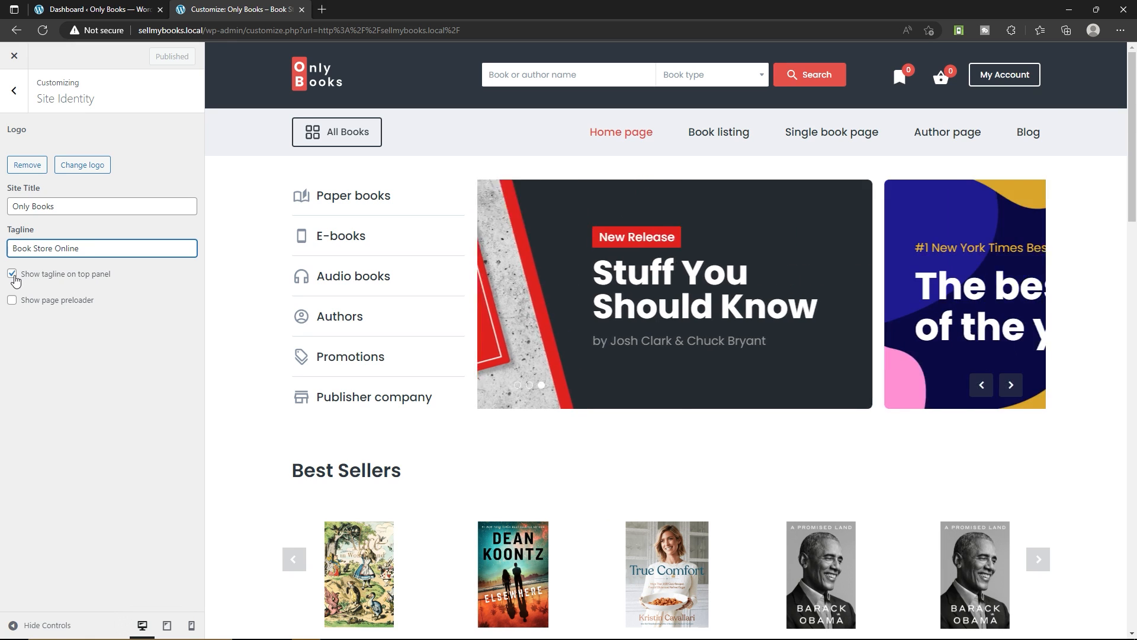
left_click(18, 91)
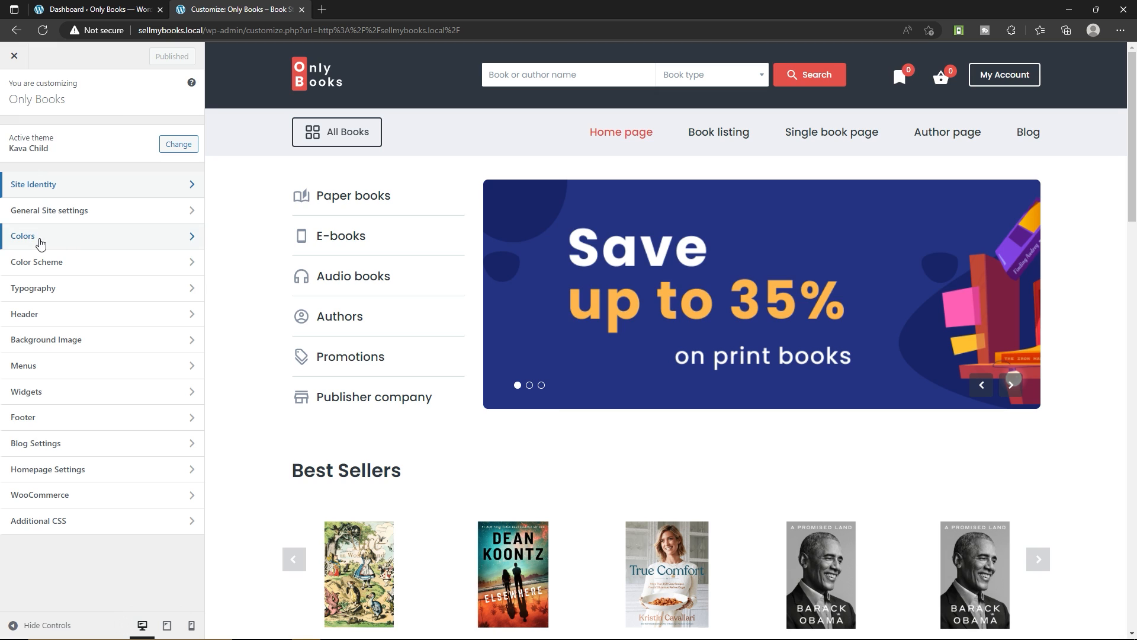
Set the Only Books logo from the media library as the site's favicon without cropping, and publish the change
left_click(51, 215)
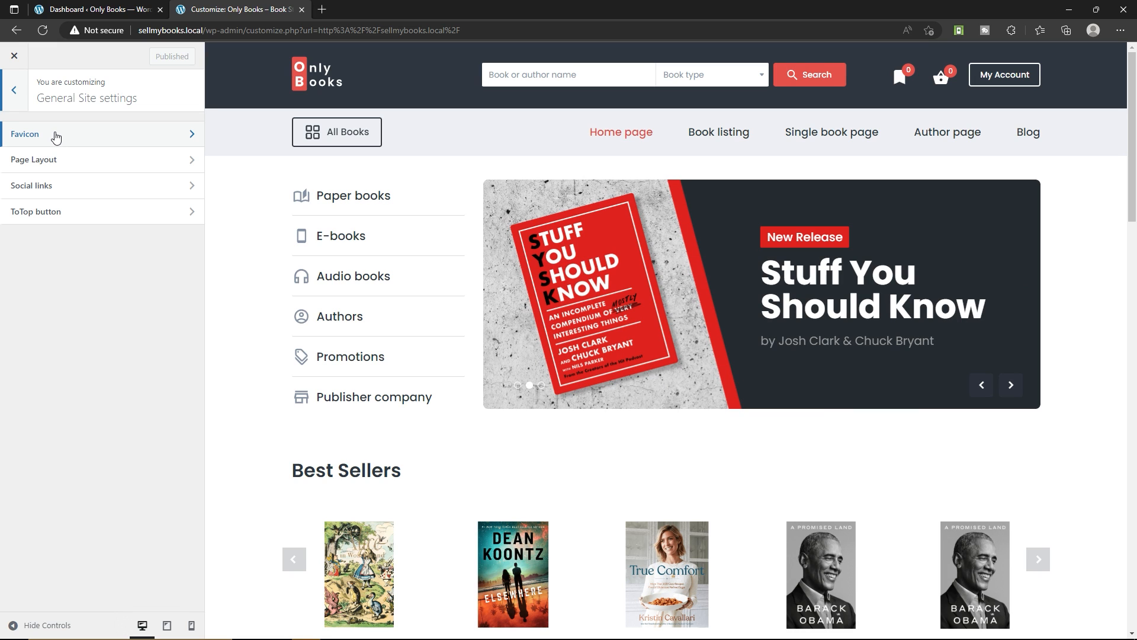
left_click(55, 136)
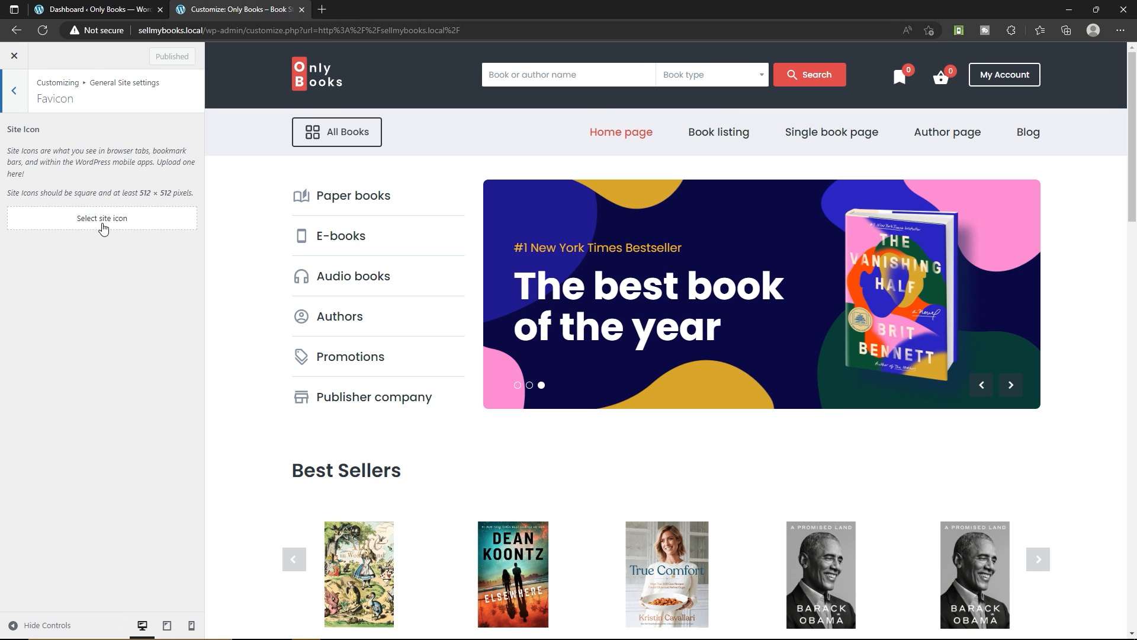
left_click(104, 218)
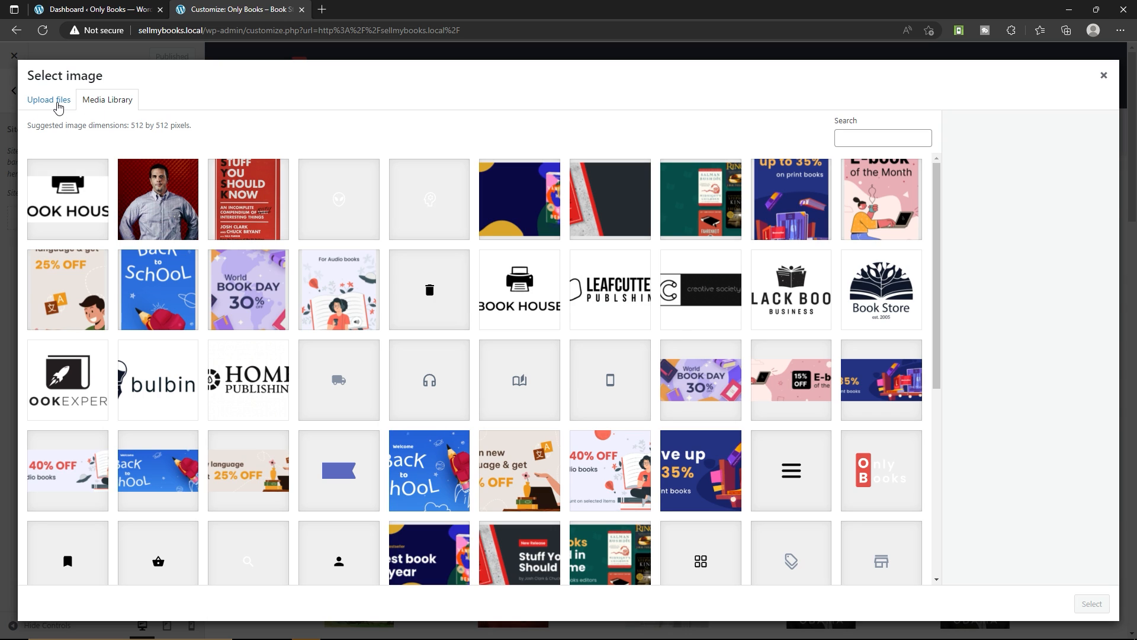
left_click(58, 107)
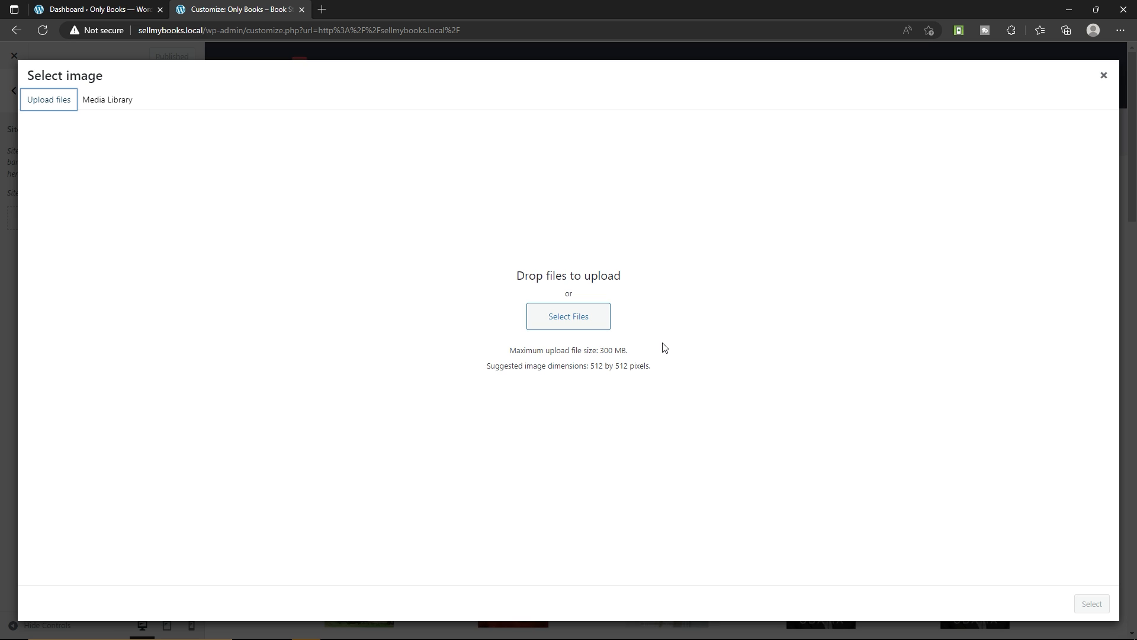
left_click(118, 100)
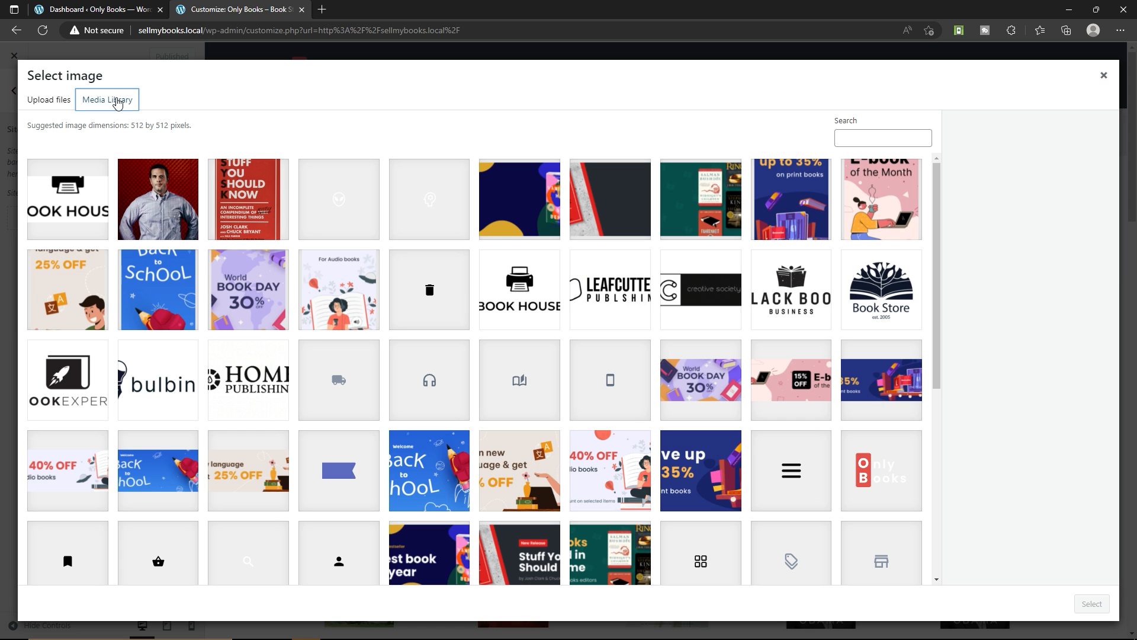
scroll(635, 396, "down", 2)
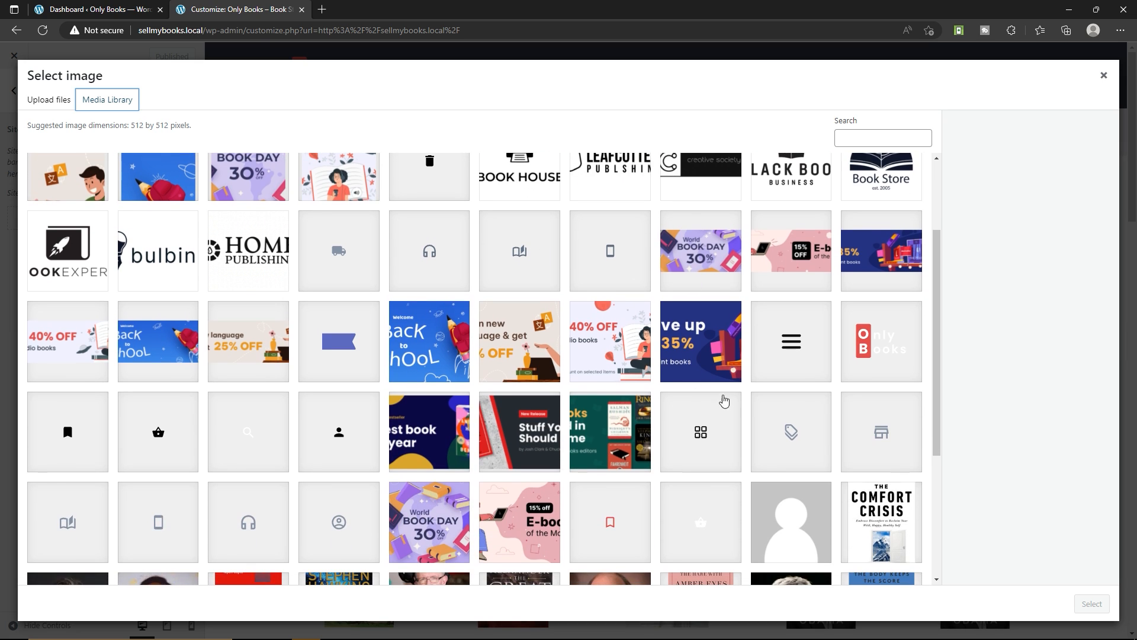
left_click(882, 341)
left_click(1092, 603)
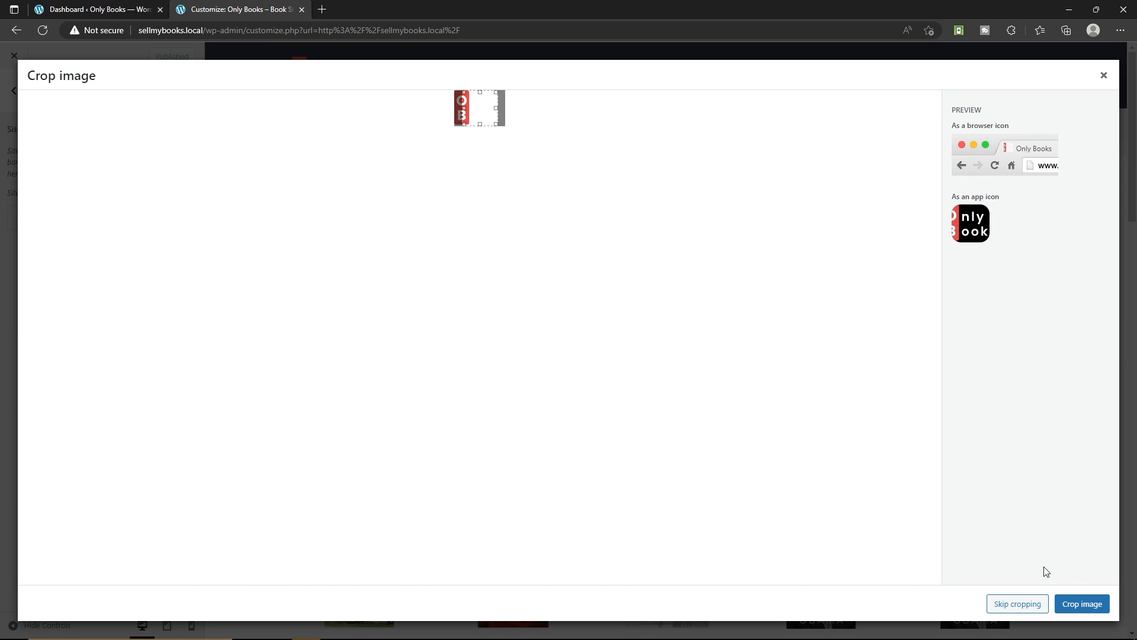
left_click(1017, 604)
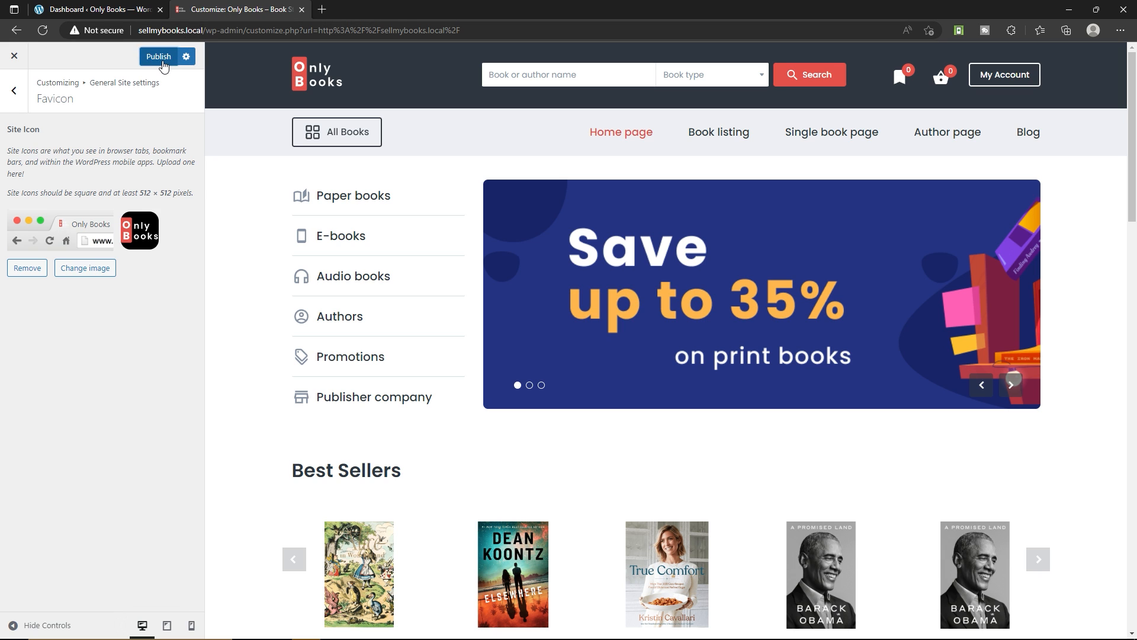
left_click(163, 66)
Examine the container type and sidebar width choices in the general Page Layout settings
left_click(14, 90)
left_click(56, 157)
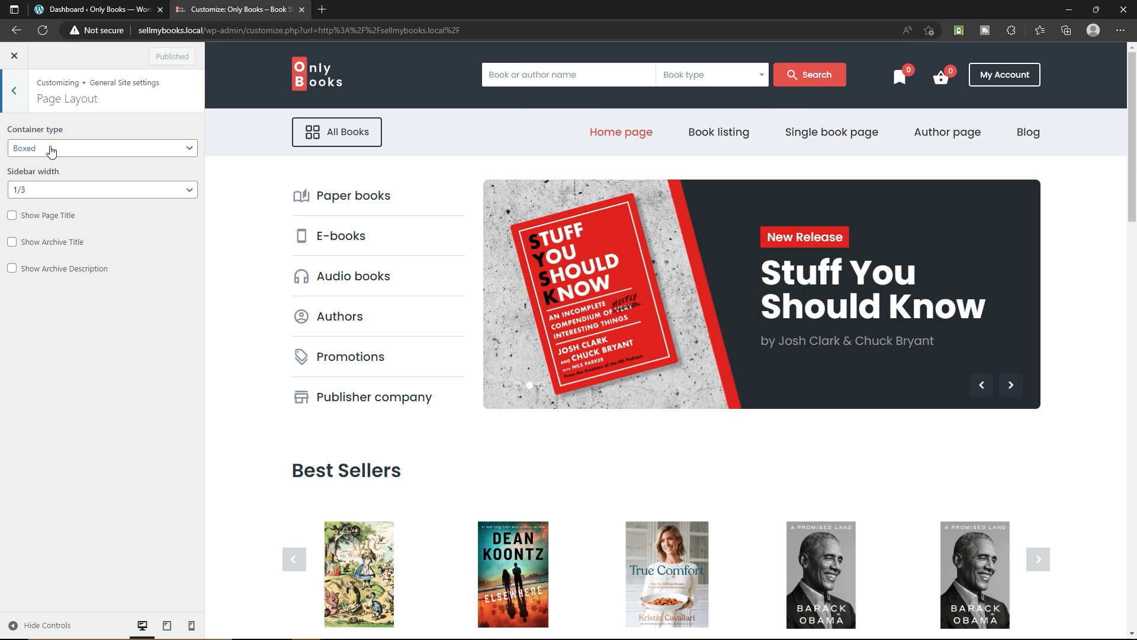
left_click(34, 153)
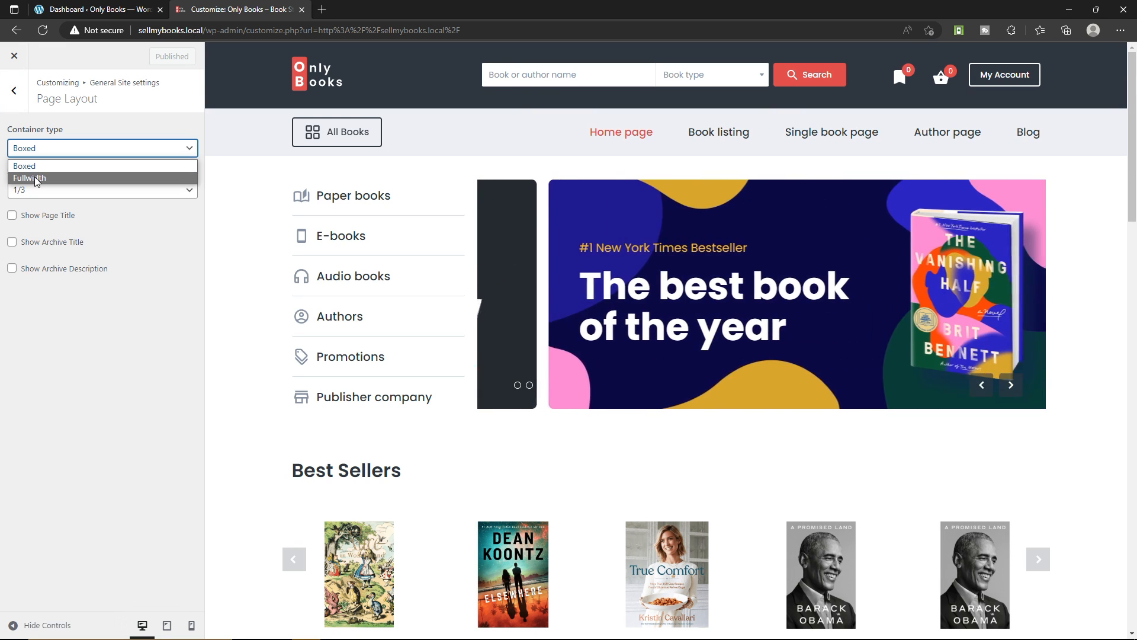
left_click(81, 321)
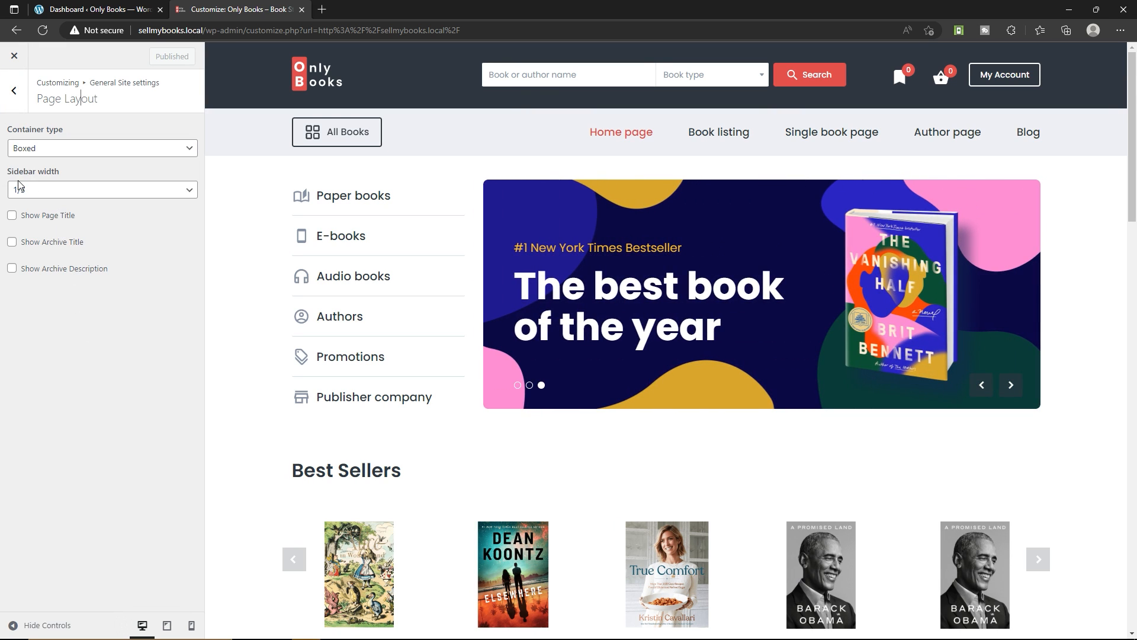
left_click(46, 189)
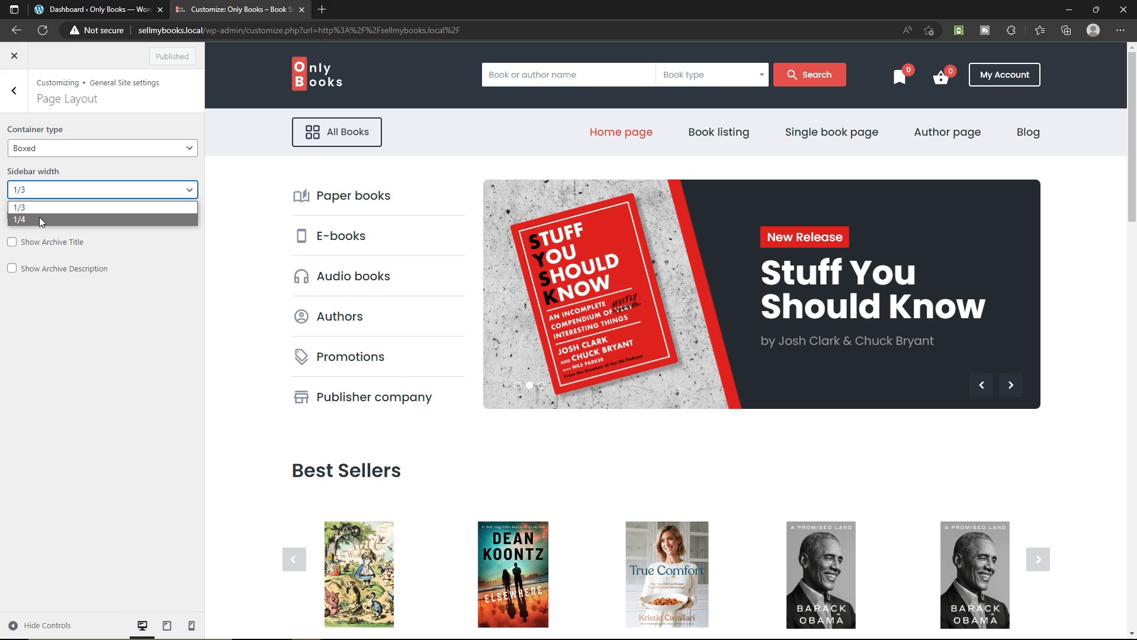
left_click(46, 326)
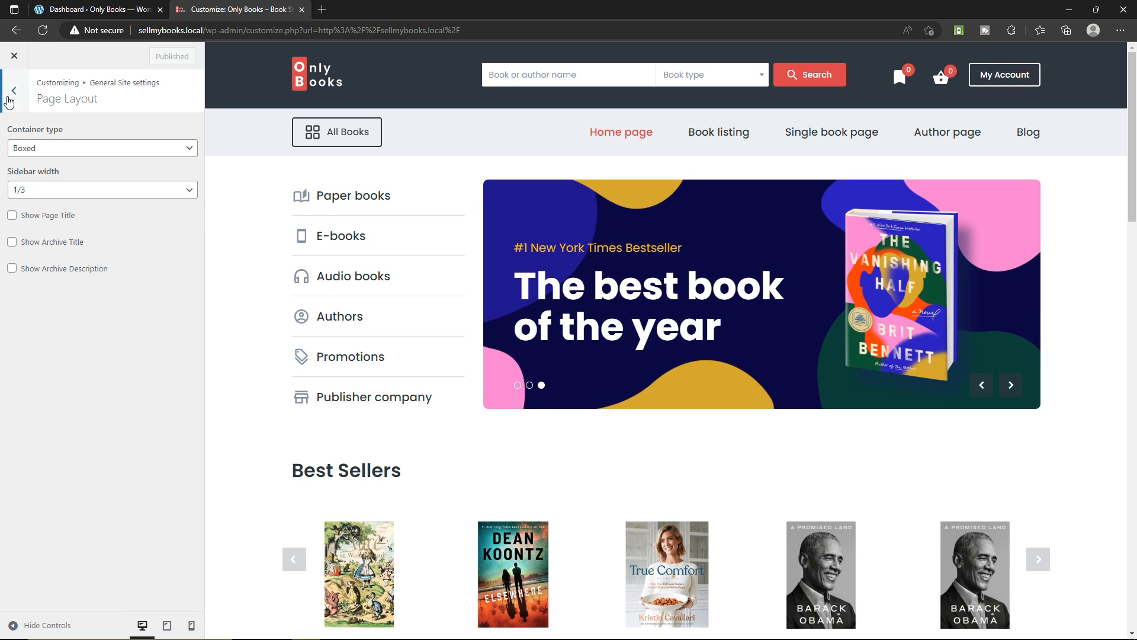
Examine the Social links and ToTop button settings, and return to the main Customizer sections
left_click(12, 92)
left_click(48, 186)
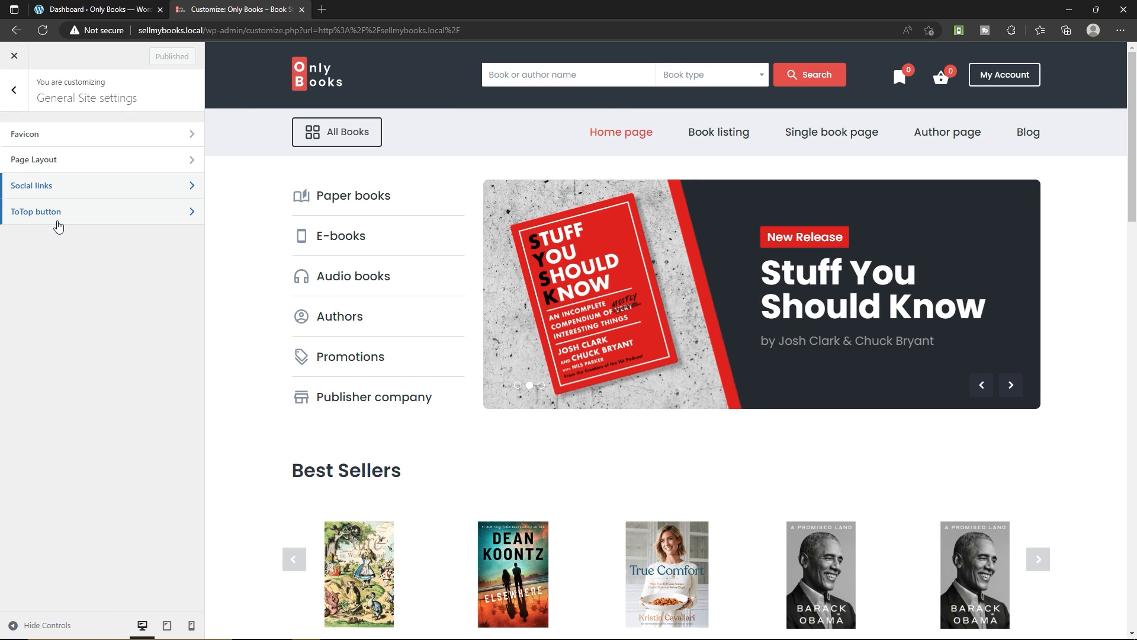
left_click(74, 214)
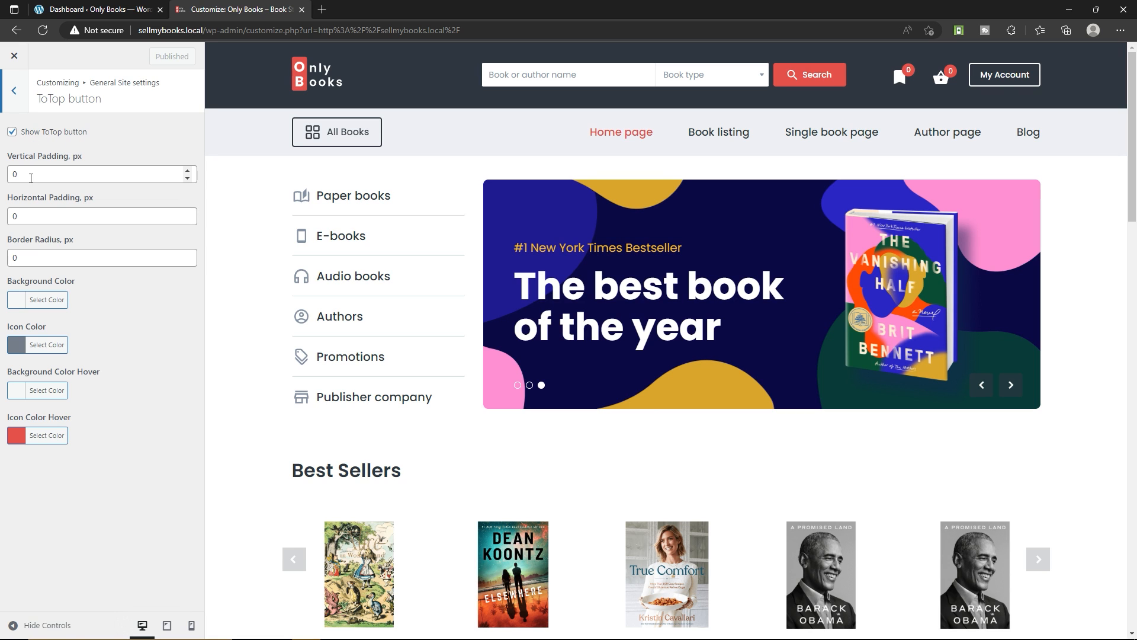
left_click(26, 99)
left_click(26, 99)
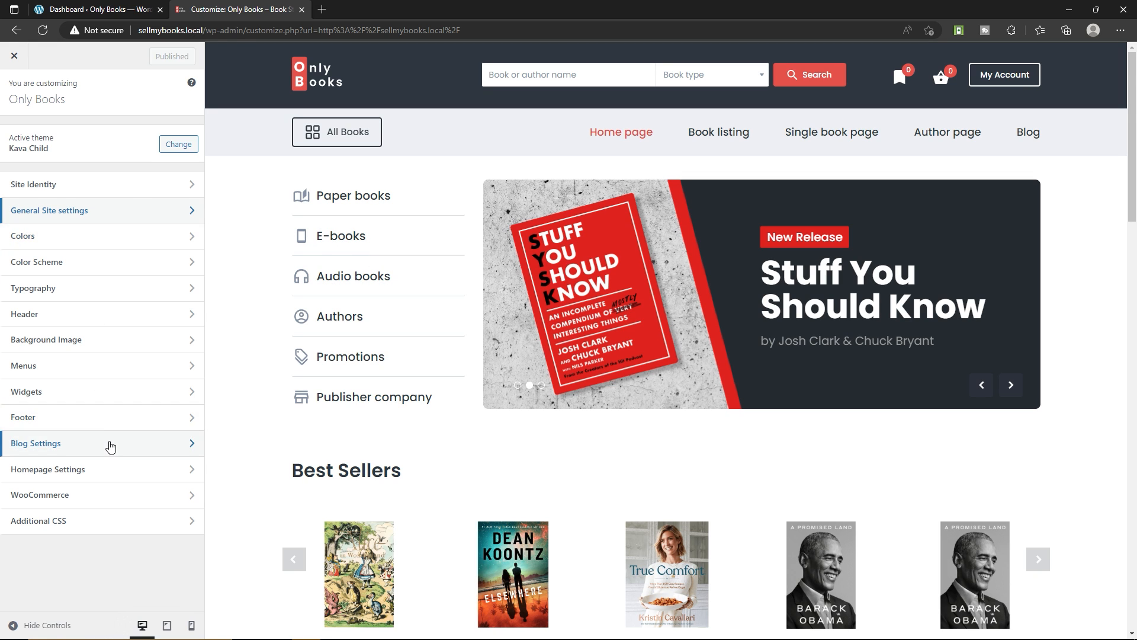
scroll(624, 332, "down", 15)
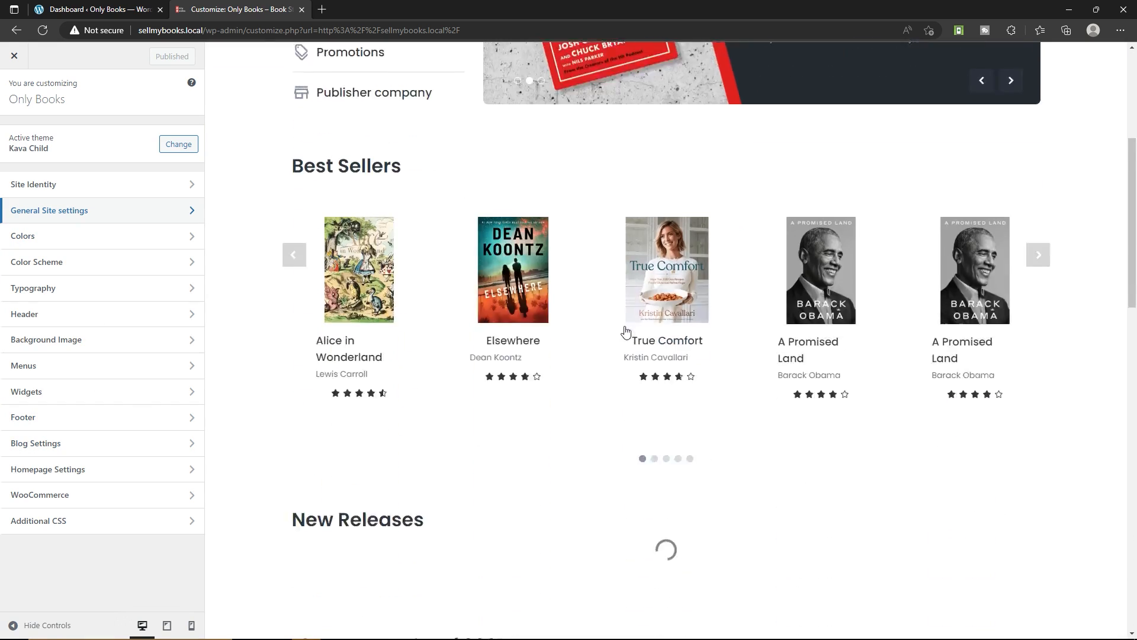
Examine the Footer copyright text setting and the lower sections of the home page preview
scroll(450, 385, "down", 5)
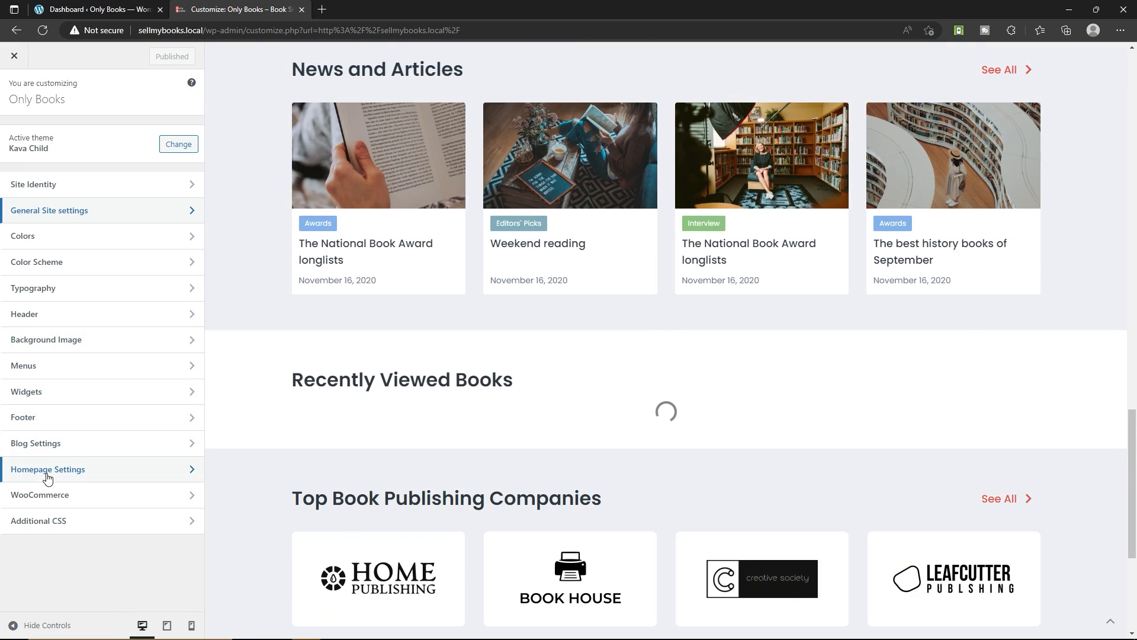
left_click(58, 421)
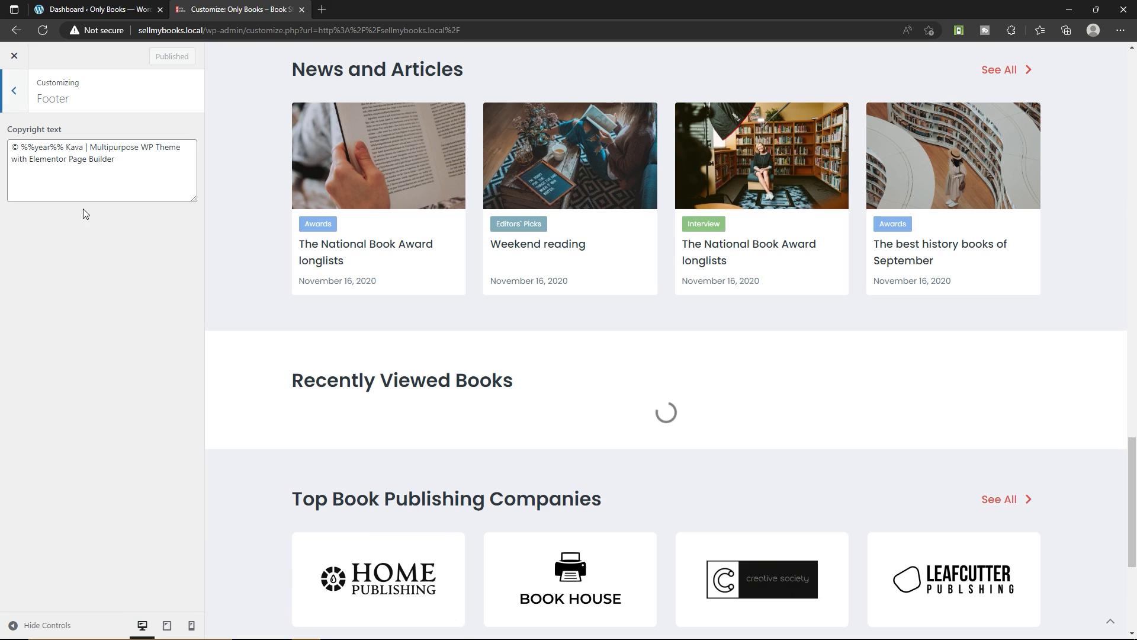
scroll(392, 472, "down", 8)
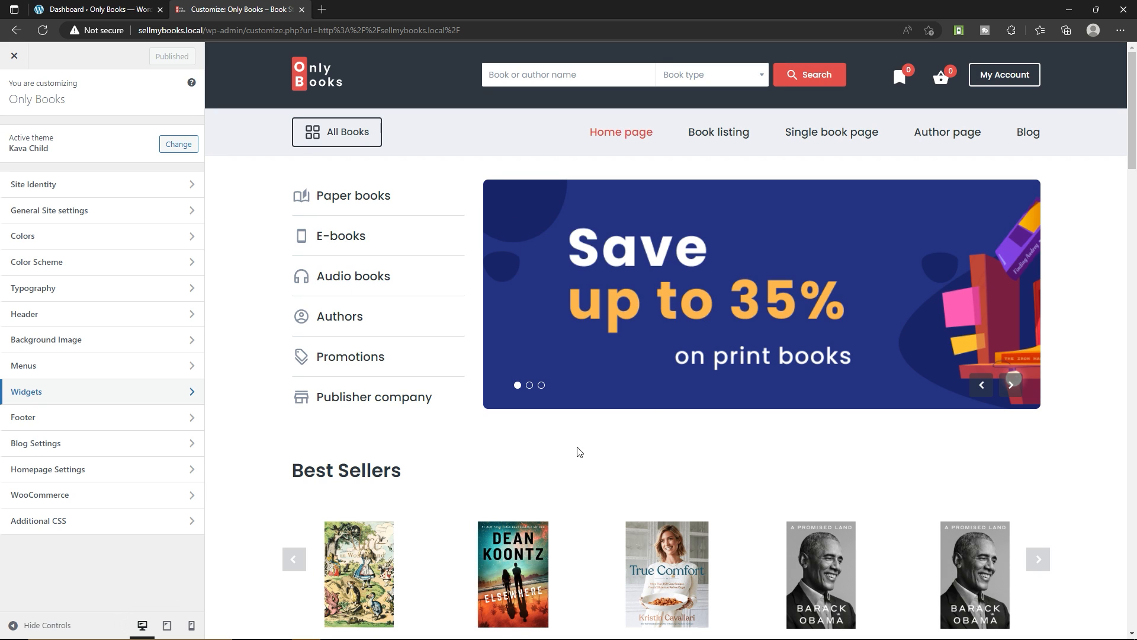
Review the home page preview and browse the Best Sellers carousel through its second, third and fourth slides
scroll(424, 297, "down", 5)
scroll(424, 298, "down", 7)
scroll(439, 320, "up", 12)
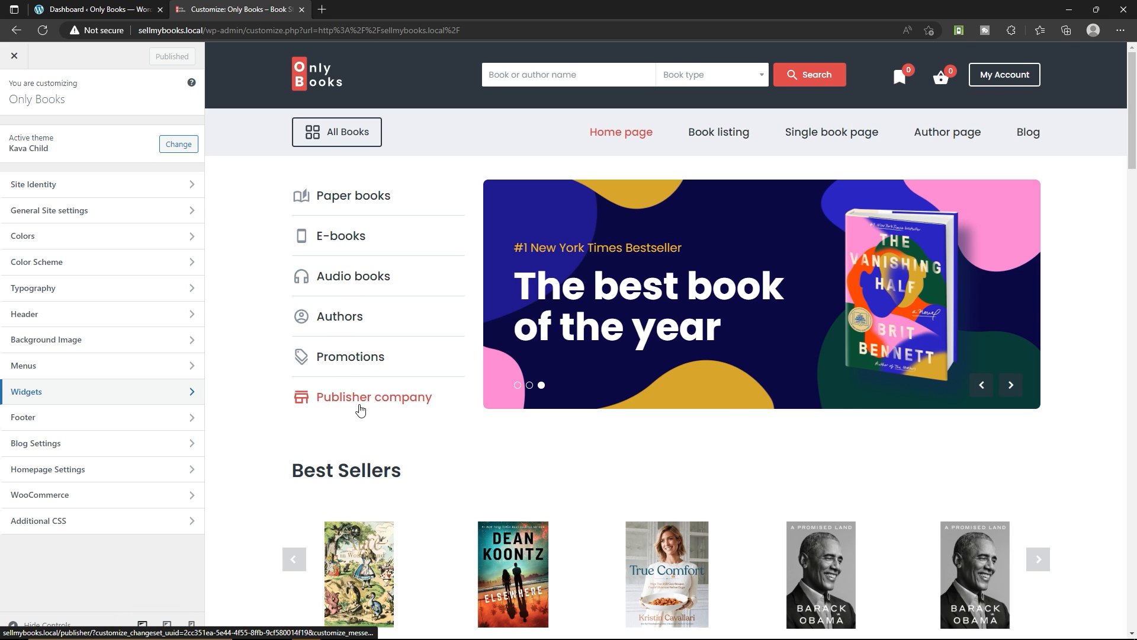
scroll(666, 331, "down", 7)
left_click(655, 315)
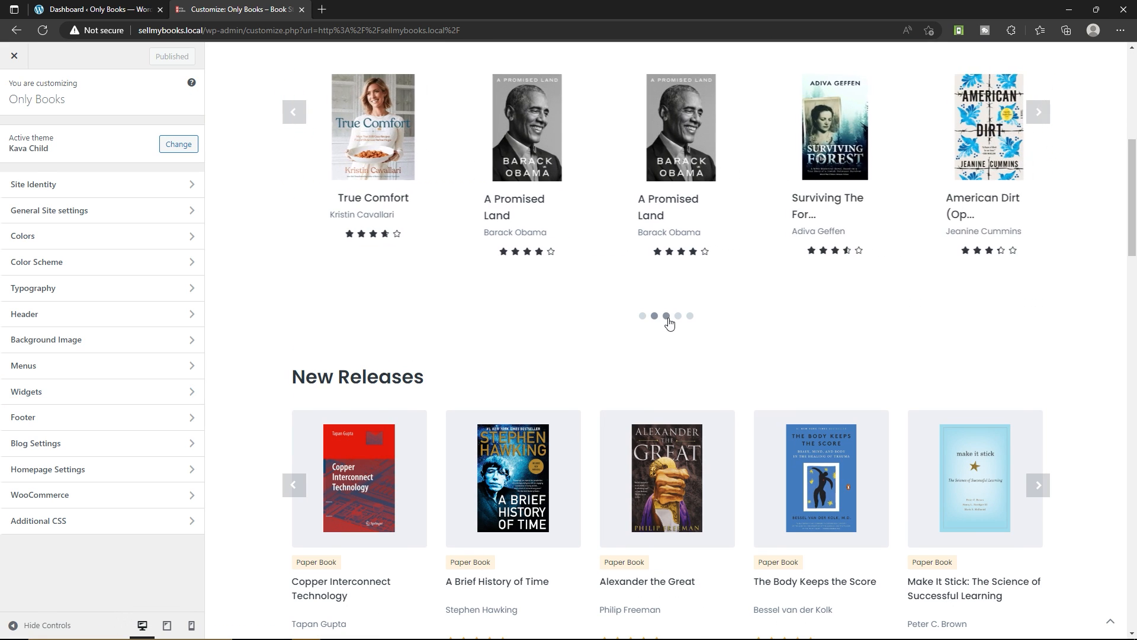
left_click(666, 316)
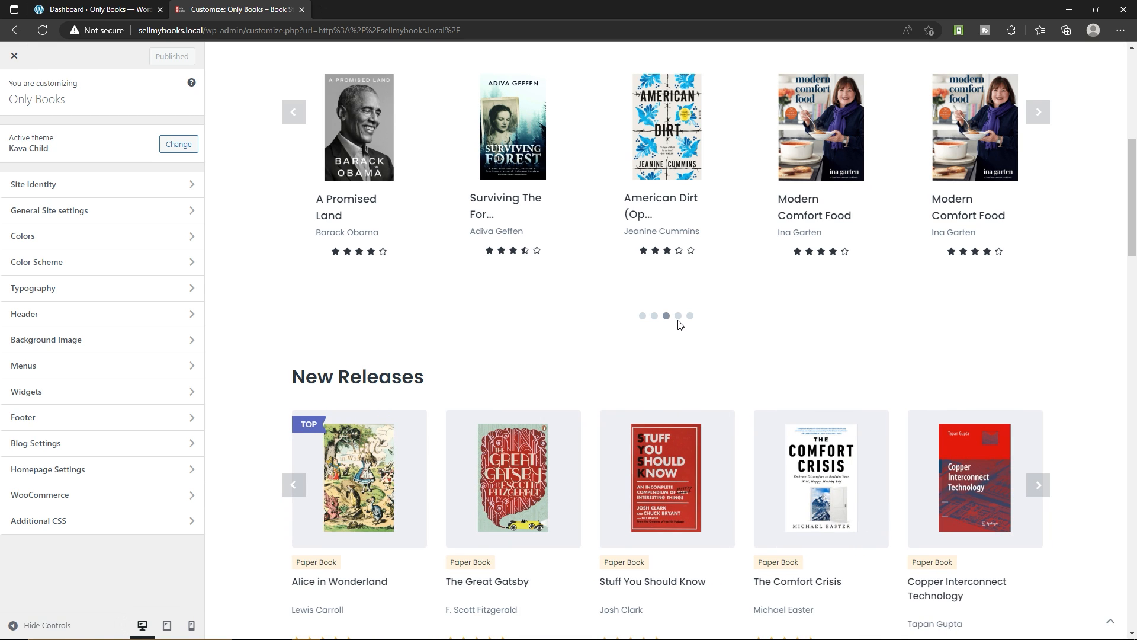
left_click(679, 317)
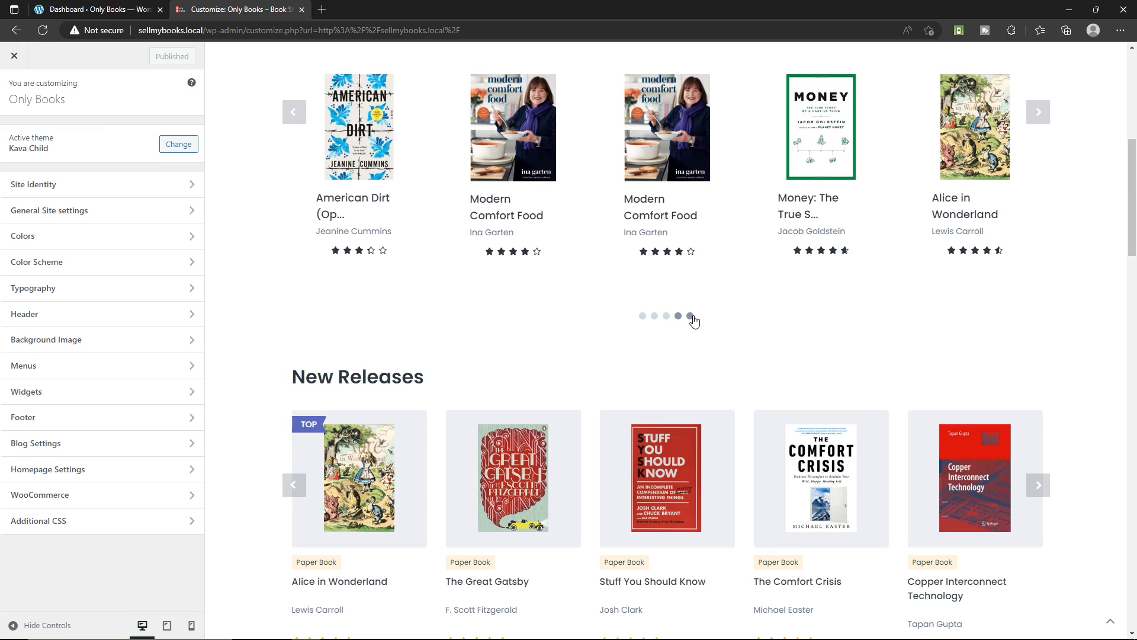